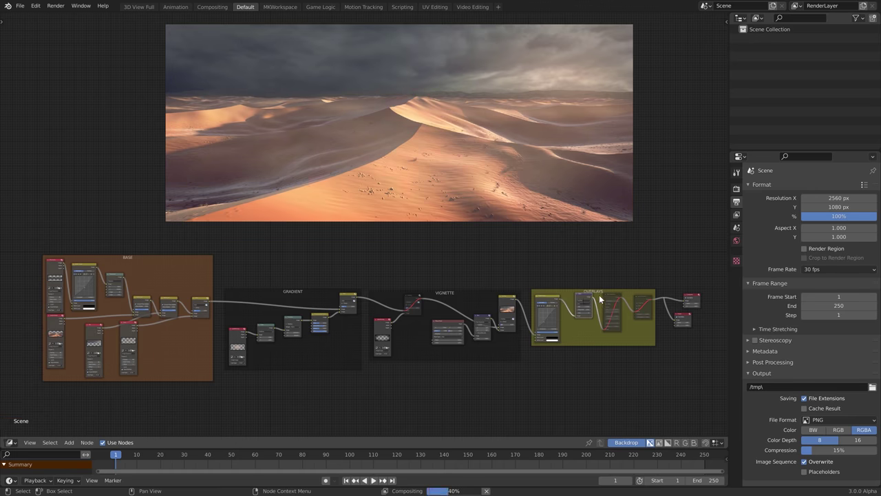
Mute and unmute a node in the OVERLAYS frame to compare the composite
{"action": "left_click", "coordinate": [646, 300]}
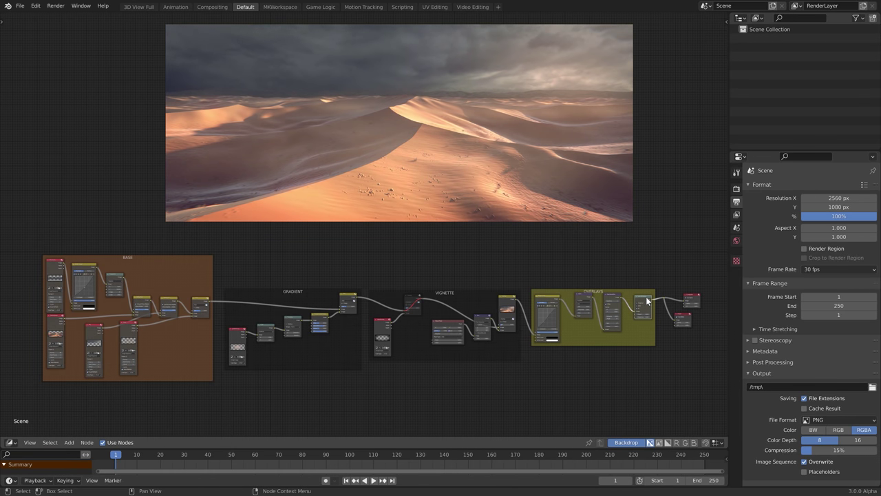
{"action": "key", "text": "m"}
{"action": "key", "text": "m"}
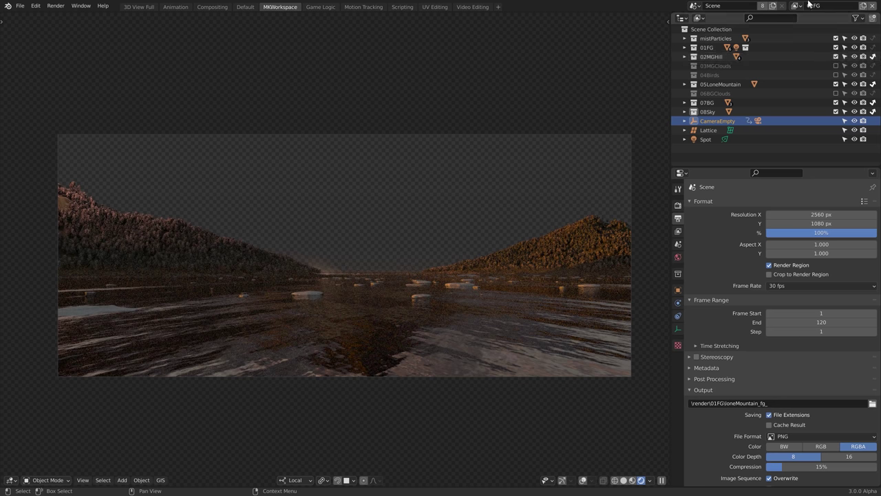
Switch to a different view layer from the View Layer dropdown
{"action": "left_click", "coordinate": [818, 6]}
{"action": "left_click", "coordinate": [780, 25]}
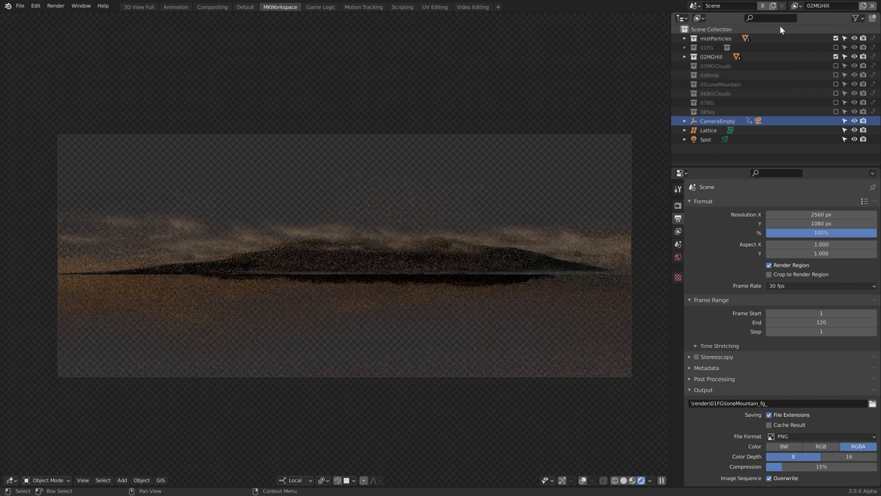
{"action": "left_click", "coordinate": [797, 5]}
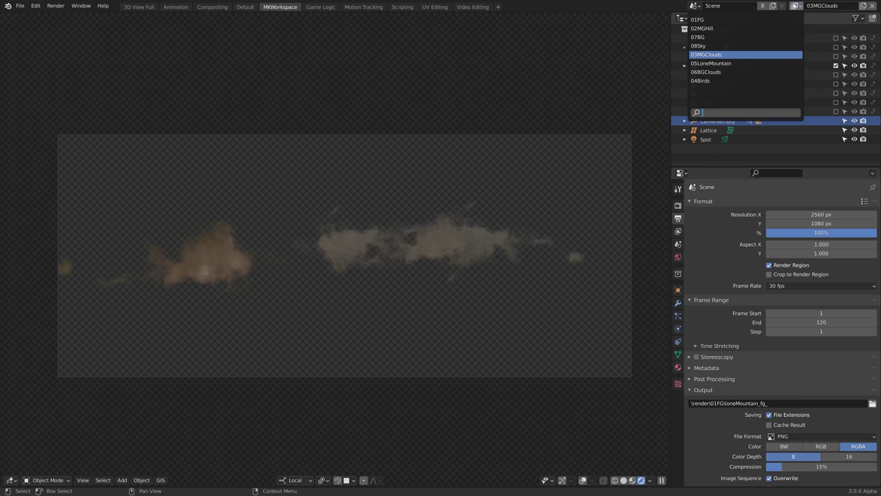
{"action": "left_click", "coordinate": [778, 62]}
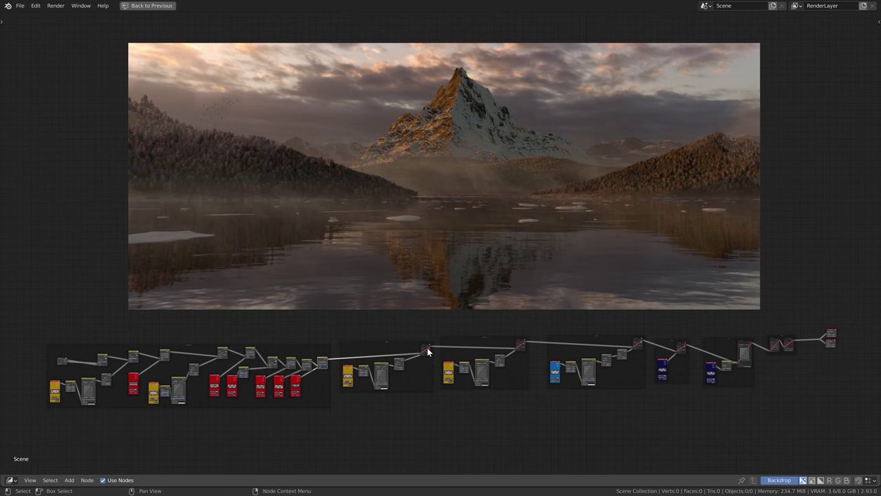
Unmute the five muted nodes in turn to build up the mountain composite
{"action": "left_click", "coordinate": [426, 349]}
{"action": "key", "text": "m"}
{"action": "left_click", "coordinate": [520, 342]}
{"action": "key", "text": "m"}
{"action": "left_click", "coordinate": [637, 342]}
{"action": "key", "text": "m"}
{"action": "left_click", "coordinate": [681, 347]}
{"action": "key", "text": "m"}
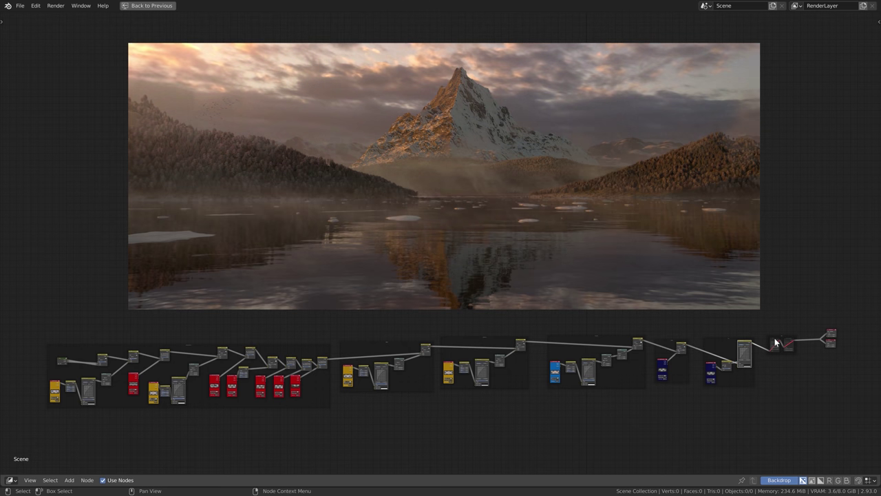
{"action": "left_click", "coordinate": [788, 340]}
{"action": "key", "text": "m"}
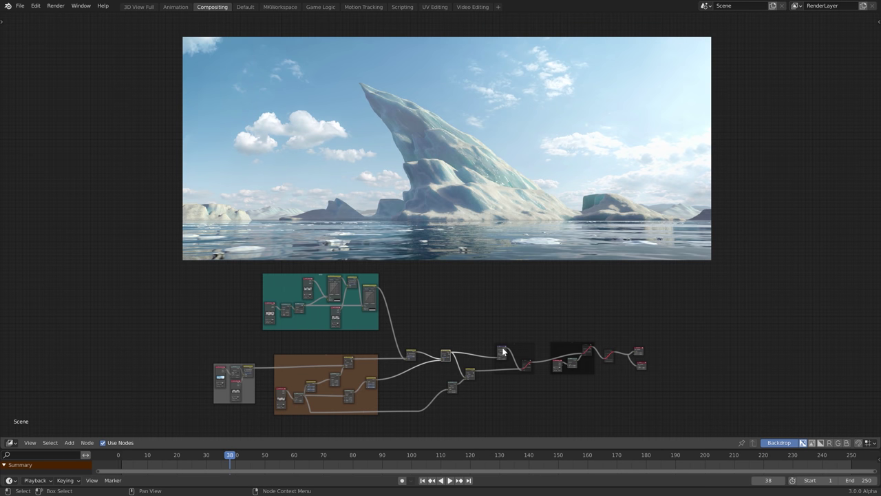
Unmute the next three nodes in the iceberg chain
{"action": "left_click", "coordinate": [526, 365]}
{"action": "key", "text": "m"}
{"action": "left_click", "coordinate": [587, 350]}
{"action": "key", "text": "m"}
{"action": "left_click", "coordinate": [608, 355]}
{"action": "key", "text": "m"}
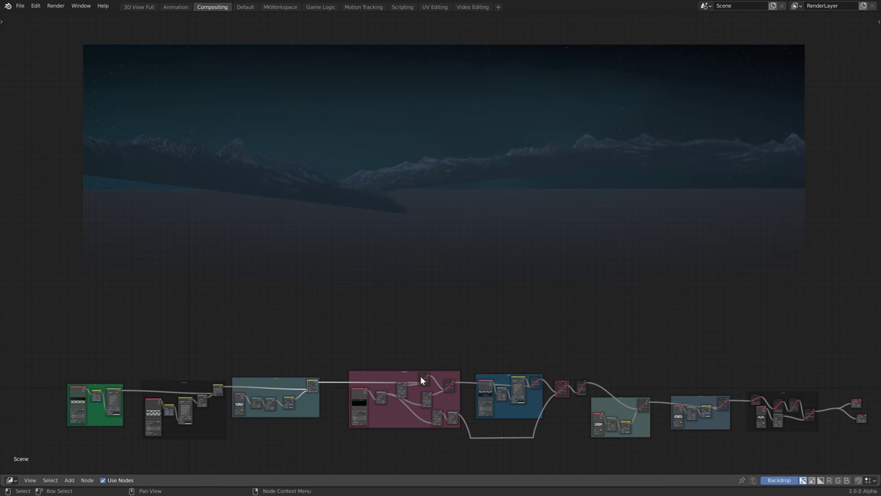
Unmute the aurora chain nodes, then toggle a node in the dark group
{"action": "left_click", "coordinate": [422, 380]}
{"action": "key", "text": "m"}
{"action": "left_click", "coordinate": [450, 382]}
{"action": "key", "text": "m"}
{"action": "left_click", "coordinate": [535, 384]}
{"action": "key", "text": "m"}
{"action": "left_click", "coordinate": [582, 387]}
{"action": "key", "text": "m"}
{"action": "left_click", "coordinate": [759, 399]}
{"action": "key", "text": "m"}
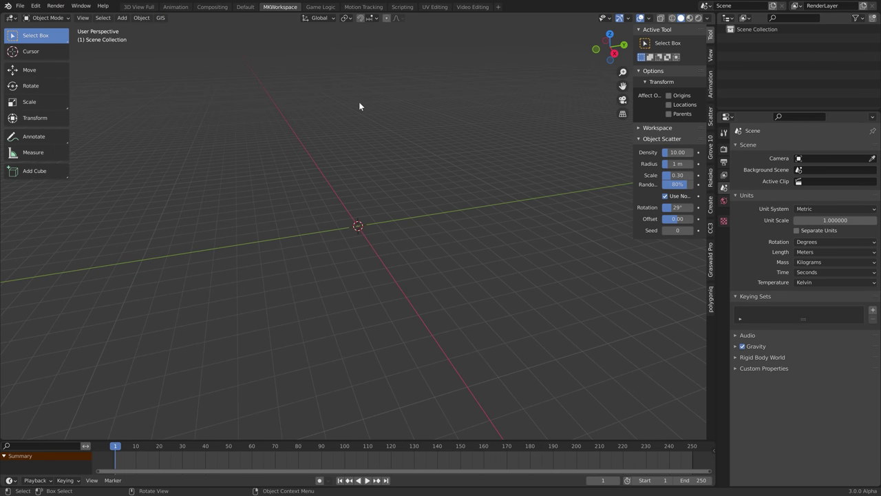
Apply Header > Flip to Bottom from the 3D viewport header's context menu
{"action": "right_click", "coordinate": [367, 21]}
{"action": "mouse_move", "coordinate": [367, 24]}
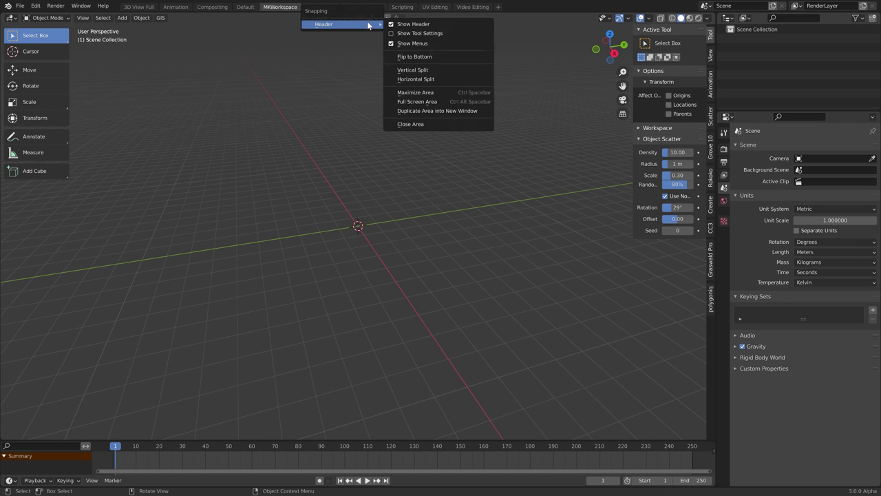
{"action": "left_click", "coordinate": [433, 56]}
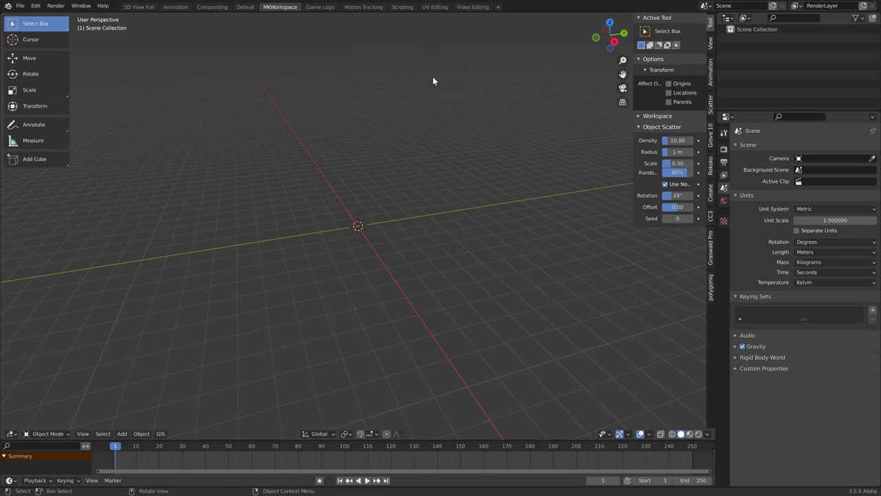
Search the Preferences add-ons for 'wra' and expand the enabled Node Wrangler entry
{"action": "left_click", "coordinate": [35, 5]}
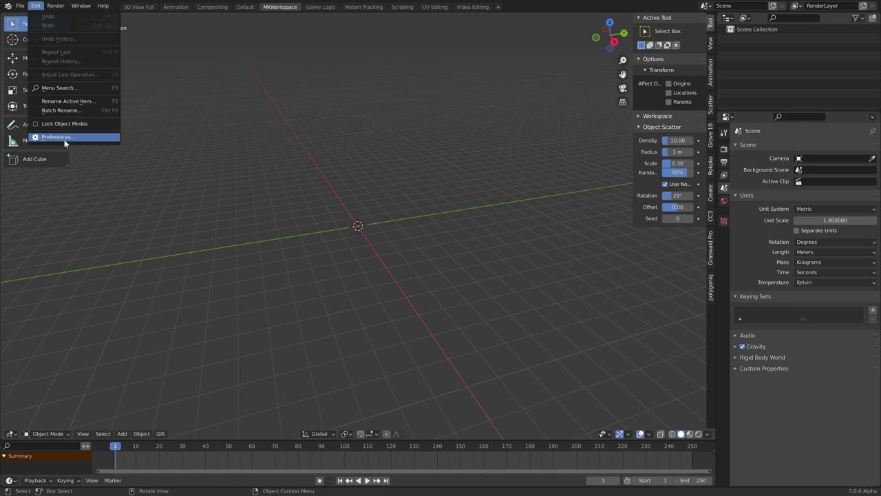
{"action": "left_click", "coordinate": [64, 138]}
{"action": "left_click", "coordinate": [49, 106]}
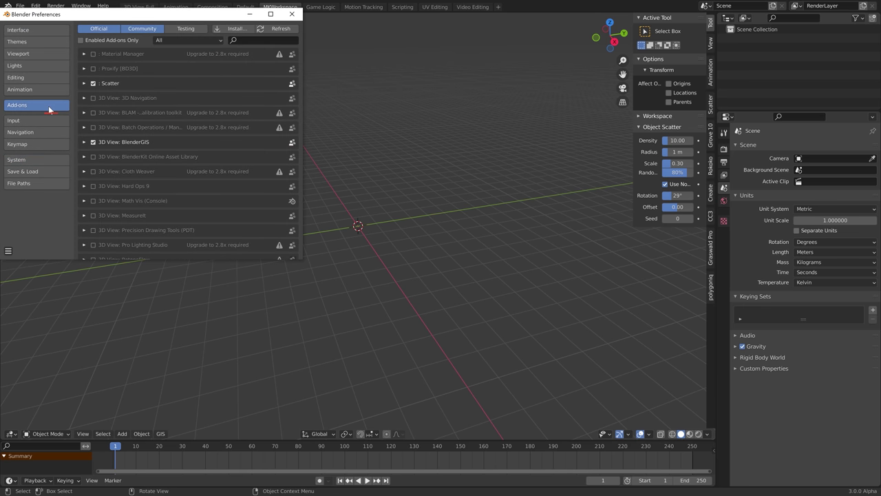
{"action": "left_click", "coordinate": [254, 39]}
{"action": "type", "text": "wra"}
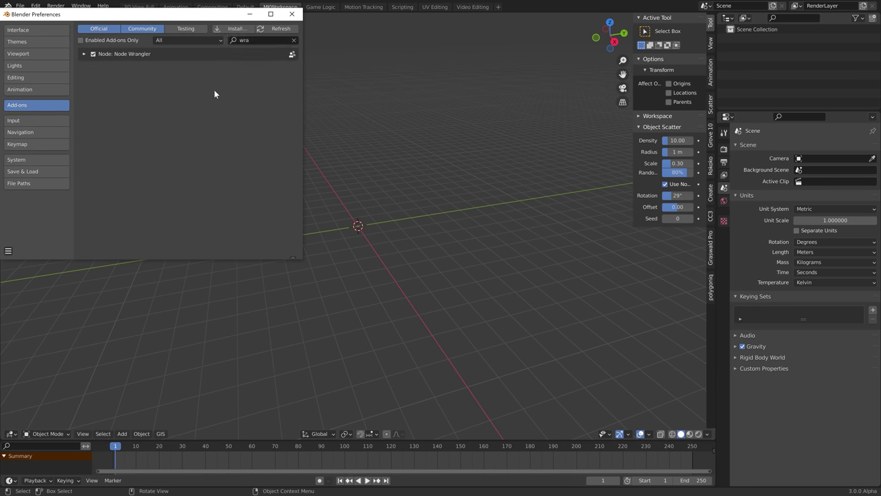
{"action": "left_click", "coordinate": [84, 53]}
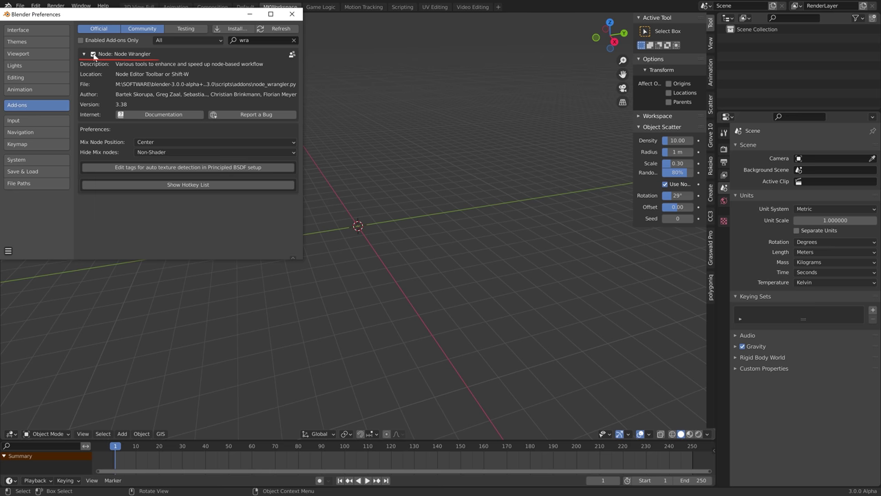
Save the preferences and close the Preferences window
{"action": "left_click", "coordinate": [8, 250]}
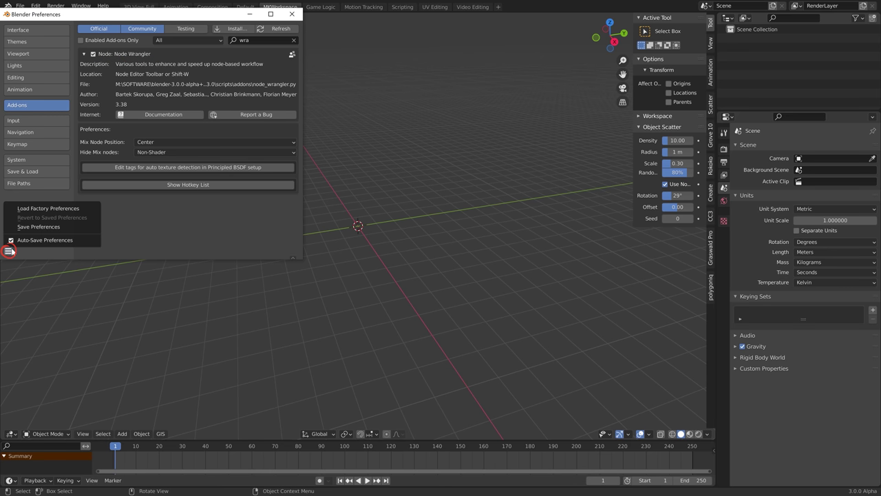
{"action": "left_click", "coordinate": [44, 228]}
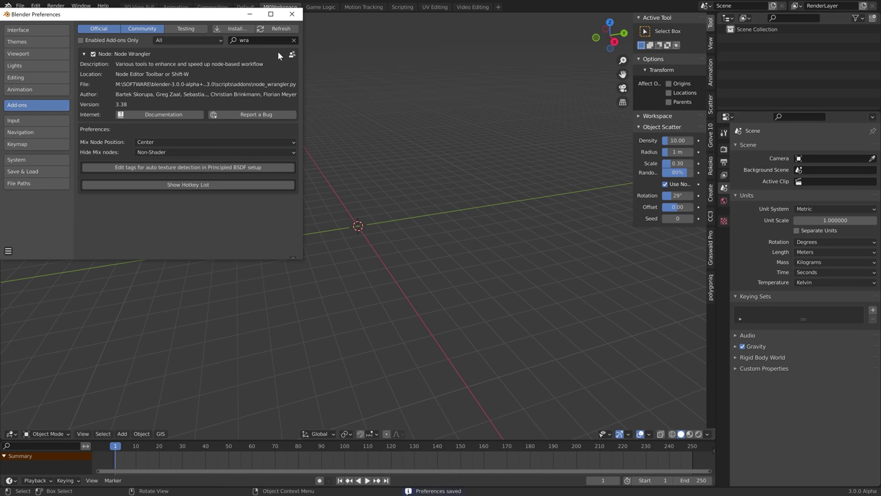
{"action": "left_click", "coordinate": [292, 14]}
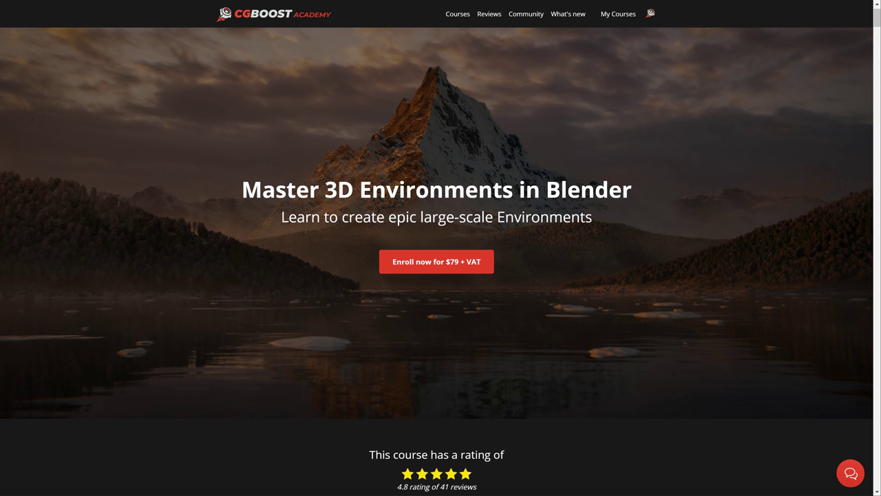
Scroll the course page down to Chapter 5 'Node Workflow #1: Desert'
{"action": "scroll", "coordinate": [803, 258], "scroll_direction": "down", "scroll_amount": 20}
{"action": "scroll", "coordinate": [744, 253], "scroll_direction": "down", "scroll_amount": 3}
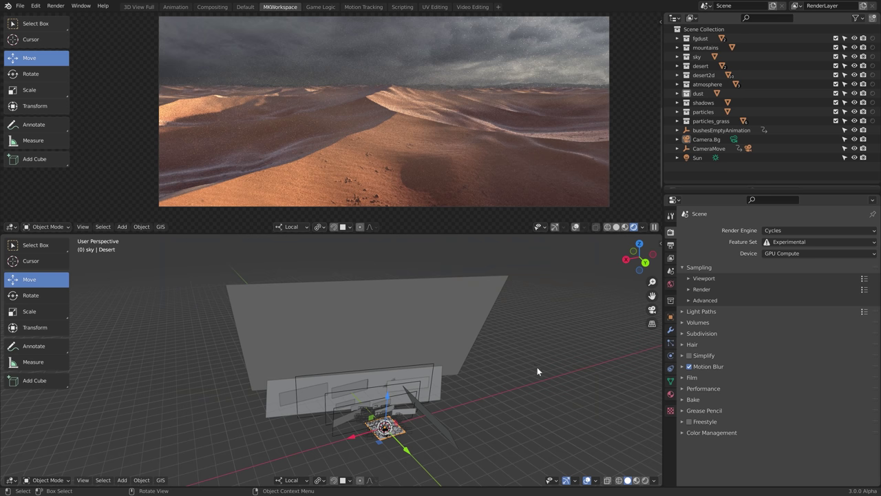
Frame the Desert plane, compare Solid and Rendered shading, and inspect its Subdivision modifier
{"action": "mouse_move", "coordinate": [536, 374]}
{"action": "middle_mouse_down"}
{"action": "mouse_move", "coordinate": [464, 397]}
{"action": "mouse_move", "coordinate": [446, 436]}
{"action": "mouse_move", "coordinate": [375, 366]}
{"action": "mouse_move", "coordinate": [315, 338]}
{"action": "mouse_move", "coordinate": [472, 331]}
{"action": "mouse_move", "coordinate": [338, 380]}
{"action": "mouse_move", "coordinate": [393, 344]}
{"action": "mouse_move", "coordinate": [374, 340]}
{"action": "middle_mouse_up"}
{"action": "key", "text": "KP_Decimal"}
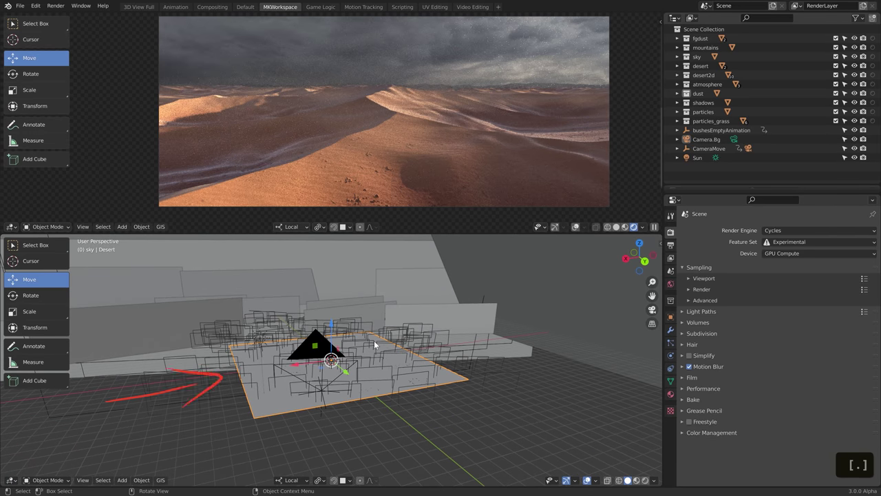
{"action": "key", "text": "alt+F9"}
{"action": "left_click", "coordinate": [615, 229]}
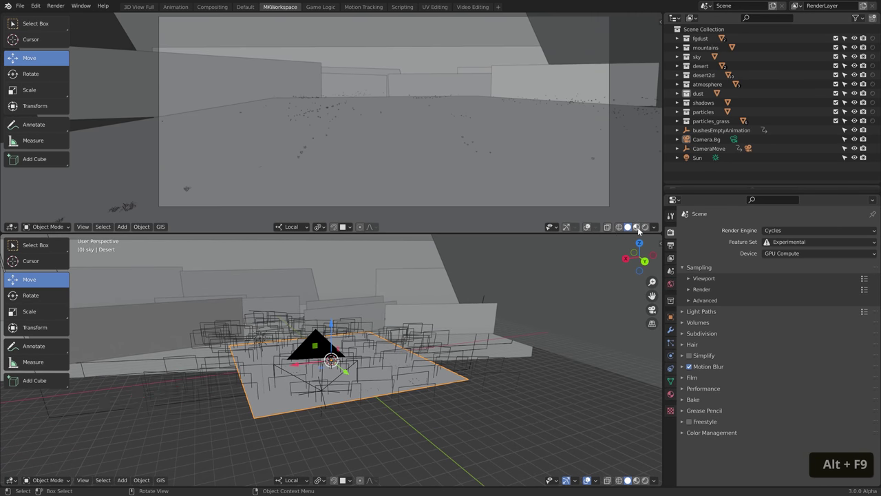
{"action": "left_click", "coordinate": [648, 230]}
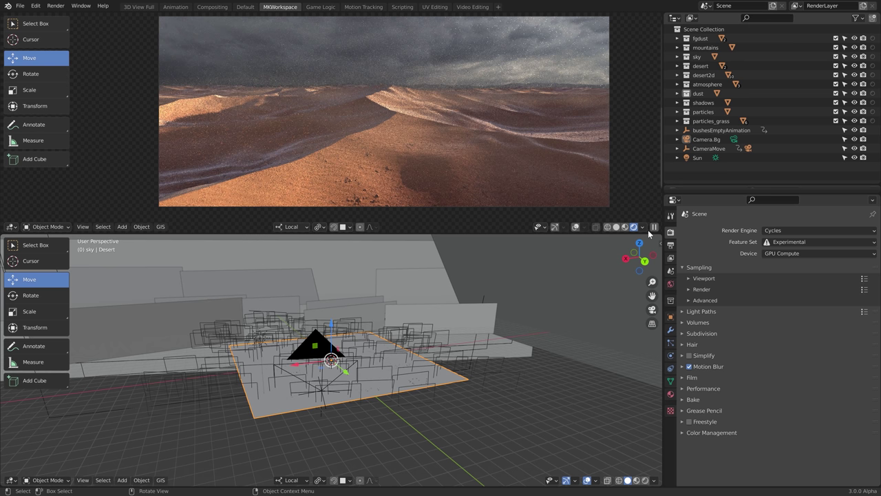
{"action": "left_click", "coordinate": [671, 329]}
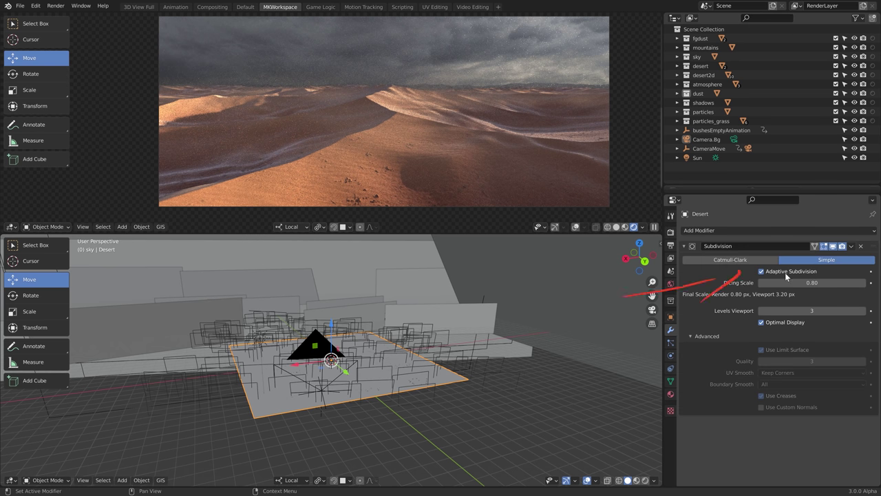
{"action": "key", "text": "shift+F3"}
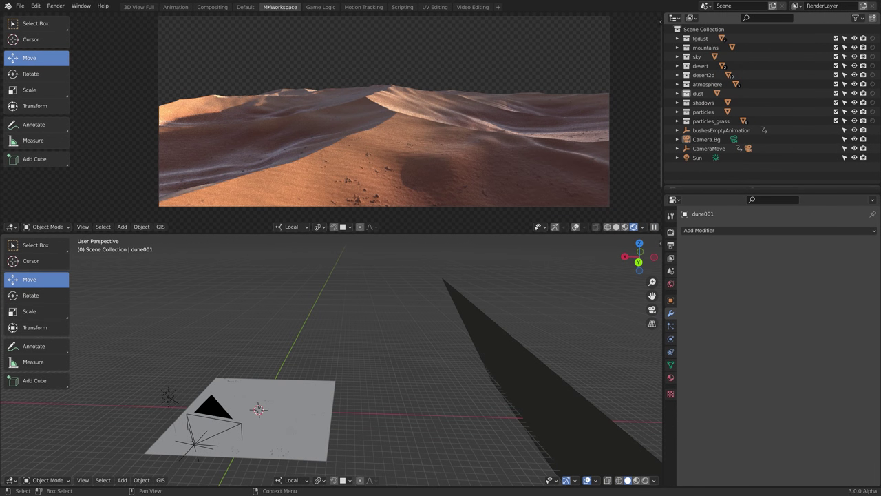
Unhide all dune planes, inspect them and the mountains plane, then return to camera view
{"action": "key", "text": "alt+h"}
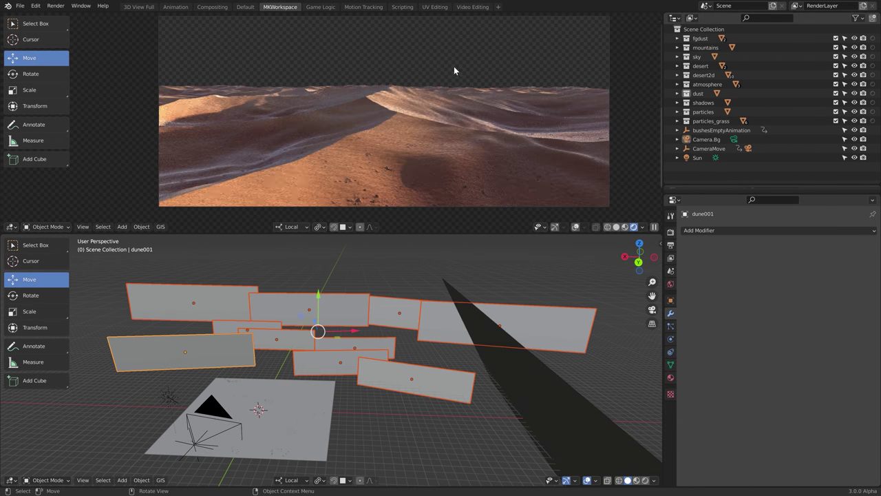
{"action": "middle_click_drag", "start_coordinate": [557, 90], "coordinate": [476, 99]}
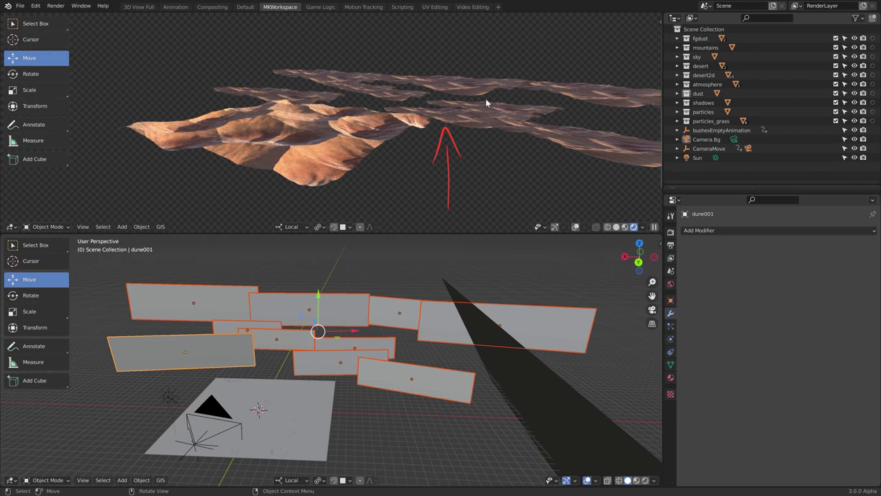
{"action": "key", "text": "KP_0"}
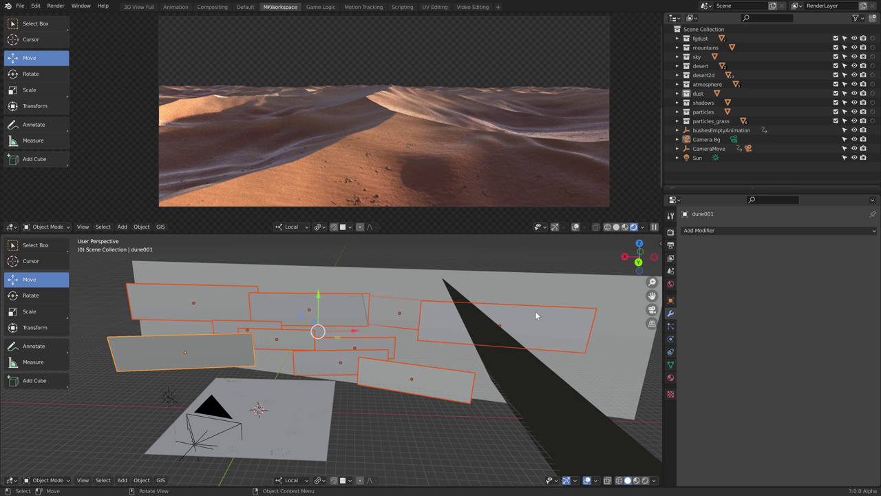
{"action": "middle_click_drag", "start_coordinate": [535, 310], "coordinate": [558, 323]}
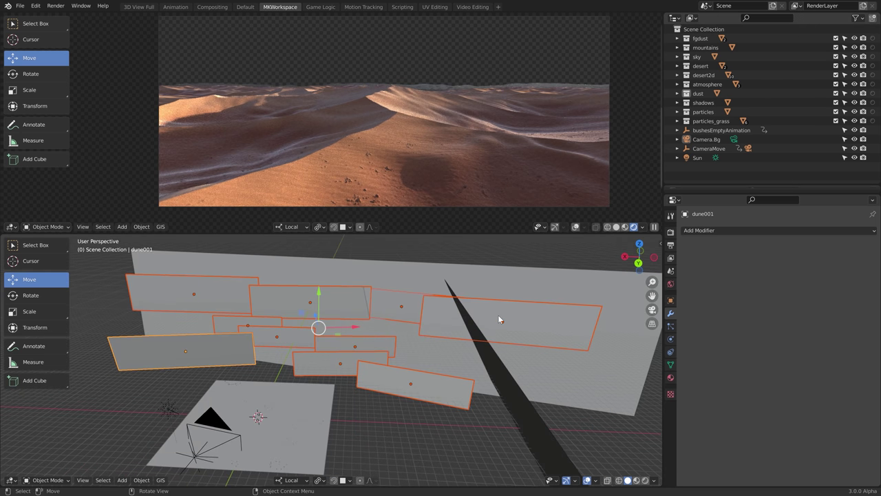
{"action": "left_click", "coordinate": [526, 290]}
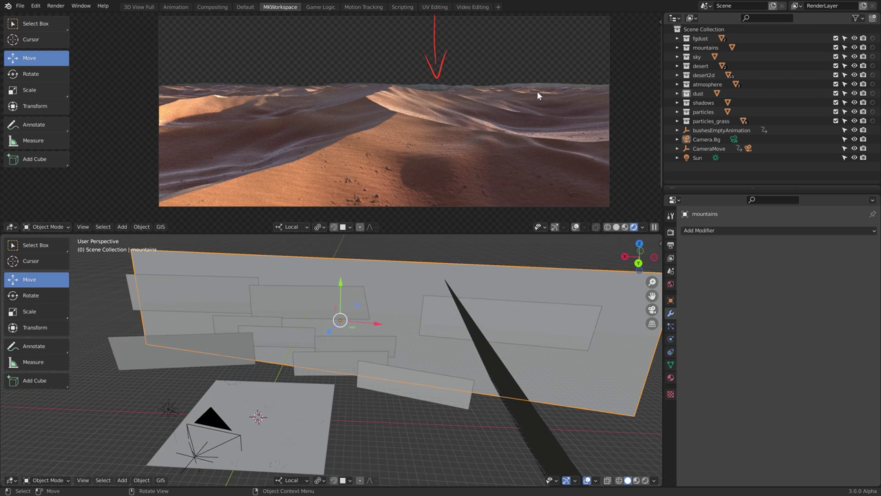
{"action": "middle_click_drag", "start_coordinate": [513, 249], "coordinate": [418, 324]}
{"action": "middle_click_drag", "start_coordinate": [448, 104], "coordinate": [428, 182]}
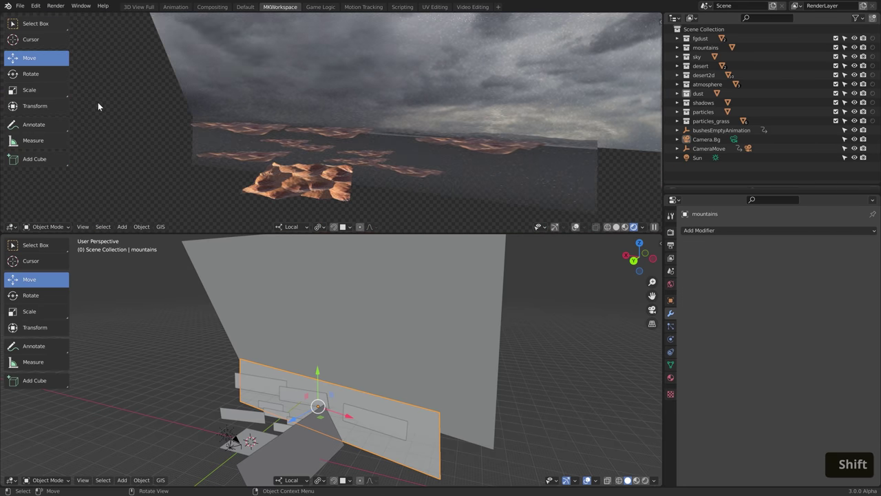
{"action": "key", "text": "KP_0"}
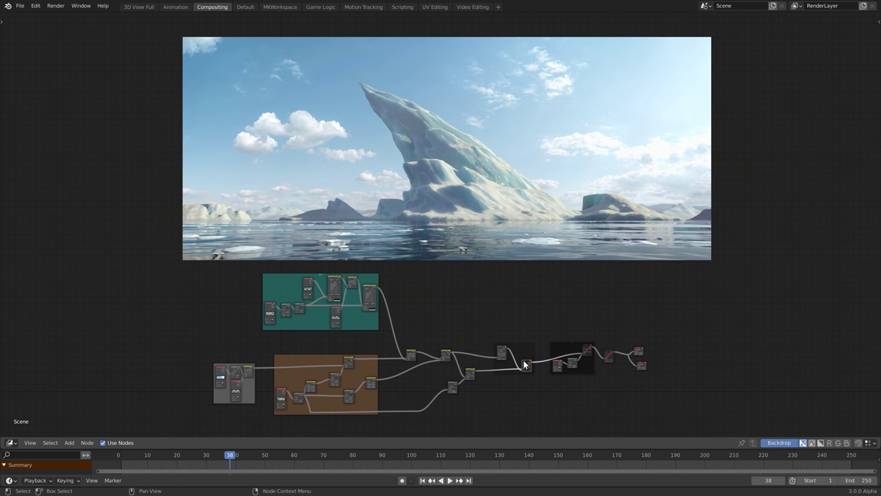
{"action": "left_click", "coordinate": [609, 355]}
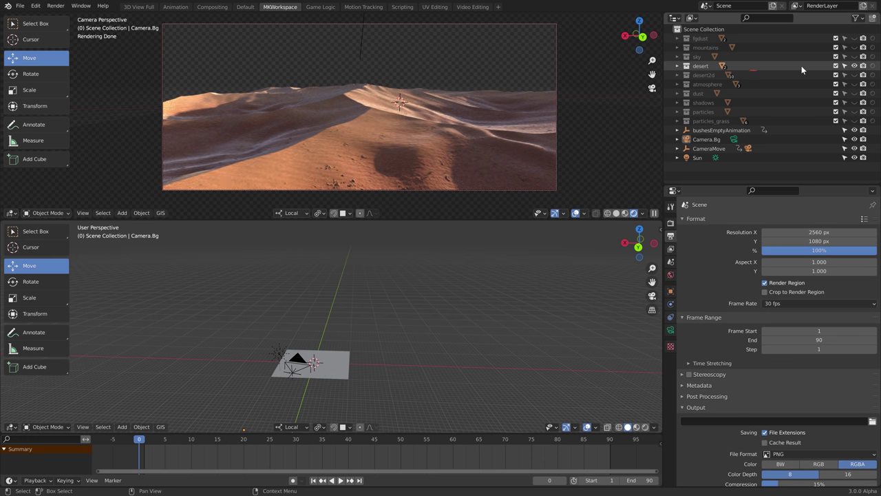
Make desert2d, atmosphere, dust, mountains, sky, fgdust and shadows collections visible
{"action": "left_click", "coordinate": [854, 75]}
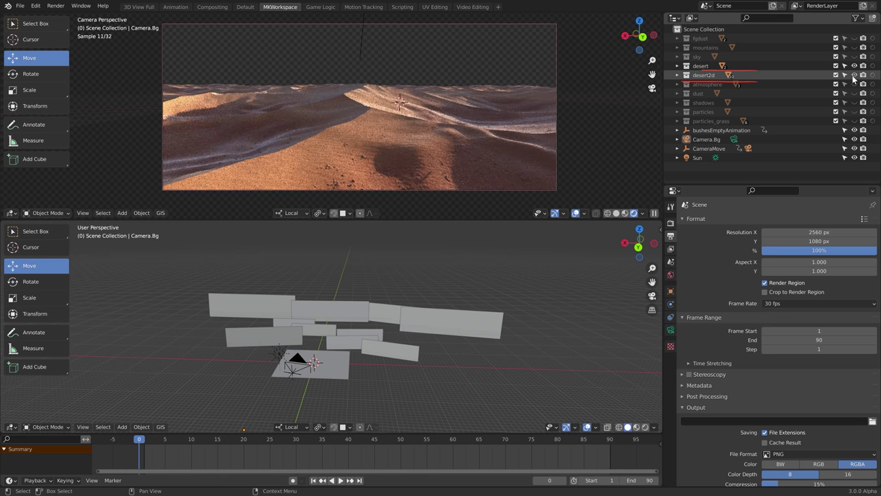
{"action": "left_click", "coordinate": [854, 84]}
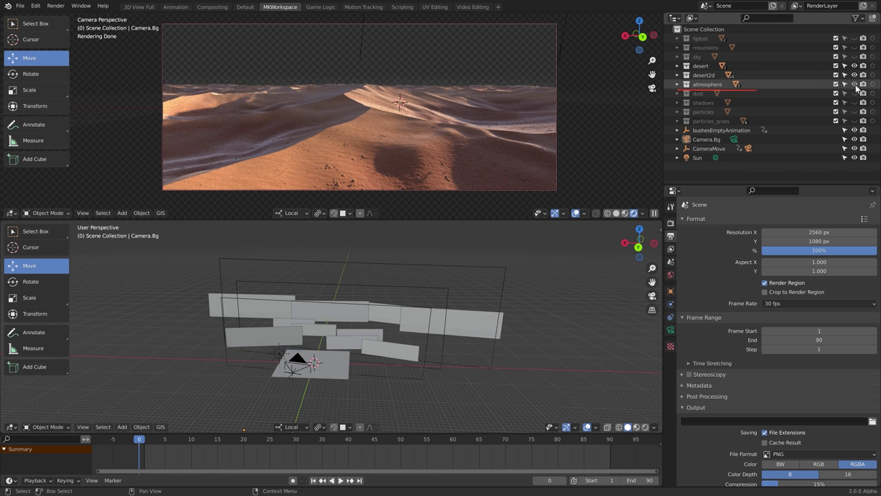
{"action": "left_click", "coordinate": [854, 93]}
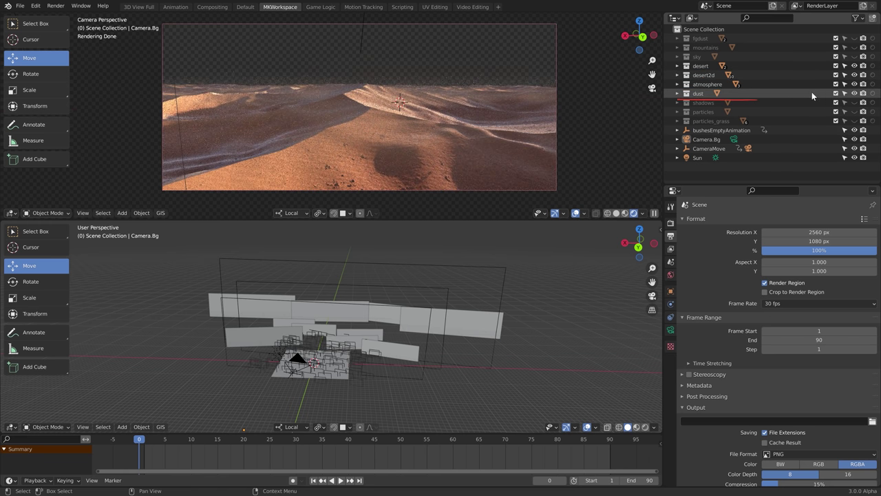
{"action": "left_click", "coordinate": [855, 48]}
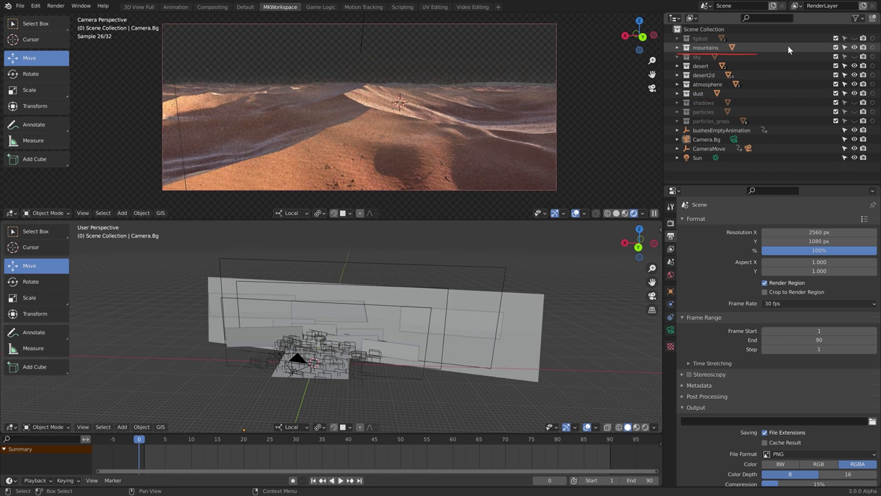
{"action": "left_click", "coordinate": [854, 56]}
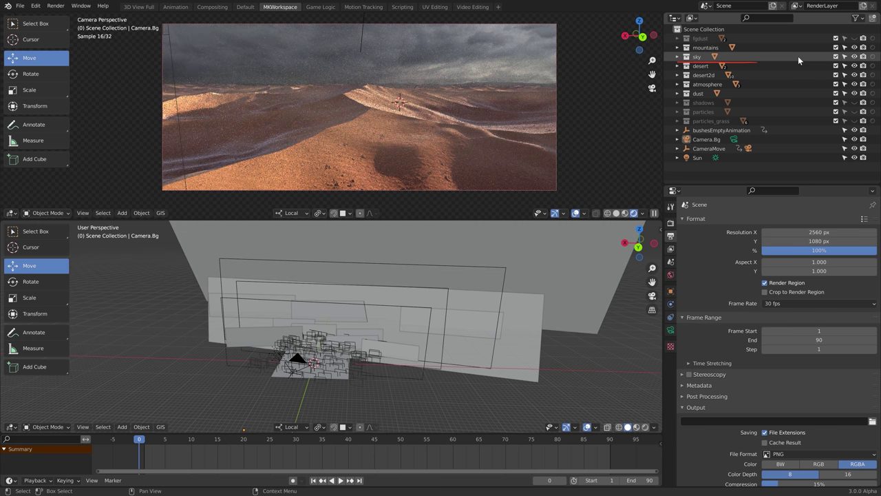
{"action": "left_click", "coordinate": [854, 38]}
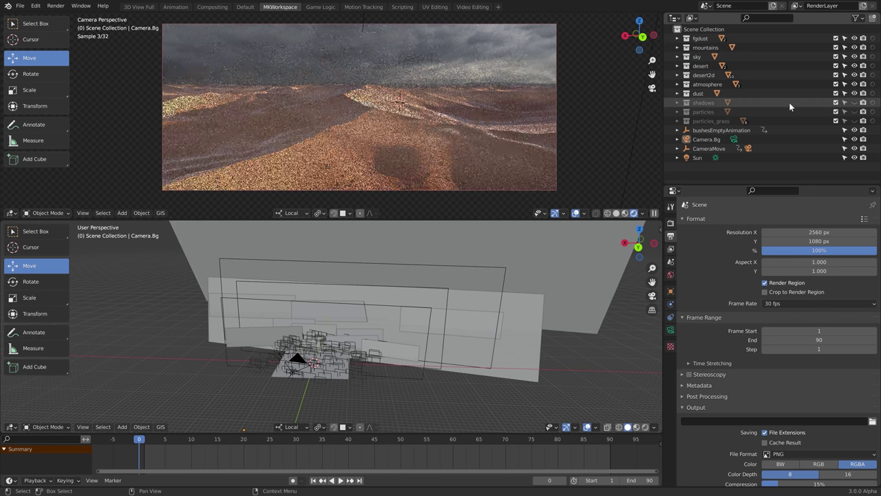
{"action": "left_click", "coordinate": [854, 102]}
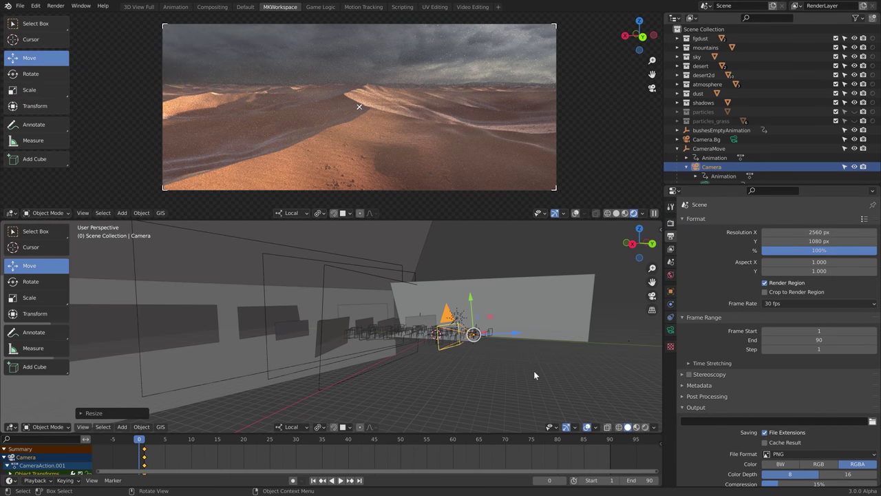
Orbit, pan and zoom the 3D view around the layered desert planes and camera
{"action": "mouse_move", "coordinate": [535, 375]}
{"action": "middle_mouse_down"}
{"action": "mouse_move", "coordinate": [472, 354]}
{"action": "mouse_move", "coordinate": [493, 356]}
{"action": "mouse_move", "coordinate": [331, 351]}
{"action": "middle_mouse_up"}
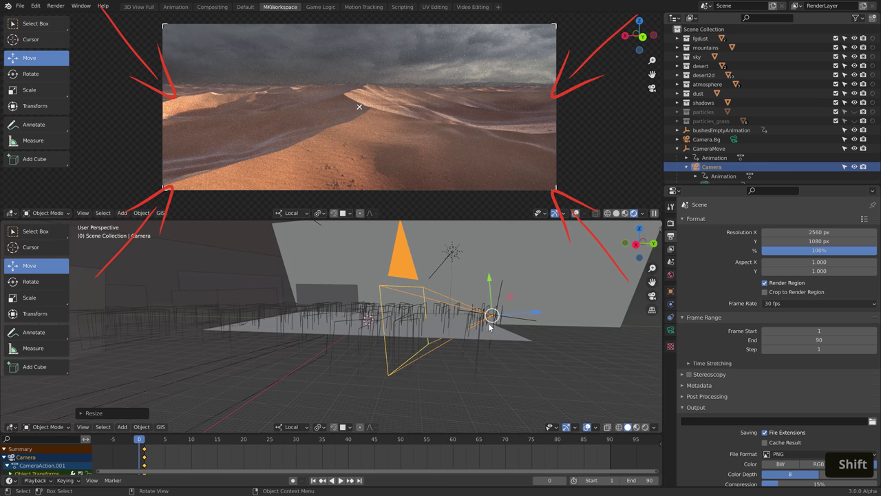
{"action": "scroll", "coordinate": [261, 321], "scroll_direction": "down", "scroll_amount": 3}
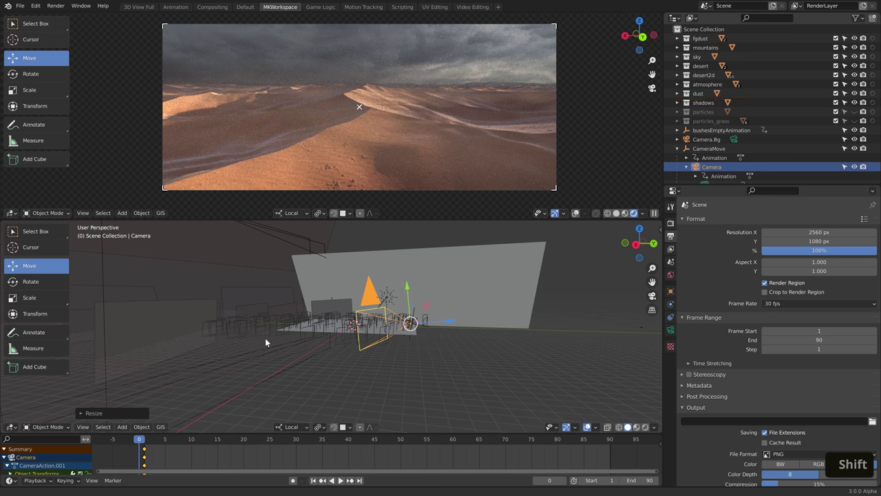
{"action": "middle_click_drag", "start_coordinate": [265, 338], "coordinate": [380, 334], "text": "shift"}
{"action": "scroll", "coordinate": [227, 324], "scroll_direction": "down", "scroll_amount": 3}
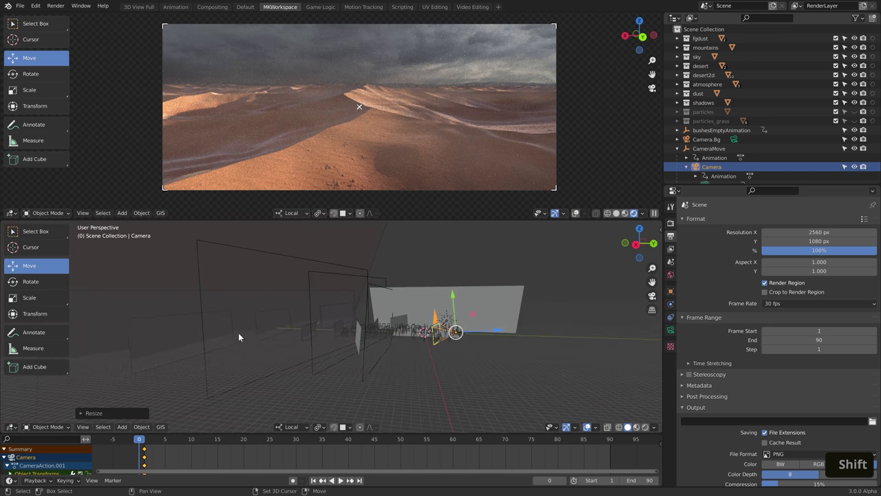
{"action": "middle_click_drag", "start_coordinate": [238, 332], "coordinate": [402, 357], "text": "shift"}
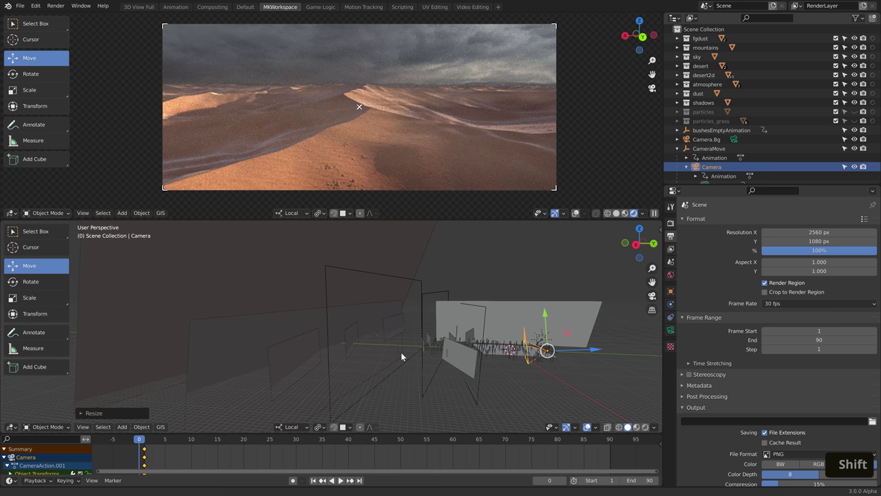
{"action": "mouse_move", "coordinate": [400, 352]}
{"action": "middle_mouse_down"}
{"action": "mouse_move", "coordinate": [476, 358]}
{"action": "mouse_move", "coordinate": [468, 349]}
{"action": "middle_mouse_up"}
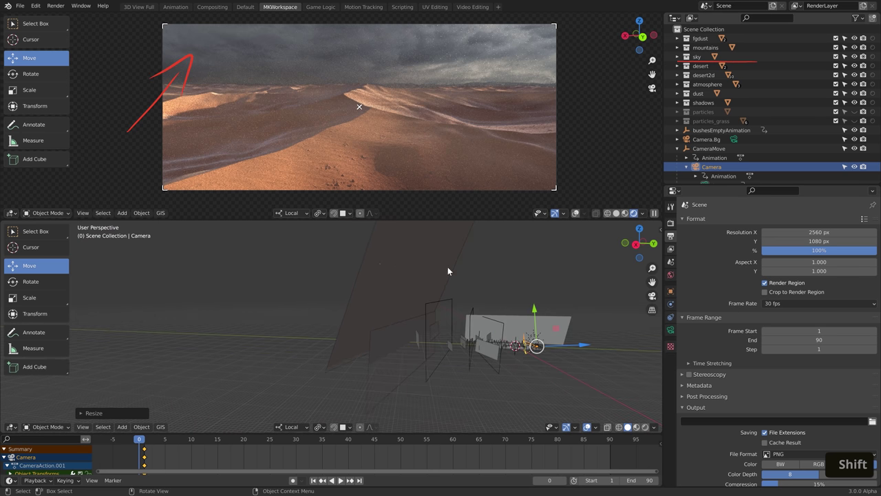
{"action": "mouse_move", "coordinate": [447, 271]}
{"action": "middle_mouse_down"}
{"action": "mouse_move", "coordinate": [502, 351]}
{"action": "mouse_move", "coordinate": [389, 337]}
{"action": "middle_mouse_up"}
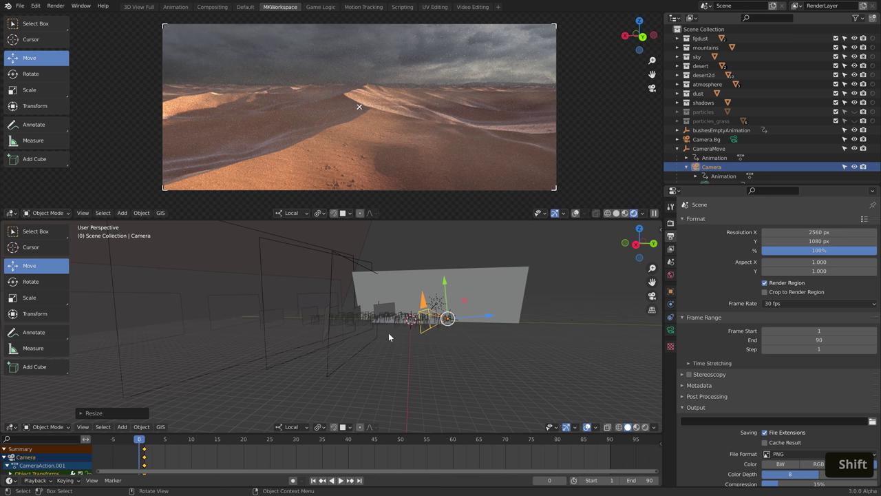
{"action": "scroll", "coordinate": [400, 336], "scroll_direction": "up", "scroll_amount": 5}
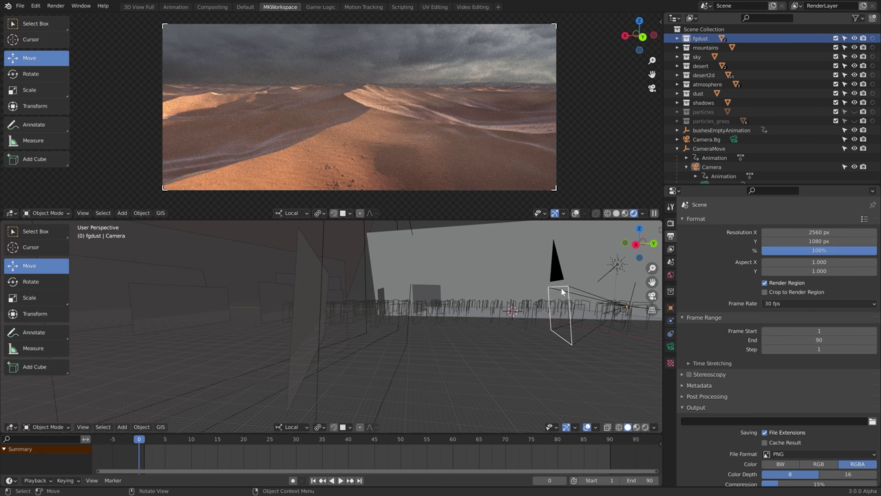
Expand the fgdust collection and select its fgDust02 plane
{"action": "left_click", "coordinate": [701, 37]}
{"action": "left_click", "coordinate": [678, 38]}
{"action": "left_click", "coordinate": [703, 55]}
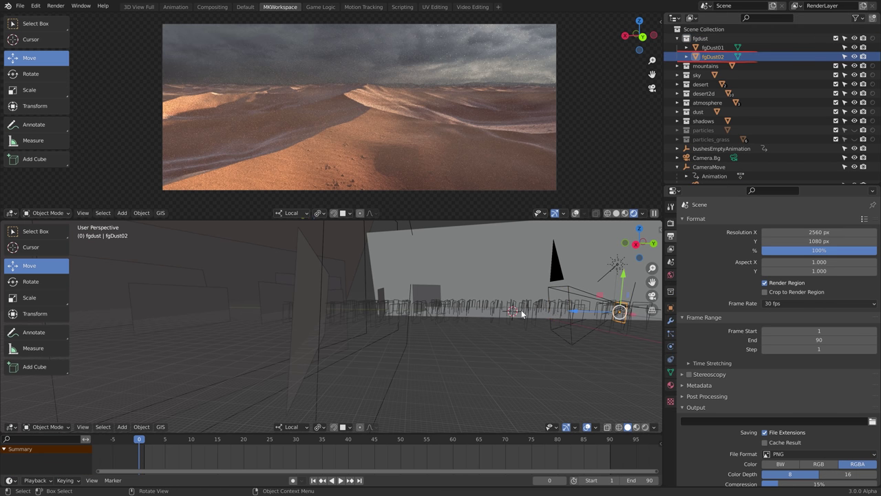
Frame fgDust02, toggle fgdust's visibility off and on to compare, then collapse it
{"action": "key", "text": "KP_Decimal"}
{"action": "scroll", "coordinate": [496, 317], "scroll_direction": "down", "scroll_amount": 4}
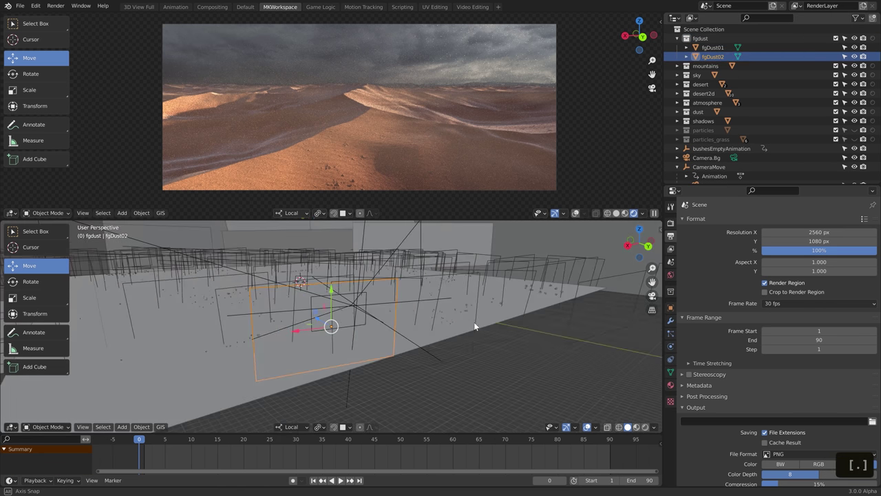
{"action": "left_click", "coordinate": [716, 49]}
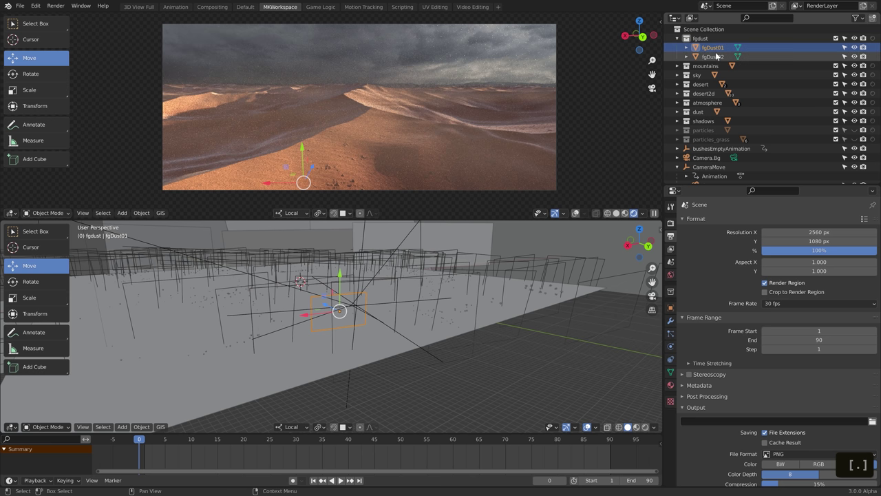
{"action": "left_click", "coordinate": [854, 39]}
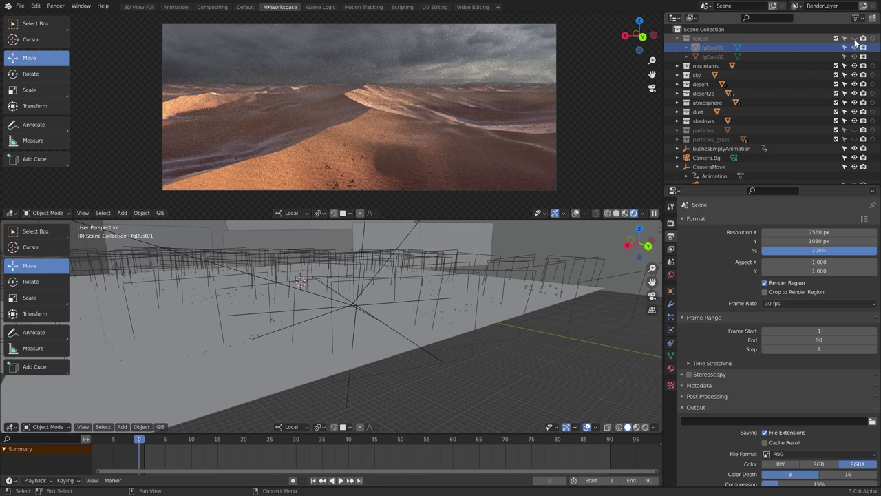
{"action": "left_click", "coordinate": [855, 39]}
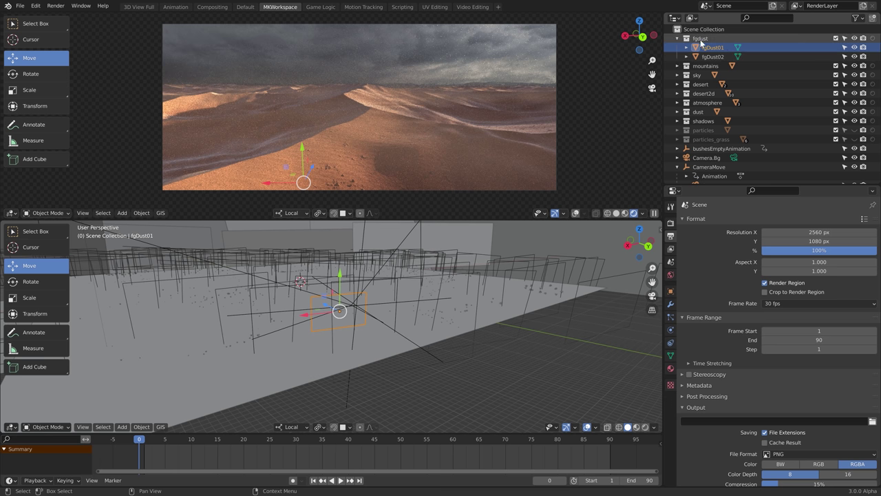
{"action": "left_click", "coordinate": [678, 39]}
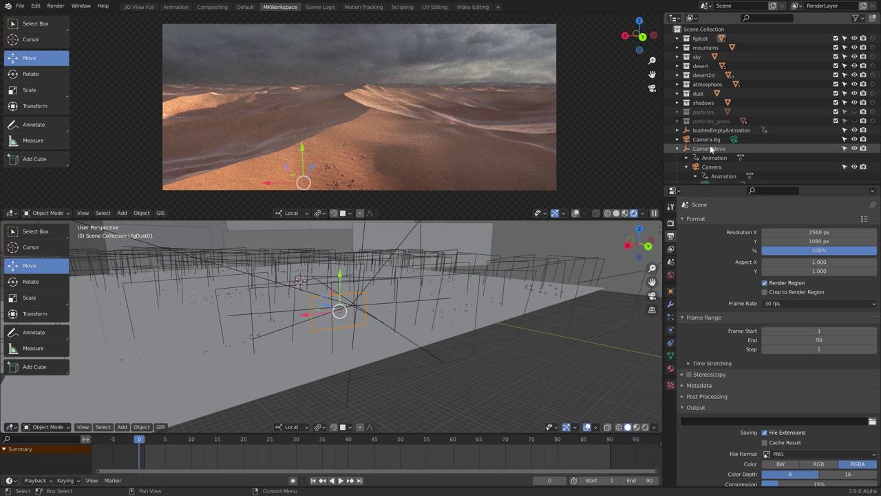
Select the collections from desert down to particles_grass together
{"action": "left_click", "coordinate": [702, 48]}
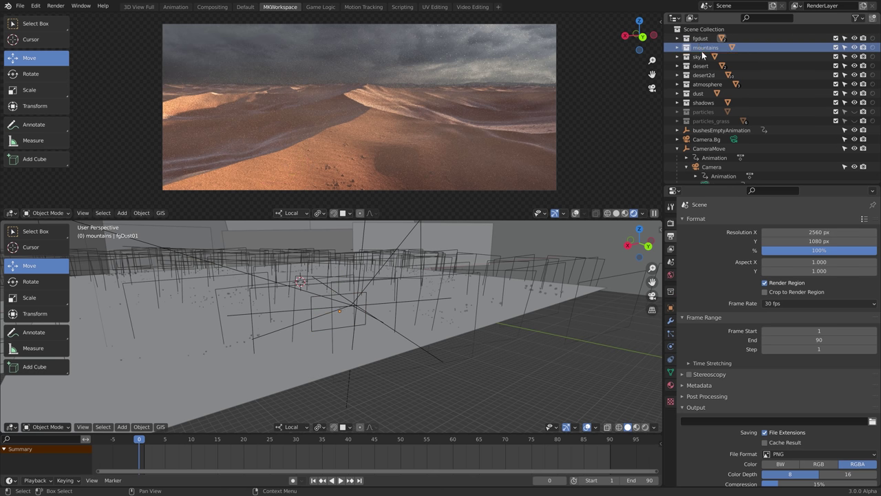
{"action": "left_click", "coordinate": [703, 56]}
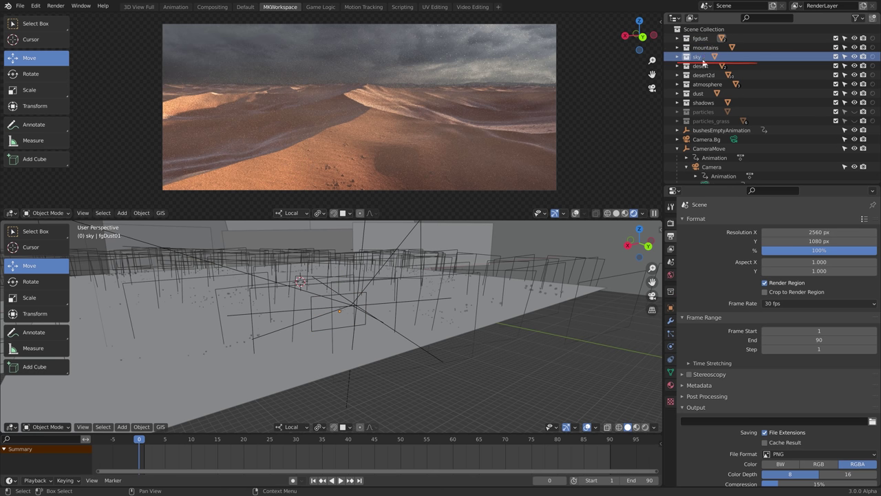
{"action": "left_click", "coordinate": [702, 39]}
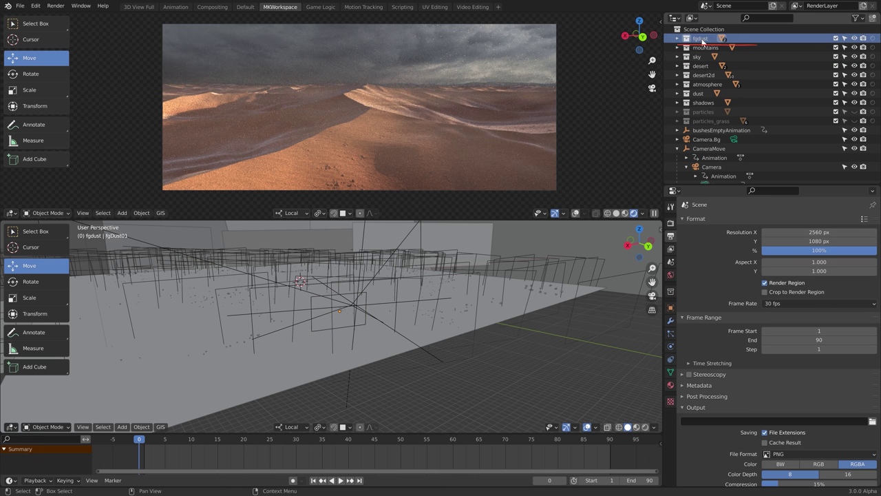
{"action": "left_click", "coordinate": [701, 66]}
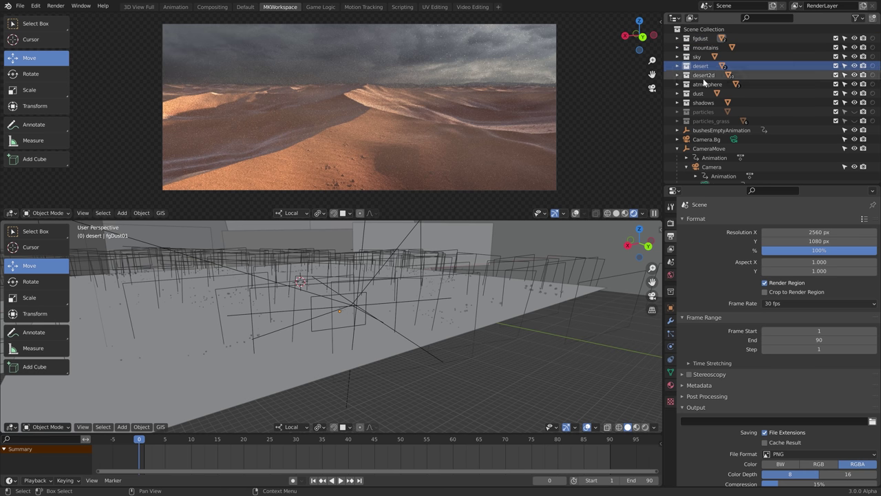
{"action": "left_click", "coordinate": [713, 123], "text": "shift"}
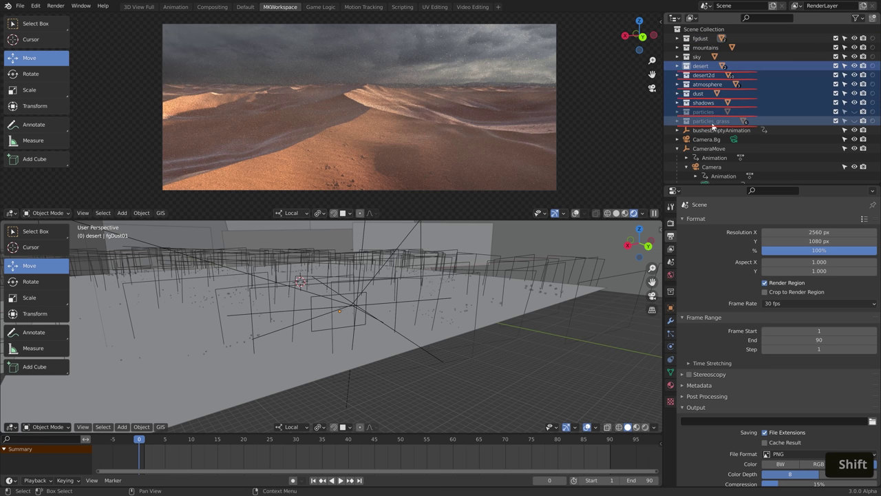
Create a new collection under Scene Collection and rename it 'base'
{"action": "right_click", "coordinate": [718, 31]}
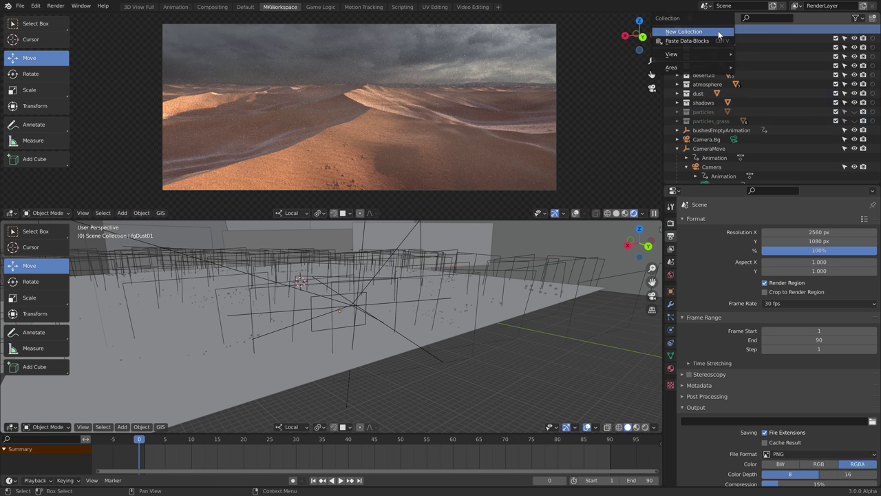
{"action": "left_click", "coordinate": [719, 34]}
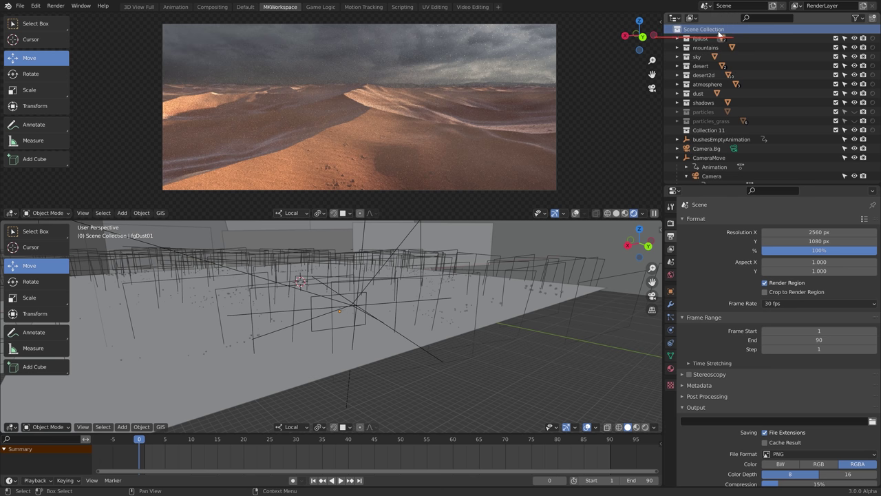
{"action": "left_click", "coordinate": [719, 111]}
{"action": "left_click", "coordinate": [717, 127]}
{"action": "double_click", "coordinate": [717, 127]}
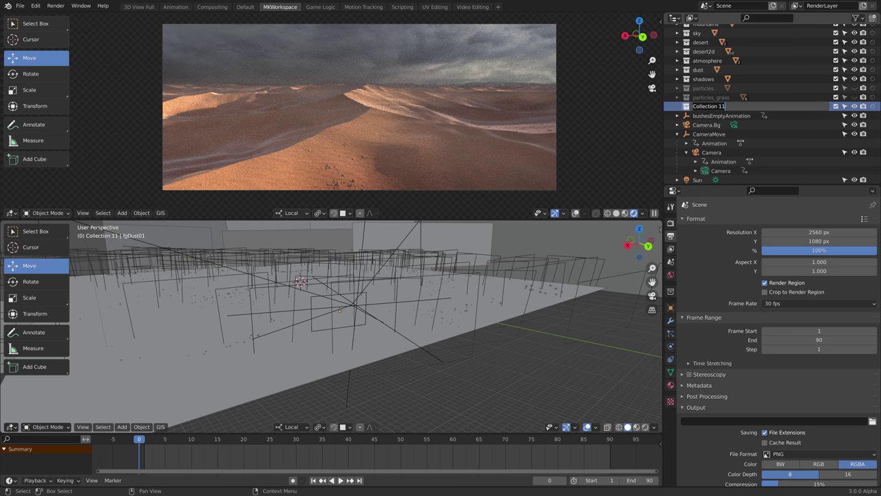
{"action": "type", "text": "base"}
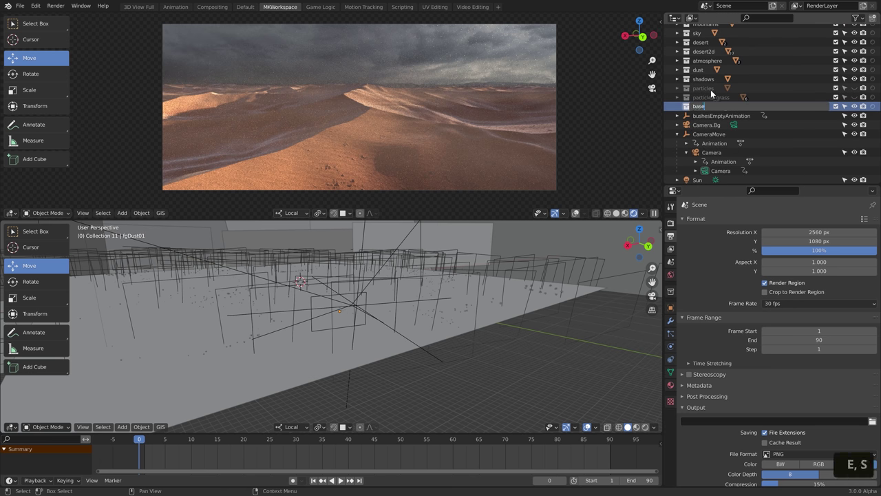
Move desert through particles_grass into base, place base below fgdust, and collapse it
{"action": "left_click", "coordinate": [714, 98]}
{"action": "scroll", "coordinate": [714, 95], "scroll_direction": "up", "scroll_amount": 3}
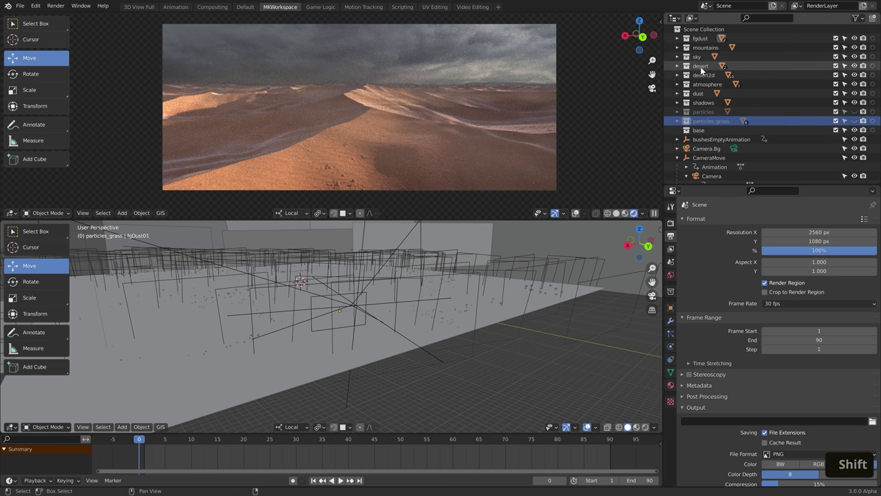
{"action": "left_click", "coordinate": [700, 66], "text": "shift"}
{"action": "left_click_drag", "start_coordinate": [700, 65], "coordinate": [703, 130]}
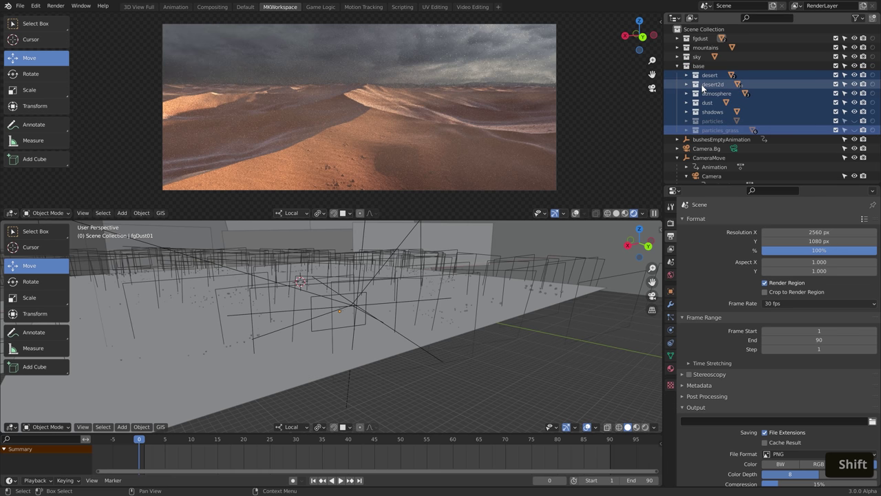
{"action": "left_click_drag", "start_coordinate": [699, 65], "coordinate": [699, 46]}
{"action": "left_click", "coordinate": [677, 48]}
{"action": "left_click", "coordinate": [678, 48]}
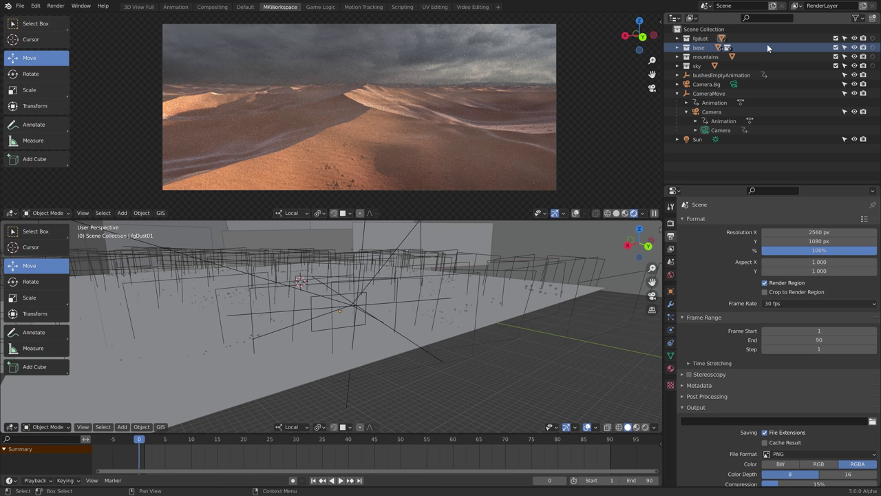
Collapse the CameraMove hierarchy and deselect the Sun object
{"action": "left_click", "coordinate": [702, 84]}
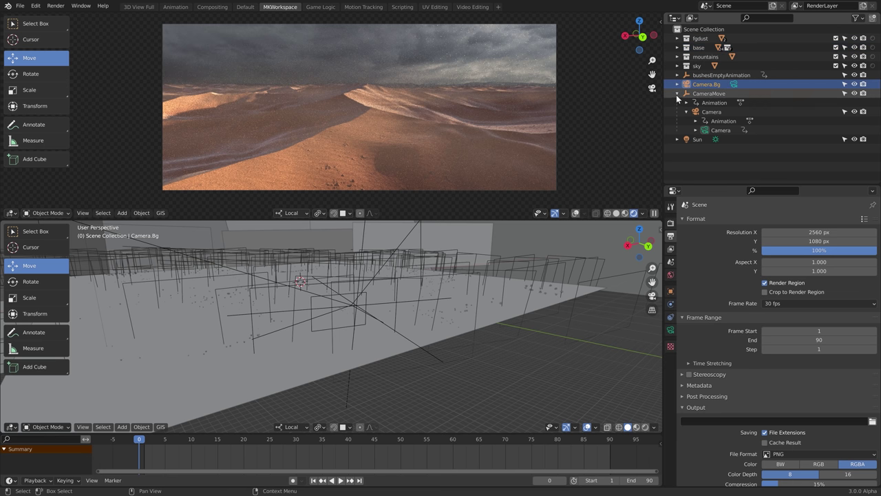
{"action": "left_click", "coordinate": [678, 95]}
{"action": "left_click", "coordinate": [697, 103]}
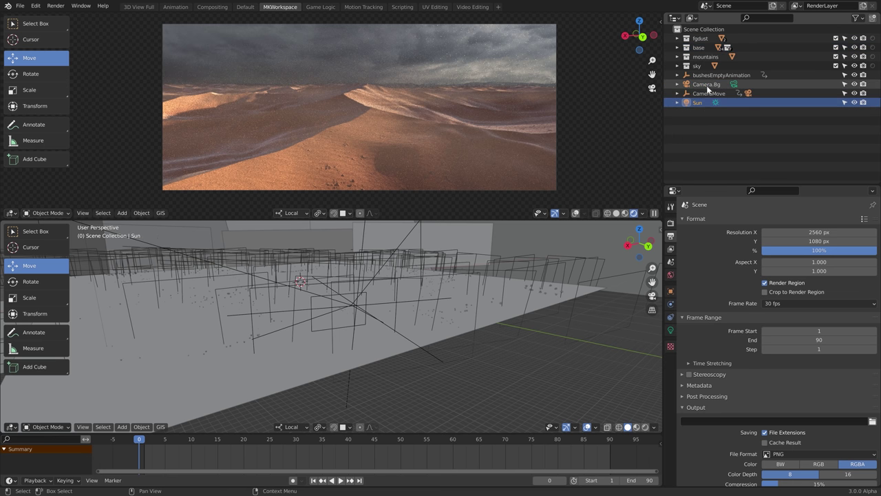
{"action": "left_click", "coordinate": [736, 139]}
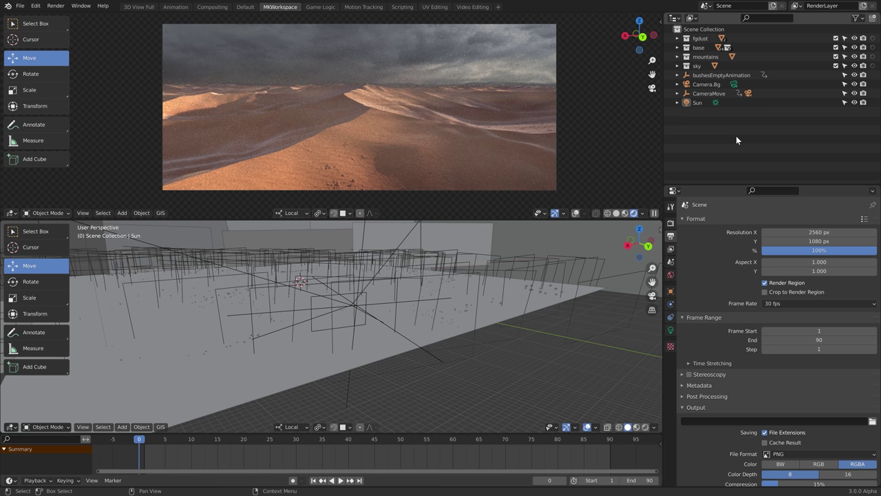
Toggle collection visibility to preview base, then mountains and sky on their own
{"action": "left_click_drag", "start_coordinate": [855, 47], "coordinate": [855, 66]}
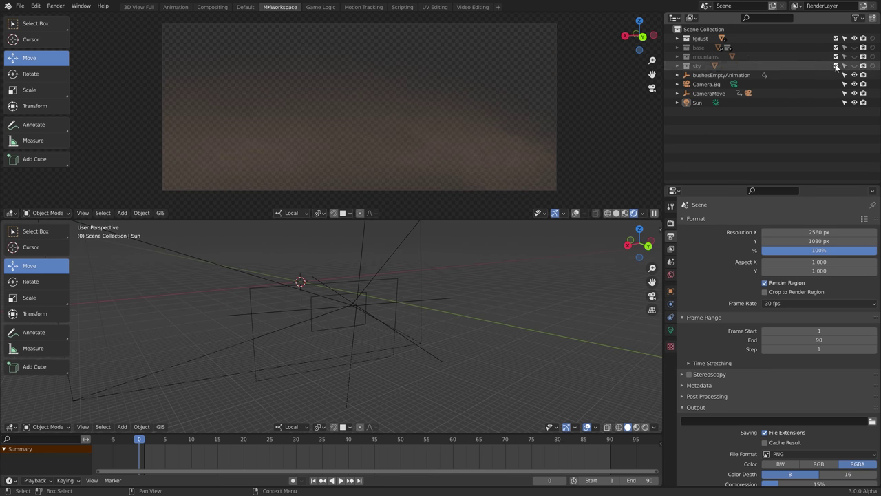
{"action": "left_click", "coordinate": [855, 49]}
{"action": "left_click", "coordinate": [855, 38]}
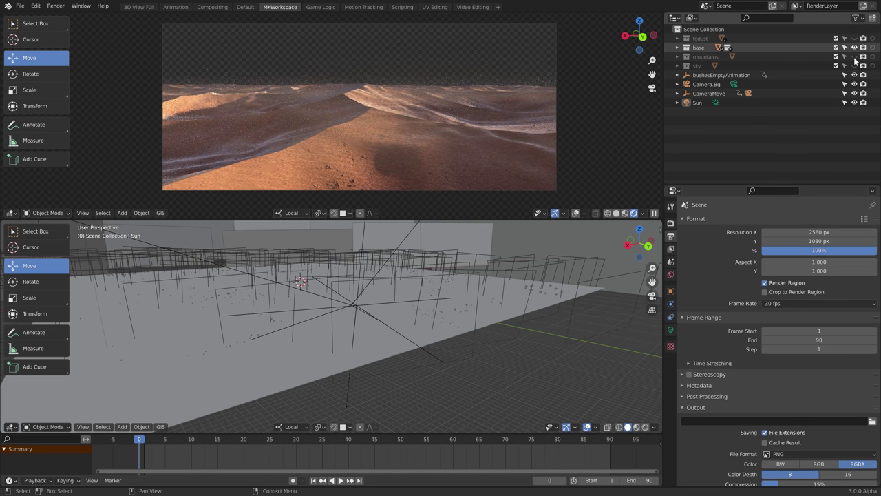
{"action": "left_click", "coordinate": [855, 56], "text": "ctrl"}
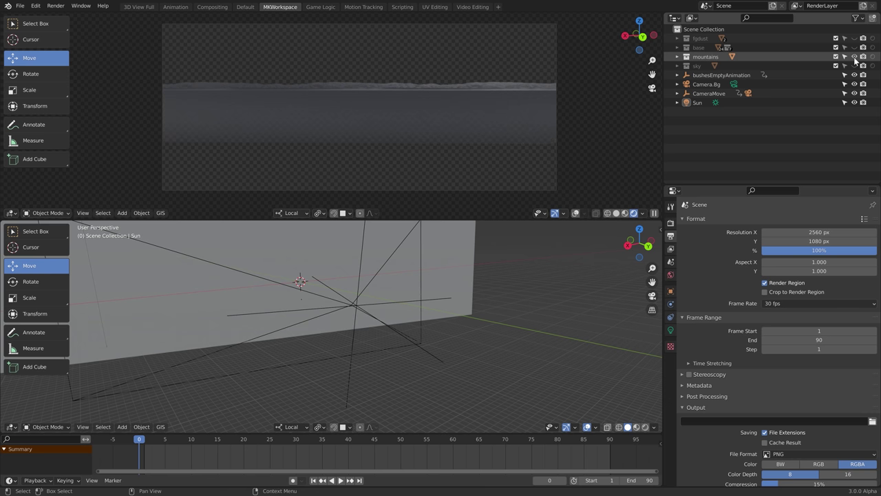
{"action": "left_click", "coordinate": [854, 65], "text": "ctrl"}
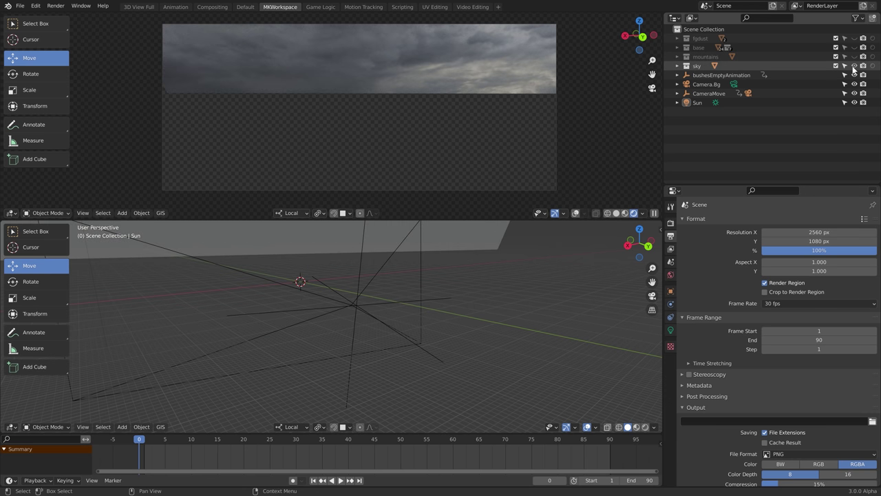
Cycle sky and fgdust visibility, then reveal all collections and isolate mountains and sky
{"action": "left_click", "coordinate": [855, 65]}
{"action": "left_click", "coordinate": [855, 66]}
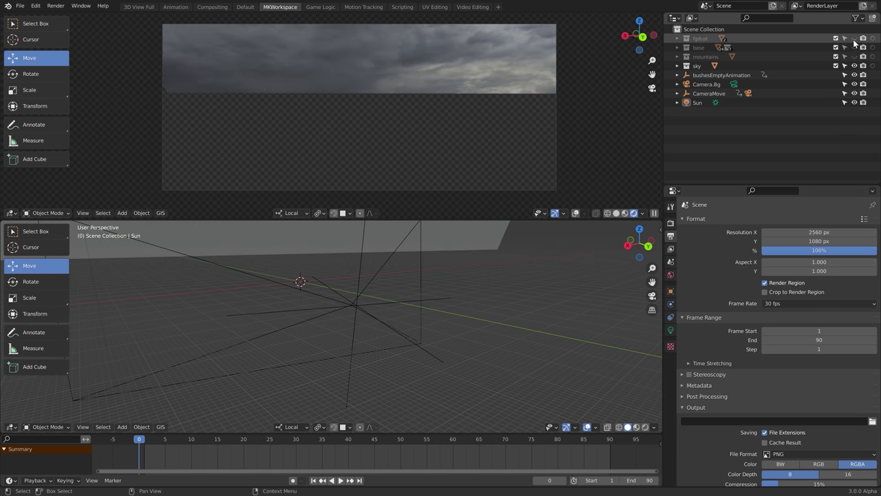
{"action": "left_click", "coordinate": [854, 38]}
{"action": "left_click", "coordinate": [855, 39], "text": "ctrl"}
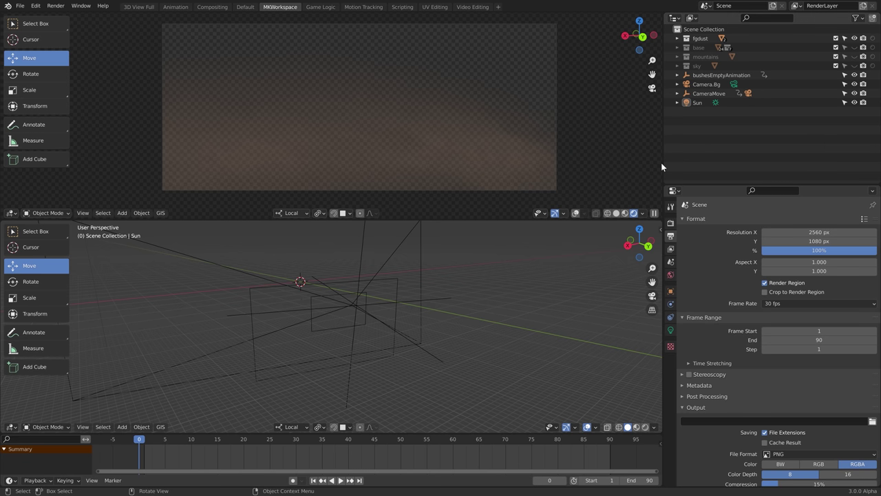
{"action": "left_click_drag", "start_coordinate": [854, 47], "coordinate": [854, 65]}
{"action": "left_click", "coordinate": [855, 56], "text": "ctrl"}
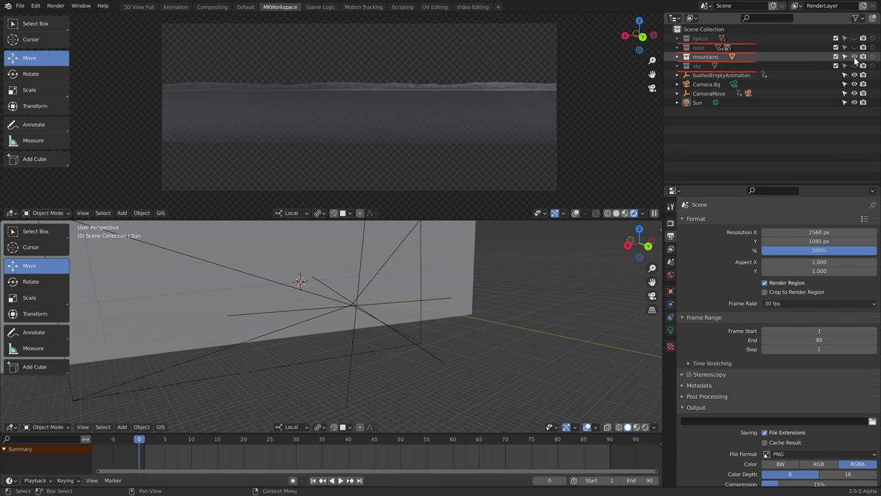
{"action": "left_click", "coordinate": [855, 65], "text": "ctrl"}
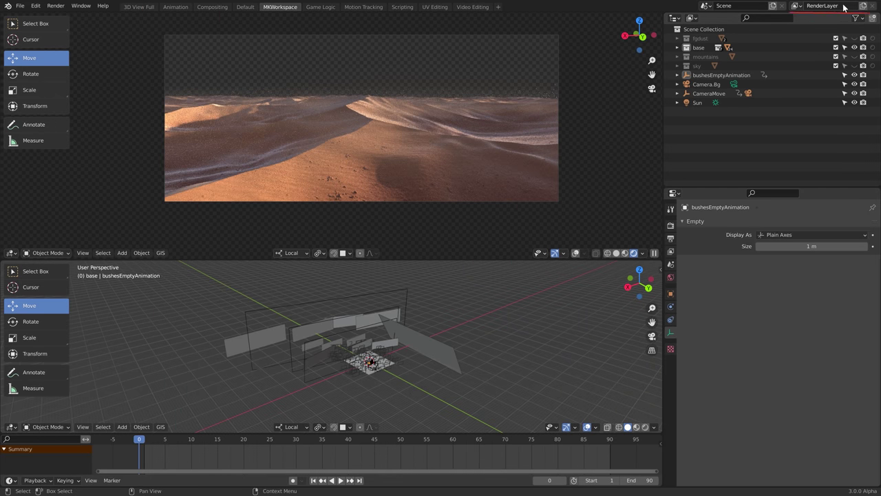
Rename the view layer to 'base'
{"action": "left_click", "coordinate": [701, 49]}
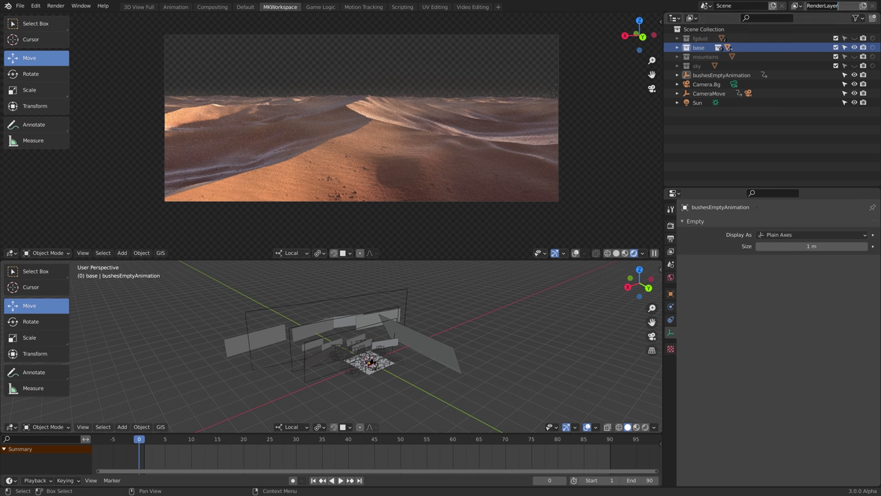
{"action": "type", "text": "base"}
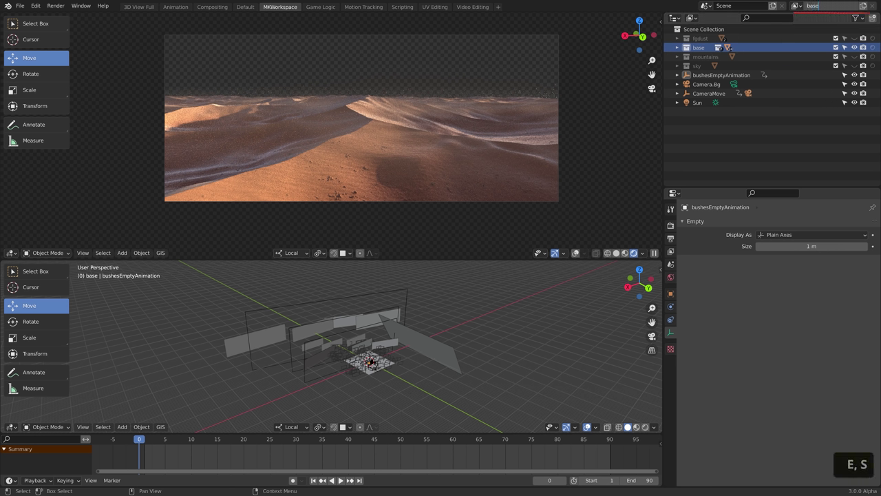
{"action": "key", "text": "Return"}
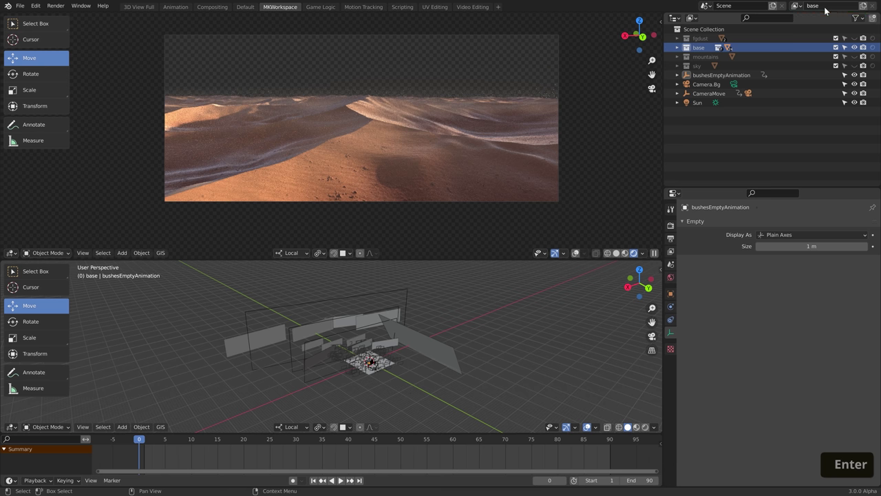
Exclude the fgdust, mountains and sky collections from the view layer
{"action": "left_click", "coordinate": [700, 39]}
{"action": "left_click", "coordinate": [702, 56], "text": "ctrl"}
{"action": "left_click", "coordinate": [701, 65], "text": "ctrl"}
{"action": "right_click", "coordinate": [701, 67]}
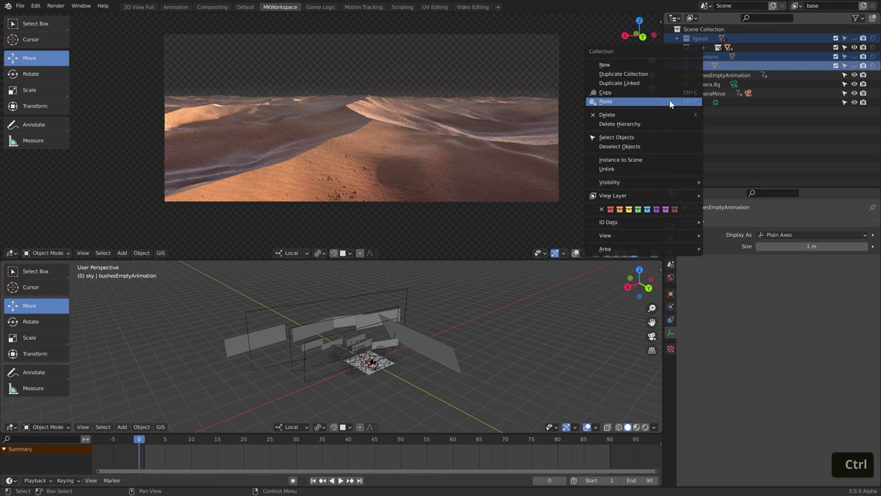
{"action": "mouse_move", "coordinate": [628, 197]}
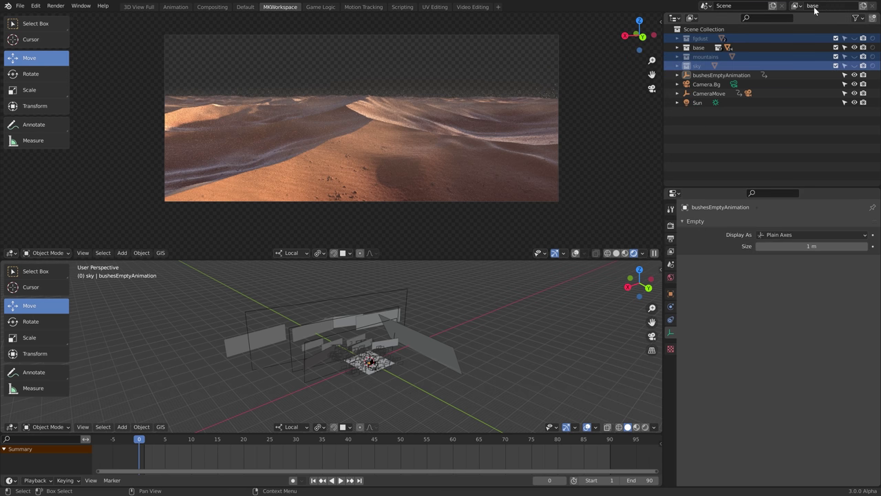
{"action": "right_click", "coordinate": [716, 62]}
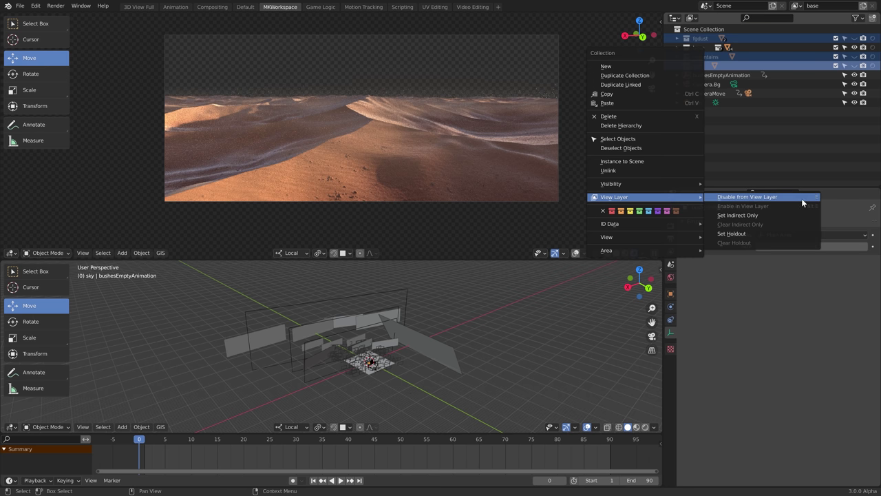
{"action": "key", "text": "e"}
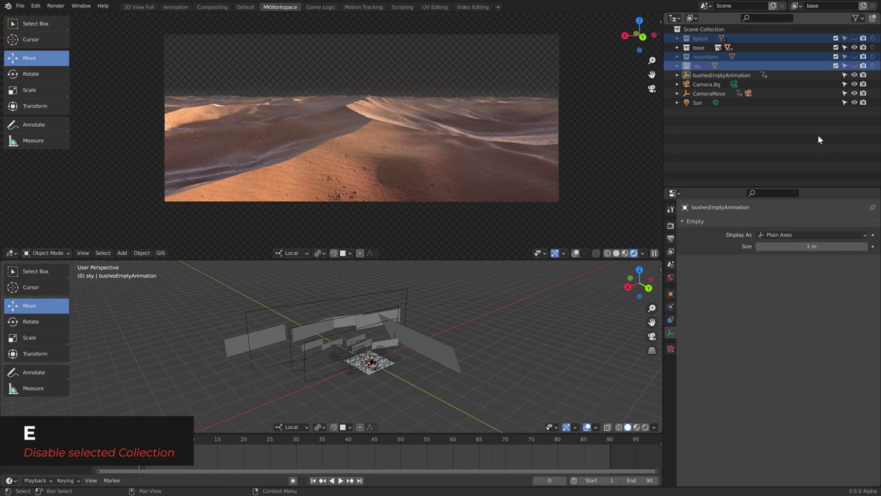
{"action": "left_click", "coordinate": [836, 59]}
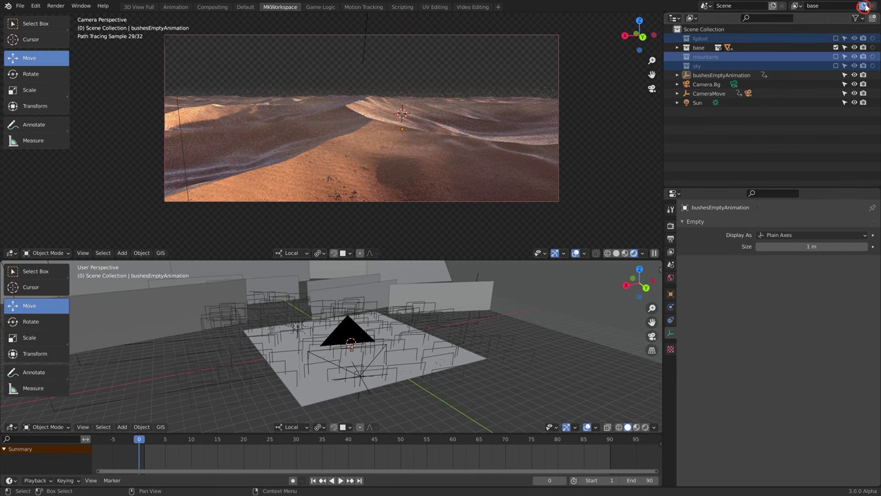
Add a view layer with copied settings named 'fgdust'
{"action": "left_click", "coordinate": [864, 6]}
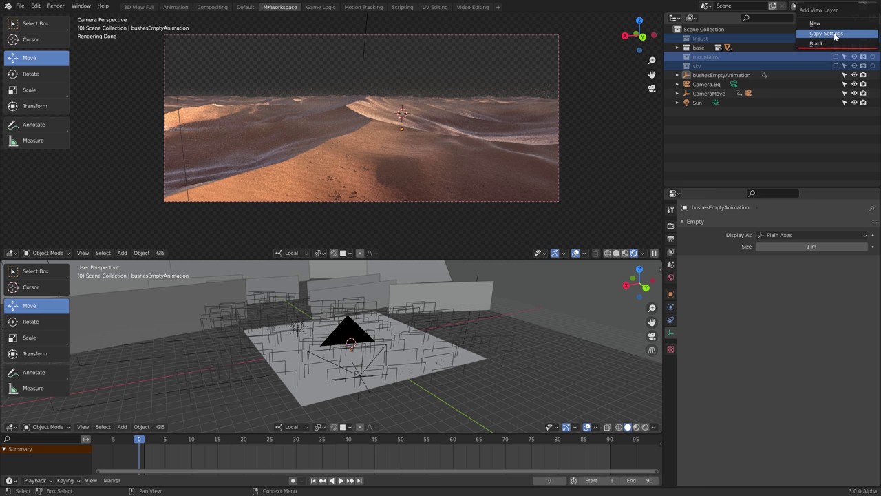
{"action": "left_click", "coordinate": [834, 35]}
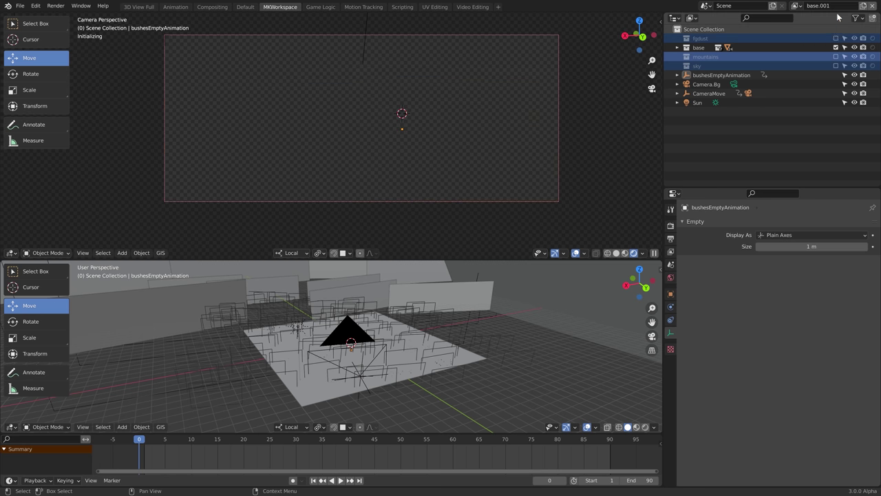
{"action": "left_click", "coordinate": [840, 8]}
{"action": "type", "text": "fgdust"}
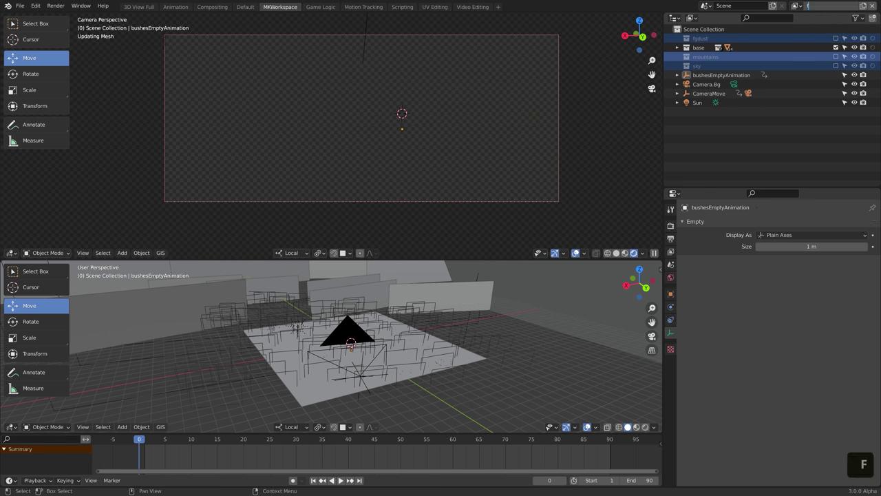
{"action": "key", "text": "Return"}
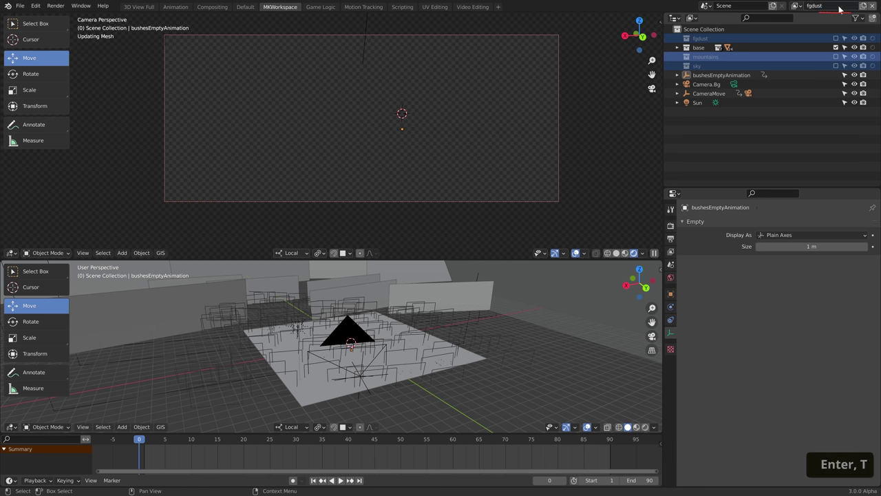
In the fgdust layer, exclude the base collection and include the fgdust collection
{"action": "left_click", "coordinate": [820, 47]}
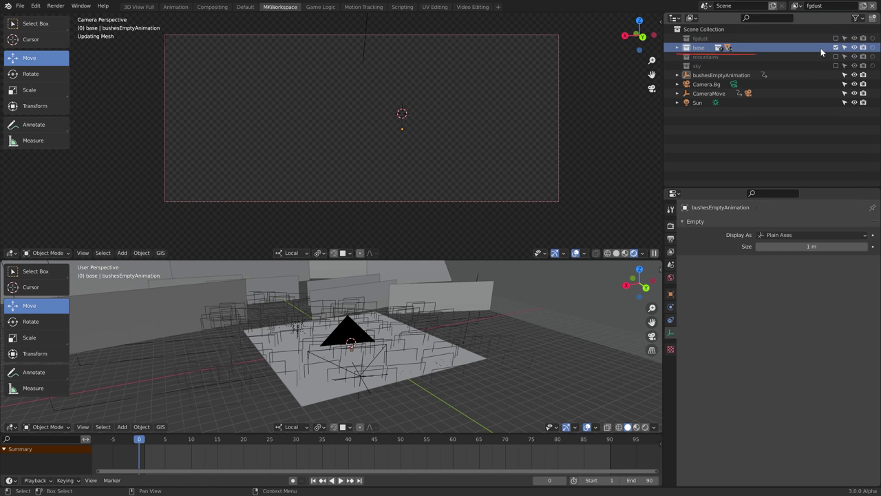
{"action": "key", "text": "e"}
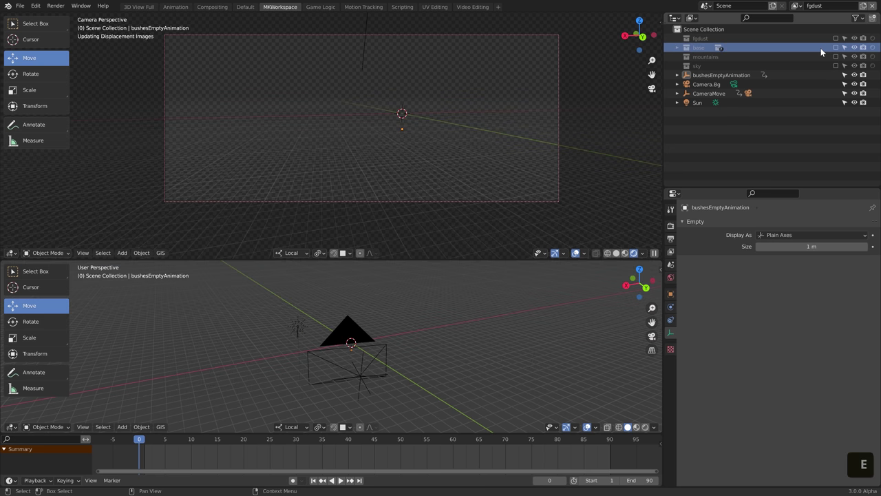
{"action": "left_click", "coordinate": [824, 39]}
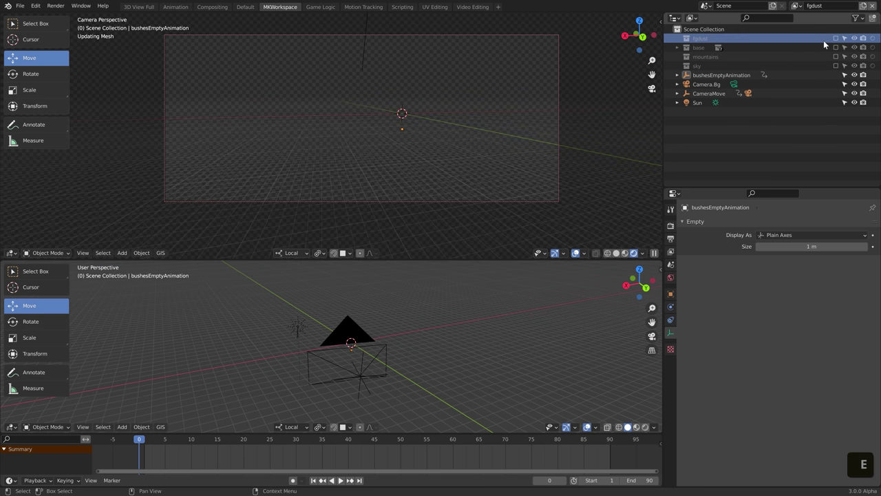
{"action": "key", "text": "alt+e"}
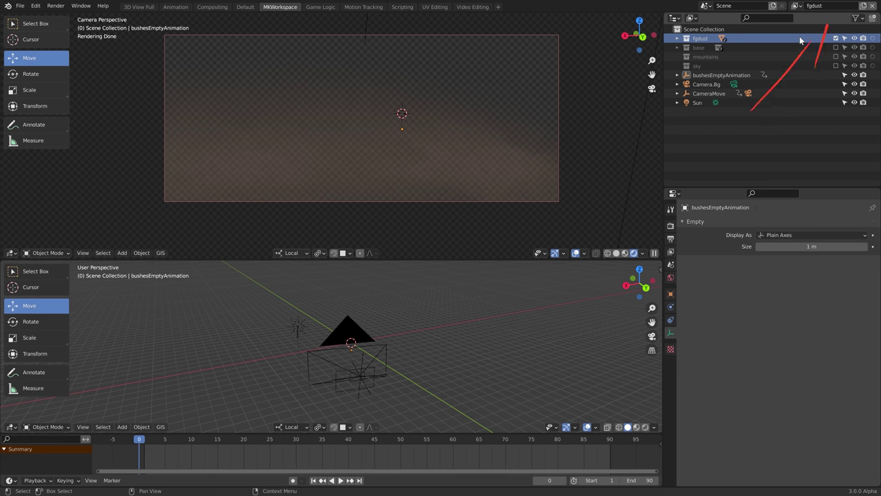
{"action": "left_click", "coordinate": [864, 5]}
Add a copied view layer named 'mountains' and adjust its fgdust and mountains collections
{"action": "left_click", "coordinate": [852, 35]}
{"action": "double_click", "coordinate": [823, 5]}
{"action": "type", "text": "mountai"}
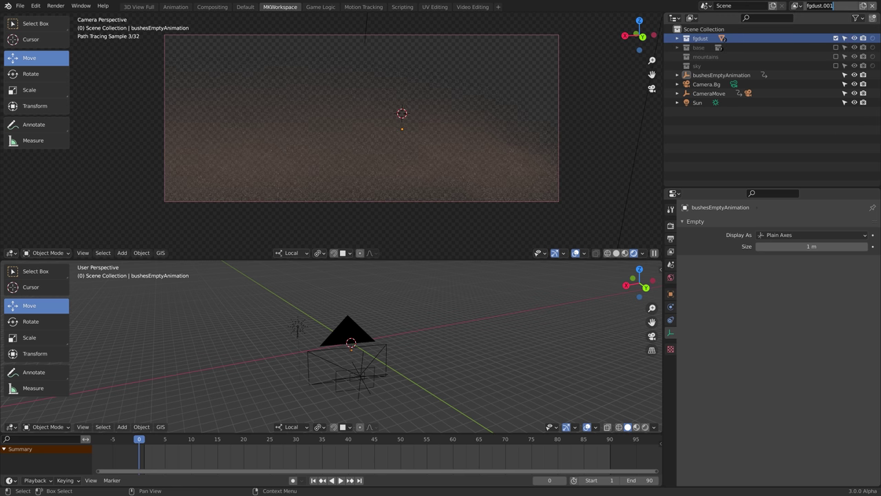
{"action": "type", "text": "ns"}
{"action": "key", "text": "Return"}
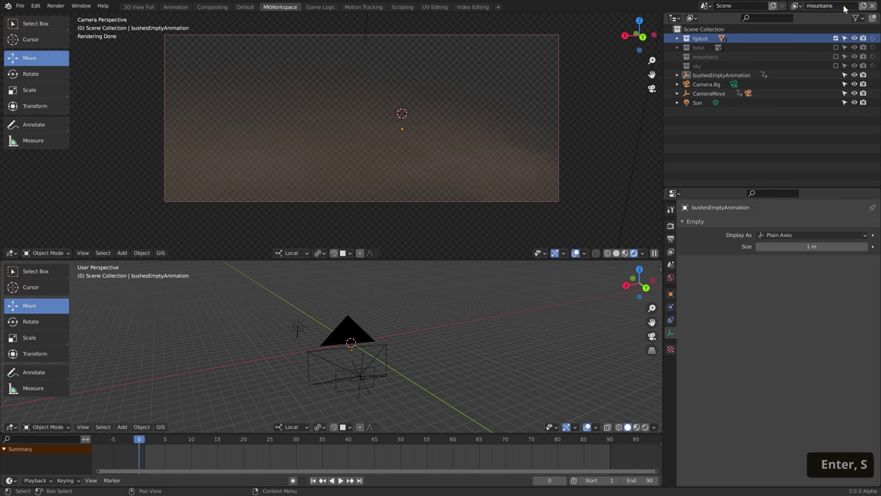
{"action": "left_click", "coordinate": [815, 38]}
{"action": "left_click", "coordinate": [822, 55]}
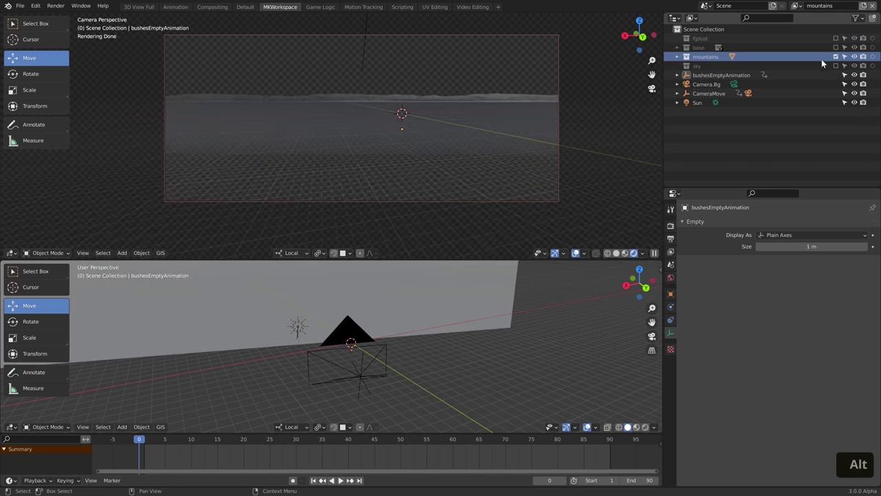
Add a copied view layer named 'sky' that includes sky and excludes mountains
{"action": "left_click", "coordinate": [863, 6]}
{"action": "left_click", "coordinate": [850, 41]}
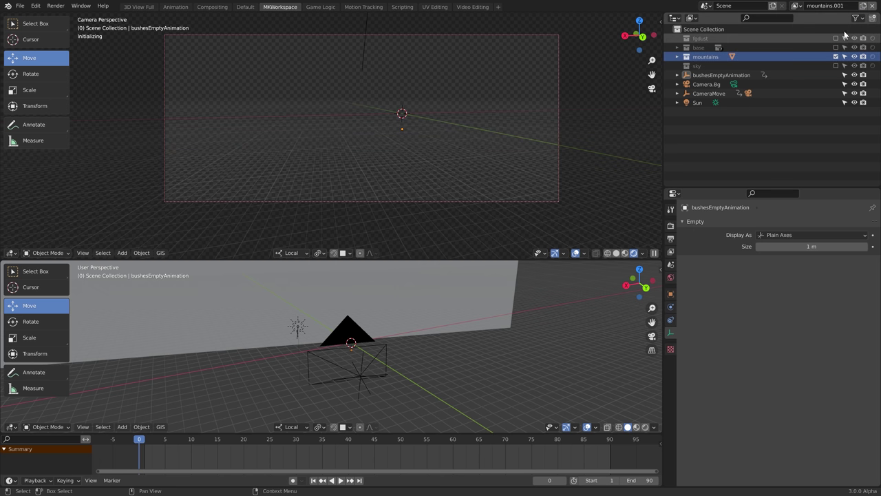
{"action": "double_click", "coordinate": [826, 5]}
{"action": "type", "text": "sky"}
{"action": "key", "text": "Return"}
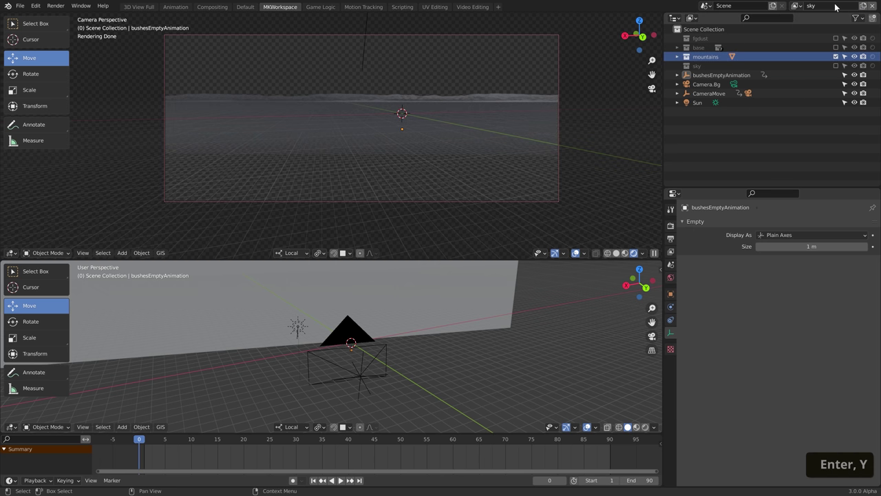
{"action": "left_click", "coordinate": [835, 65]}
{"action": "left_click", "coordinate": [836, 56]}
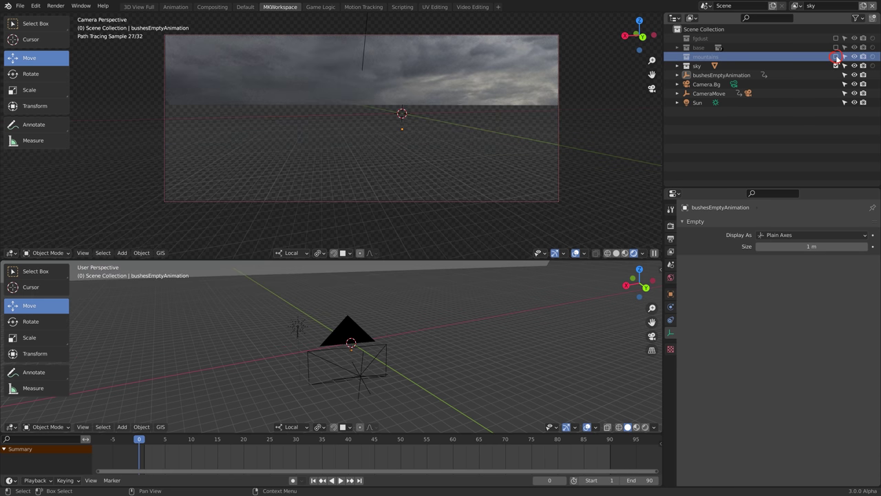
Switch the active view layer to mountains, then to fgdust
{"action": "left_click", "coordinate": [795, 6]}
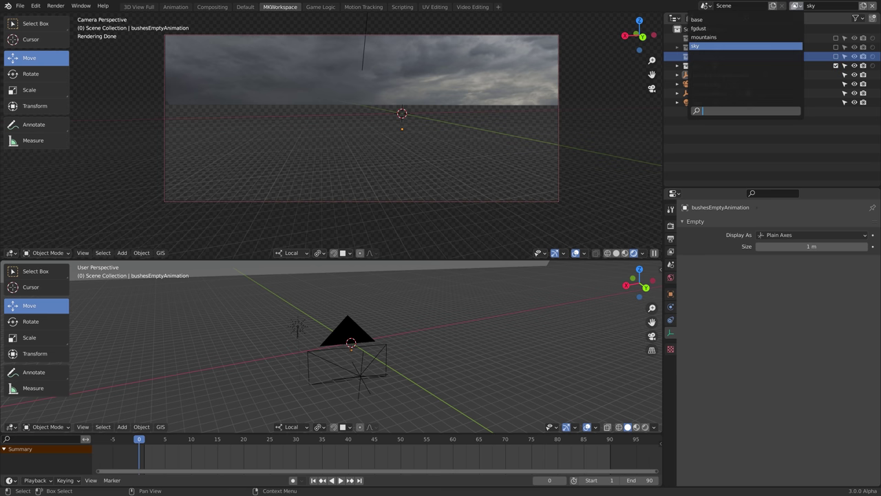
{"action": "left_click", "coordinate": [760, 38]}
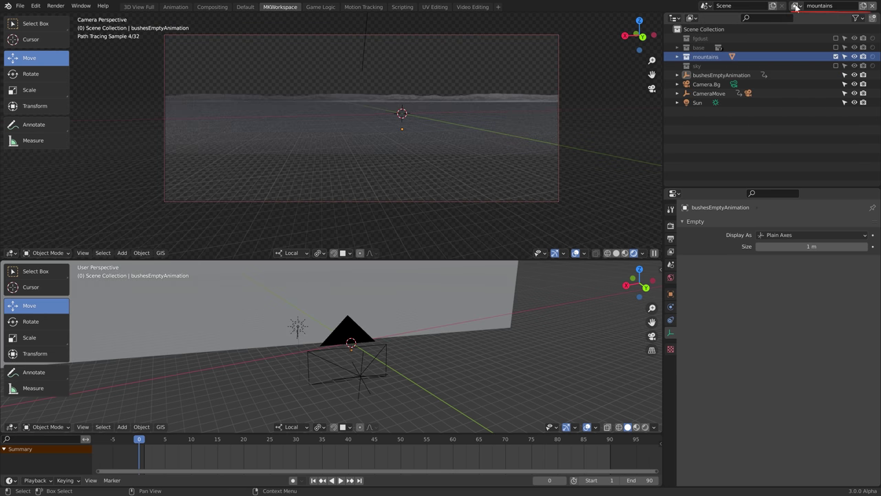
{"action": "left_click", "coordinate": [795, 6]}
{"action": "left_click", "coordinate": [753, 28]}
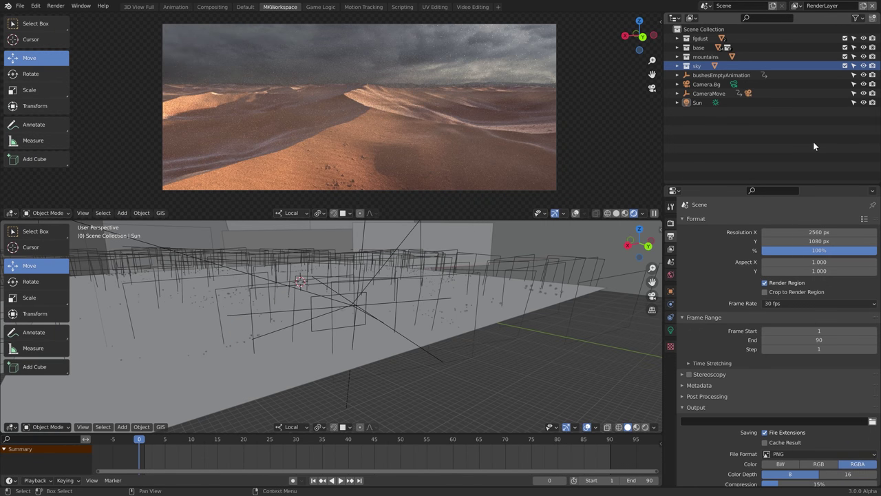
Enable an extra Outliner restriction toggle and flip it on base to compare dune renders
{"action": "left_click", "coordinate": [856, 18]}
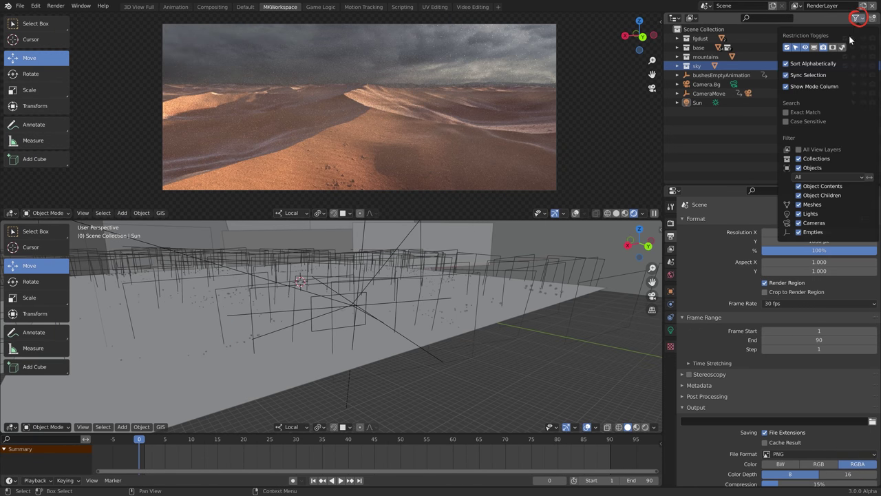
{"action": "left_click", "coordinate": [833, 47]}
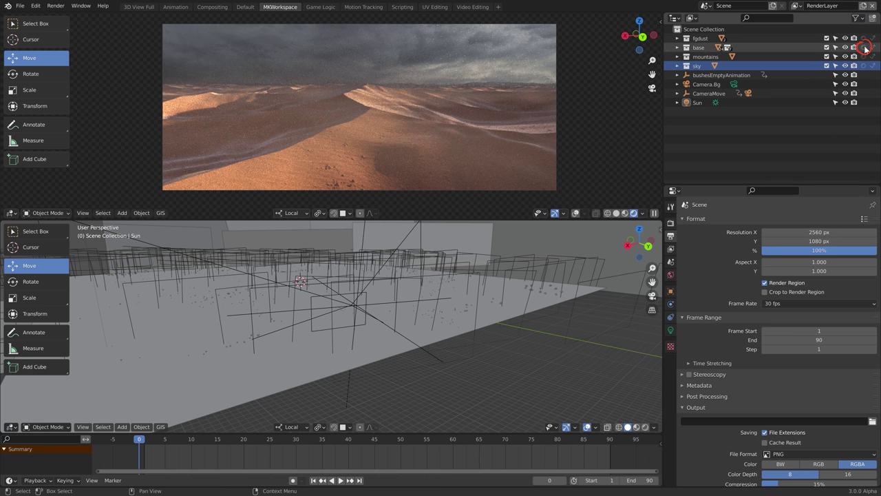
{"action": "left_click", "coordinate": [864, 47], "text": "shift"}
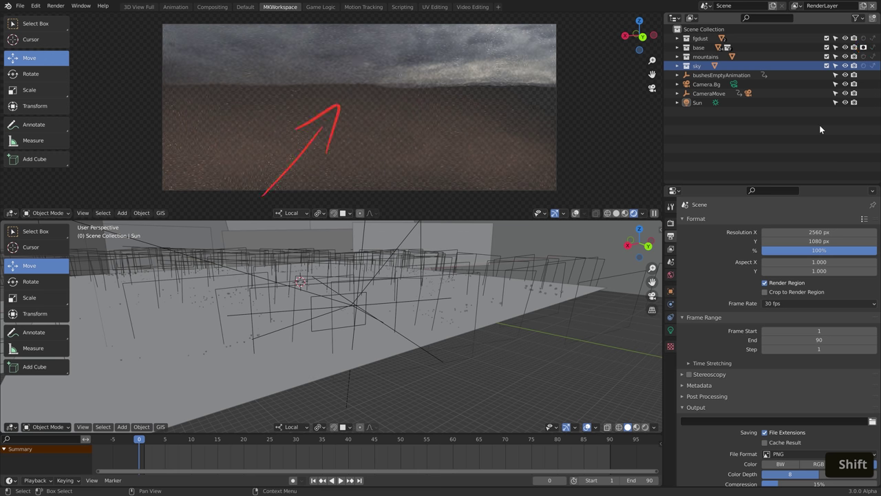
{"action": "left_click", "coordinate": [873, 47], "text": "shift"}
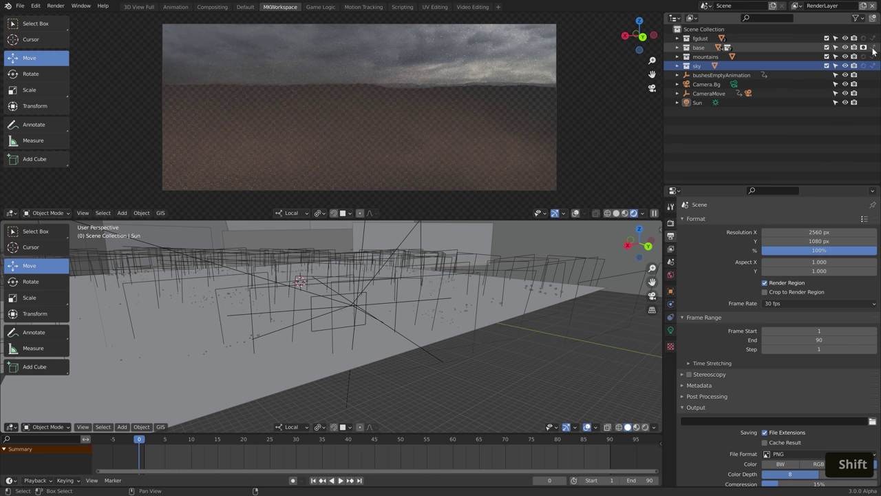
{"action": "left_click", "coordinate": [873, 47], "text": "shift"}
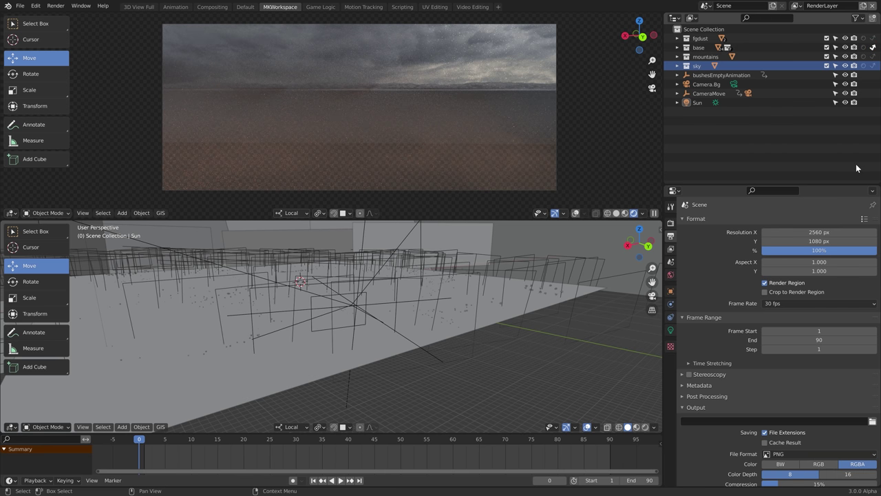
{"action": "left_click", "coordinate": [873, 48], "text": "shift"}
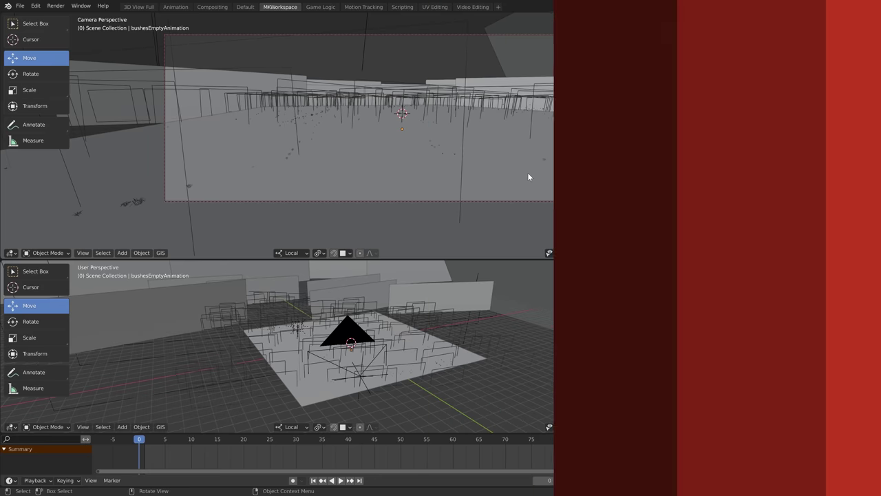
Render the current frame with F12 and enlarge the render window
{"action": "key", "text": "F12"}
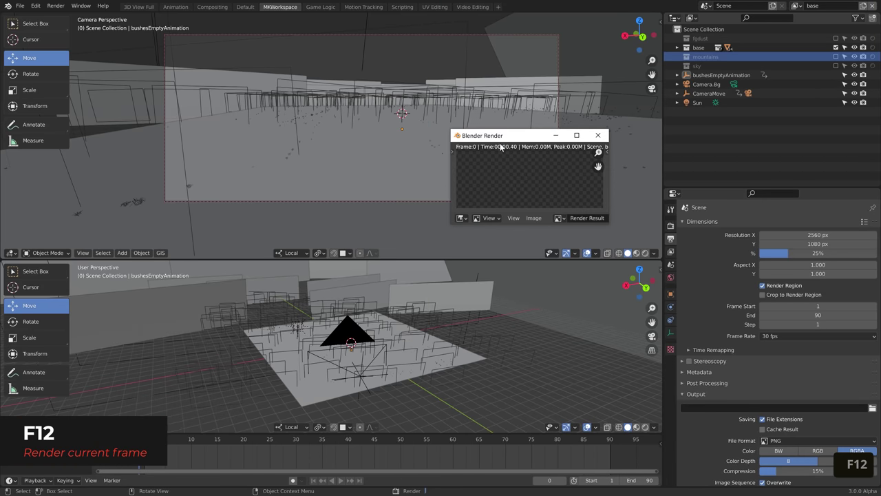
{"action": "left_click_drag", "start_coordinate": [452, 131], "coordinate": [205, 132]}
{"action": "left_click_drag", "start_coordinate": [350, 221], "coordinate": [376, 436]}
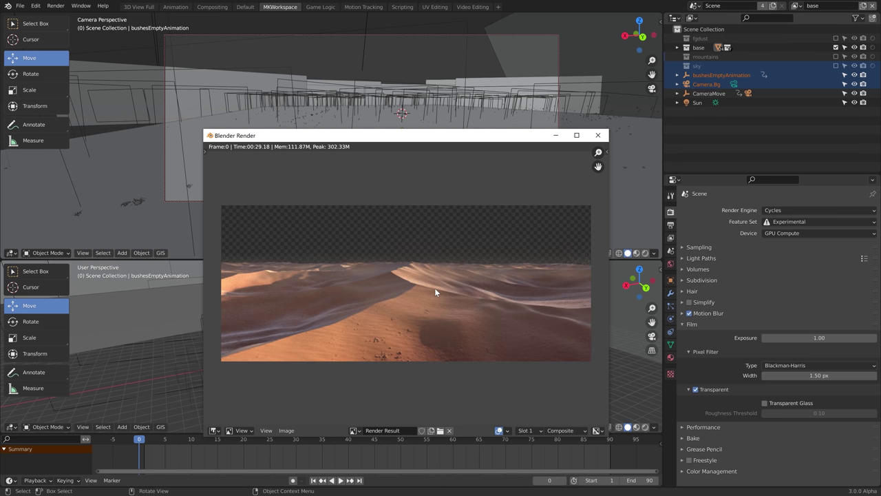
View the fgdust, mountains, sky and base layer renders, then start Save As for base
{"action": "left_click", "coordinate": [529, 430]}
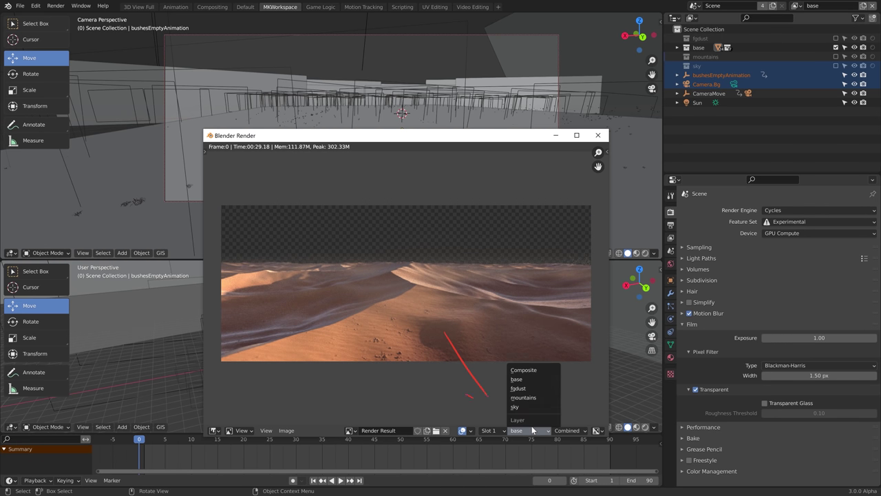
{"action": "left_click", "coordinate": [526, 389]}
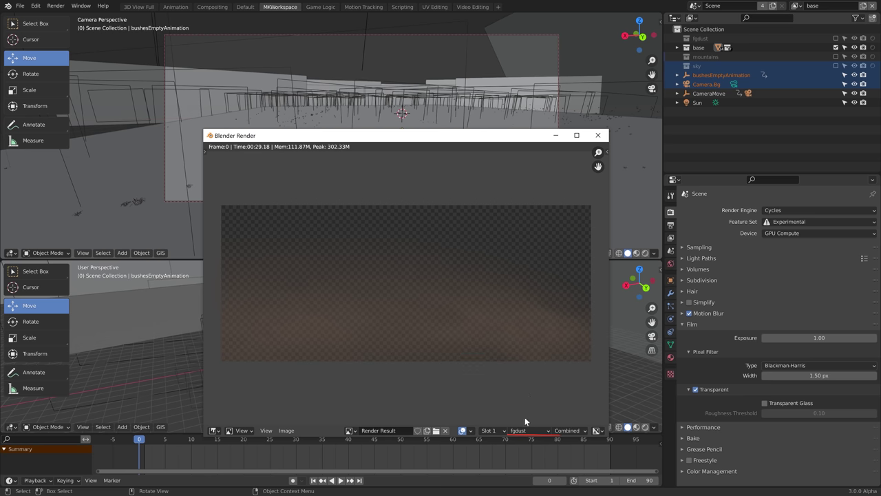
{"action": "left_click", "coordinate": [525, 429]}
{"action": "left_click", "coordinate": [527, 398]}
{"action": "left_click", "coordinate": [530, 431]}
{"action": "left_click", "coordinate": [529, 407]}
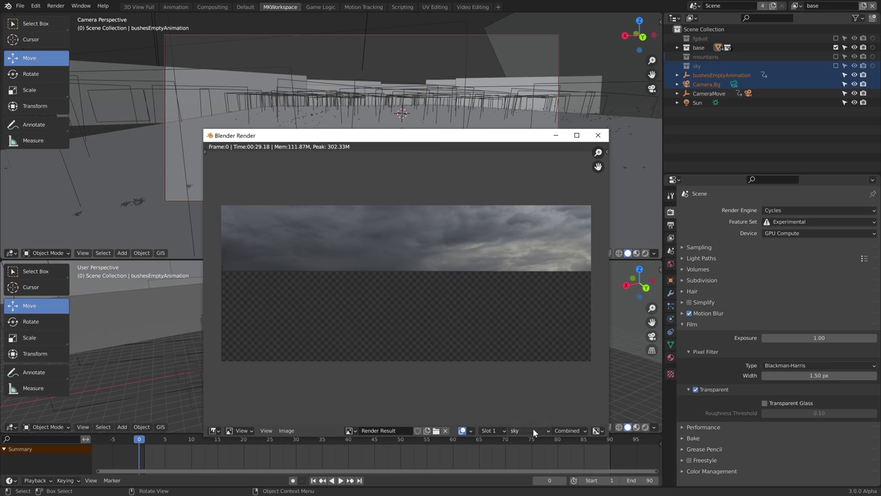
{"action": "left_click", "coordinate": [533, 429]}
{"action": "left_click", "coordinate": [533, 377]}
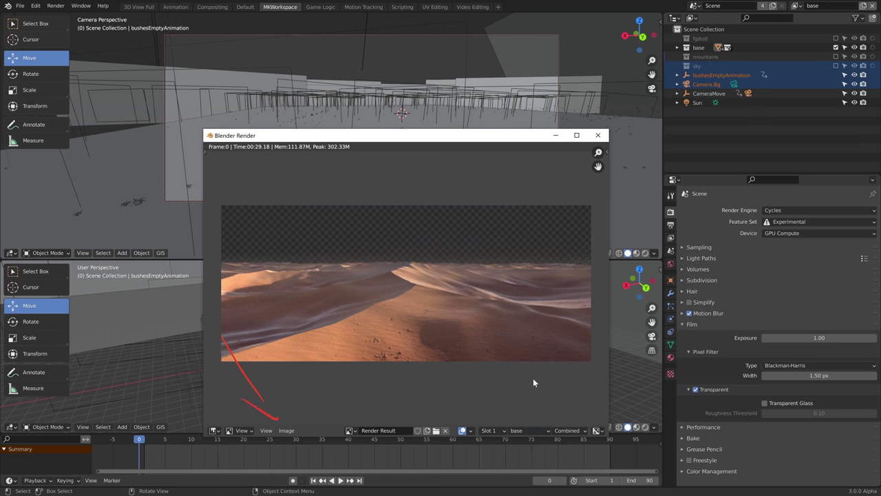
{"action": "left_click", "coordinate": [288, 430]}
{"action": "left_click", "coordinate": [310, 365]}
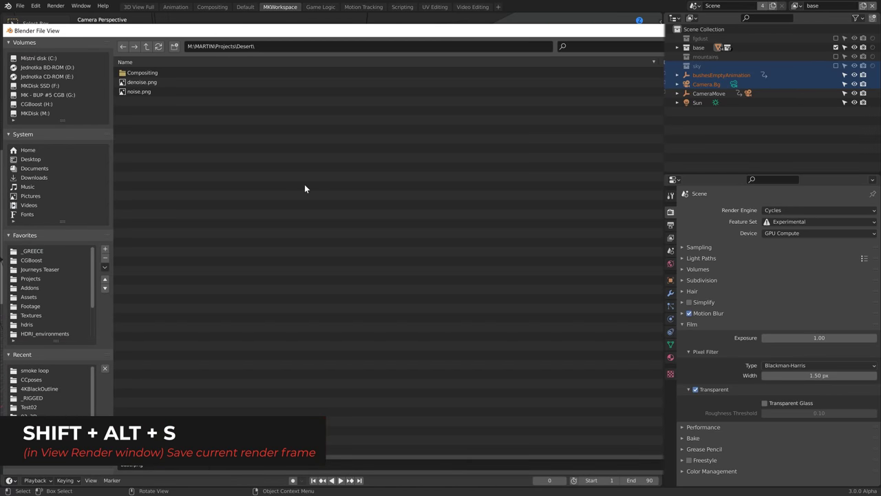
Save the base layer render, then save the fgdust layer render as fgdust.png
{"action": "key", "text": "Escape"}
{"action": "left_click", "coordinate": [529, 430]}
{"action": "left_click", "coordinate": [526, 391]}
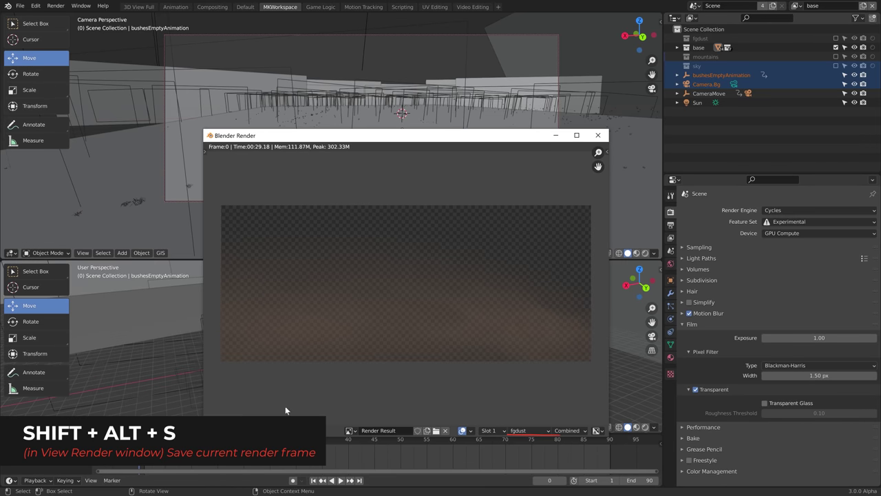
{"action": "left_click", "coordinate": [288, 430]}
{"action": "left_click", "coordinate": [303, 366]}
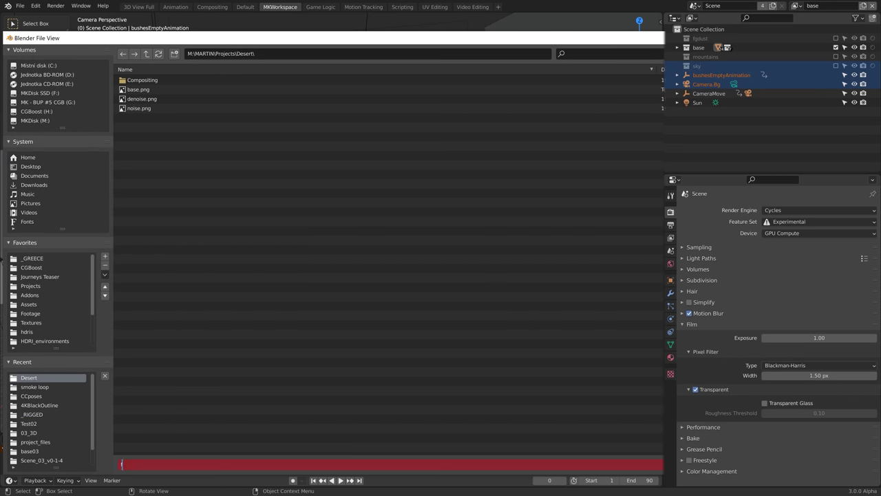
{"action": "type", "text": "fgdust"}
{"action": "key", "text": "Return"}
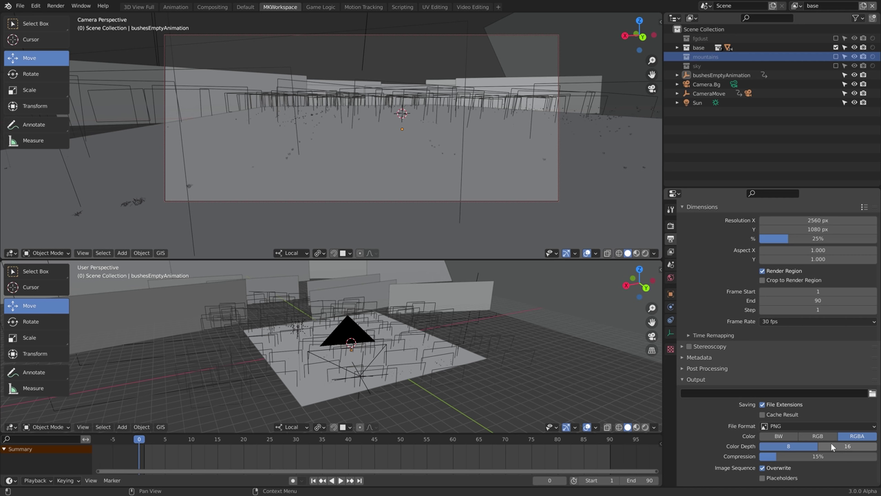
Set the animation output to a new Render\base folder with file prefix 'base'
{"action": "left_click", "coordinate": [872, 394]}
{"action": "left_click", "coordinate": [182, 55]}
{"action": "type", "text": "base"}
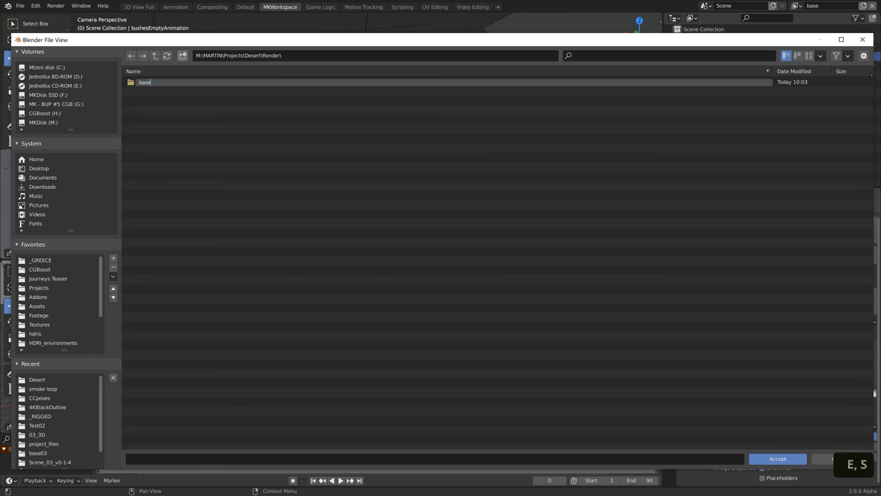
{"action": "key", "text": "Return"}
{"action": "double_click", "coordinate": [144, 83]}
{"action": "left_click", "coordinate": [157, 458]}
{"action": "type", "text": "base_"}
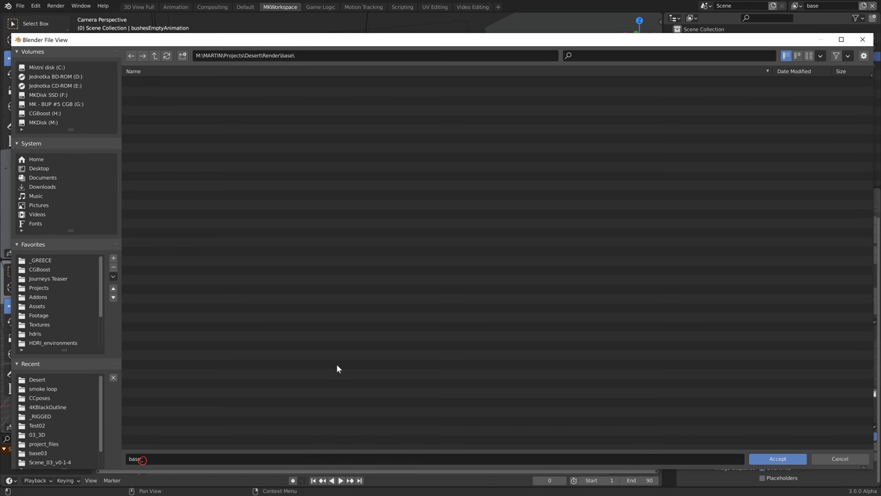
{"action": "left_click", "coordinate": [778, 459]}
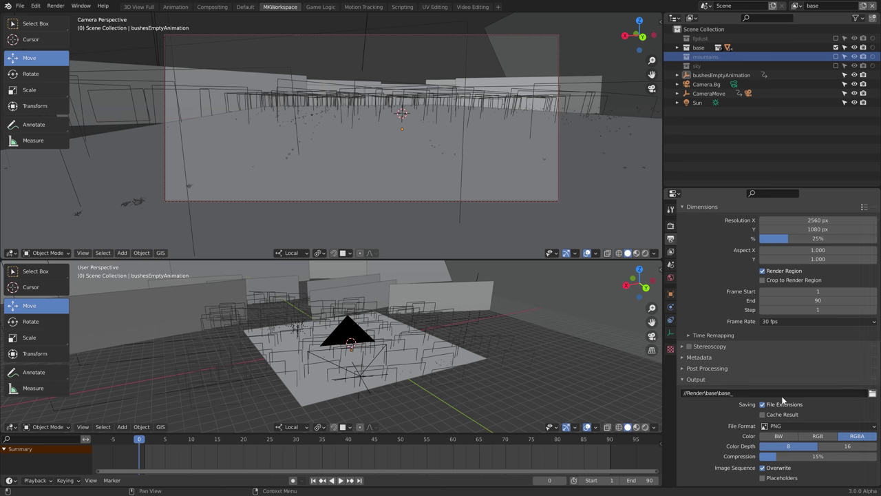
Render the animation and view frames base_0001 to base_0005 as thumbnails in Render\base
{"action": "left_click", "coordinate": [56, 8]}
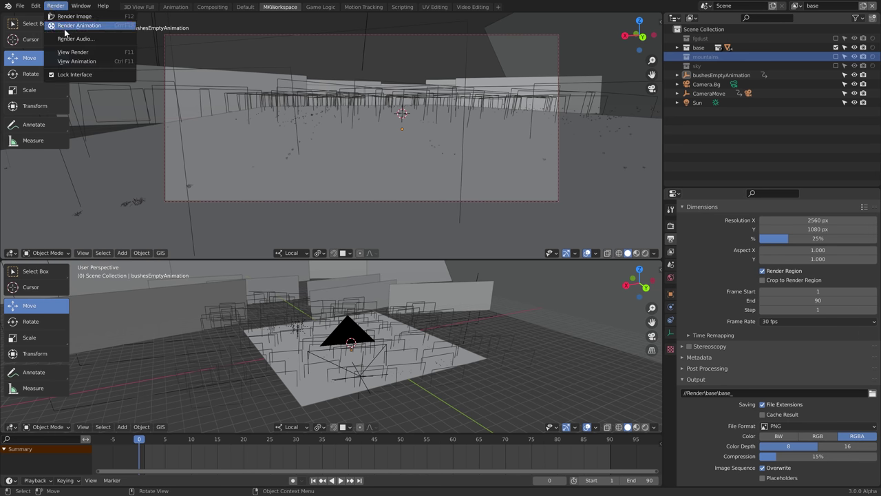
{"action": "left_click", "coordinate": [66, 26]}
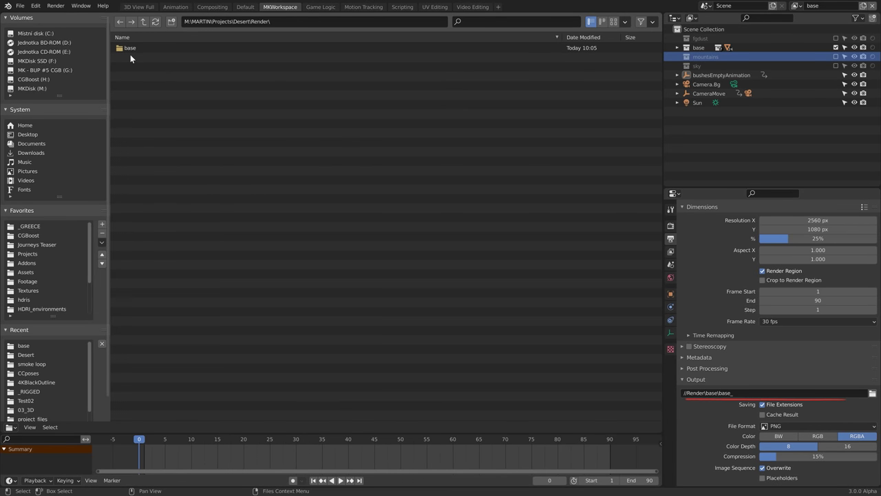
{"action": "double_click", "coordinate": [129, 49]}
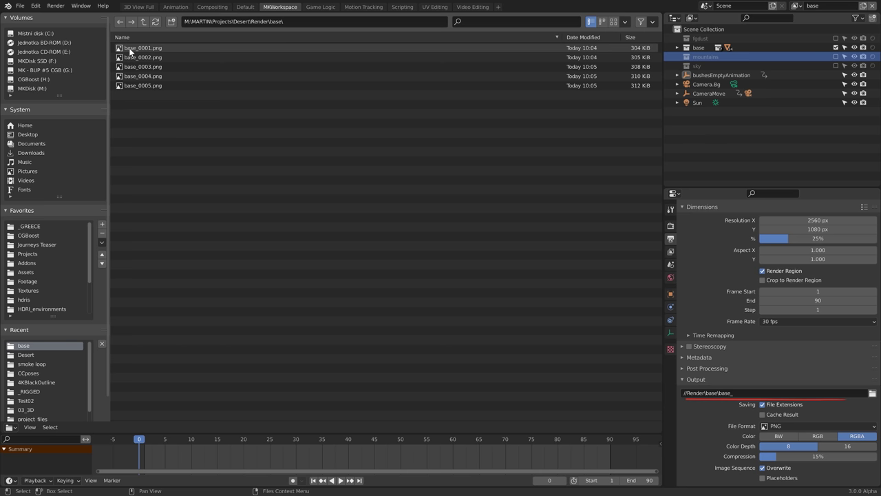
{"action": "left_click", "coordinate": [614, 21]}
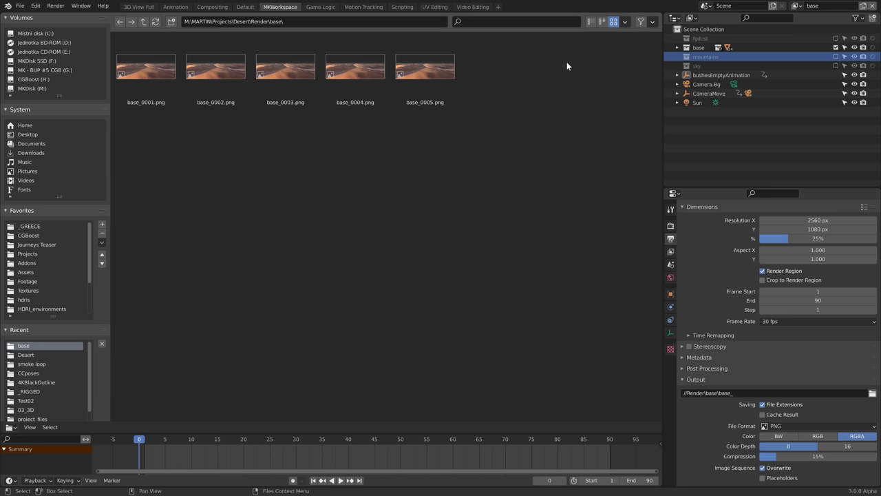
{"action": "key", "text": "ctrl+space"}
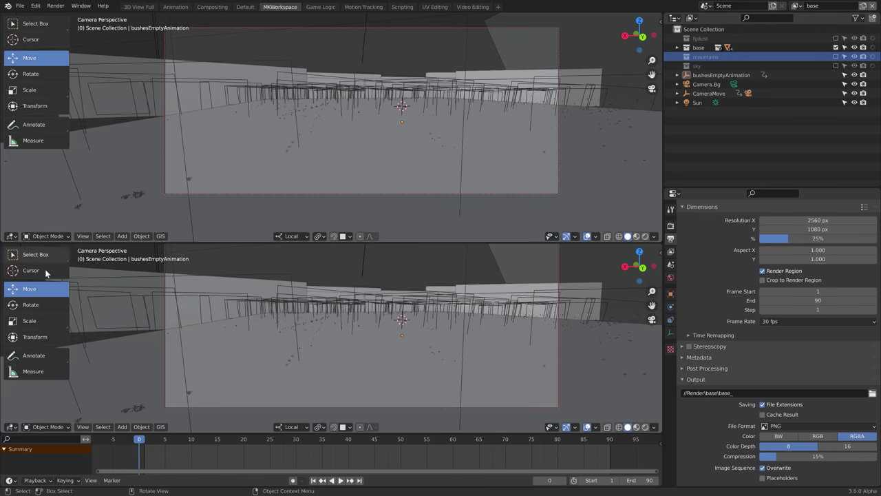
{"action": "left_click", "coordinate": [12, 427]}
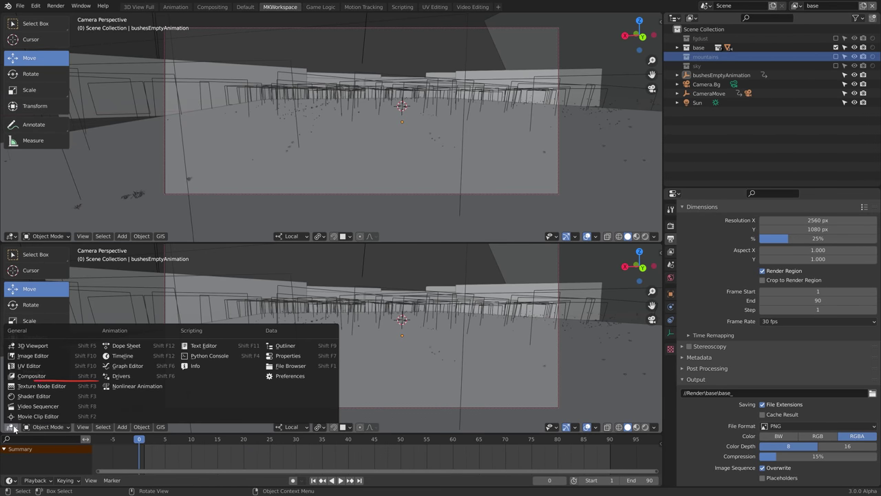
{"action": "left_click", "coordinate": [31, 376]}
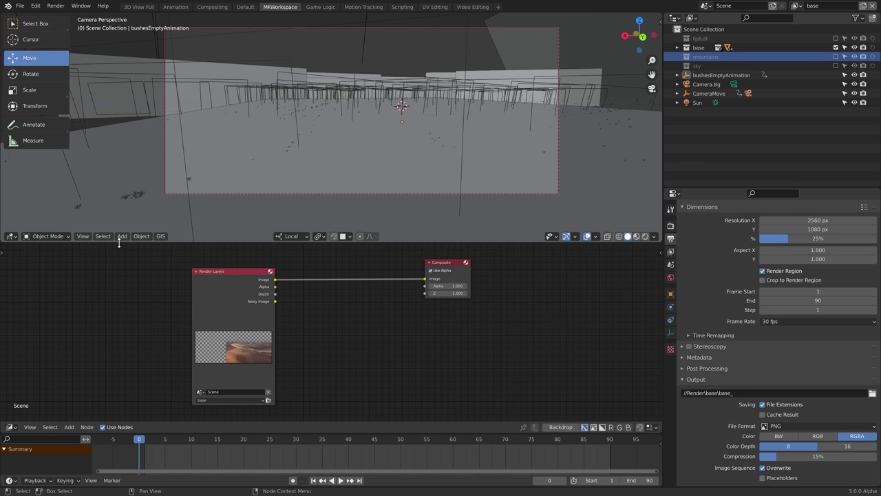
{"action": "left_click_drag", "start_coordinate": [118, 243], "coordinate": [134, 179]}
{"action": "key", "text": "ctrl+space"}
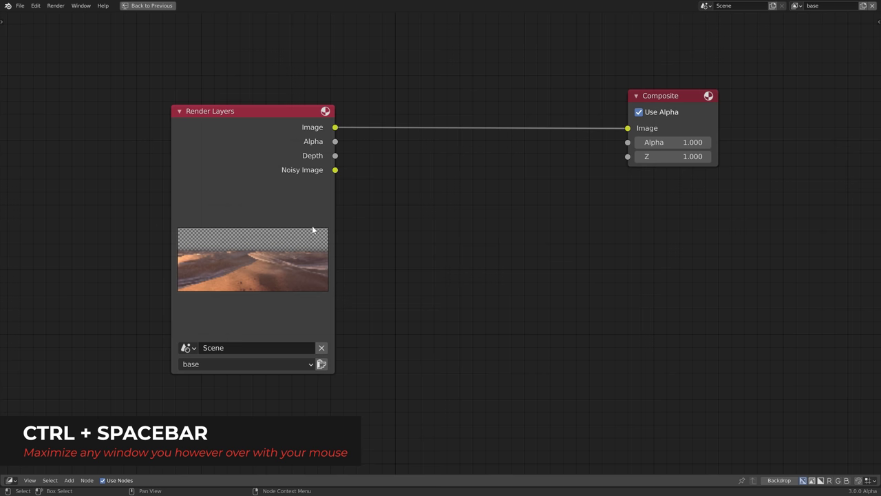
{"action": "left_click", "coordinate": [210, 171]}
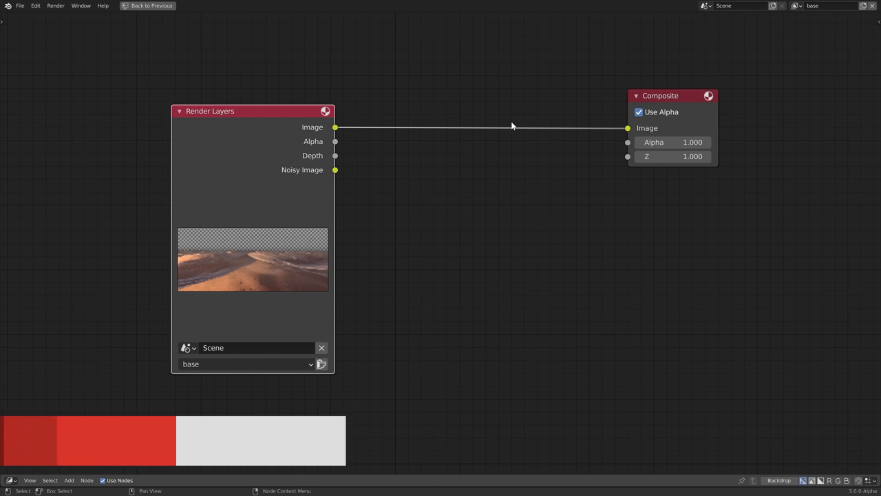
{"action": "left_click", "coordinate": [522, 193]}
{"action": "key", "text": "shift+a"}
{"action": "type", "text": "ren"}
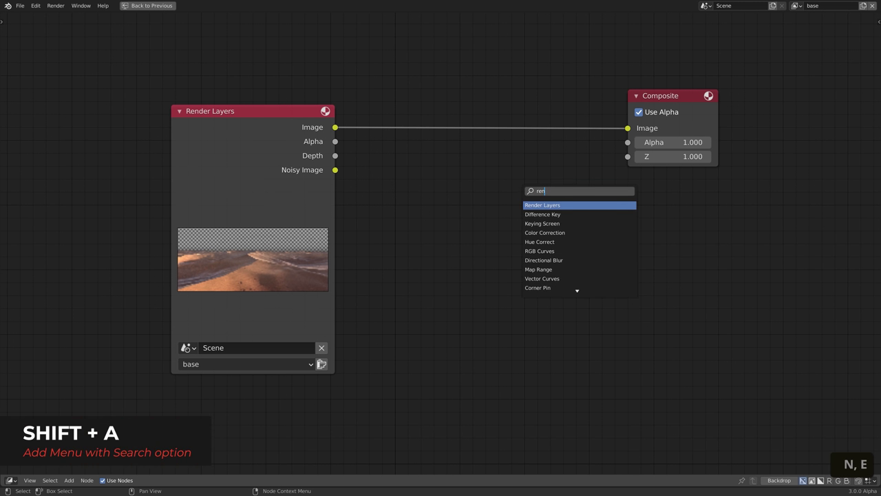
{"action": "key", "text": "Return"}
{"action": "left_click", "coordinate": [427, 206]}
{"action": "key", "text": "Delete"}
{"action": "left_click", "coordinate": [260, 217]}
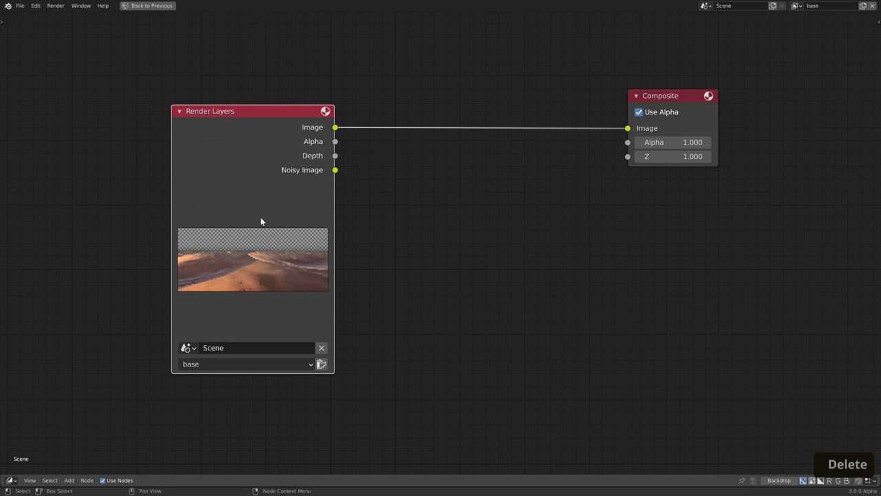
{"action": "left_click", "coordinate": [251, 364]}
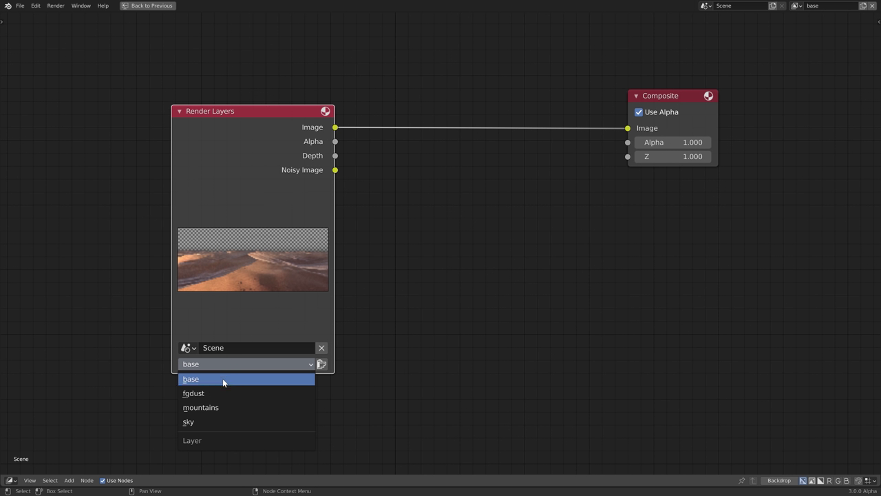
{"action": "left_click", "coordinate": [222, 378]}
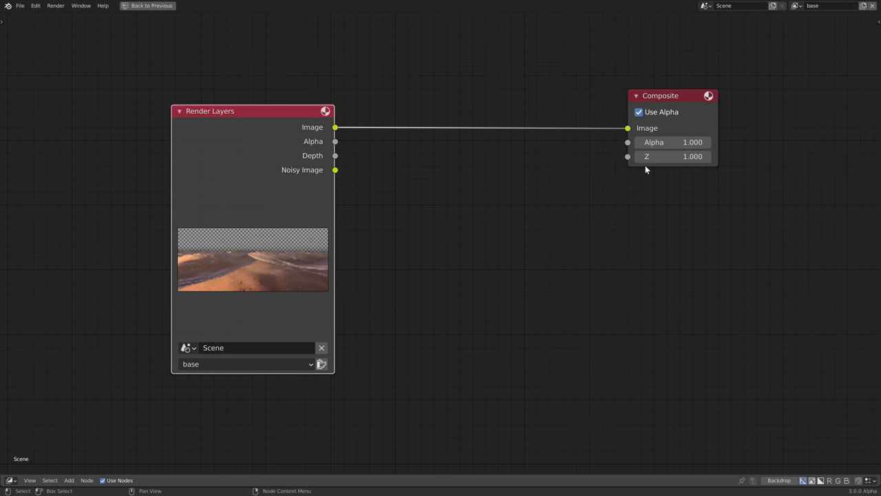
{"action": "left_click", "coordinate": [234, 365]}
{"action": "left_click", "coordinate": [210, 392]}
{"action": "left_click", "coordinate": [229, 364]}
{"action": "left_click", "coordinate": [227, 407]}
{"action": "left_click", "coordinate": [238, 362]}
{"action": "left_click", "coordinate": [230, 421]}
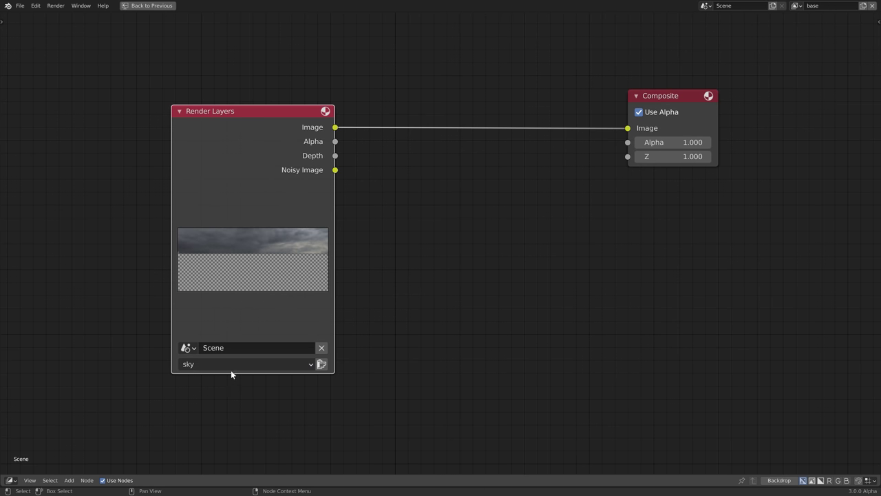
{"action": "left_click", "coordinate": [243, 363]}
{"action": "left_click", "coordinate": [237, 379]}
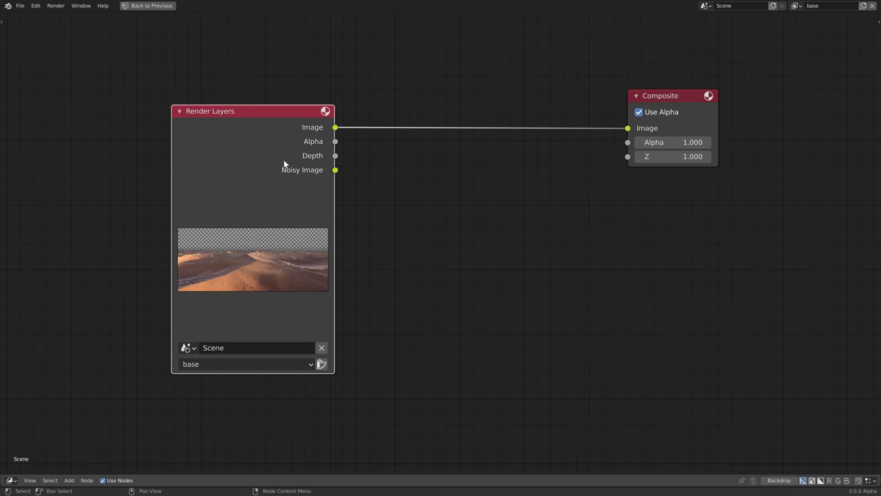
Duplicate the Render Layers node three times, placing each copy lower and to the right
{"action": "scroll", "coordinate": [283, 161], "scroll_direction": "down", "scroll_amount": 2}
{"action": "key", "text": "shift+d"}
{"action": "left_click", "coordinate": [544, 300]}
{"action": "middle_click_drag", "start_coordinate": [508, 309], "coordinate": [349, 232]}
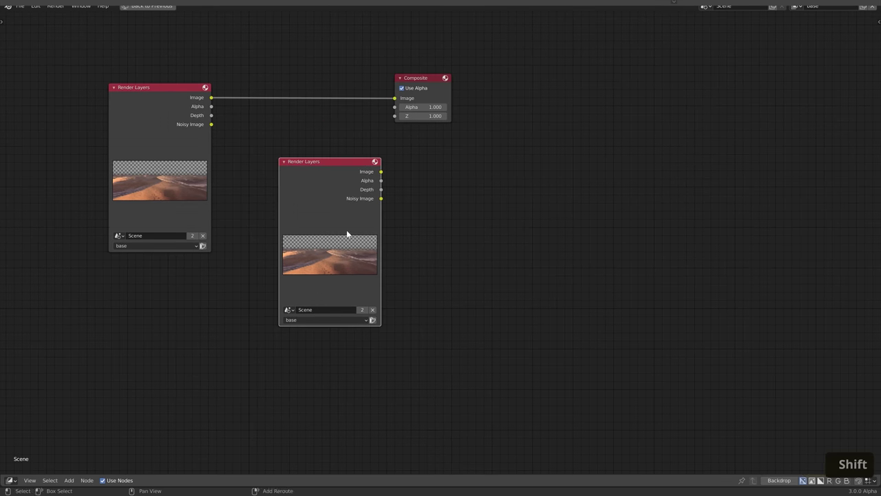
{"action": "key", "text": "shift+d"}
{"action": "left_click", "coordinate": [474, 290]}
{"action": "middle_click_drag", "start_coordinate": [475, 290], "coordinate": [398, 228]}
{"action": "key", "text": "shift+d"}
{"action": "left_click", "coordinate": [562, 330]}
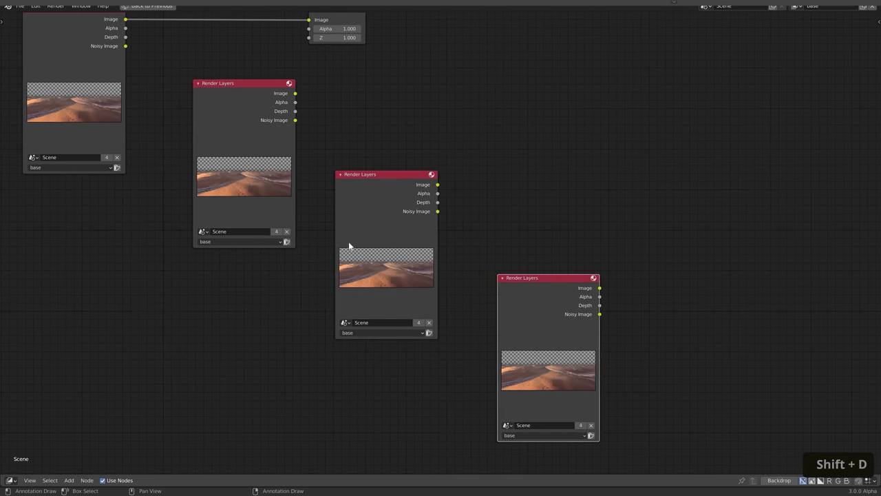
Set the three copies' view layers to fgdust, mountains and sky
{"action": "scroll", "coordinate": [309, 219], "scroll_direction": "up", "scroll_amount": 1}
{"action": "left_click", "coordinate": [239, 242]}
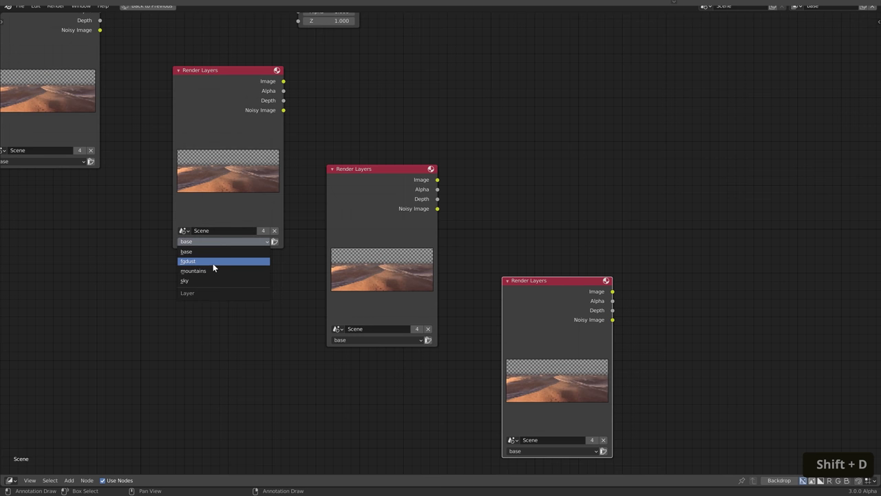
{"action": "left_click", "coordinate": [213, 261]}
{"action": "left_click", "coordinate": [373, 340]}
{"action": "left_click", "coordinate": [360, 369]}
{"action": "left_click", "coordinate": [535, 451]}
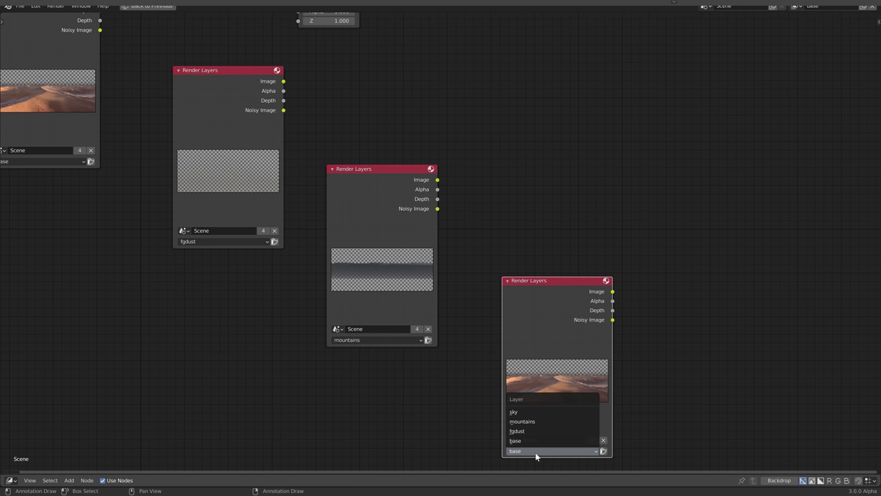
{"action": "left_click", "coordinate": [523, 411]}
{"action": "scroll", "coordinate": [482, 282], "scroll_direction": "down", "scroll_amount": 2}
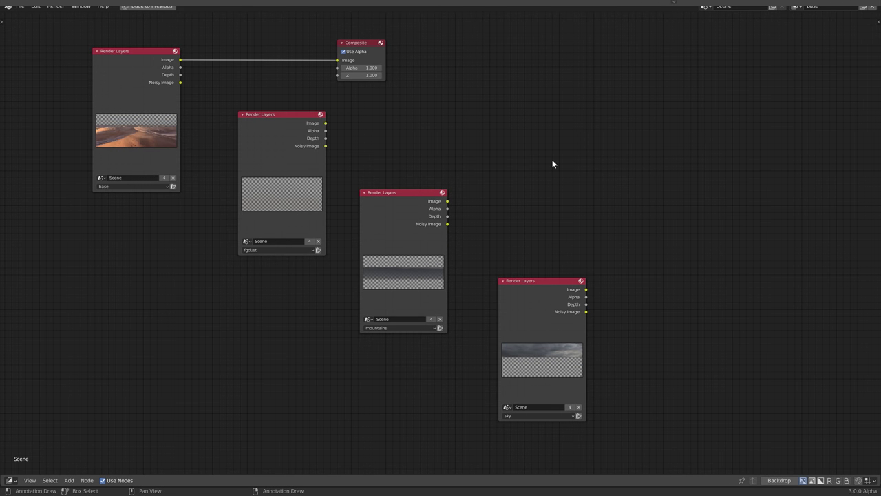
Add a File Output node and duplicate it twice, beside the fgdust, mountains and sky nodes
{"action": "key", "text": "shift+a"}
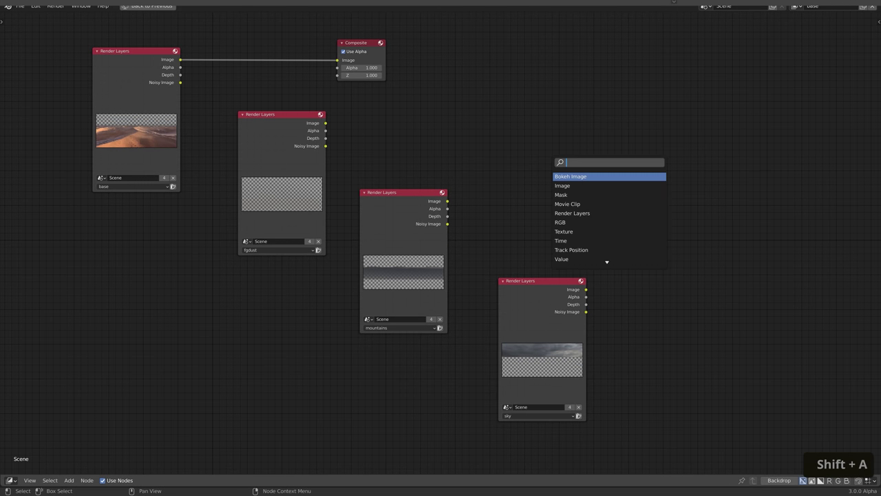
{"action": "type", "text": "fi"}
{"action": "key", "text": "Return"}
{"action": "left_click", "coordinate": [410, 131]}
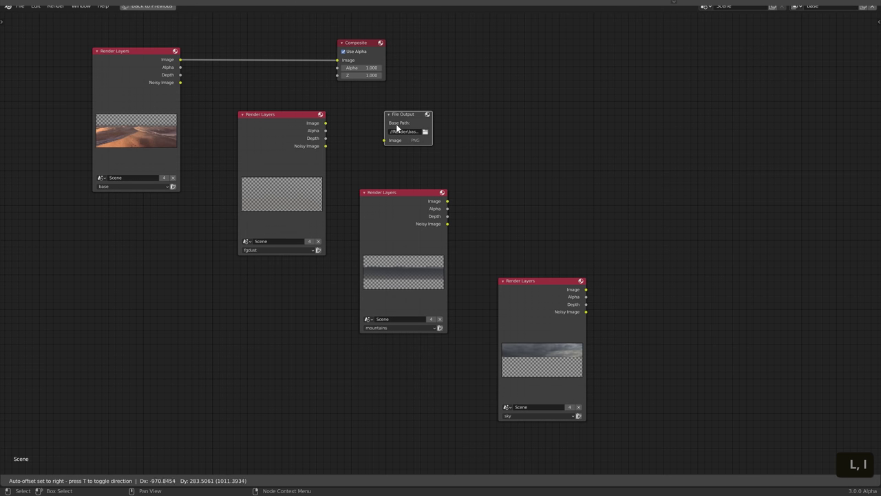
{"action": "key", "text": "shift+d"}
{"action": "left_click", "coordinate": [534, 203]}
{"action": "key", "text": "shift+d"}
{"action": "left_click", "coordinate": [644, 290]}
Link the fgdust, mountains and sky Image outputs to the three File Output nodes
{"action": "left_click_drag", "start_coordinate": [326, 123], "coordinate": [384, 139]}
{"action": "left_click_drag", "start_coordinate": [448, 201], "coordinate": [508, 212]}
{"action": "left_click_drag", "start_coordinate": [586, 289], "coordinate": [618, 298]}
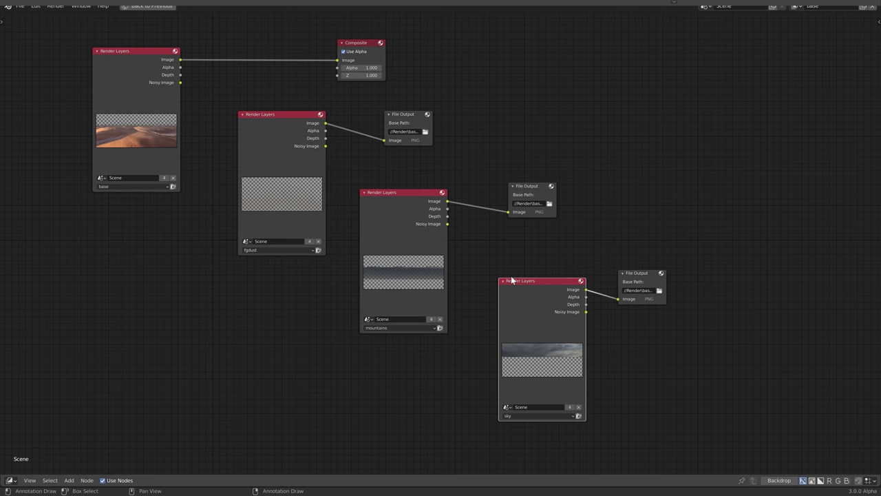
{"action": "scroll", "coordinate": [511, 279], "scroll_direction": "up", "scroll_amount": 1}
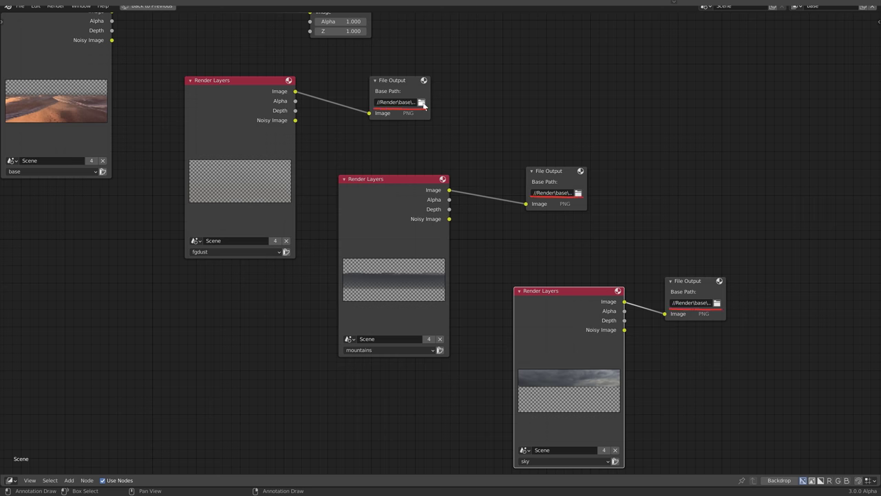
Point the first File Output to a new Render\fgdust folder with the 'base_' file name cleared
{"action": "left_click", "coordinate": [422, 102]}
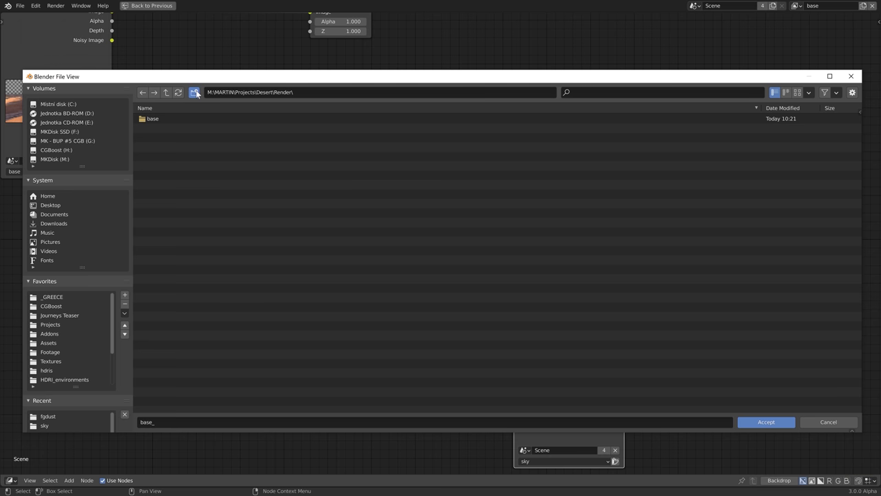
{"action": "left_click", "coordinate": [194, 92]}
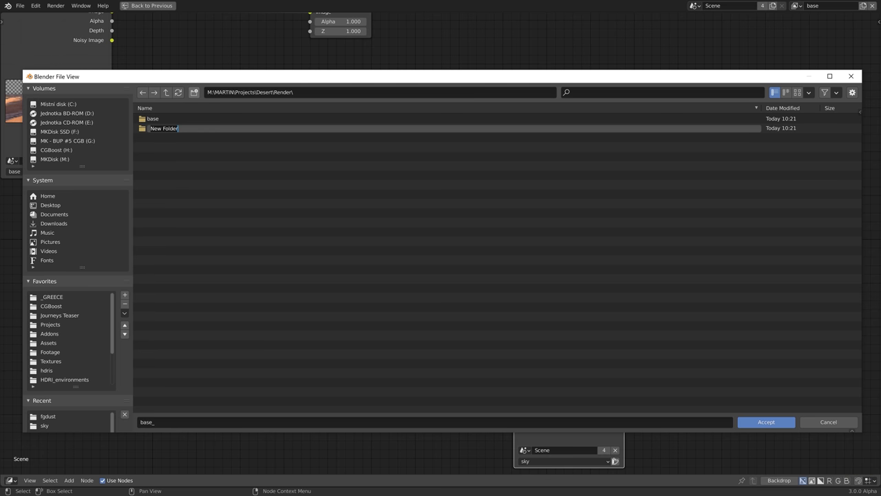
{"action": "type", "text": "fgdust"}
{"action": "key", "text": "Return"}
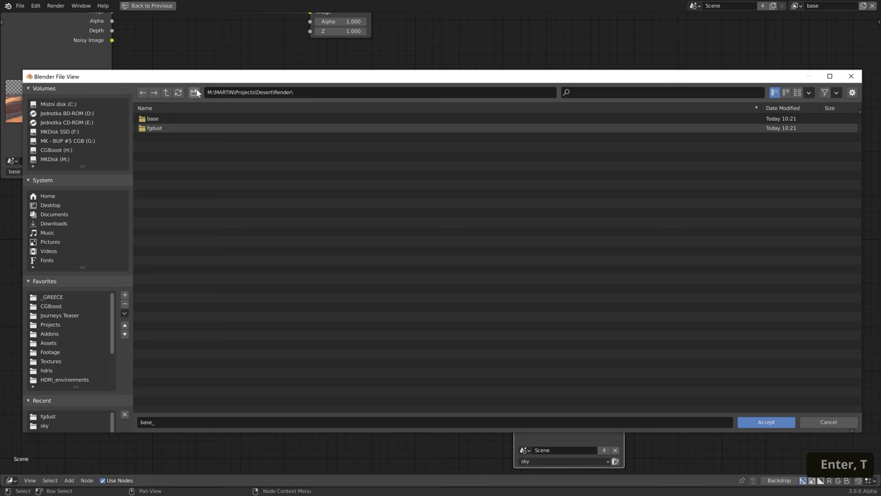
{"action": "double_click", "coordinate": [154, 128]}
{"action": "left_click", "coordinate": [192, 420]}
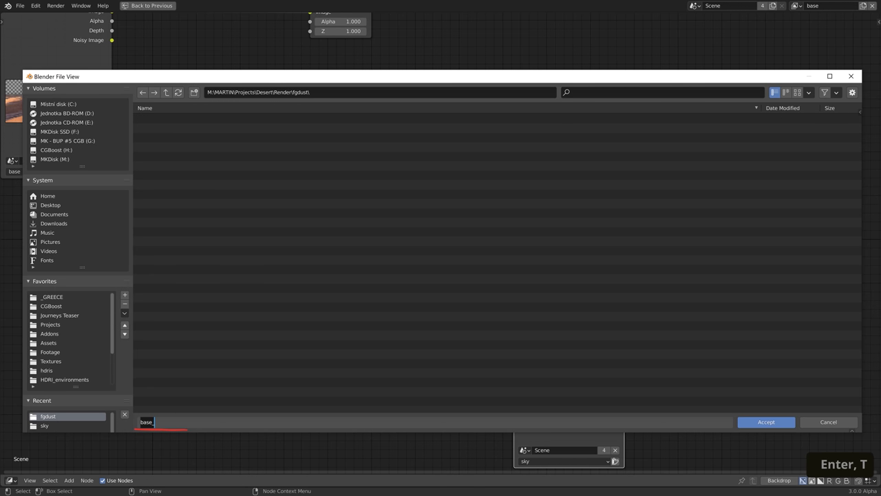
{"action": "key", "text": "Delete"}
{"action": "key", "text": "Return"}
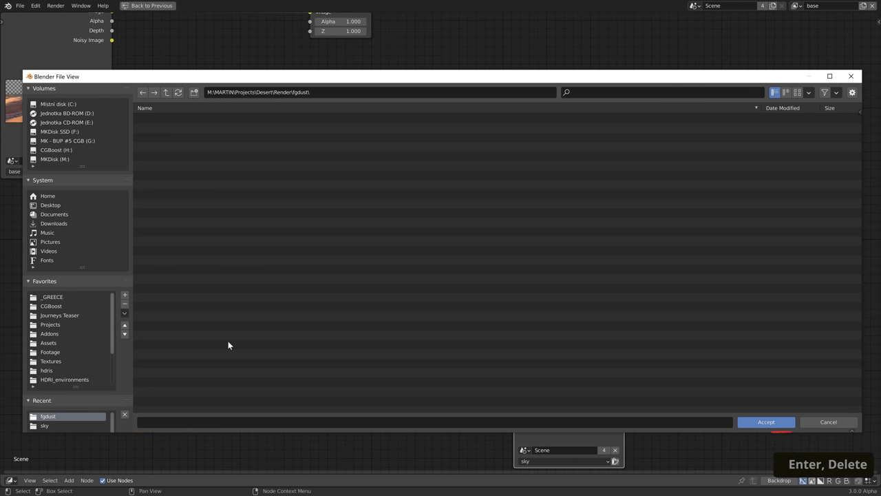
{"action": "key", "text": "Return"}
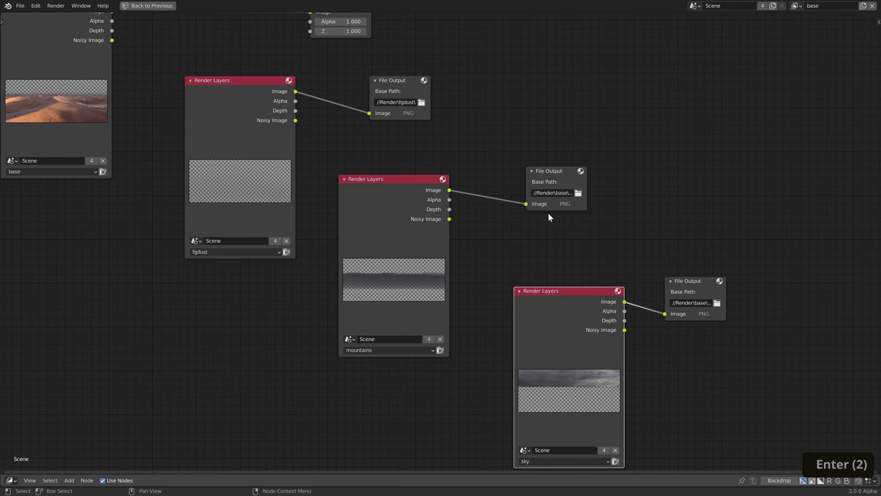
Point the second File Output to a new Render\mountains folder with no file name prefix
{"action": "left_click", "coordinate": [579, 193]}
{"action": "left_click", "coordinate": [196, 96]}
{"action": "type", "text": "mountains"}
{"action": "key", "text": "Return"}
{"action": "double_click", "coordinate": [174, 141]}
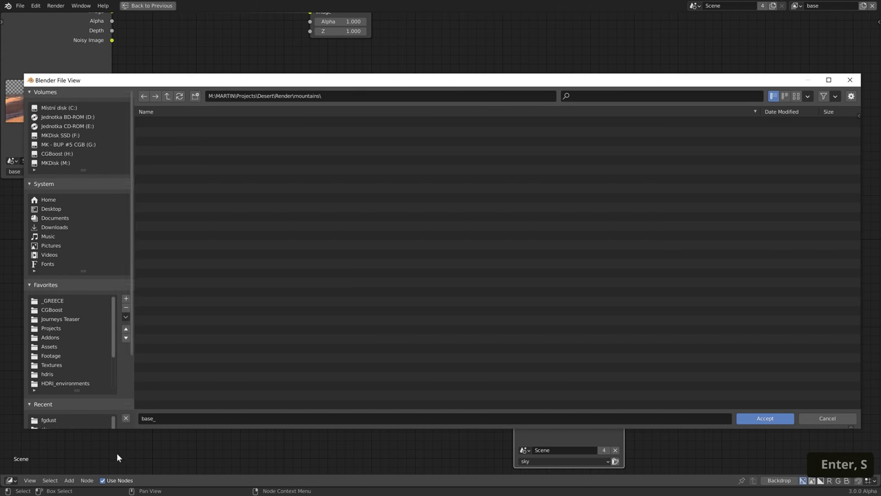
{"action": "left_click", "coordinate": [148, 418]}
{"action": "key", "text": "BackSpace"}
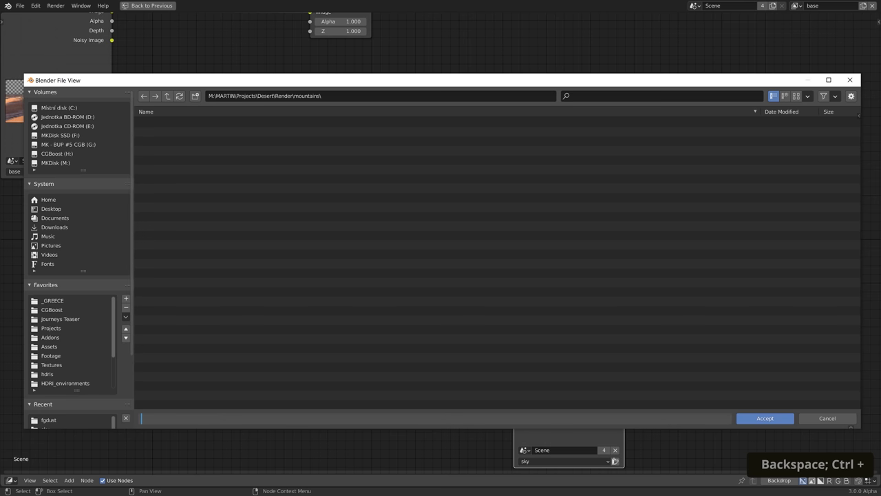
{"action": "left_click", "coordinate": [773, 418]}
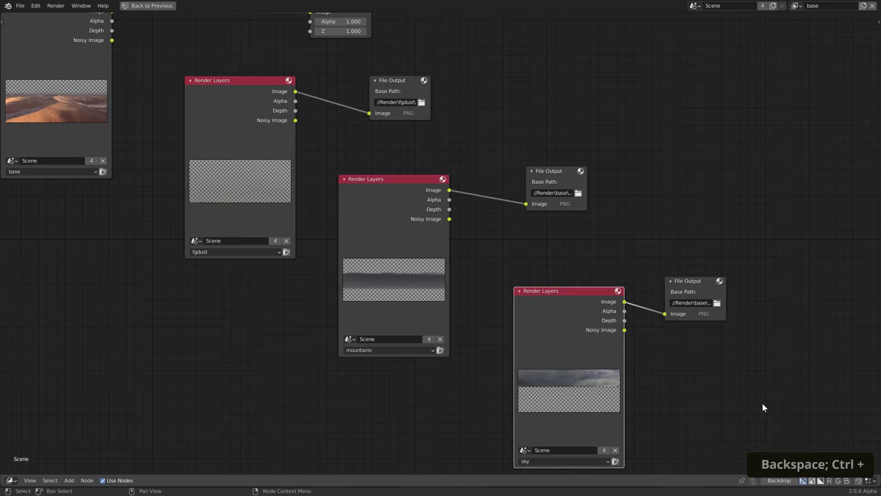
Point the third File Output to a new Render\sky folder with no file name prefix
{"action": "left_click", "coordinate": [717, 303]}
{"action": "left_click", "coordinate": [168, 99]}
{"action": "left_click", "coordinate": [197, 99]}
{"action": "type", "text": "sky"}
{"action": "key", "text": "Return"}
{"action": "left_click", "coordinate": [150, 155]}
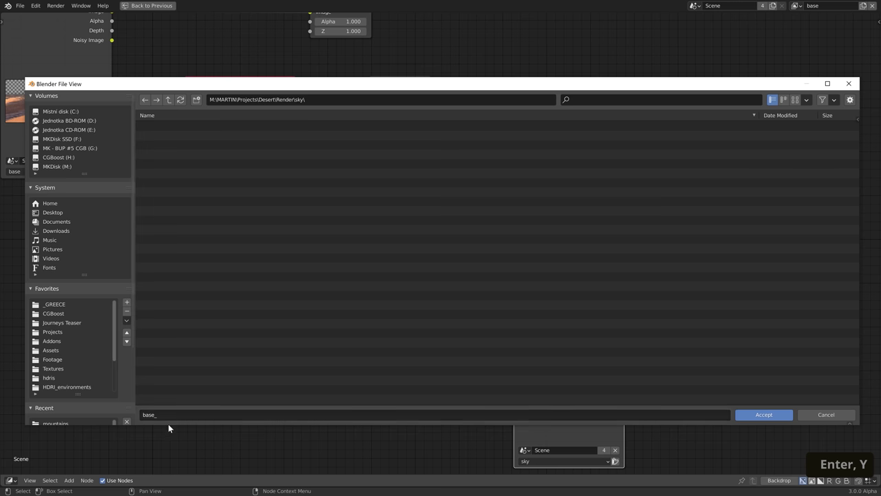
{"action": "left_click", "coordinate": [167, 416]}
{"action": "key", "text": "BackSpace"}
{"action": "key", "text": "Return"}
{"action": "key", "text": "Return"}
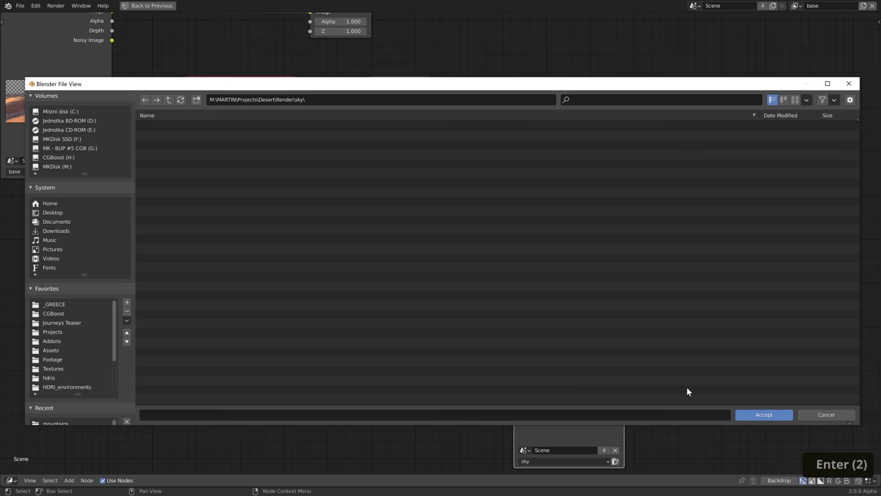
{"action": "left_click", "coordinate": [763, 414]}
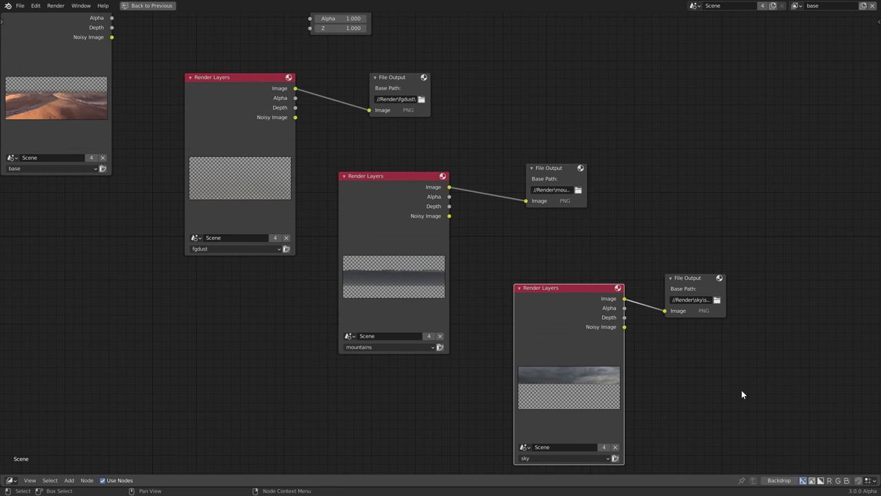
Render, then browse RenderTest's fgDust, mountains and sky folders to check frames image0001–image0006
{"action": "key", "text": "ctrl+F12"}
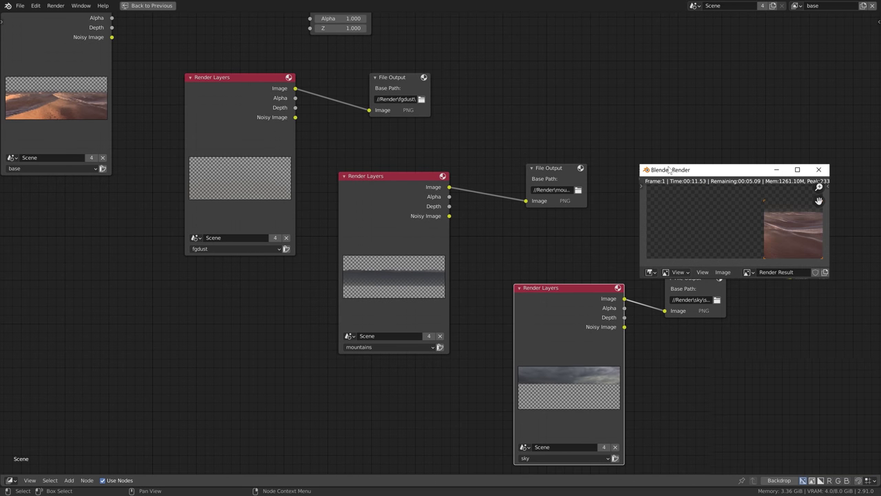
{"action": "key", "text": "alt+F9"}
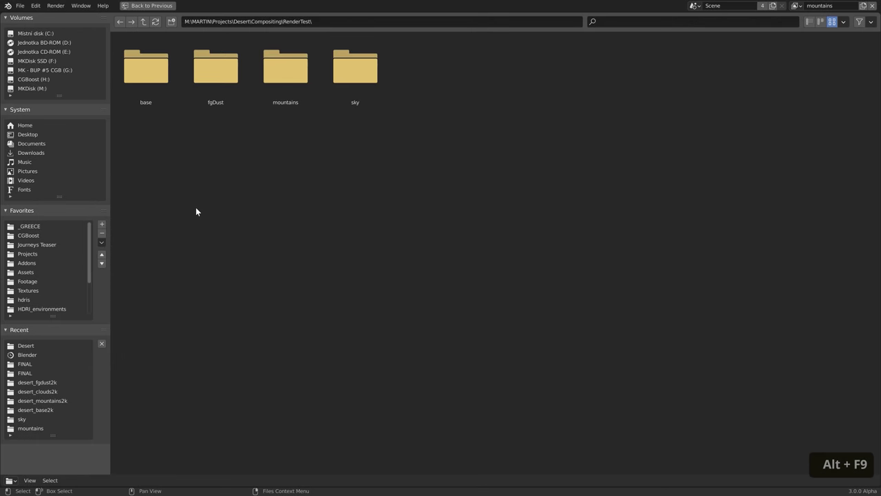
{"action": "double_click", "coordinate": [215, 86]}
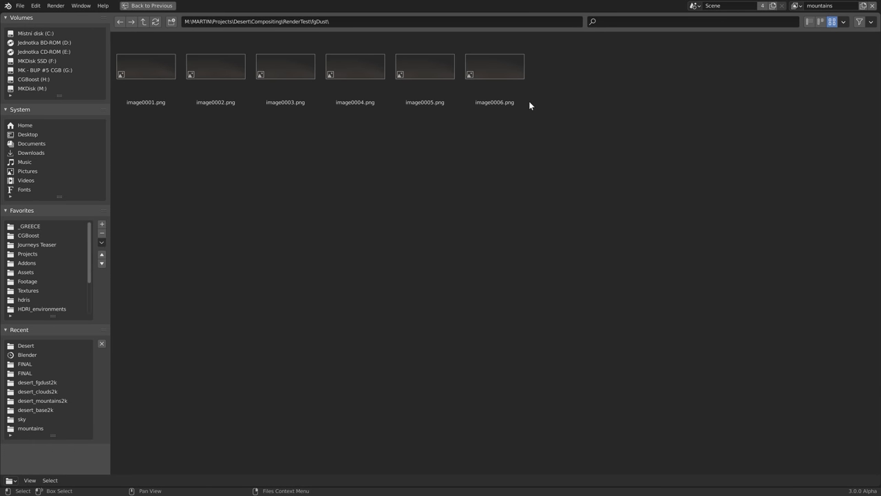
{"action": "left_click", "coordinate": [143, 21]}
{"action": "double_click", "coordinate": [287, 80]}
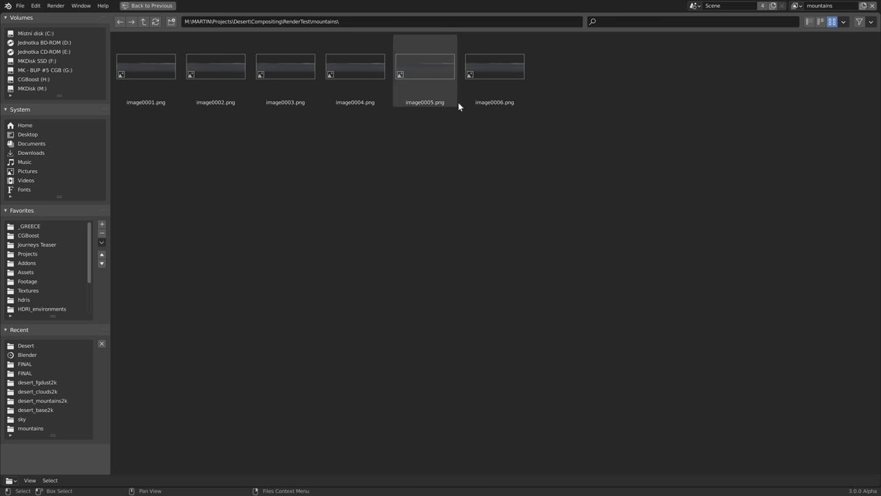
{"action": "left_click", "coordinate": [144, 22]}
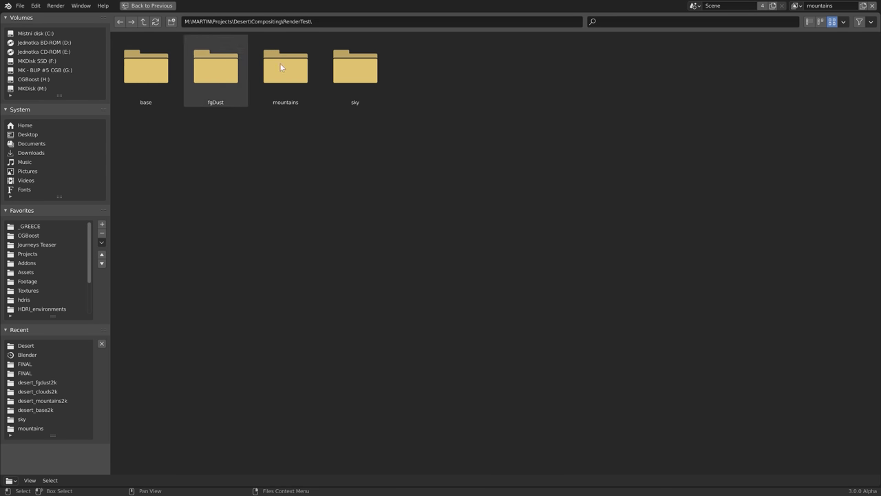
{"action": "double_click", "coordinate": [356, 61]}
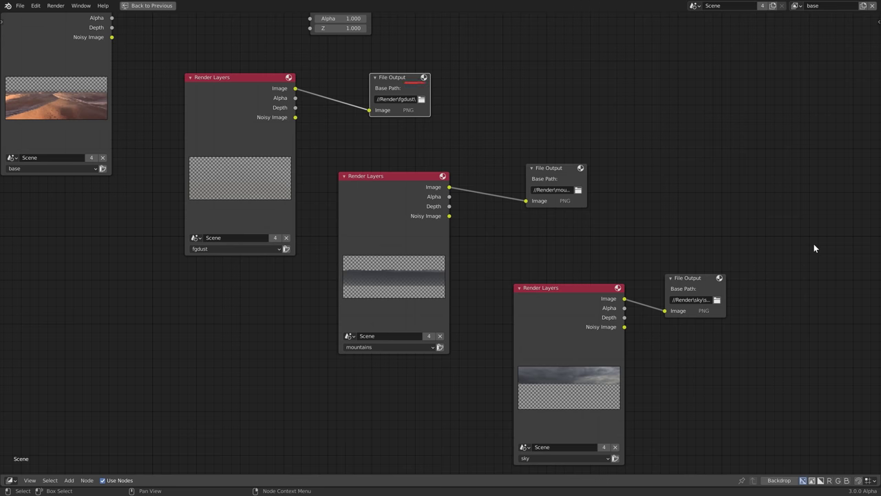
Set the File Output subpaths to fgdust_, mountains_ and sky_, then frame all nodes
{"action": "key", "text": "n"}
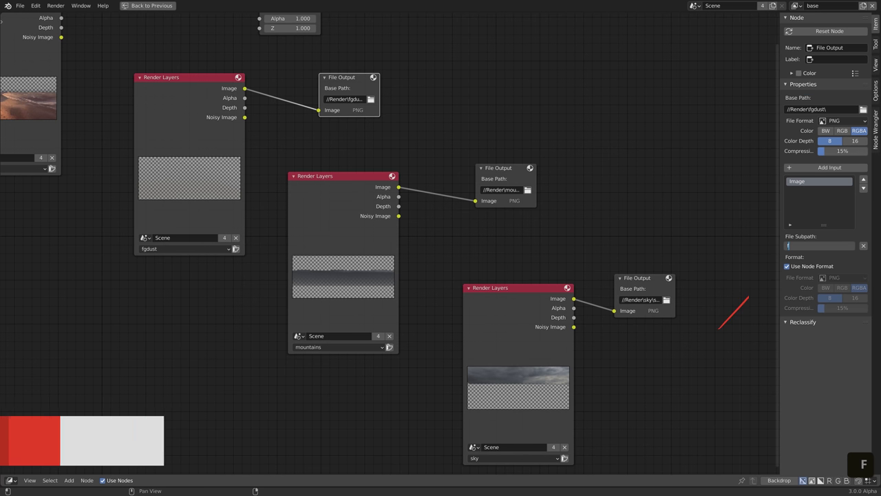
{"action": "type", "text": "fgdust_"}
{"action": "key", "text": "Return"}
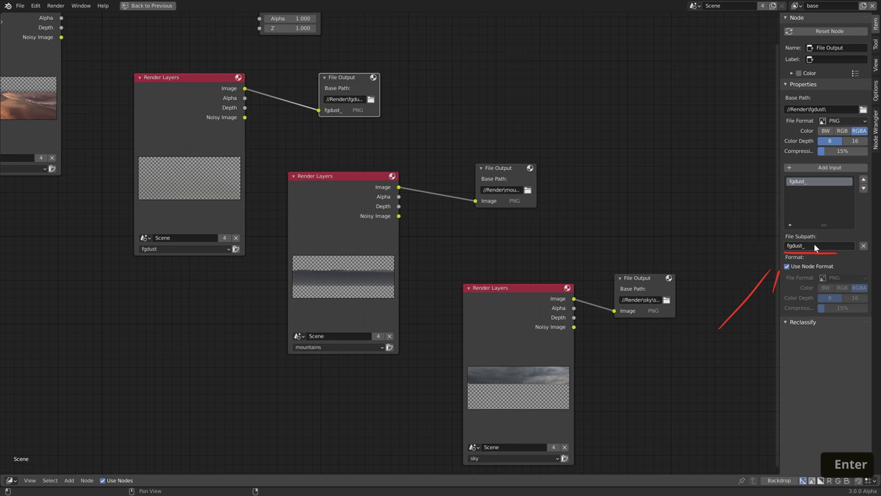
{"action": "left_click", "coordinate": [510, 182]}
{"action": "left_click", "coordinate": [810, 246]}
{"action": "type", "text": "mountains_"}
{"action": "key", "text": "Return"}
{"action": "left_click", "coordinate": [645, 278]}
{"action": "left_click", "coordinate": [829, 246]}
{"action": "type", "text": "sky_"}
{"action": "key", "text": "Return"}
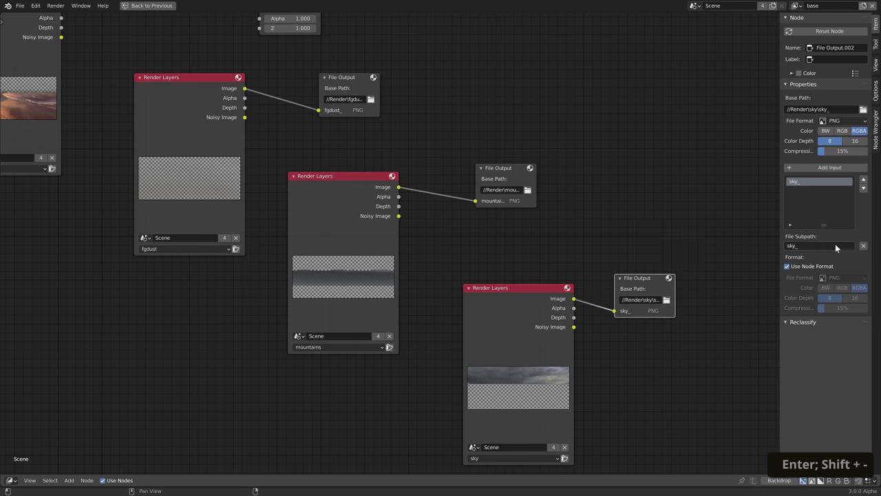
{"action": "key", "text": "Home"}
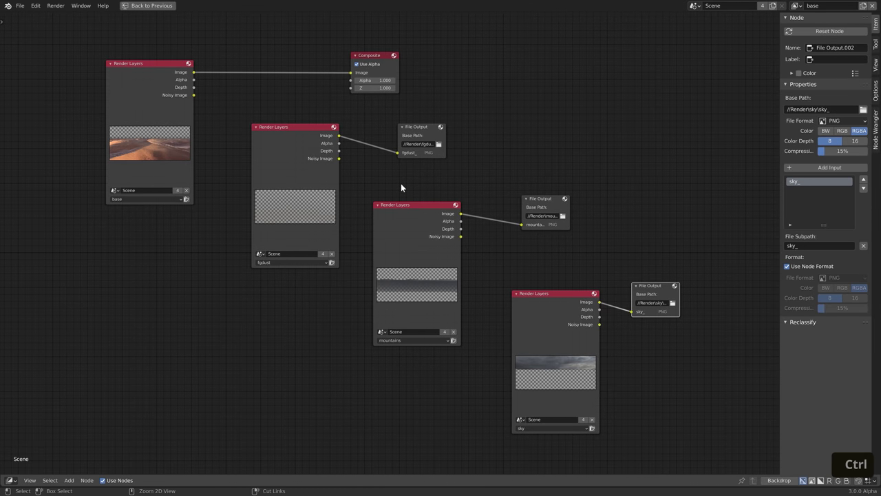
Render the animation and check the Render fgdust, mountains and sky folders for the new frames
{"action": "key", "text": "ctrl+F12"}
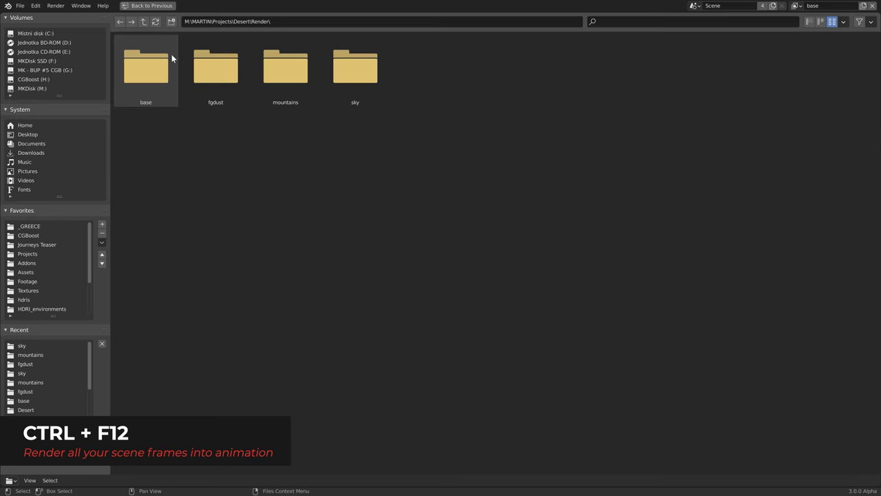
{"action": "double_click", "coordinate": [197, 56]}
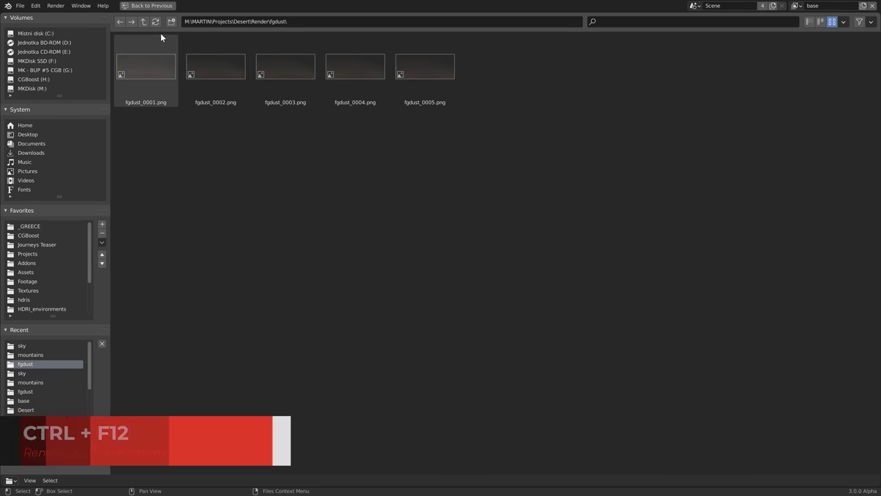
{"action": "left_click", "coordinate": [144, 22]}
{"action": "double_click", "coordinate": [285, 67]}
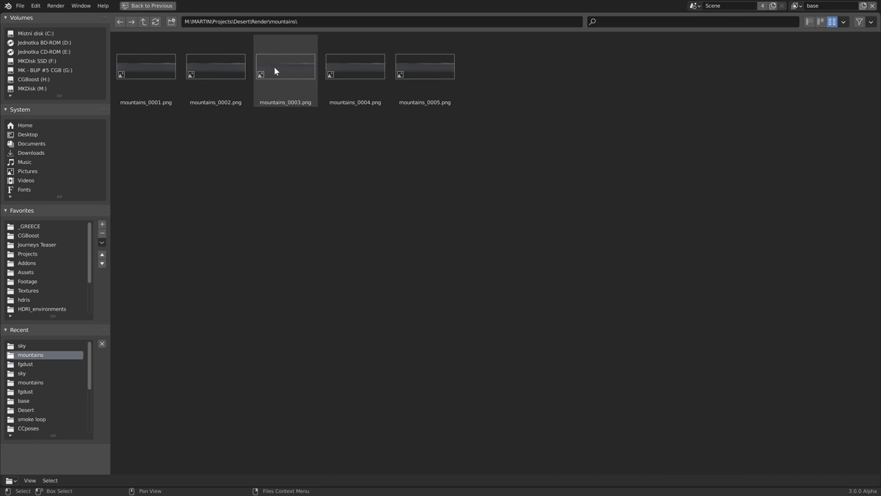
{"action": "left_click", "coordinate": [144, 22]}
{"action": "double_click", "coordinate": [355, 67]}
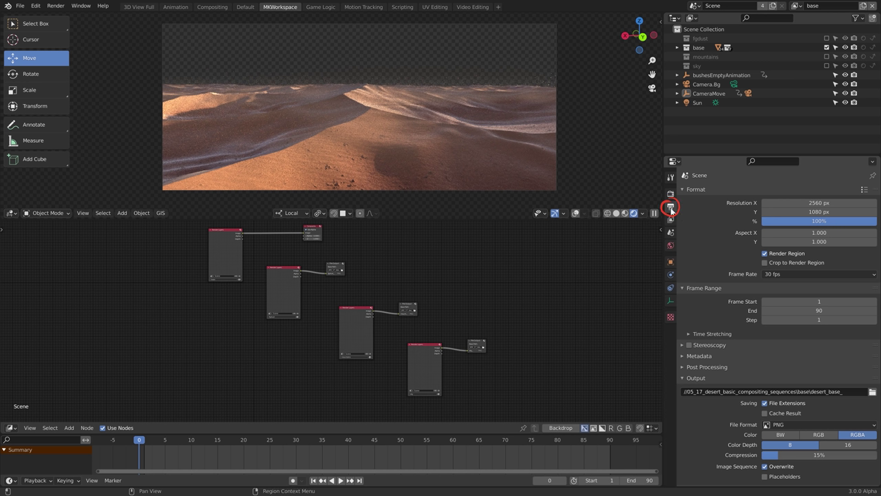
Try a 150% resolution scale in Output Properties, then return it to 100%
{"action": "left_click_drag", "start_coordinate": [782, 208], "coordinate": [859, 206]}
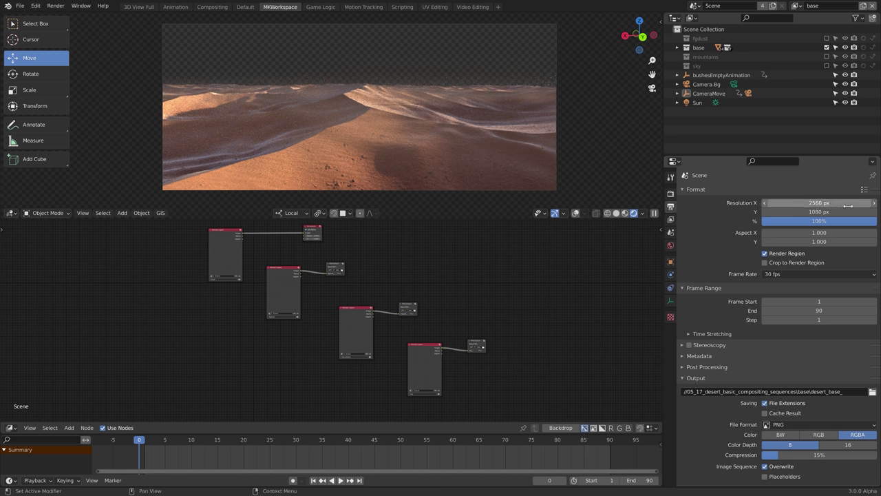
{"action": "left_click_drag", "start_coordinate": [778, 216], "coordinate": [854, 216]}
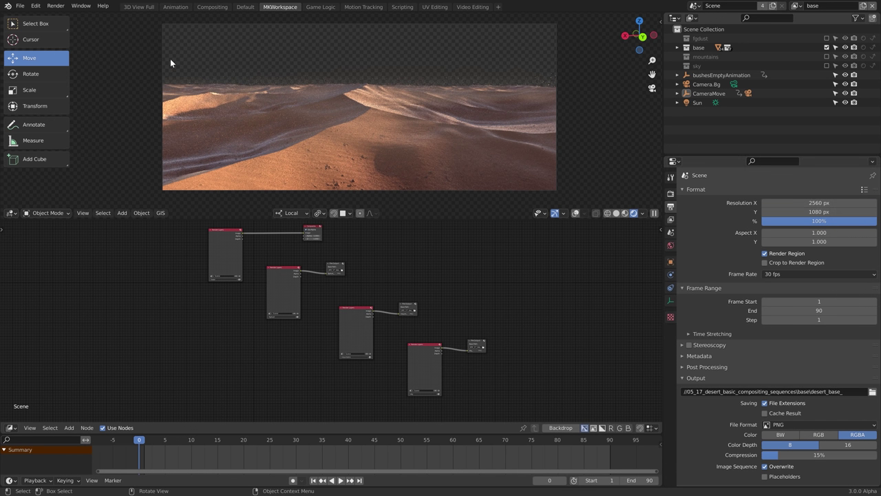
{"action": "left_click", "coordinate": [835, 225]}
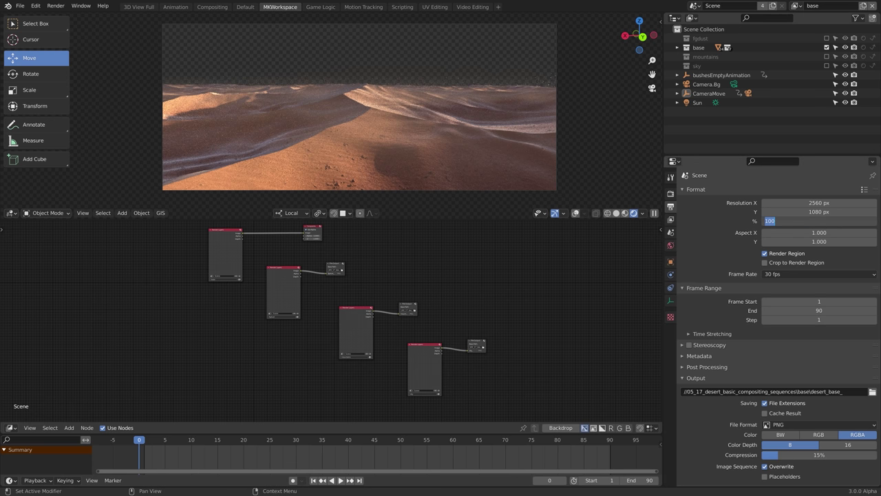
{"action": "type", "text": "150"}
{"action": "key", "text": "Return"}
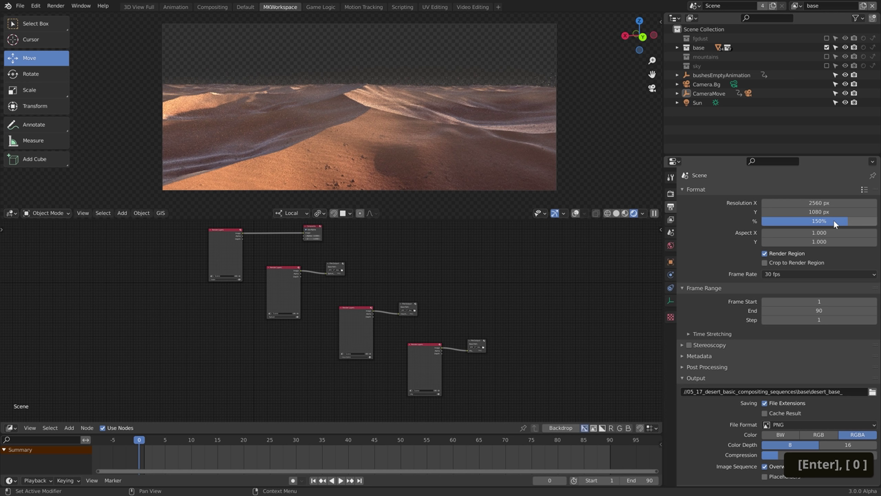
{"action": "left_click", "coordinate": [834, 224]}
{"action": "type", "text": "100"}
{"action": "key", "text": "Return"}
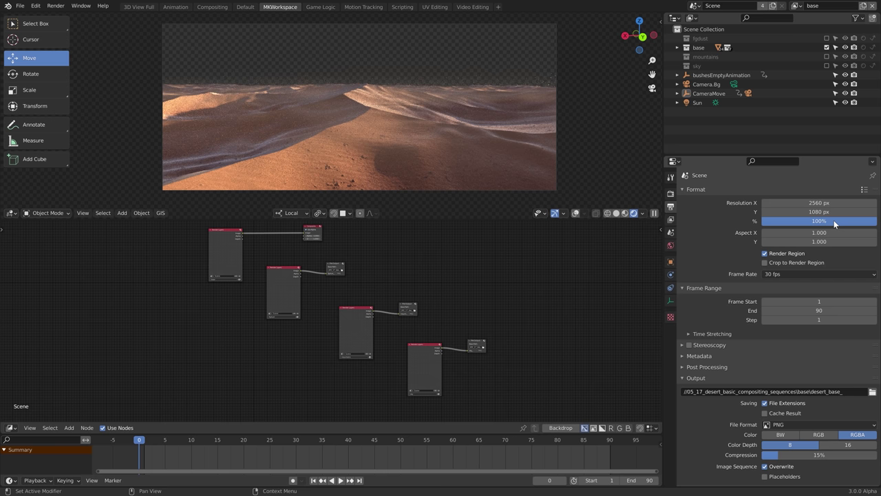
Try a 1920 px resolution width, then restore it to 2560 px
{"action": "left_click", "coordinate": [819, 202]}
{"action": "type", "text": "1920"}
{"action": "key", "text": "Return"}
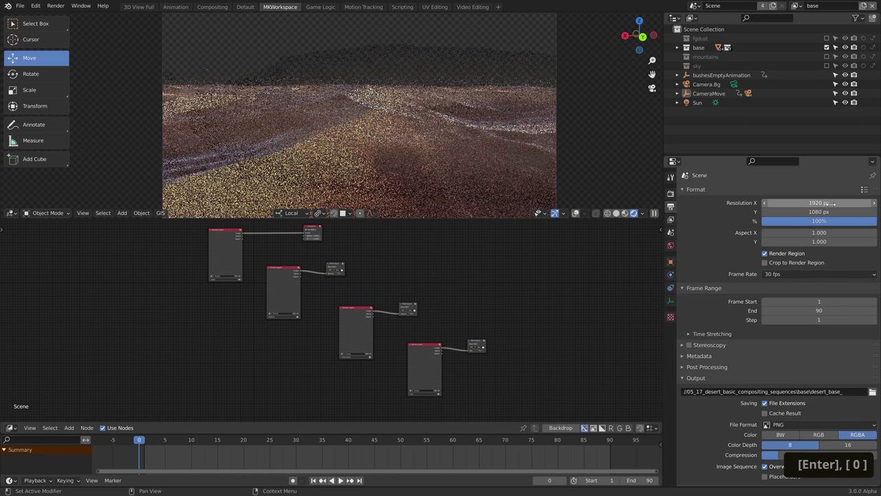
{"action": "type", "text": "2560"}
{"action": "key", "text": "Return"}
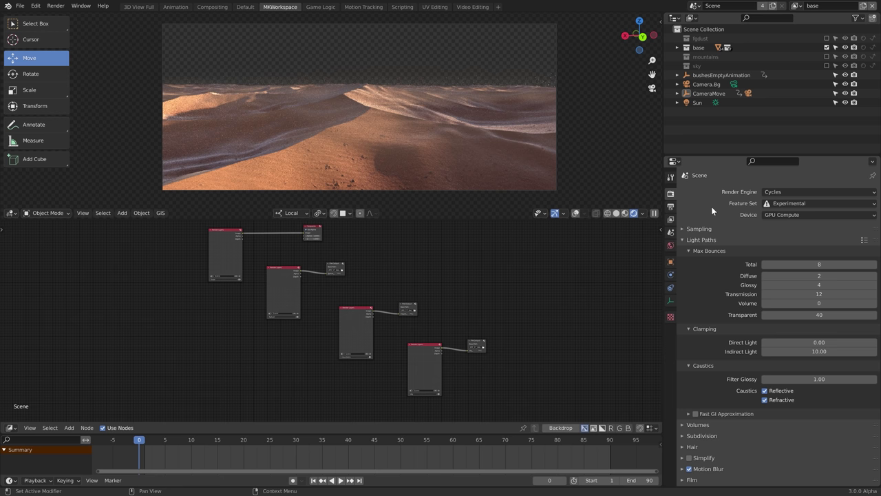
Check the Render Engine, Feature Set and Device lists, keeping Cycles as the engine
{"action": "left_click", "coordinate": [769, 191]}
{"action": "key", "text": "space"}
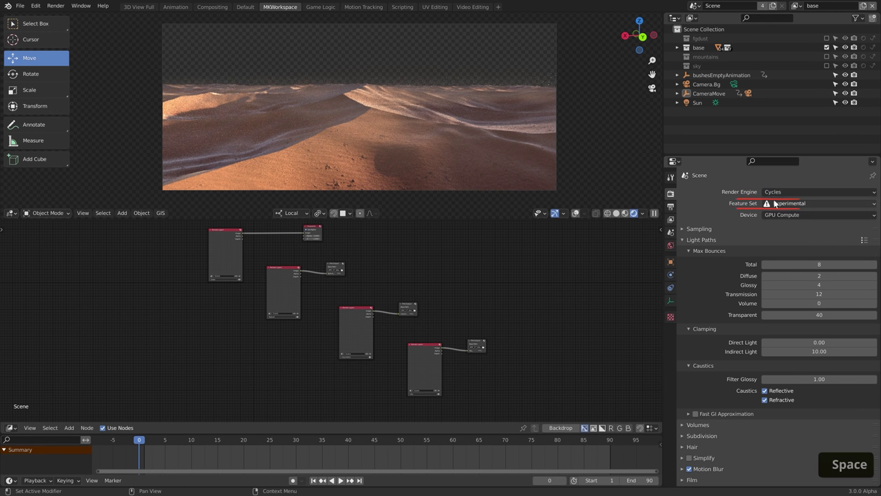
{"action": "left_click", "coordinate": [785, 203]}
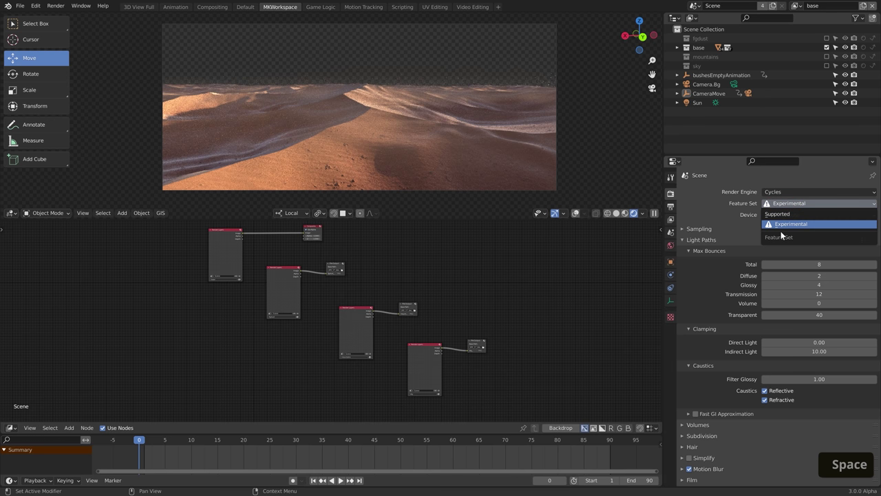
{"action": "left_click", "coordinate": [785, 214]}
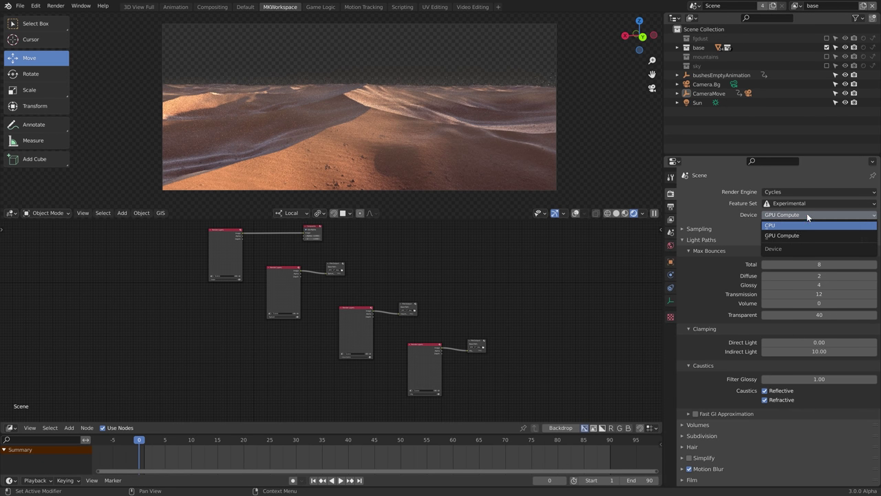
Open Preferences to the System section to review the Cycles render devices
{"action": "left_click", "coordinate": [35, 6]}
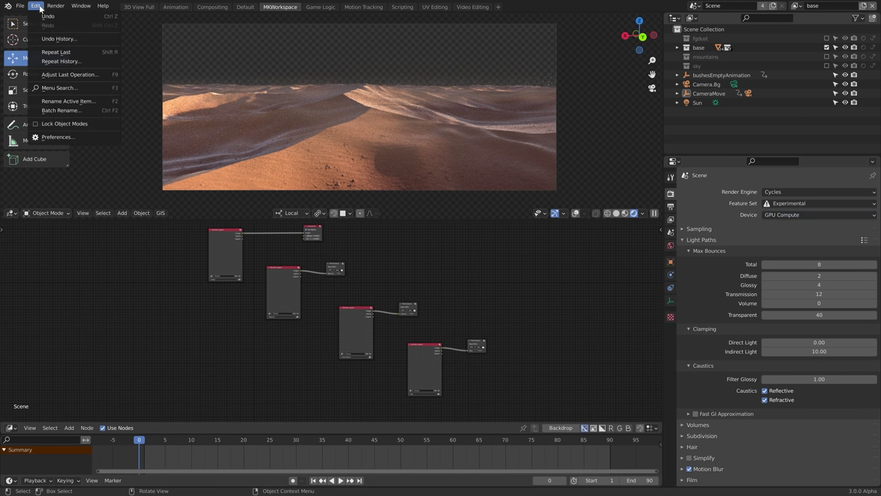
{"action": "left_click", "coordinate": [63, 138]}
{"action": "left_click", "coordinate": [35, 159]}
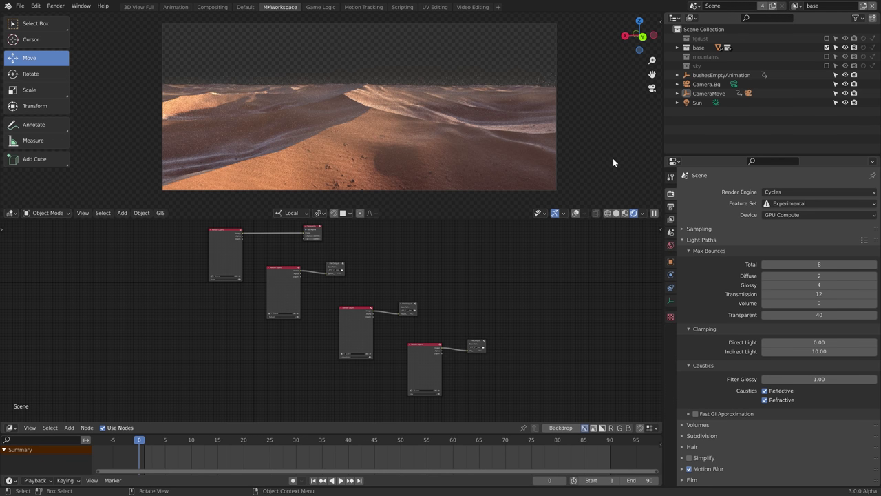
Switch the 3D Viewport to Solid shading
{"action": "left_click", "coordinate": [616, 215]}
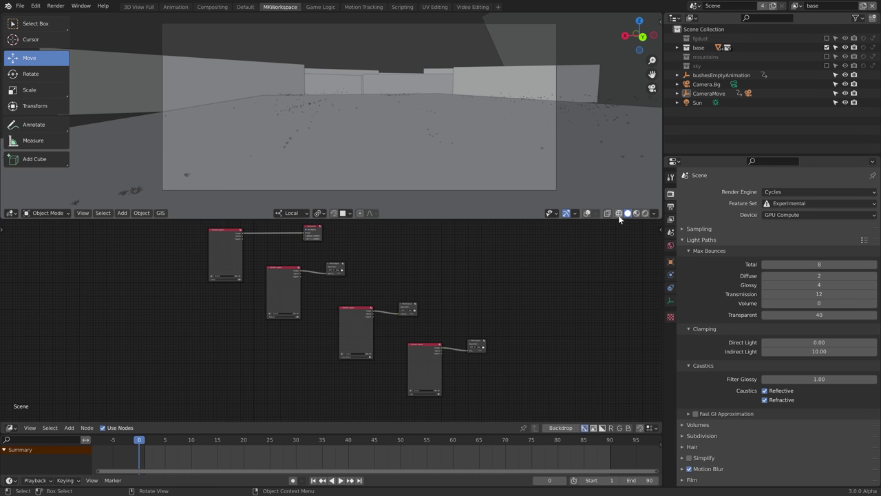
Expand Sampling to review the 0.0100 noise threshold and 256 samples, and the Denoiser options
{"action": "left_click", "coordinate": [699, 228]}
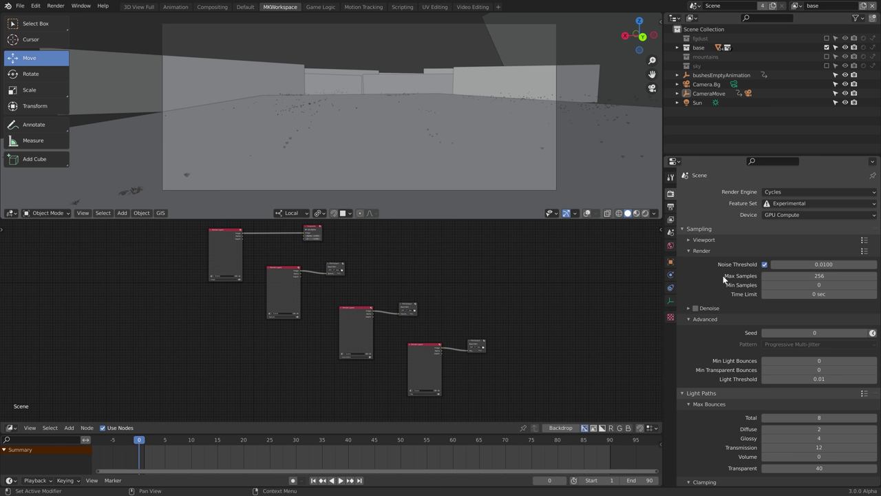
{"action": "left_click", "coordinate": [688, 309]}
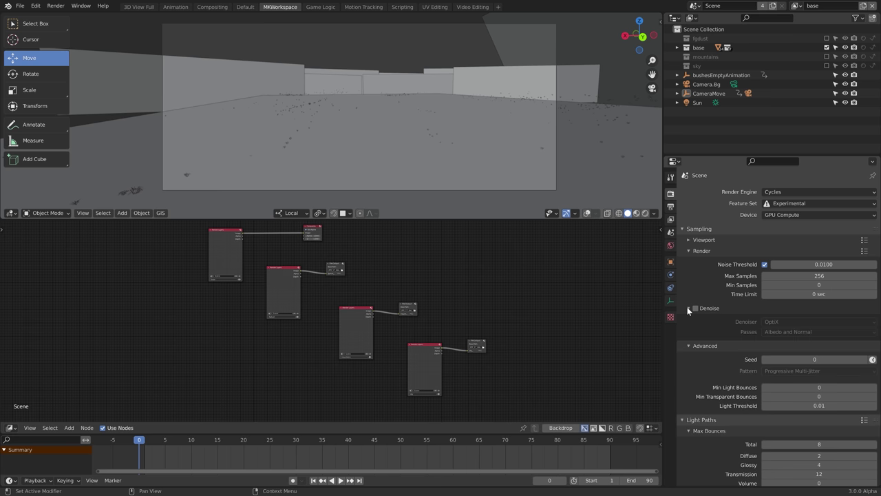
{"action": "left_click", "coordinate": [778, 322]}
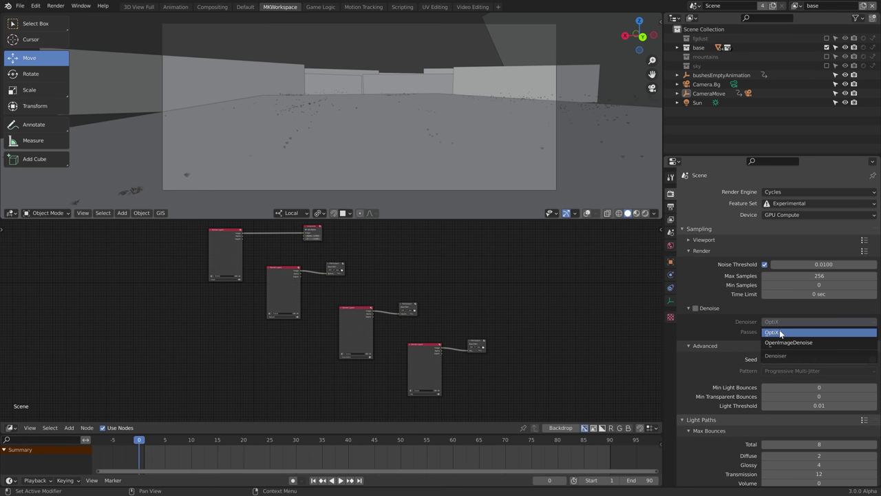
{"action": "left_click", "coordinate": [688, 309]}
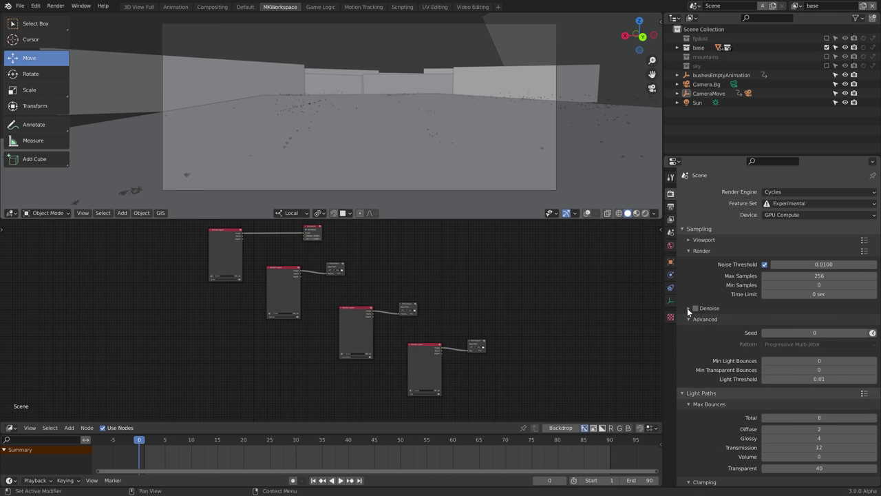
Check the total Max Bounces value in Light Paths, leaving it at 8
{"action": "scroll", "coordinate": [688, 320], "scroll_direction": "down", "scroll_amount": 5}
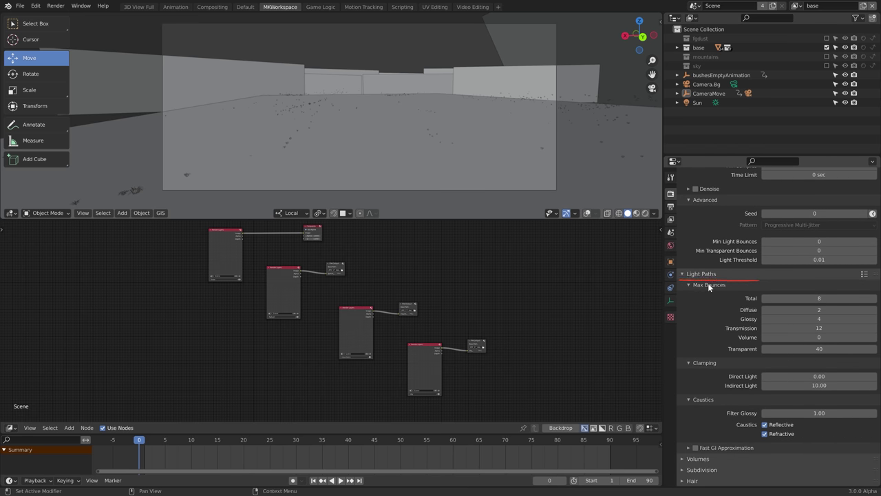
{"action": "left_click", "coordinate": [853, 301]}
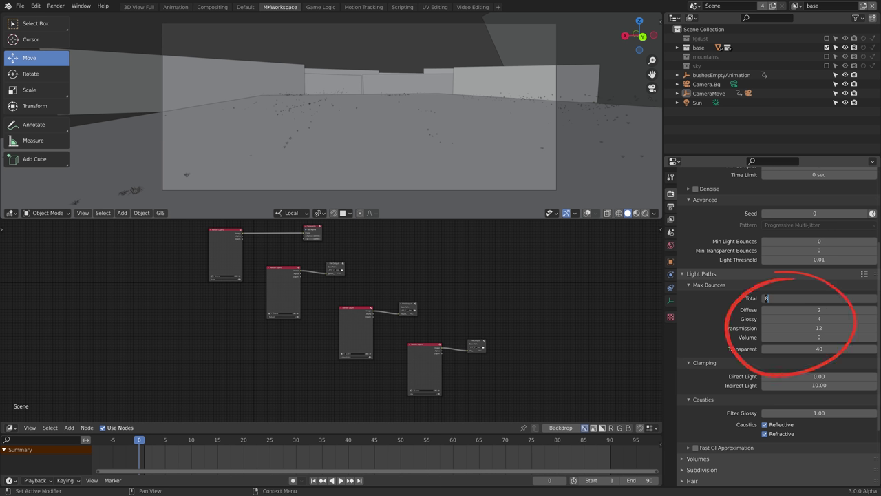
{"action": "key", "text": "Return"}
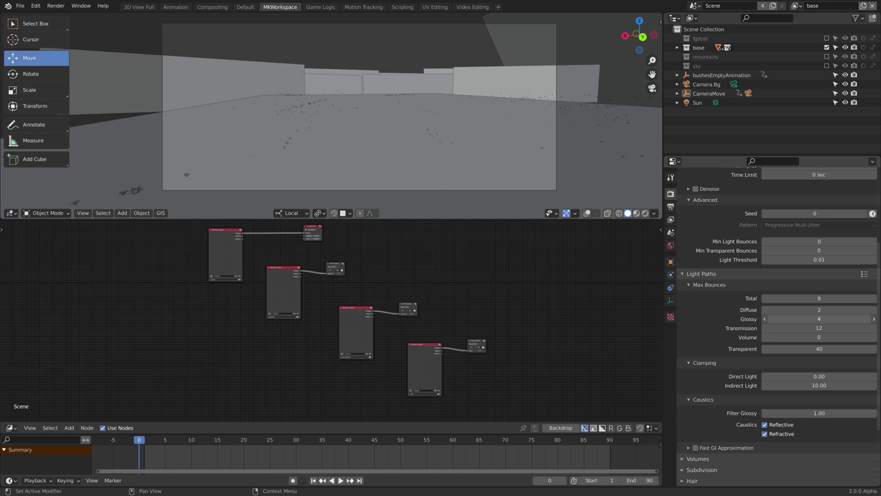
{"action": "key", "text": "Return"}
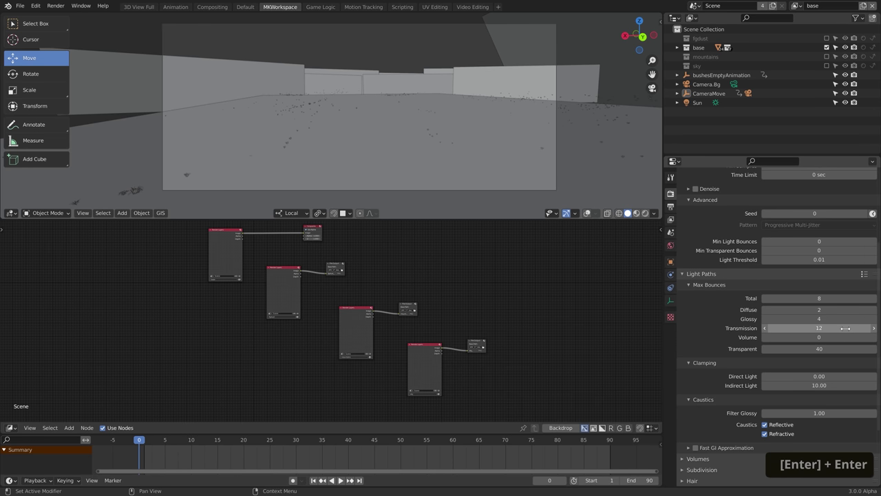
Try 8 Transparent max bounces in the preview, then restore it to 40
{"action": "scroll", "coordinate": [846, 329], "scroll_direction": "down", "scroll_amount": 1}
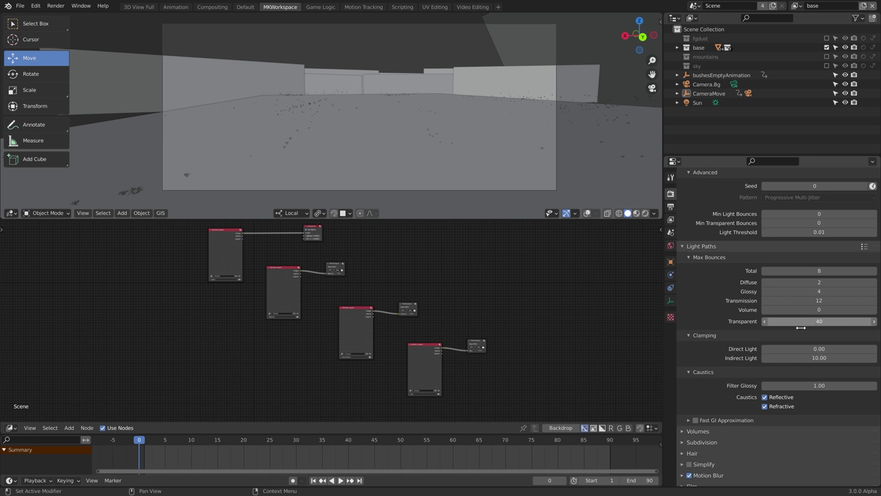
{"action": "left_click_drag", "start_coordinate": [841, 326], "coordinate": [731, 325]}
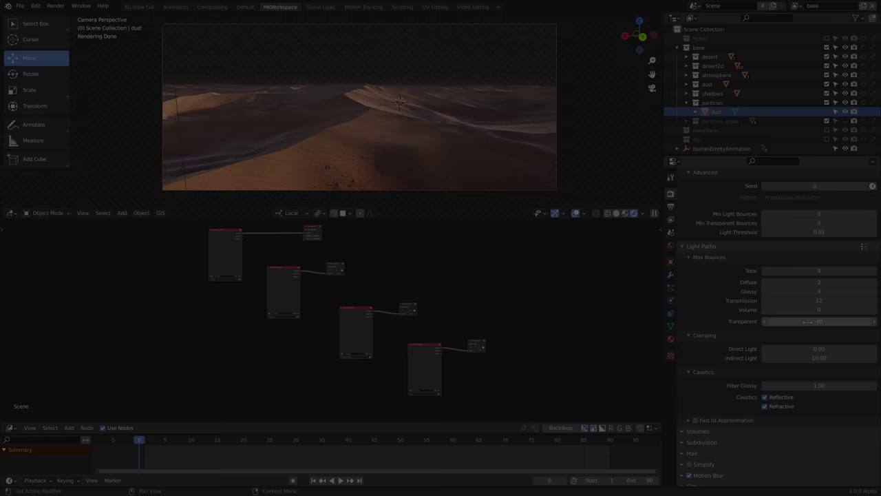
{"action": "type", "text": "8"}
{"action": "key", "text": "Return"}
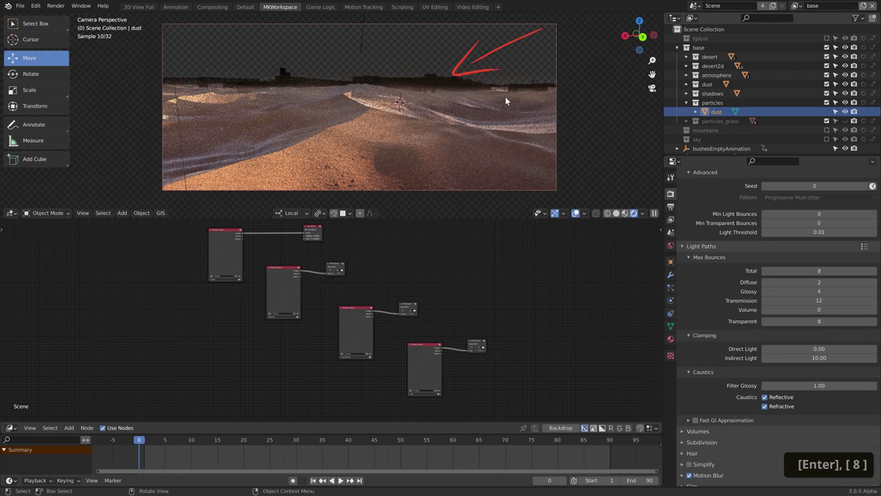
{"action": "left_click", "coordinate": [820, 321]}
{"action": "type", "text": "40"}
{"action": "key", "text": "Return"}
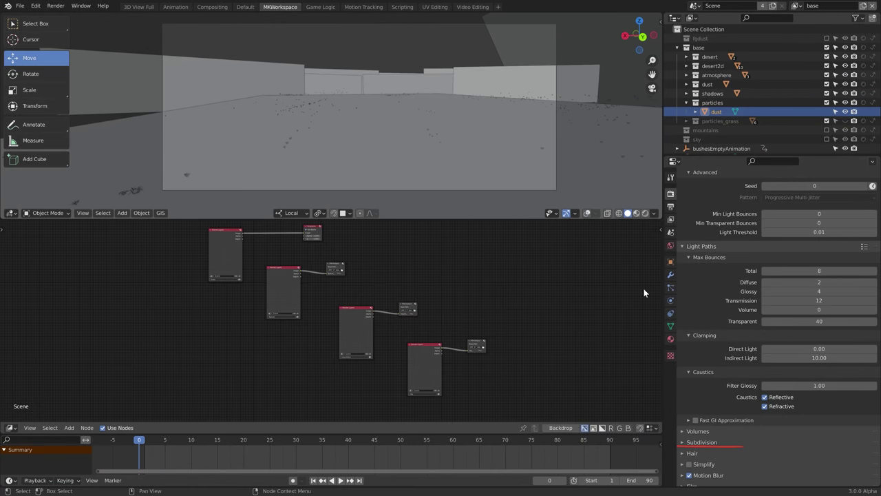
Review the Subdivision and Motion Blur panels, keeping the shutter at 1.00
{"action": "scroll", "coordinate": [711, 314], "scroll_direction": "down", "scroll_amount": 4}
{"action": "left_click", "coordinate": [702, 382]}
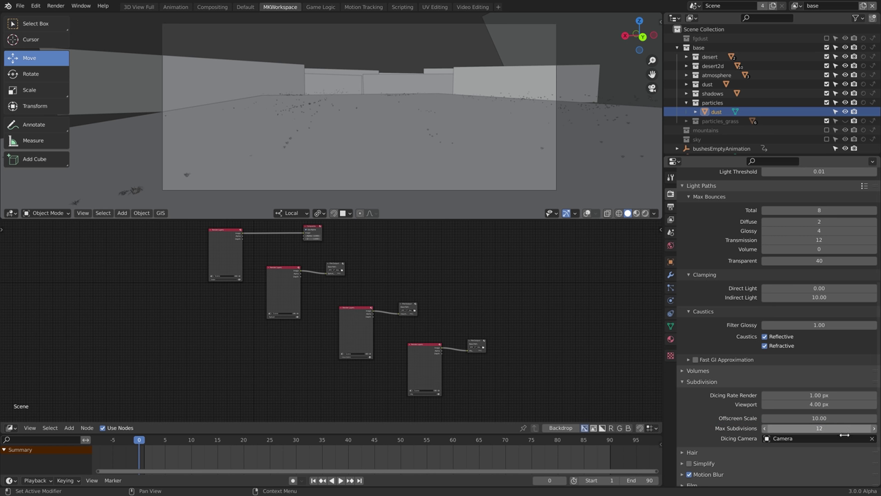
{"action": "scroll", "coordinate": [710, 427], "scroll_direction": "down", "scroll_amount": 2}
{"action": "left_click", "coordinate": [714, 413]}
{"action": "scroll", "coordinate": [713, 413], "scroll_direction": "down", "scroll_amount": 2}
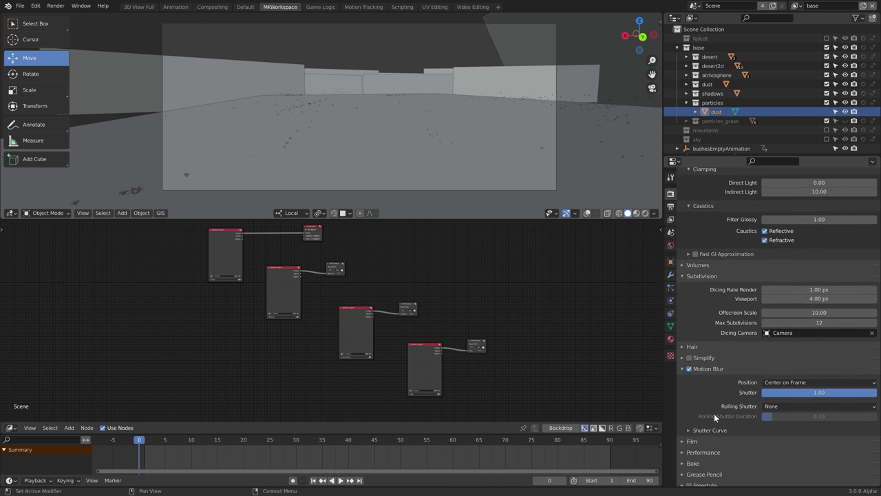
{"action": "left_click", "coordinate": [832, 394]}
{"action": "key", "text": "Return"}
Turn on Transparent in the Film panel
{"action": "scroll", "coordinate": [726, 393], "scroll_direction": "down", "scroll_amount": 1}
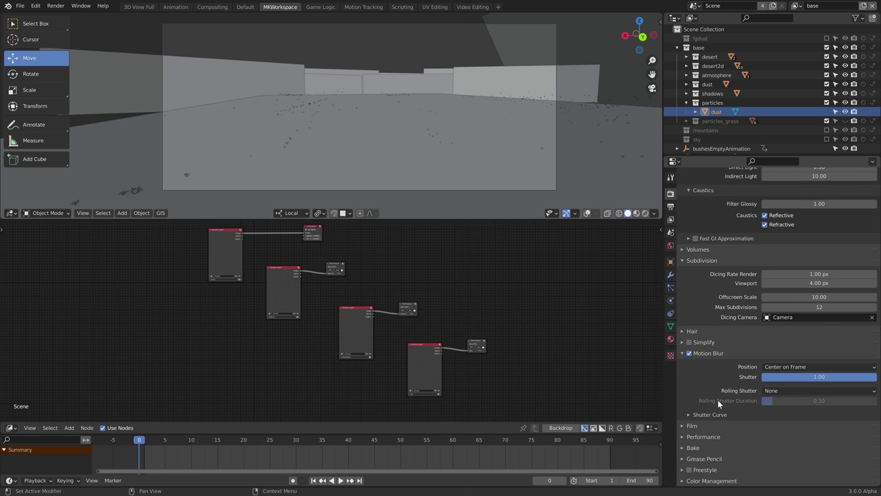
{"action": "left_click", "coordinate": [692, 426]}
{"action": "scroll", "coordinate": [716, 413], "scroll_direction": "down", "scroll_amount": 3}
{"action": "left_click", "coordinate": [695, 445]}
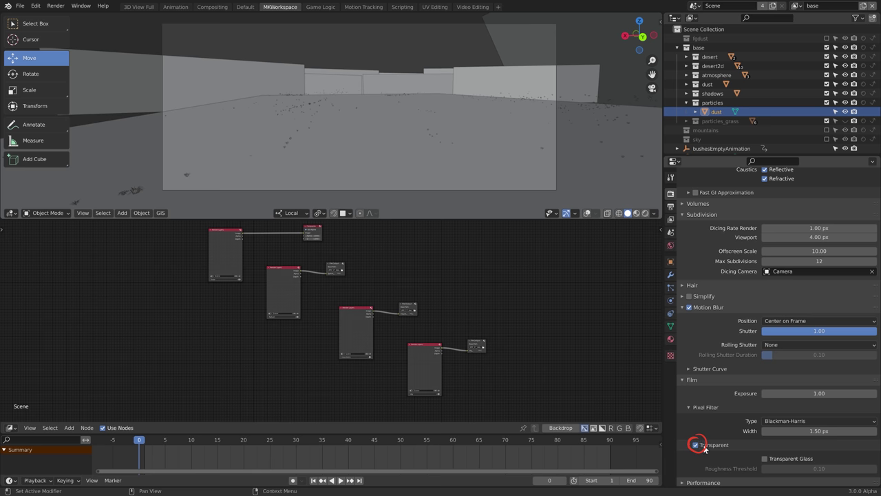
{"action": "scroll", "coordinate": [705, 447], "scroll_direction": "down", "scroll_amount": 3}
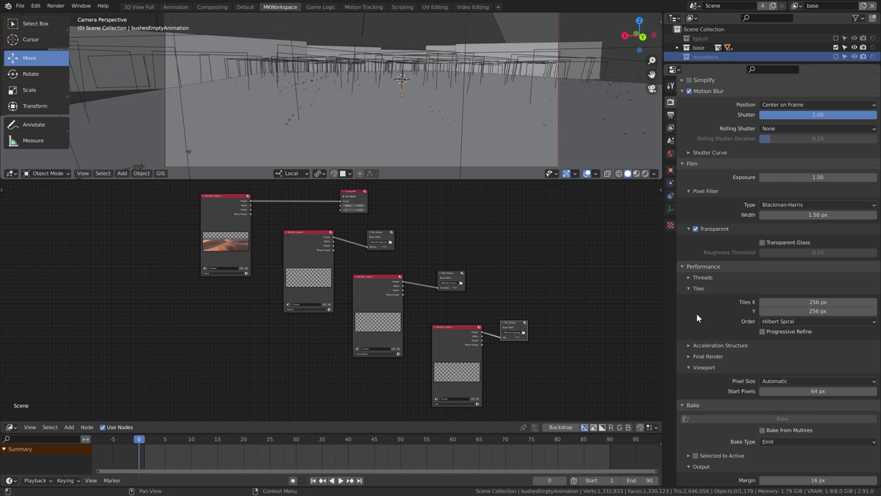
Set Tiles X and Tiles Y to 512 px
{"action": "left_click_drag", "start_coordinate": [732, 293], "coordinate": [681, 293]}
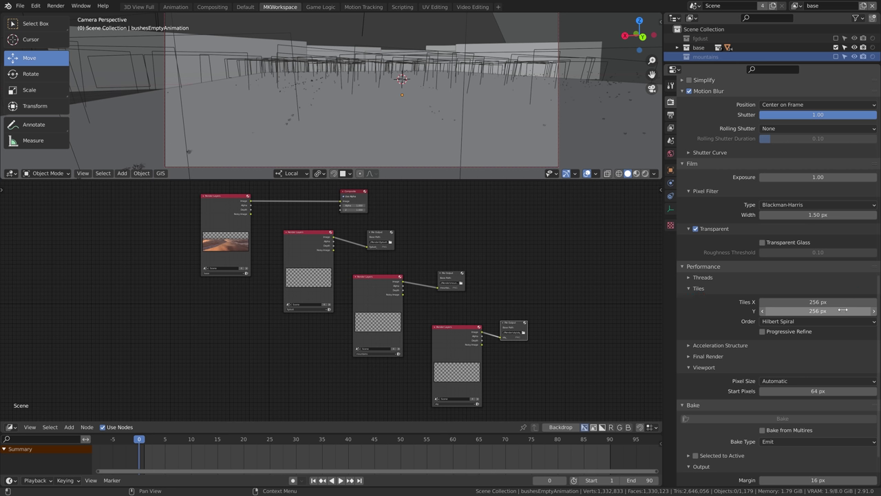
{"action": "left_click", "coordinate": [841, 302]}
{"action": "type", "text": "512"}
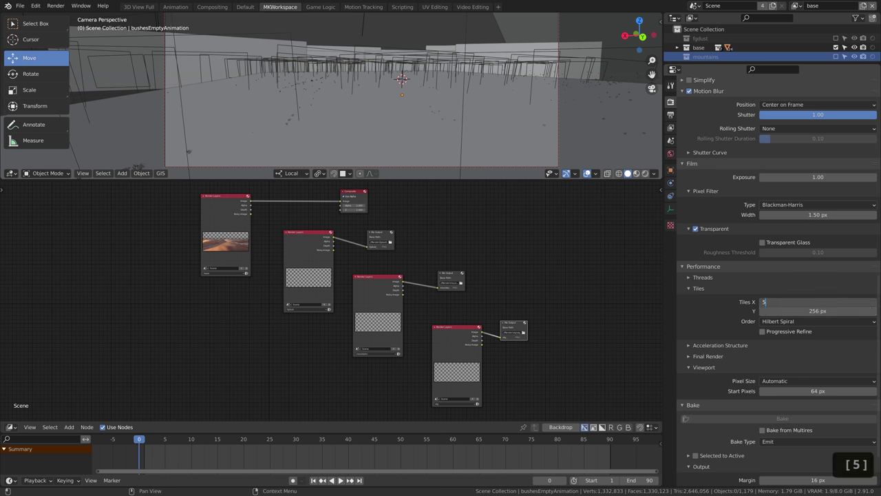
{"action": "key", "text": "Return"}
{"action": "left_click", "coordinate": [841, 311]}
{"action": "type", "text": "512"}
{"action": "key", "text": "Return"}
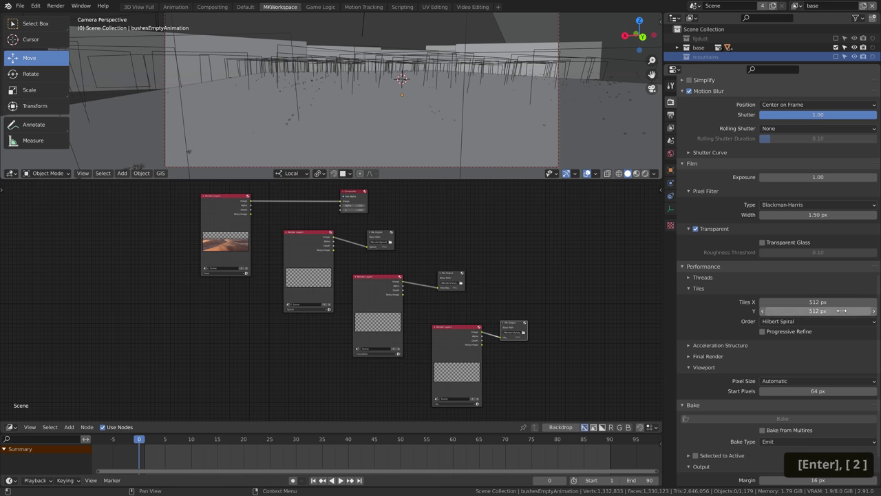
Try 64 px tiles, then settle on 256 px tiles
{"action": "left_click", "coordinate": [841, 302]}
{"action": "type", "text": "64"}
{"action": "key", "text": "Return"}
{"action": "left_click", "coordinate": [841, 301]}
{"action": "type", "text": "256"}
{"action": "key", "text": "Return"}
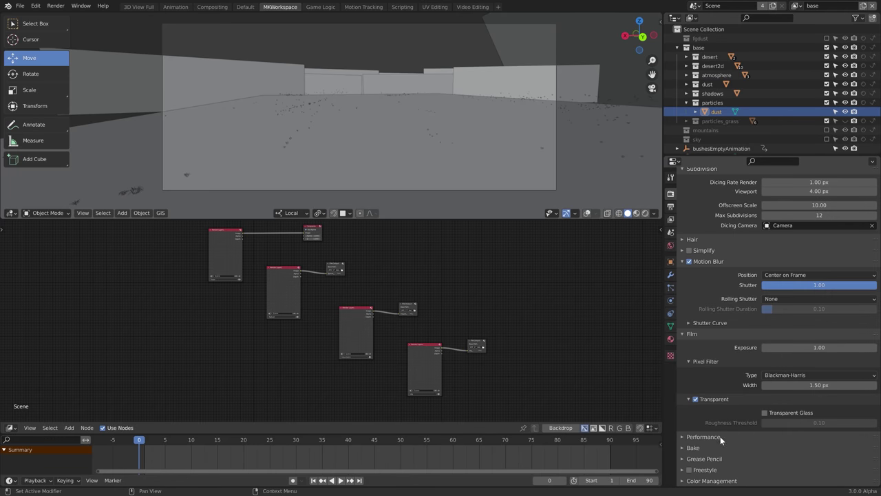
Expand Performance, render the animation, and zoom in to inspect the dunes
{"action": "left_click", "coordinate": [721, 436]}
{"action": "scroll", "coordinate": [720, 437], "scroll_direction": "down", "scroll_amount": 3}
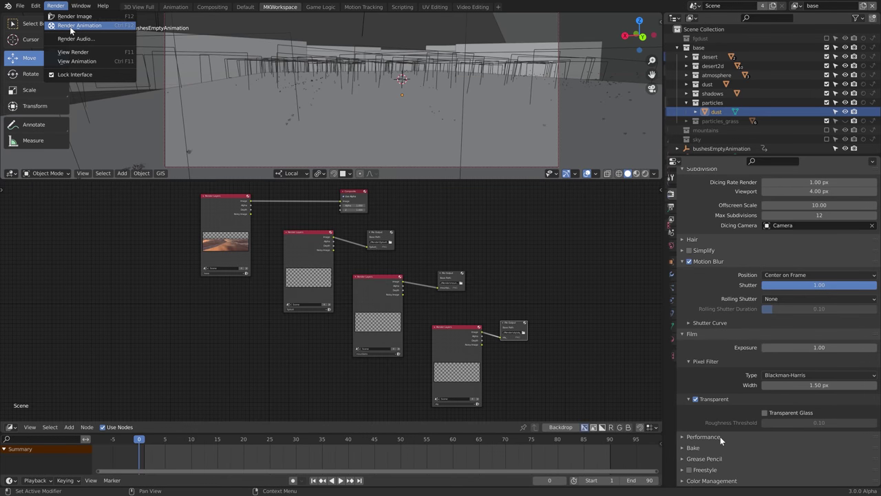
{"action": "left_click", "coordinate": [70, 25]}
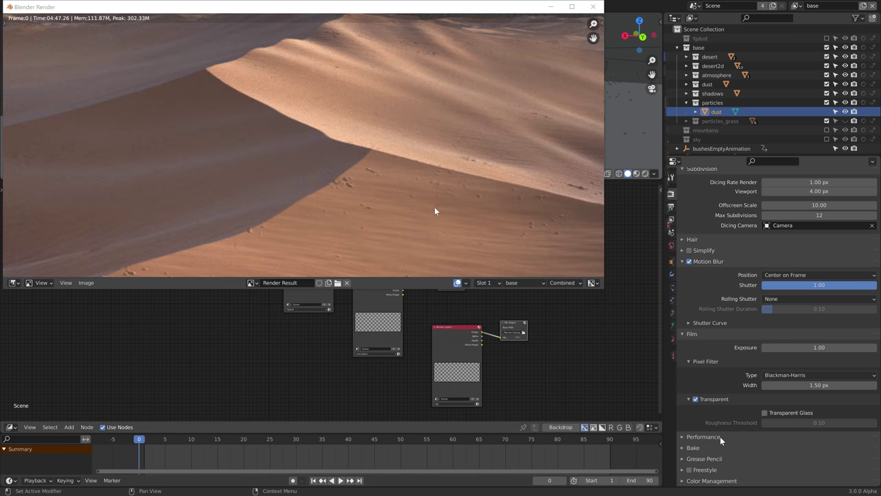
{"action": "scroll", "coordinate": [433, 214], "scroll_direction": "up", "scroll_amount": 3}
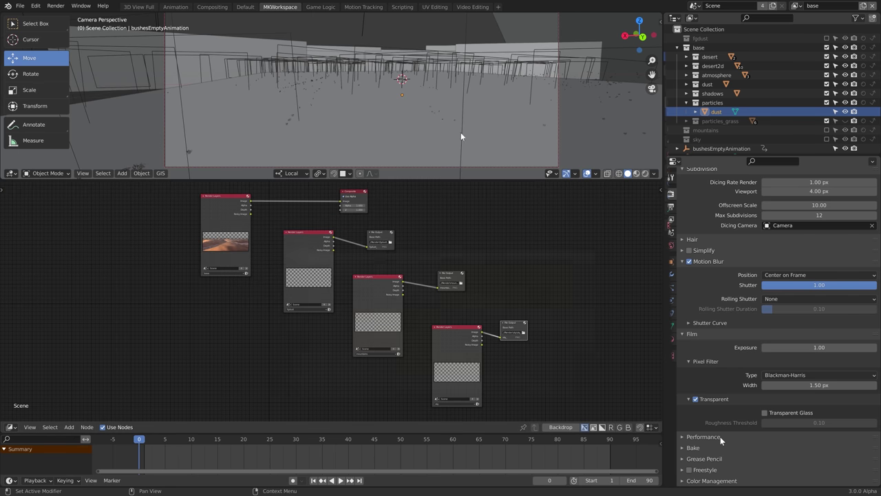
{"action": "middle_click_drag", "start_coordinate": [349, 275], "coordinate": [327, 298]}
{"action": "scroll", "coordinate": [327, 298], "scroll_direction": "up", "scroll_amount": 2}
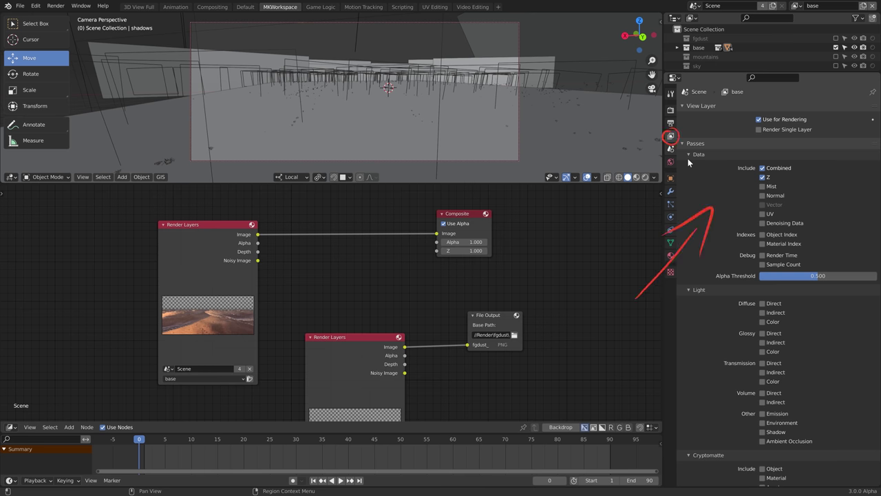
Tick Denoising Data in the view layer passes and render a test frame with F12
{"action": "left_click", "coordinate": [772, 223]}
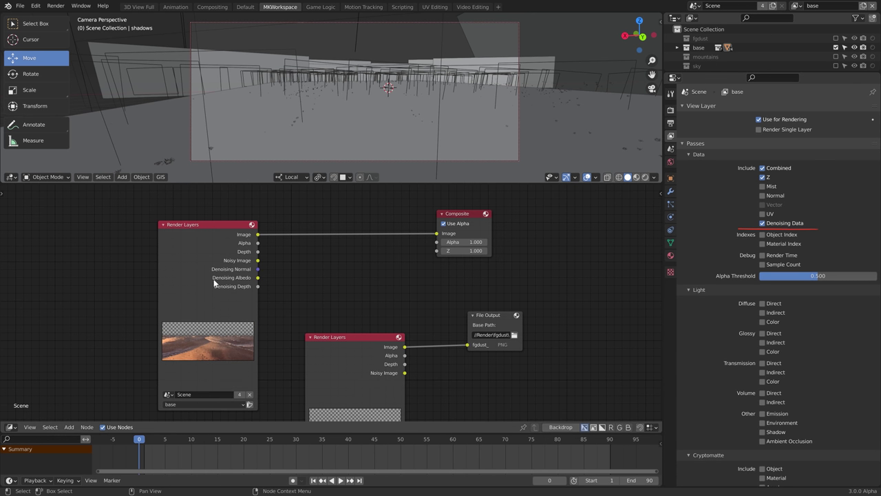
{"action": "scroll", "coordinate": [212, 278], "scroll_direction": "up", "scroll_amount": 2}
{"action": "key", "text": "F12"}
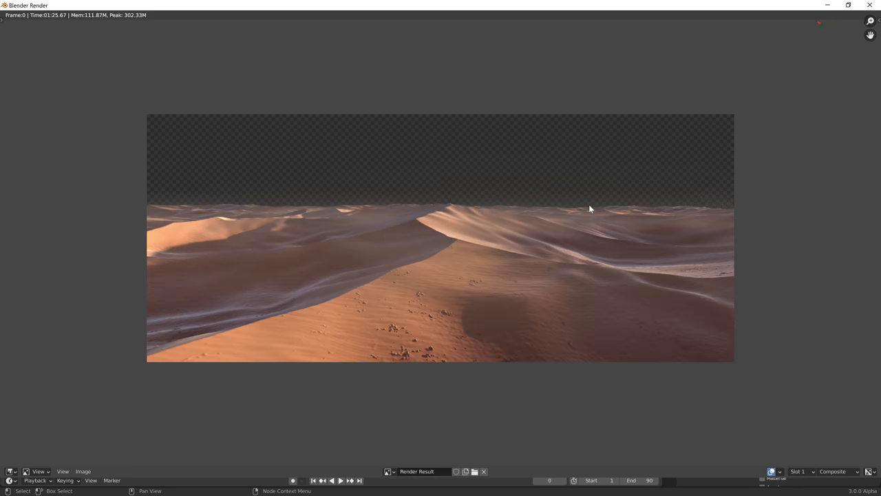
{"action": "key", "text": "Escape"}
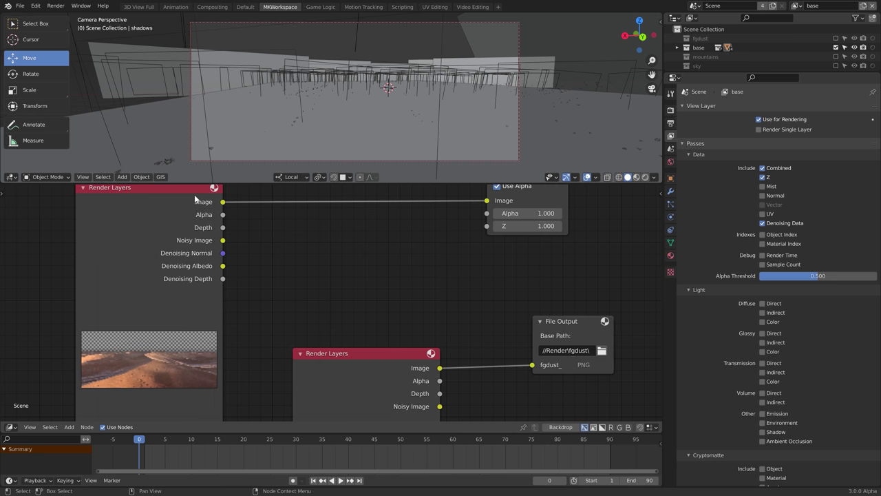
{"action": "key", "text": "shift+a"}
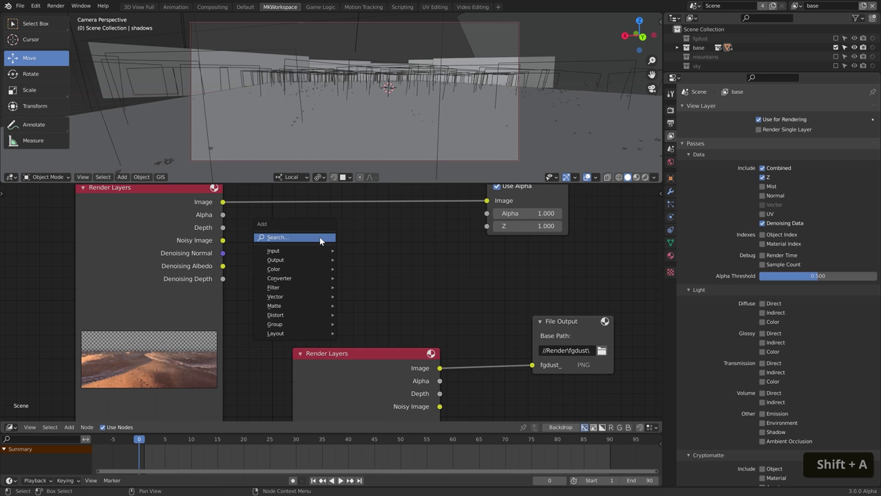
Search 'denoi' and place a Denoise node in the compositor tree
{"action": "type", "text": "denoi"}
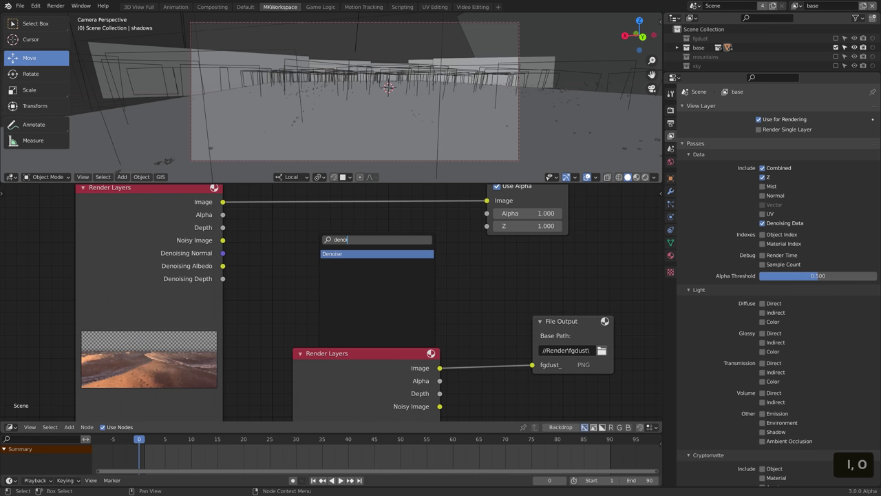
{"action": "left_click", "coordinate": [378, 254]}
{"action": "left_click", "coordinate": [368, 263]}
{"action": "middle_click_drag", "start_coordinate": [244, 211], "coordinate": [254, 249]}
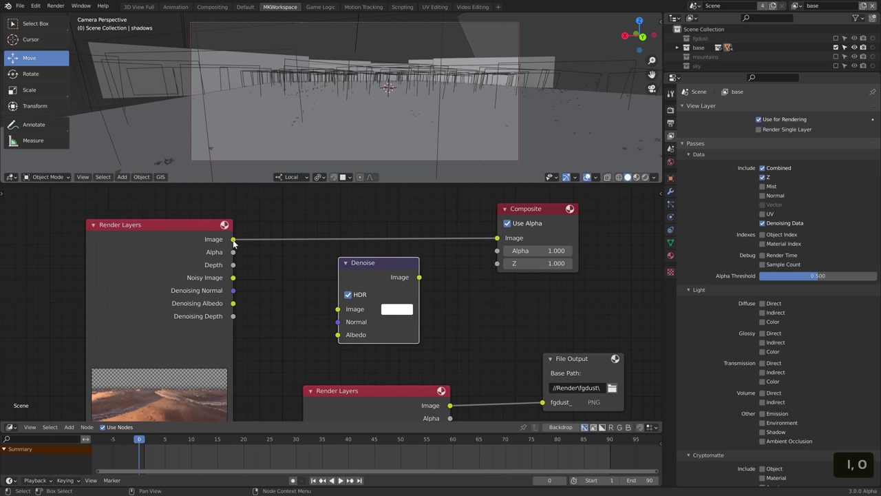
Wire Image, Denoising Normal and Denoising Albedo into Denoise, and its output to Composite
{"action": "left_click_drag", "start_coordinate": [234, 240], "coordinate": [316, 306]}
{"action": "left_click_drag", "start_coordinate": [233, 290], "coordinate": [337, 322]}
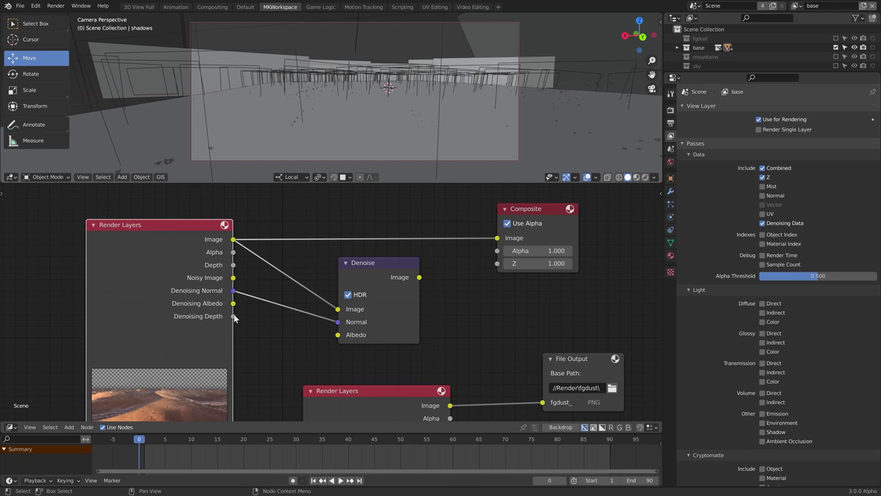
{"action": "left_click_drag", "start_coordinate": [234, 303], "coordinate": [337, 335]}
{"action": "middle_click_drag", "start_coordinate": [453, 362], "coordinate": [458, 413]}
{"action": "left_click_drag", "start_coordinate": [423, 324], "coordinate": [501, 284]}
Show the render with F11 and toggle repeatedly between the base layer and Composite results
{"action": "key", "text": "F11"}
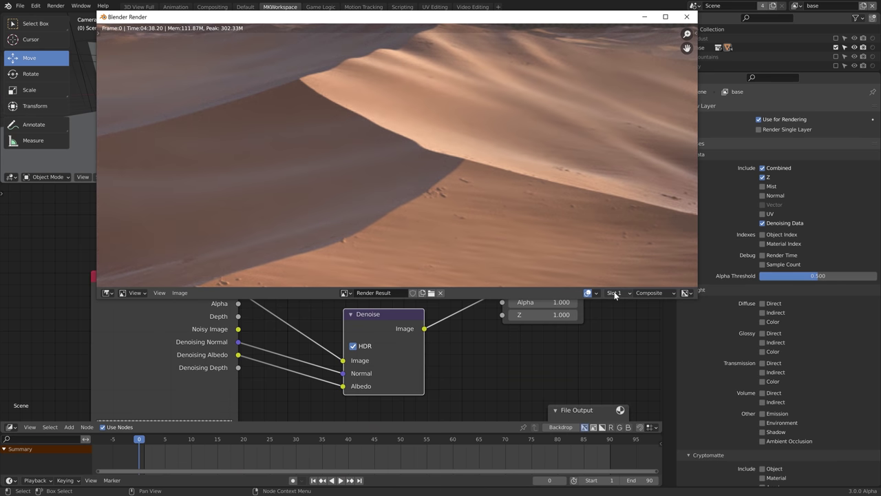
{"action": "left_click", "coordinate": [615, 295]}
{"action": "left_click", "coordinate": [651, 292]}
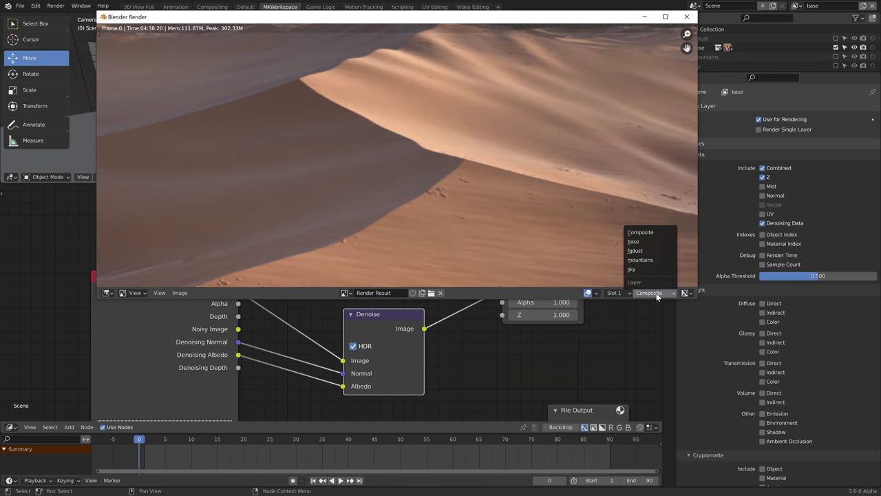
{"action": "left_click", "coordinate": [640, 251]}
{"action": "left_click", "coordinate": [616, 293]}
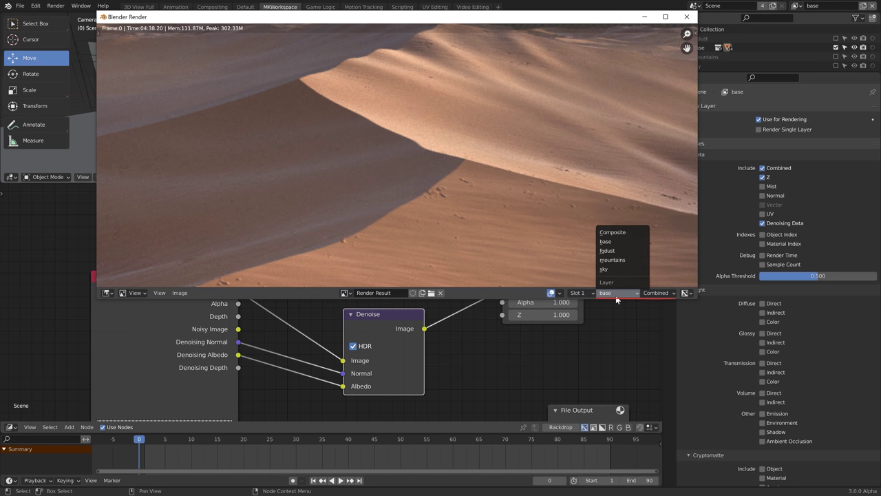
{"action": "left_click", "coordinate": [625, 235]}
{"action": "left_click", "coordinate": [651, 292]}
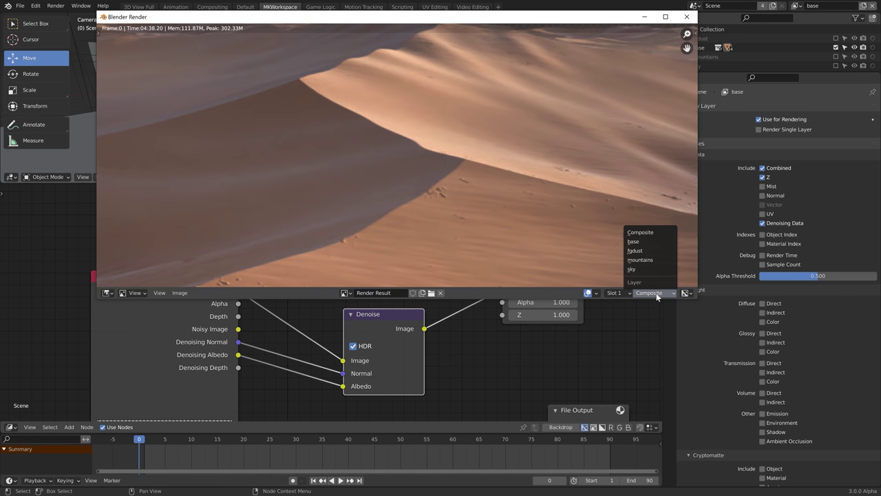
{"action": "left_click", "coordinate": [641, 251]}
{"action": "left_click", "coordinate": [616, 294]}
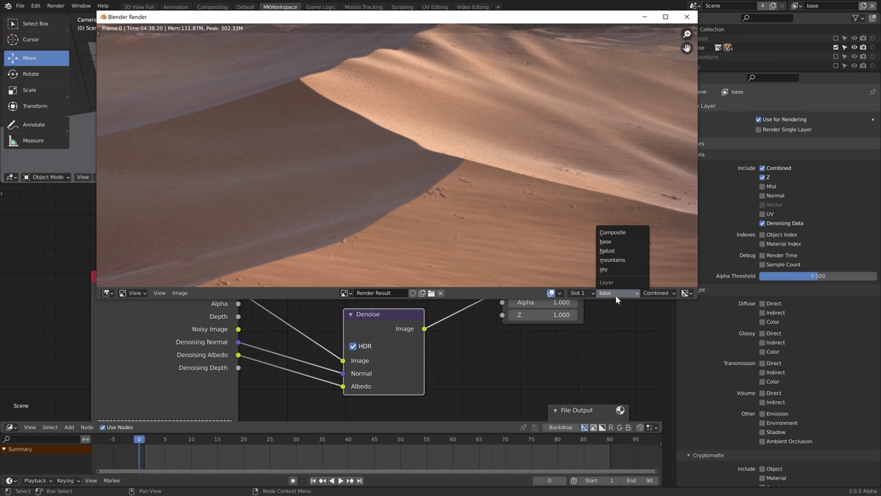
{"action": "left_click", "coordinate": [625, 235]}
{"action": "left_click", "coordinate": [651, 292]}
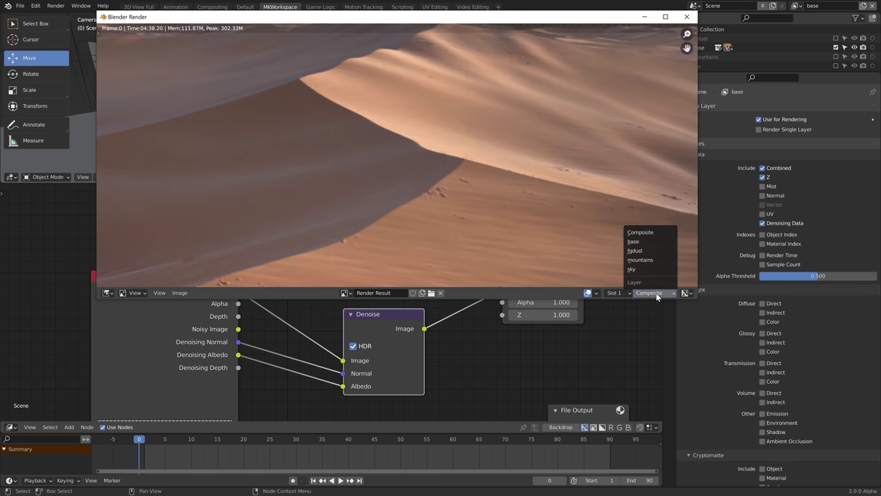
{"action": "left_click", "coordinate": [643, 249]}
{"action": "left_click", "coordinate": [616, 293]}
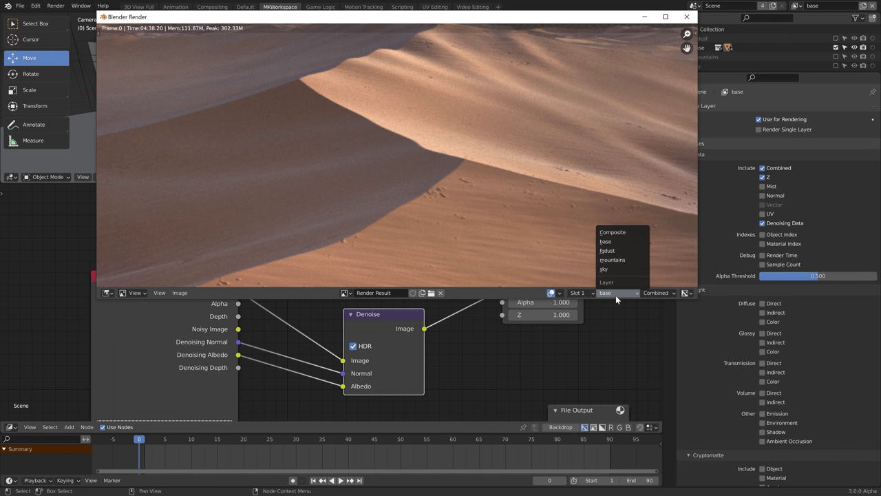
{"action": "left_click", "coordinate": [625, 235]}
{"action": "left_click", "coordinate": [649, 292]}
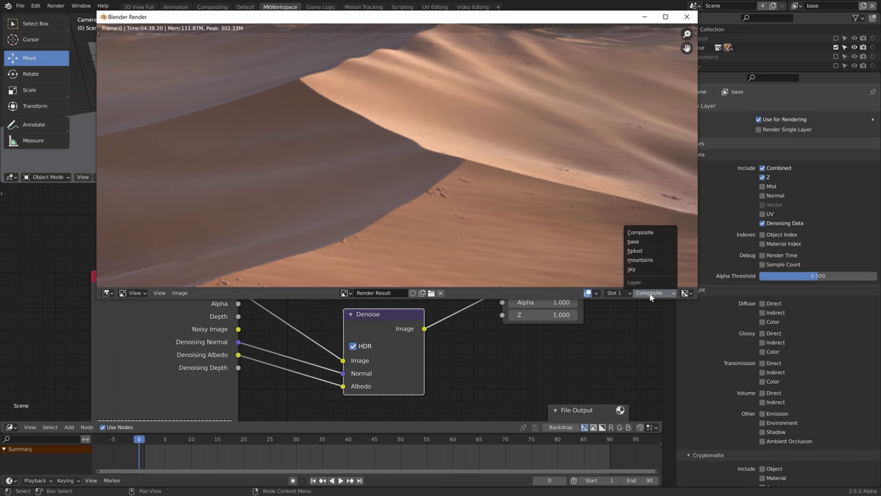
{"action": "left_click", "coordinate": [654, 240]}
{"action": "left_click", "coordinate": [618, 292]}
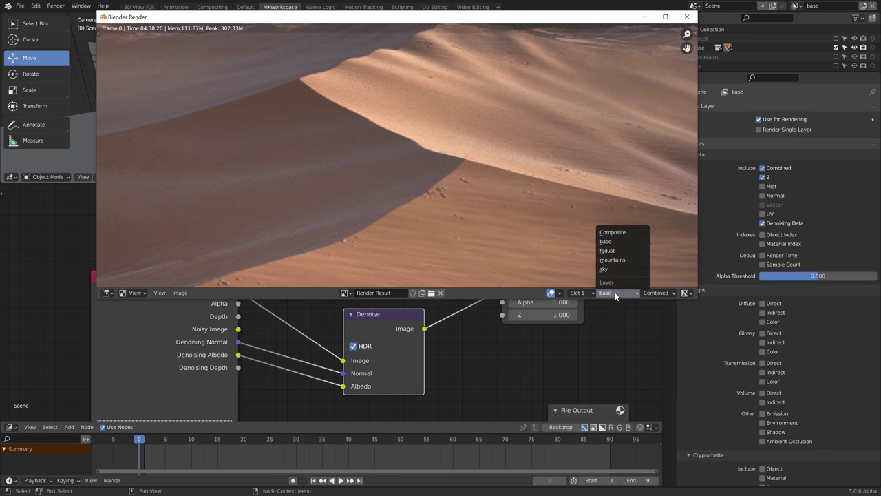
{"action": "left_click", "coordinate": [618, 234]}
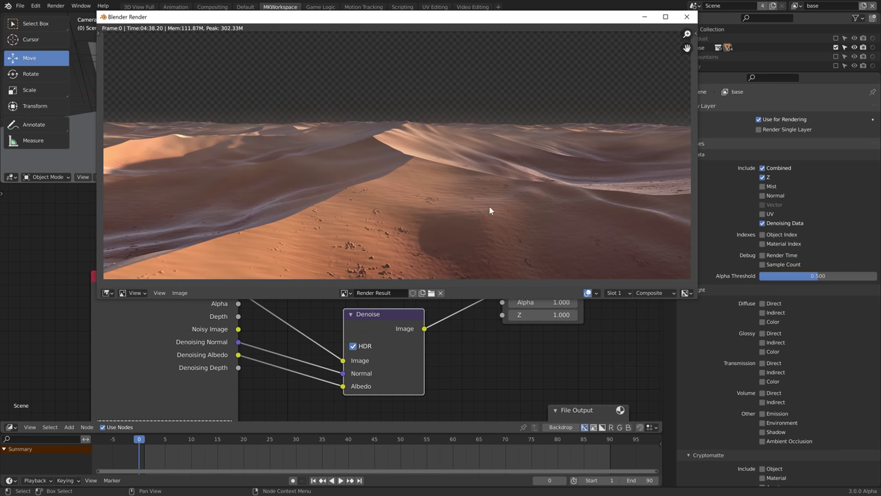
Inspect the render, view the base layer again, then return to Composite in Slot 1
{"action": "mouse_move", "coordinate": [489, 206]}
{"action": "middle_mouse_down"}
{"action": "mouse_move", "coordinate": [504, 186]}
{"action": "mouse_move", "coordinate": [488, 205]}
{"action": "middle_mouse_up"}
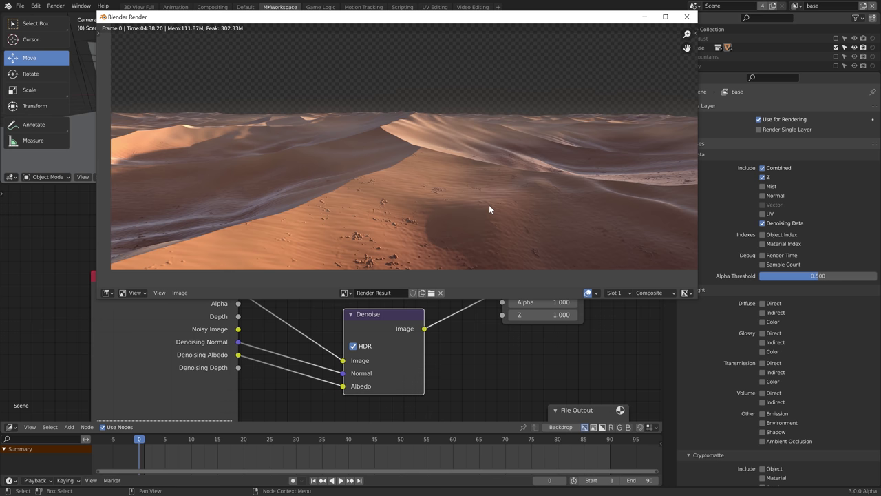
{"action": "left_click", "coordinate": [650, 293]}
{"action": "left_click", "coordinate": [640, 241]}
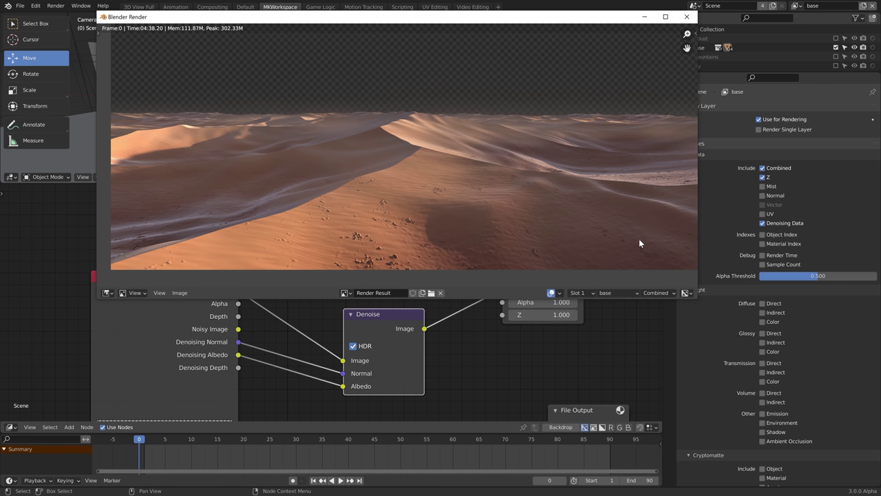
{"action": "left_click", "coordinate": [647, 292]}
{"action": "left_click", "coordinate": [629, 294]}
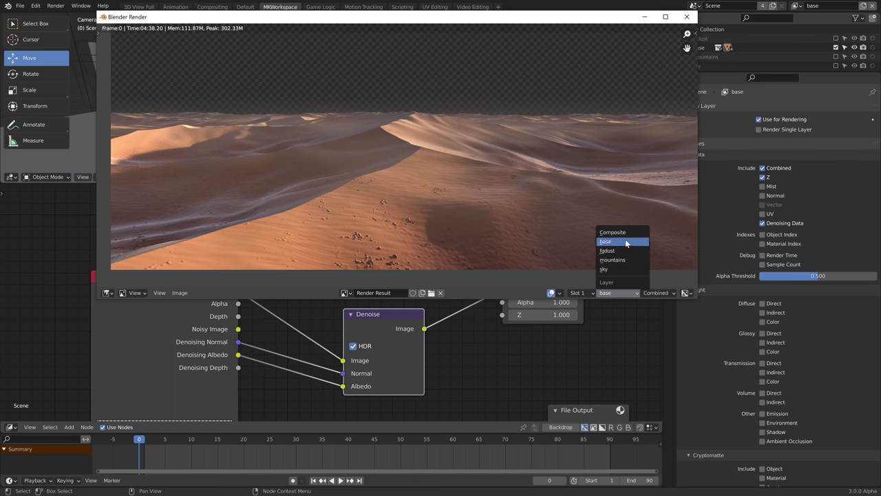
{"action": "left_click", "coordinate": [625, 235]}
{"action": "left_click", "coordinate": [615, 293]}
{"action": "left_click", "coordinate": [615, 291]}
Close the render window and enable Denoising Data on the fgdust, mountains and sky view layers
{"action": "left_click", "coordinate": [686, 17]}
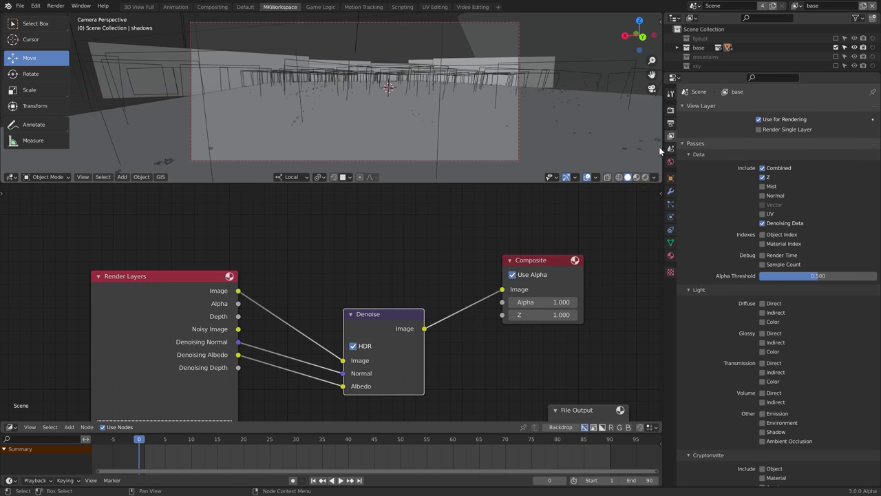
{"action": "middle_click_drag", "start_coordinate": [415, 374], "coordinate": [377, 298]}
{"action": "scroll", "coordinate": [376, 298], "scroll_direction": "down", "scroll_amount": 3}
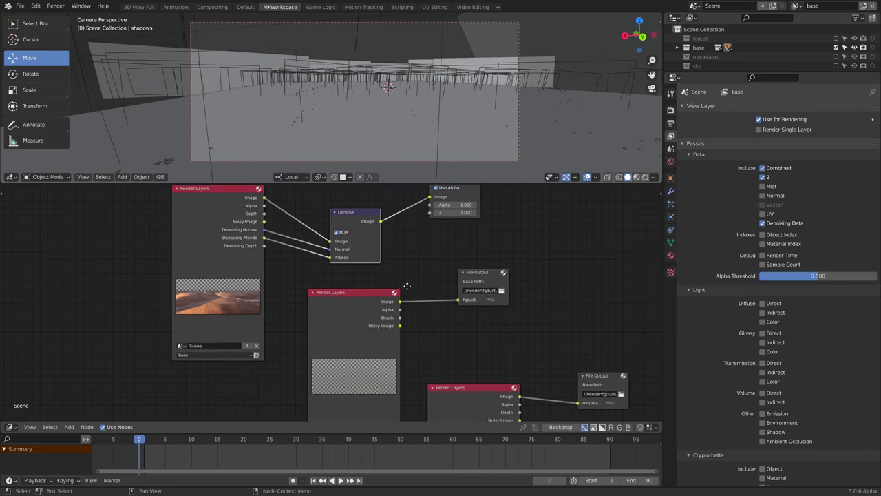
{"action": "left_click", "coordinate": [801, 5]}
{"action": "left_click", "coordinate": [703, 29]}
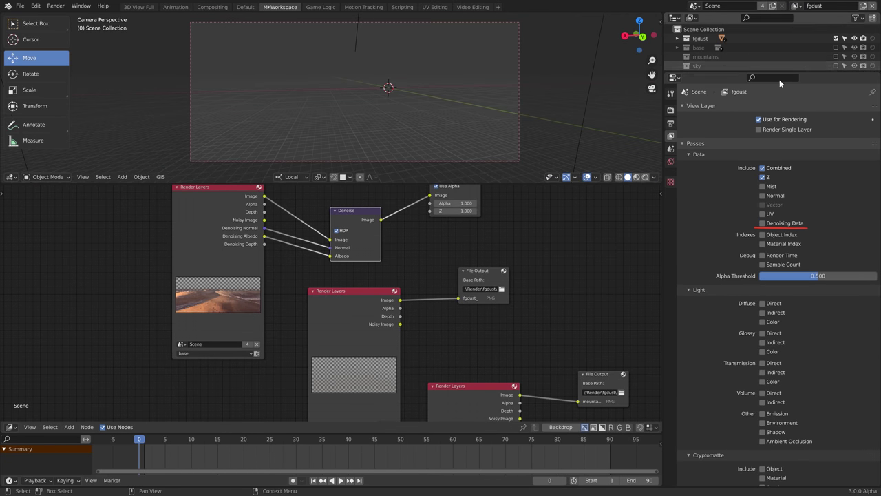
{"action": "left_click", "coordinate": [762, 223]}
{"action": "left_click", "coordinate": [801, 5]}
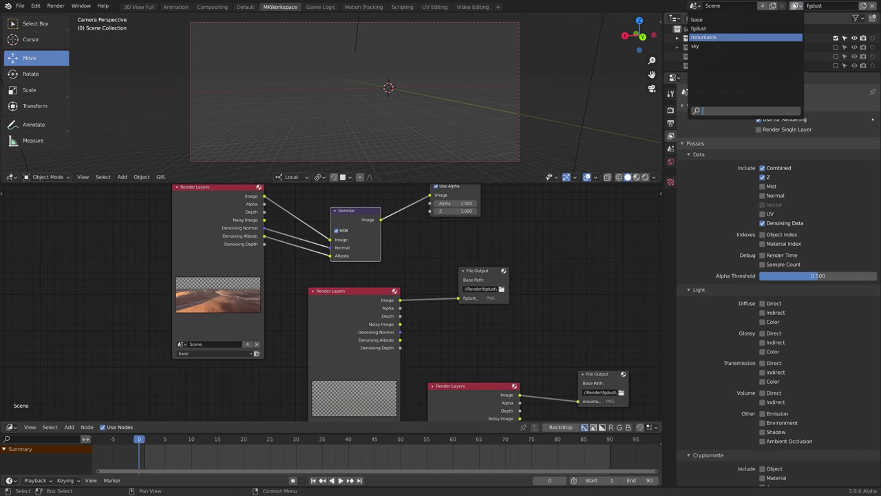
{"action": "left_click", "coordinate": [703, 38]}
{"action": "middle_click_drag", "start_coordinate": [482, 385], "coordinate": [395, 262]}
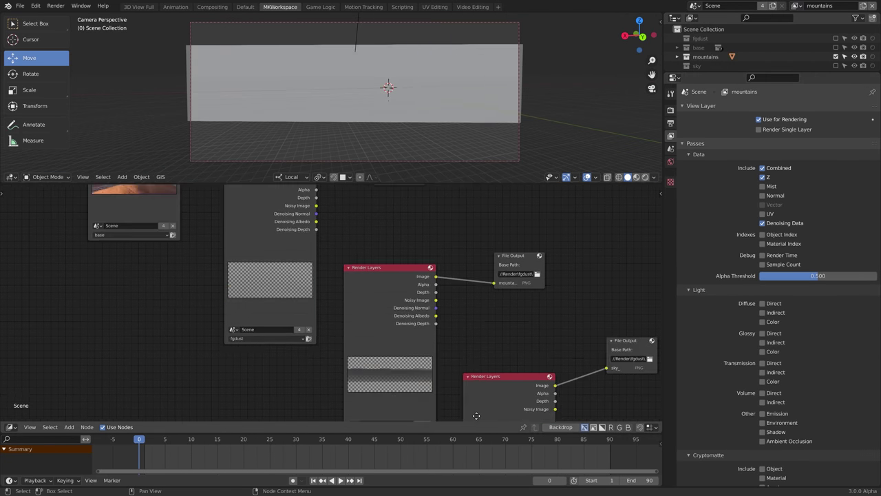
{"action": "left_click", "coordinate": [799, 6]}
{"action": "left_click", "coordinate": [697, 46]}
{"action": "middle_click_drag", "start_coordinate": [596, 419], "coordinate": [548, 413]}
{"action": "scroll", "coordinate": [482, 311], "scroll_direction": "up", "scroll_amount": 3}
Insert a Denoise node on the fgdust output link and connect its denoising passes
{"action": "key", "text": "shift+a"}
{"action": "type", "text": "deno"}
{"action": "key", "text": "Return"}
{"action": "left_click", "coordinate": [489, 302]}
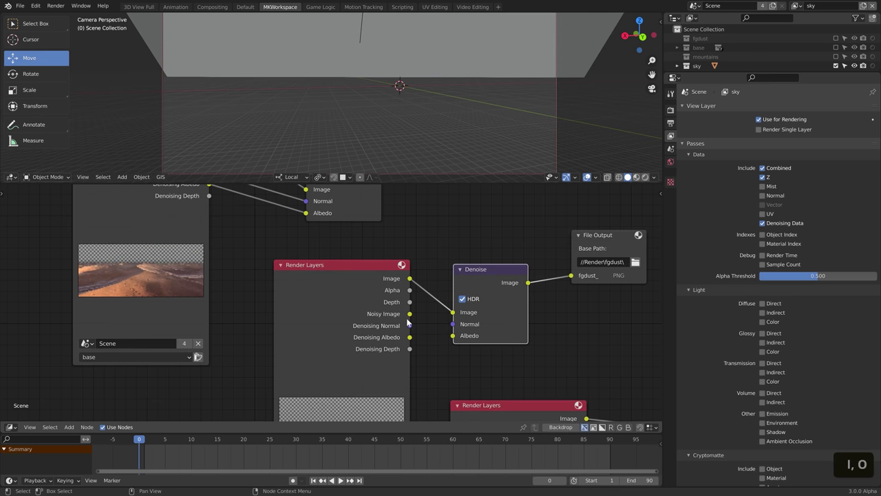
{"action": "left_click_drag", "start_coordinate": [410, 325], "coordinate": [455, 336]}
{"action": "scroll", "coordinate": [454, 336], "scroll_direction": "down", "scroll_amount": 3}
Drop a duplicated Denoise on the mountains link, wiring Denoising Normal and Albedo
{"action": "middle_click_drag", "start_coordinate": [455, 336], "coordinate": [354, 261]}
{"action": "key", "text": "shift+d"}
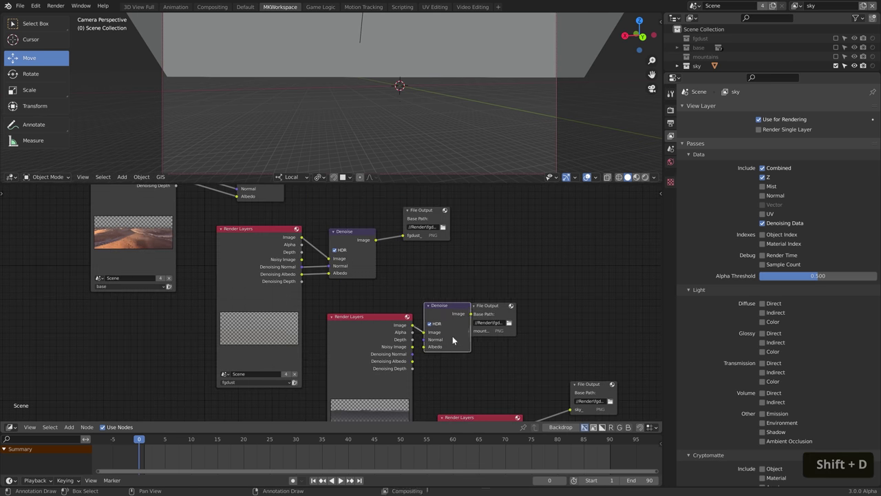
{"action": "left_click", "coordinate": [452, 335]}
{"action": "scroll", "coordinate": [452, 336], "scroll_direction": "up", "scroll_amount": 2}
{"action": "middle_click_drag", "start_coordinate": [452, 335], "coordinate": [393, 283]}
{"action": "left_click_drag", "start_coordinate": [392, 325], "coordinate": [432, 303]}
{"action": "left_click_drag", "start_coordinate": [392, 335], "coordinate": [432, 313]}
Drop another Denoise copy on the sky link, wiring Denoising Normal and Albedo
{"action": "scroll", "coordinate": [432, 314], "scroll_direction": "down", "scroll_amount": 2}
{"action": "middle_click_drag", "start_coordinate": [432, 313], "coordinate": [370, 274]}
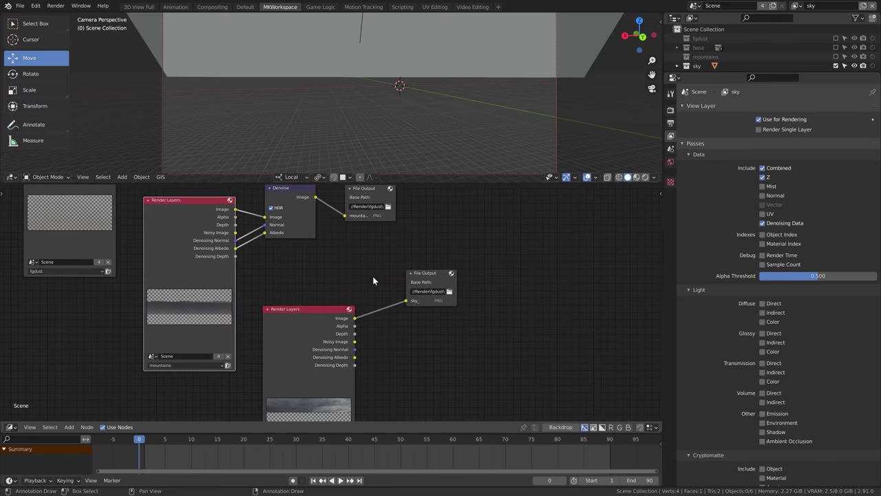
{"action": "key", "text": "shift+d"}
{"action": "left_click", "coordinate": [402, 290]}
{"action": "scroll", "coordinate": [403, 289], "scroll_direction": "up", "scroll_amount": 2}
{"action": "left_click_drag", "start_coordinate": [362, 366], "coordinate": [402, 328]}
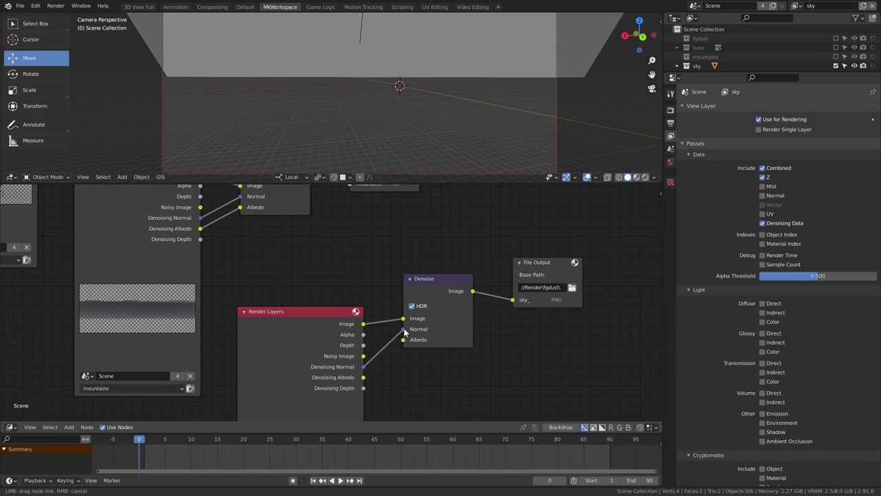
{"action": "left_click_drag", "start_coordinate": [362, 378], "coordinate": [403, 339]}
{"action": "scroll", "coordinate": [485, 372], "scroll_direction": "down", "scroll_amount": 4}
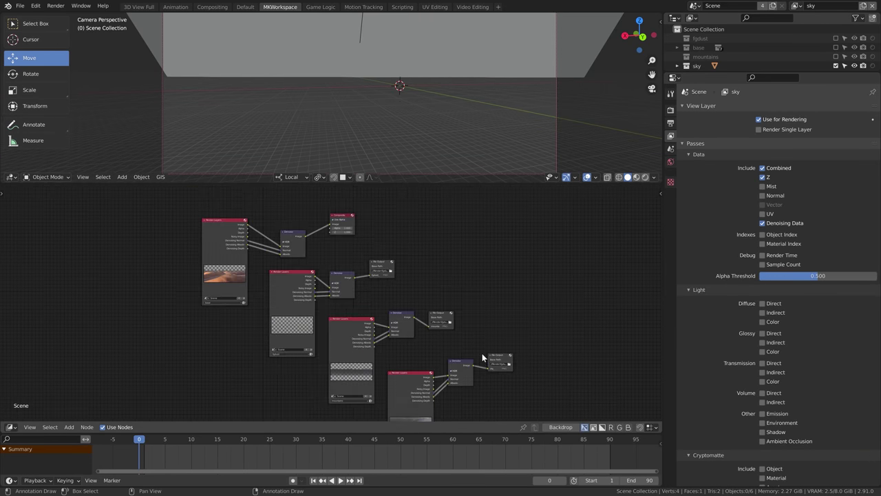
Maximize the node editor and render the animation with Ctrl+F12
{"action": "middle_click_drag", "start_coordinate": [478, 347], "coordinate": [459, 310]}
{"action": "key", "text": "ctrl+space"}
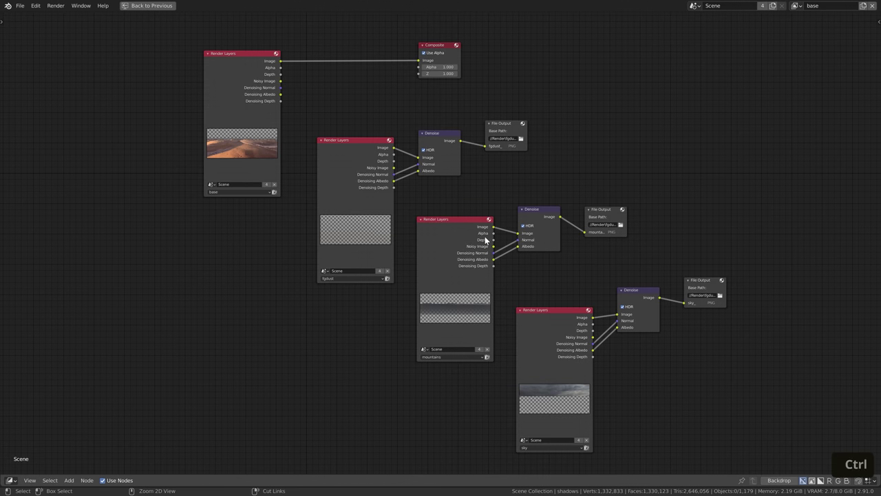
{"action": "key", "text": "ctrl+F12"}
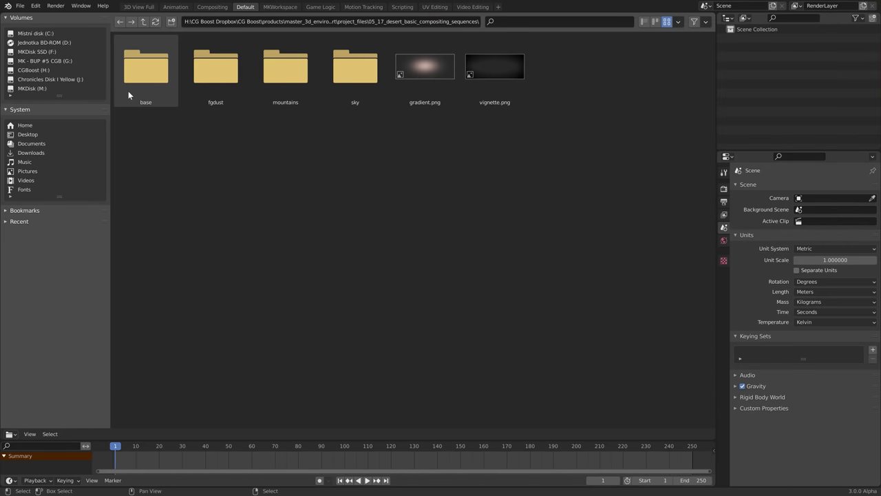
Browse the base, fgdust, mountains and sky folders to confirm their PNG frames
{"action": "double_click", "coordinate": [128, 91]}
{"action": "left_click", "coordinate": [143, 21]}
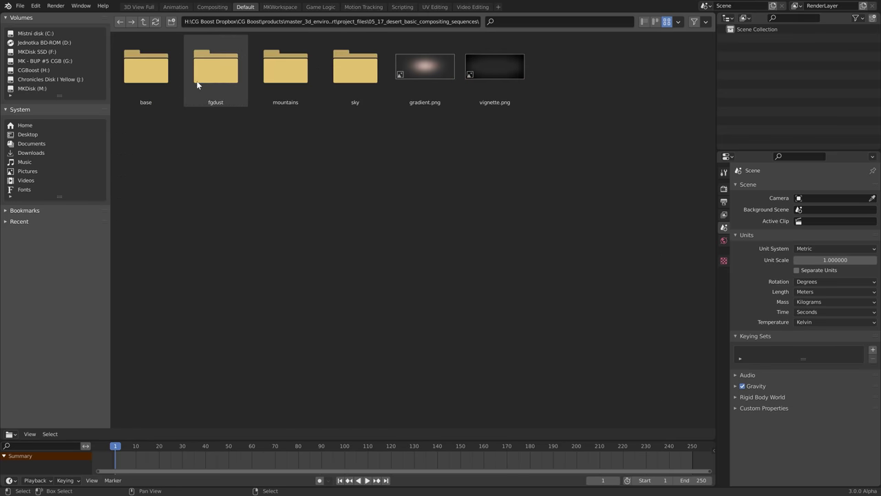
{"action": "double_click", "coordinate": [209, 87]}
{"action": "left_click", "coordinate": [144, 21]}
{"action": "double_click", "coordinate": [282, 70]}
{"action": "left_click", "coordinate": [143, 21]}
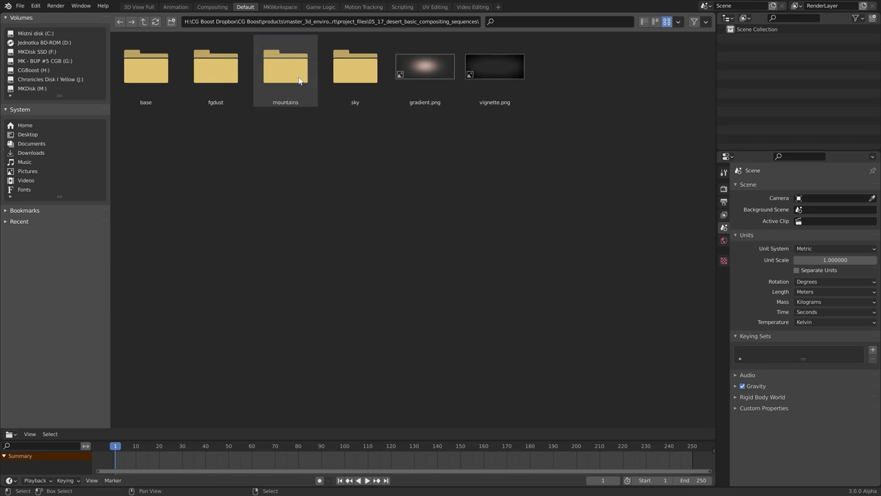
{"action": "double_click", "coordinate": [348, 77]}
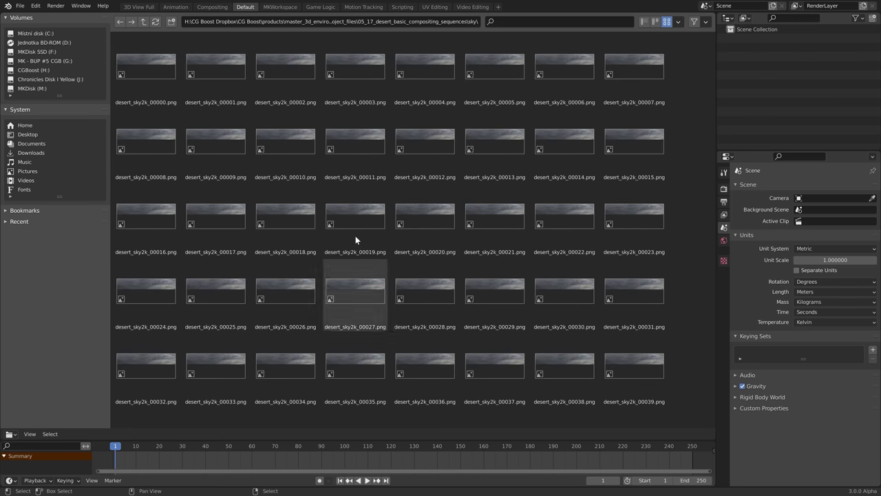
{"action": "left_click", "coordinate": [143, 21]}
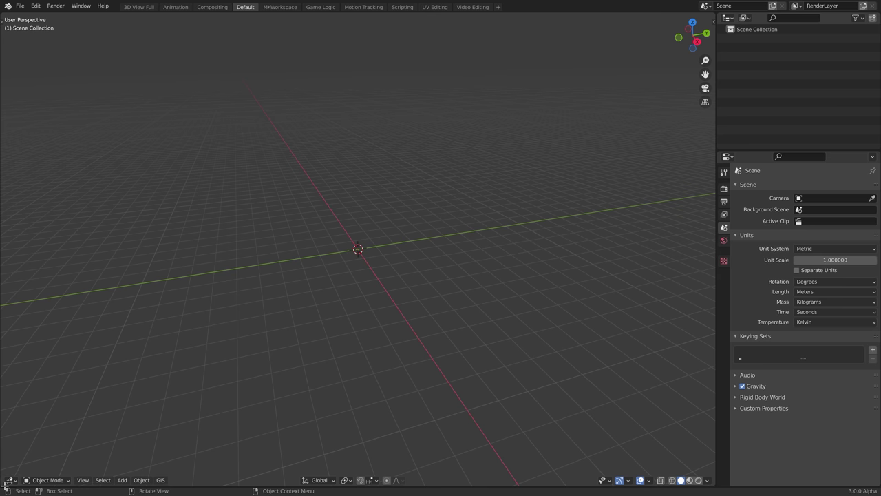
Switch the area to the Compositor, split a Timeline below it, and hide the sidebar
{"action": "left_click", "coordinate": [10, 480]}
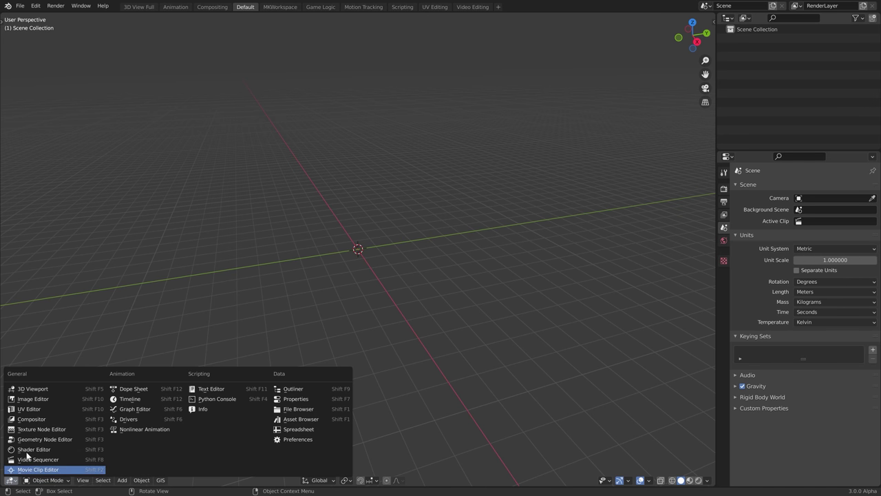
{"action": "left_click", "coordinate": [40, 418]}
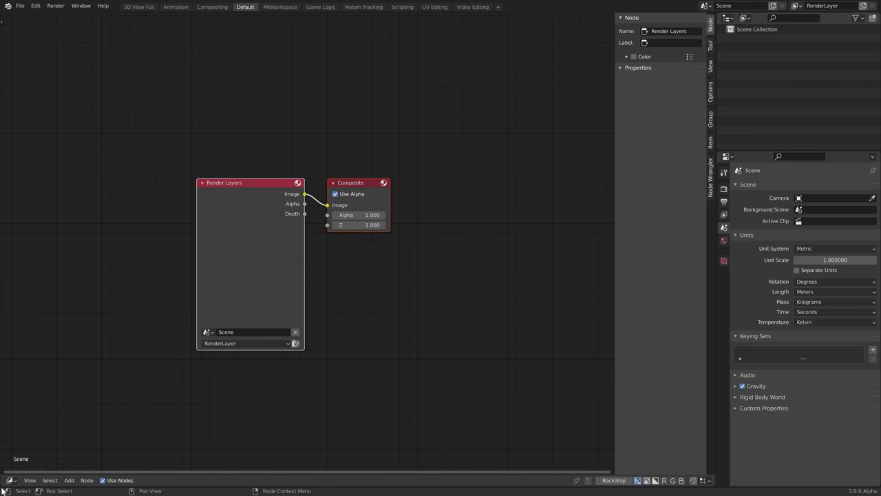
{"action": "left_click_drag", "start_coordinate": [5, 488], "coordinate": [6, 421]}
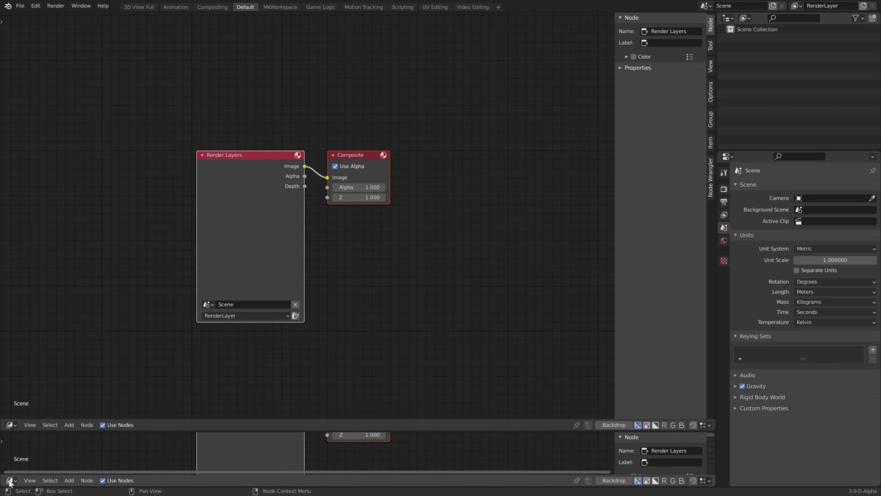
{"action": "left_click", "coordinate": [10, 479]}
{"action": "left_click", "coordinate": [128, 399]}
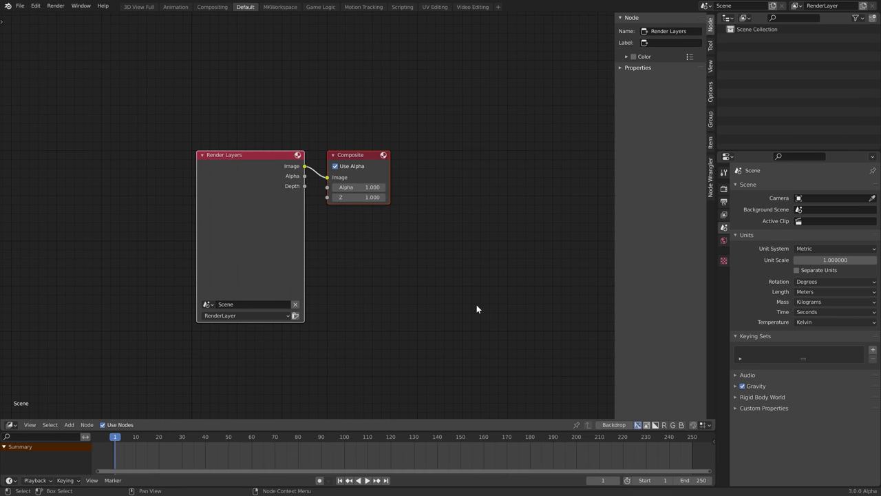
{"action": "key", "text": "n"}
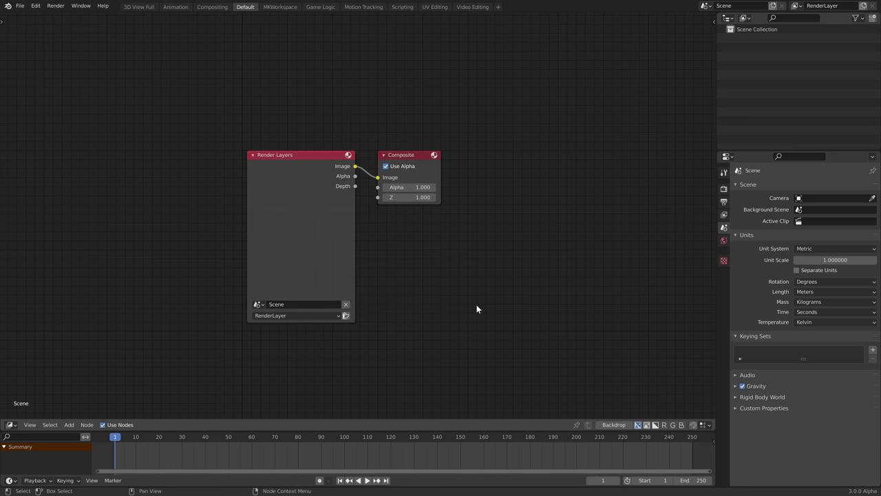
Add an Image node to the left of Render Layers
{"action": "key", "text": "shift"}
{"action": "key", "text": "shift+a"}
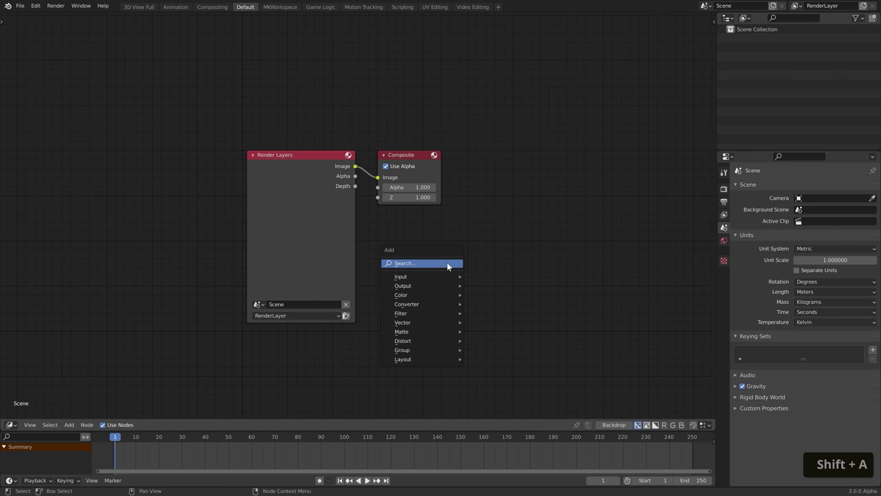
{"action": "type", "text": "image"}
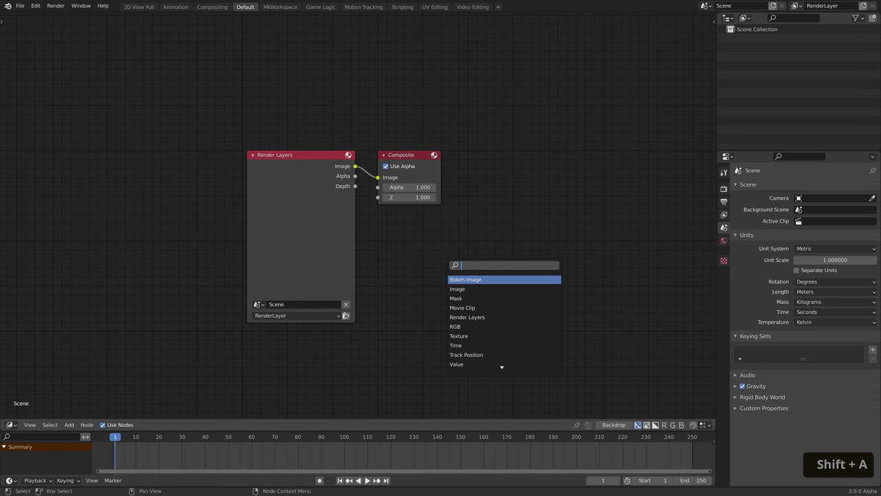
{"action": "key", "text": "Return"}
{"action": "left_click", "coordinate": [124, 134]}
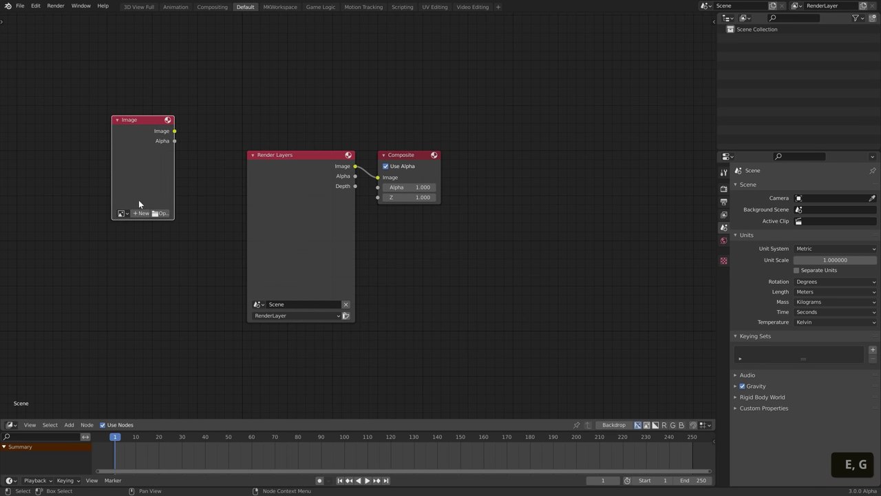
Load the 46 desert_base2k frames into the Image node as an image sequence
{"action": "left_click", "coordinate": [161, 212]}
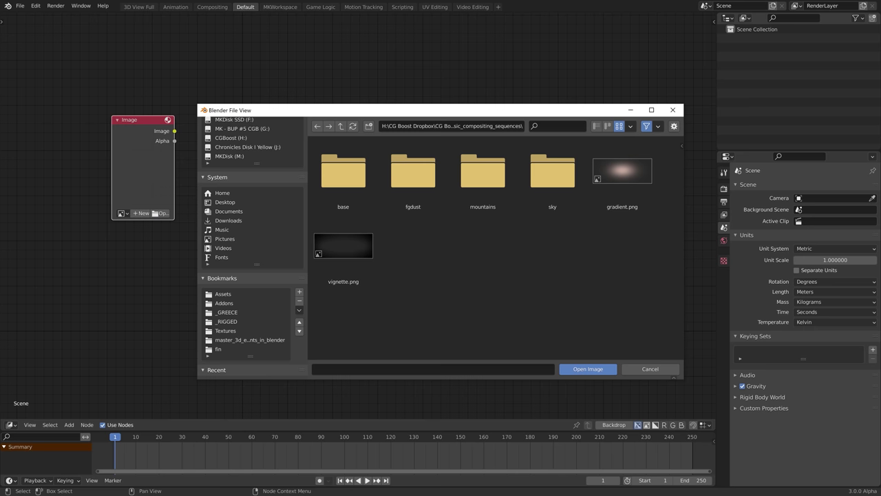
{"action": "key", "text": "space"}
{"action": "key", "text": "space"}
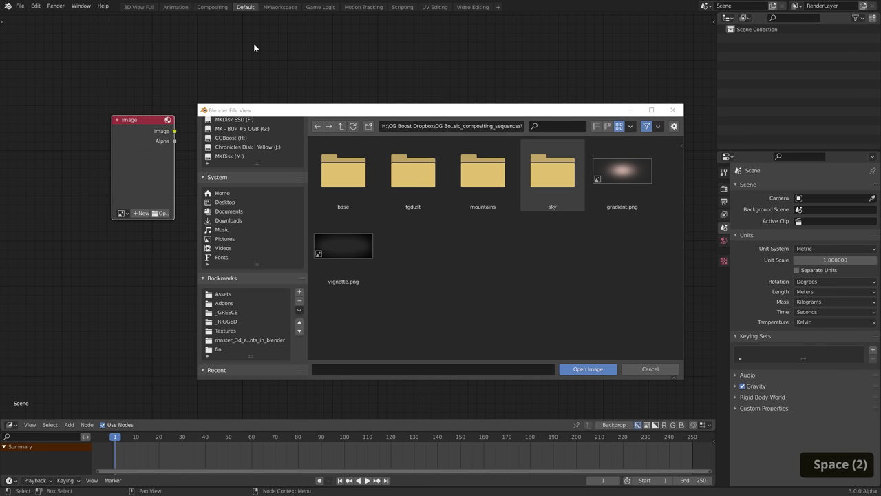
{"action": "double_click", "coordinate": [347, 166]}
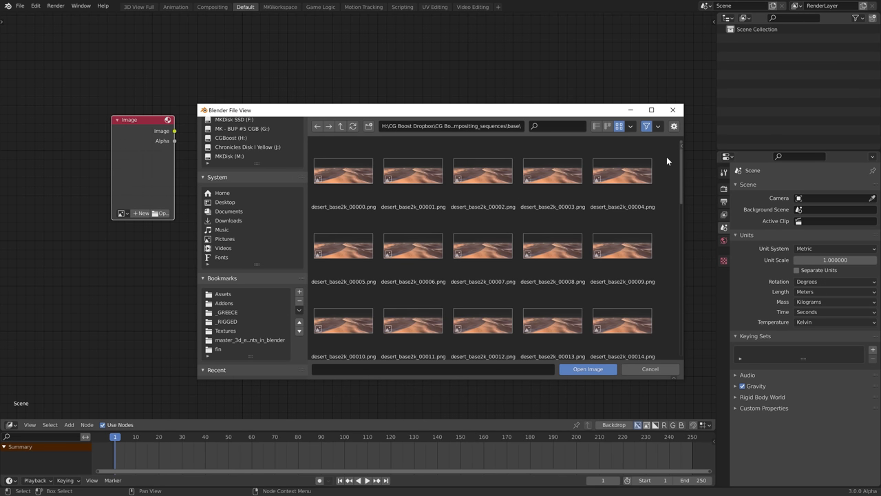
{"action": "key", "text": "n"}
{"action": "left_click_drag", "start_coordinate": [629, 161], "coordinate": [575, 161]}
{"action": "key", "text": "a"}
{"action": "key", "text": "a"}
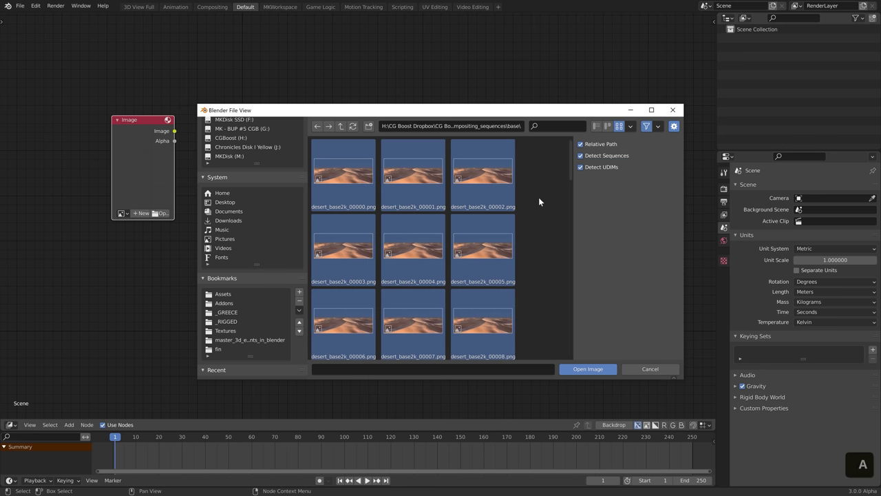
{"action": "scroll", "coordinate": [538, 197], "scroll_direction": "down", "scroll_amount": 5}
{"action": "left_click_drag", "start_coordinate": [583, 175], "coordinate": [584, 332]}
{"action": "left_click", "coordinate": [600, 370]}
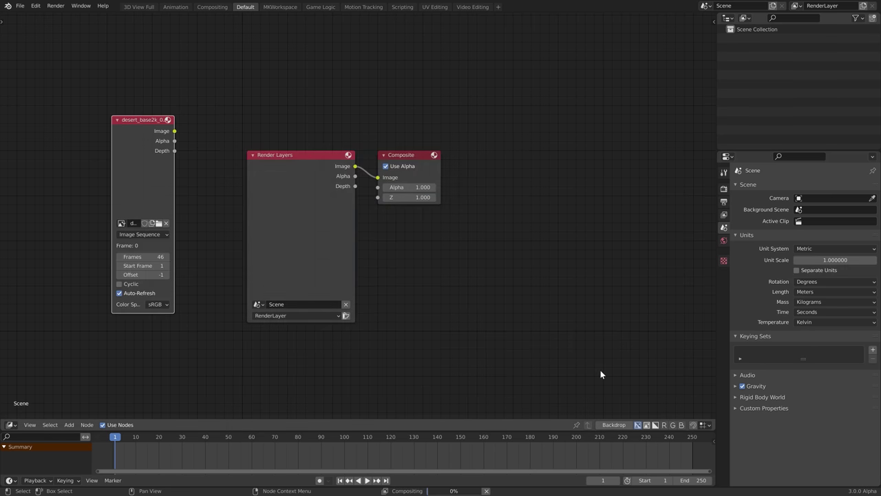
{"action": "key", "text": "Home"}
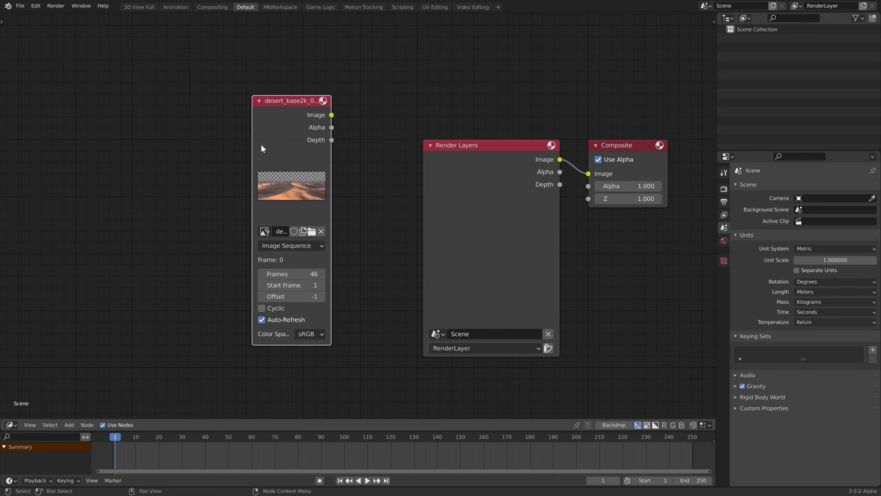
Connect the desert image output to Composite and delete the Render Layers node
{"action": "scroll", "coordinate": [103, 203], "scroll_direction": "up", "scroll_amount": 1}
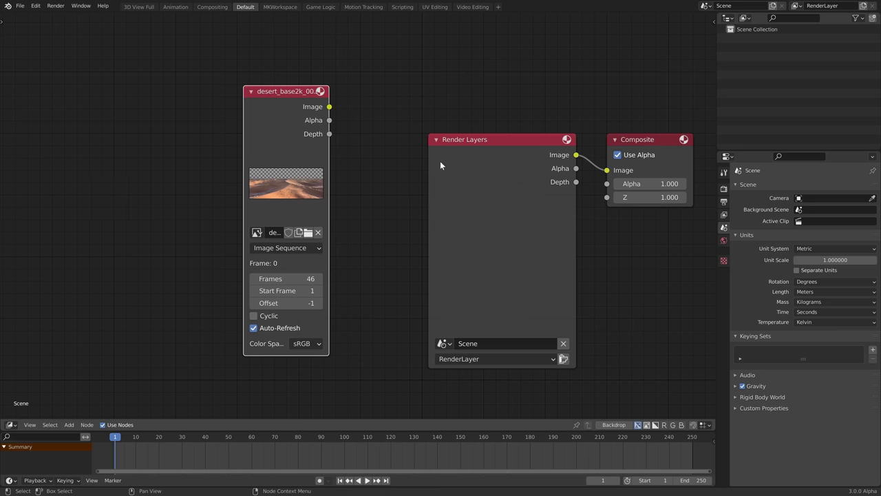
{"action": "middle_click_drag", "start_coordinate": [439, 165], "coordinate": [319, 190]}
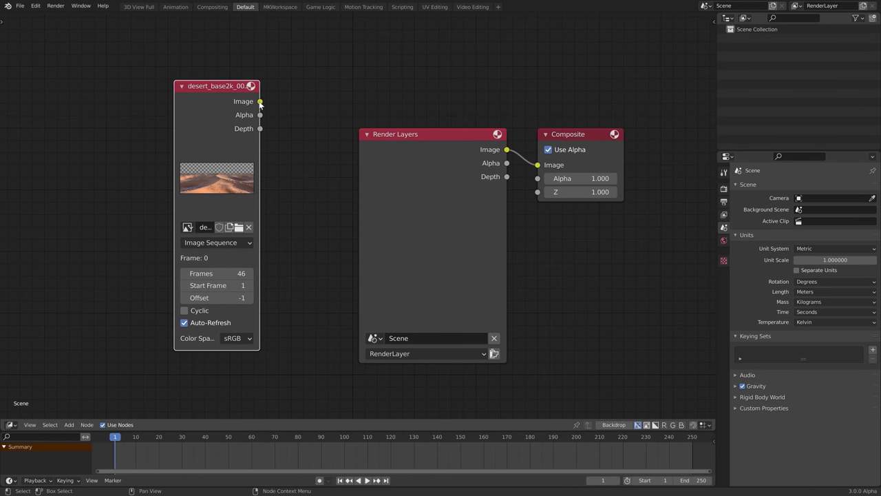
{"action": "left_click_drag", "start_coordinate": [260, 102], "coordinate": [539, 165]}
{"action": "left_click", "coordinate": [466, 145]}
{"action": "key", "text": "Delete"}
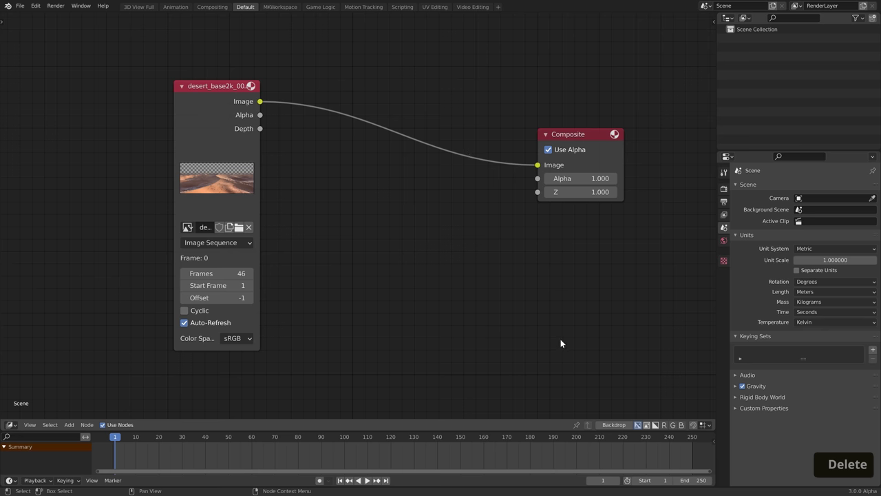
Add a Viewer node below Composite and feed it the desert image
{"action": "key", "text": "shift+a"}
{"action": "type", "text": "vi"}
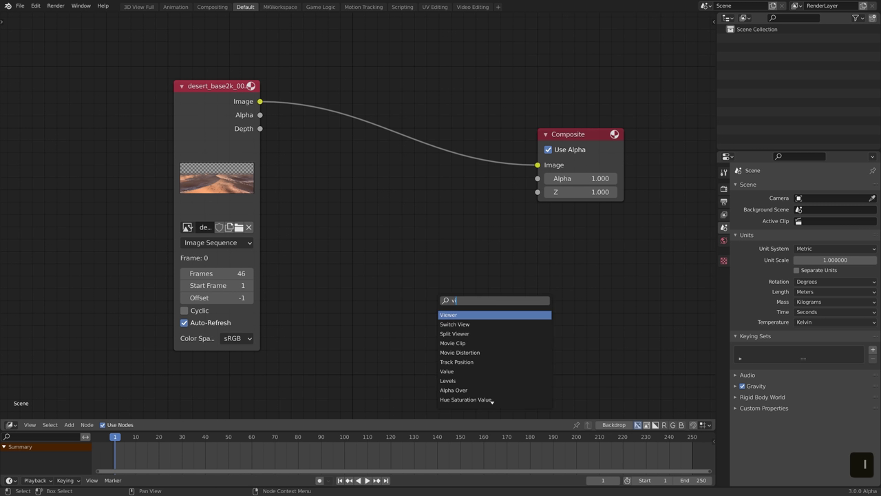
{"action": "key", "text": "Return"}
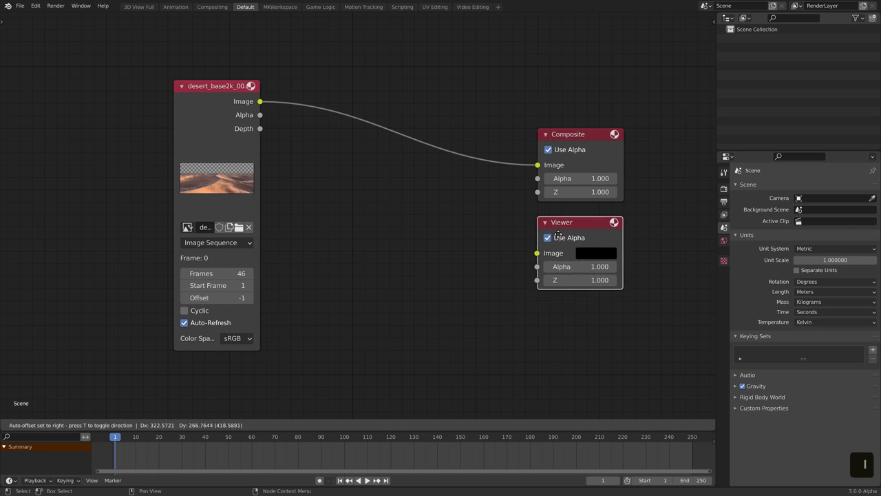
{"action": "left_click", "coordinate": [661, 276]}
{"action": "middle_click_drag", "start_coordinate": [670, 278], "coordinate": [642, 271]}
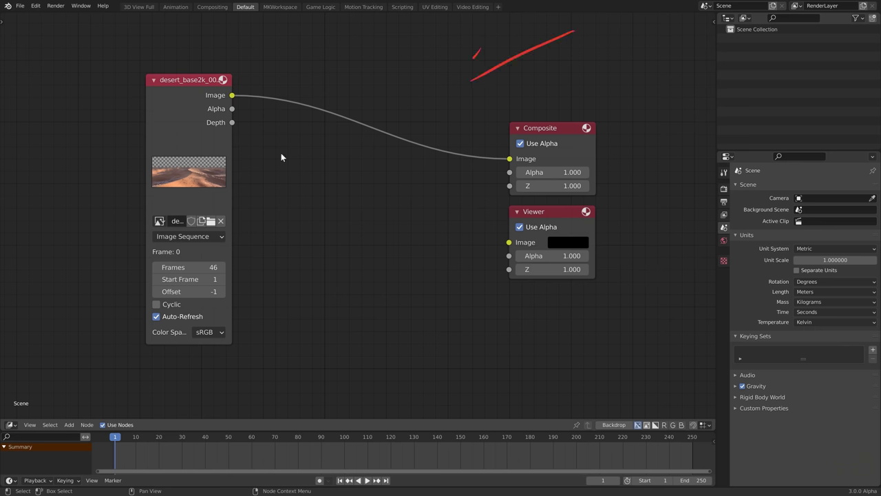
{"action": "left_click_drag", "start_coordinate": [232, 95], "coordinate": [508, 243]}
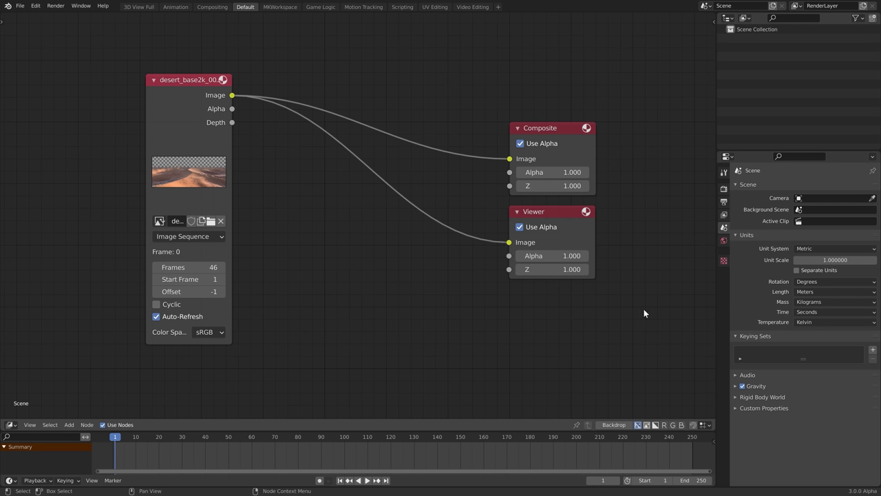
{"action": "key", "text": "n"}
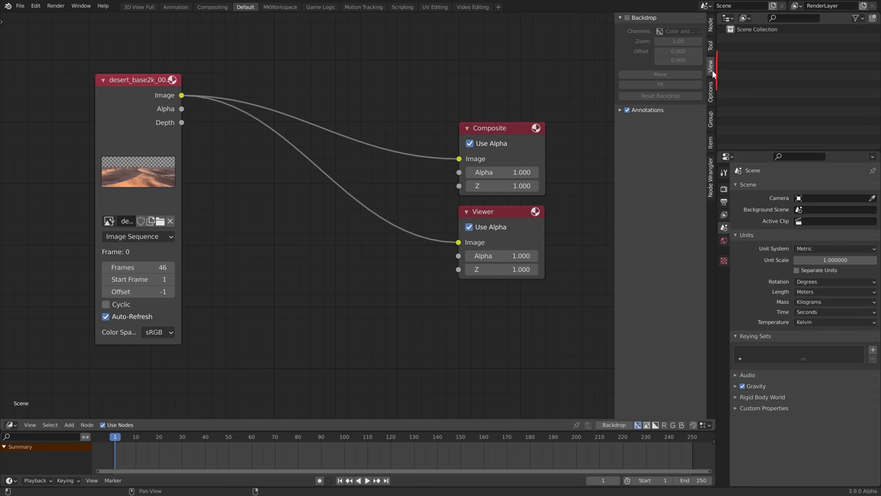
Show the backdrop at 0.80 zoom with Y offset 457.3, with the nodes panned below it
{"action": "left_click", "coordinate": [627, 17]}
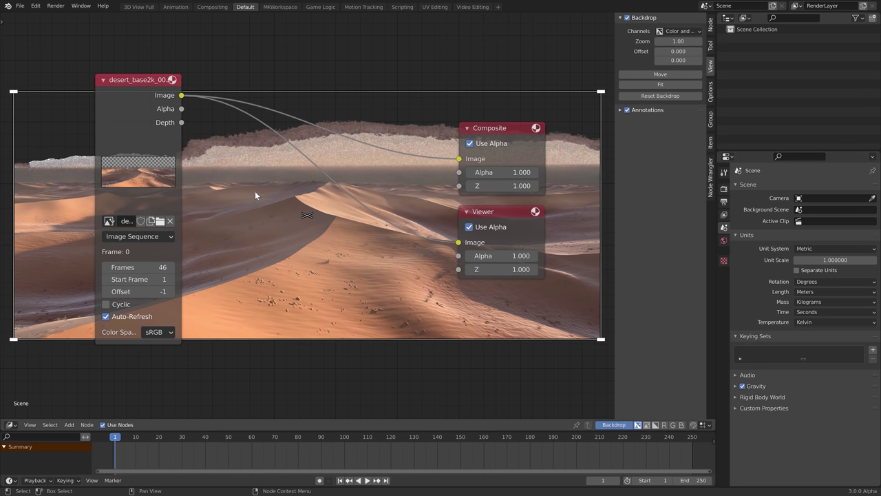
{"action": "scroll", "coordinate": [276, 211], "scroll_direction": "down", "scroll_amount": 2}
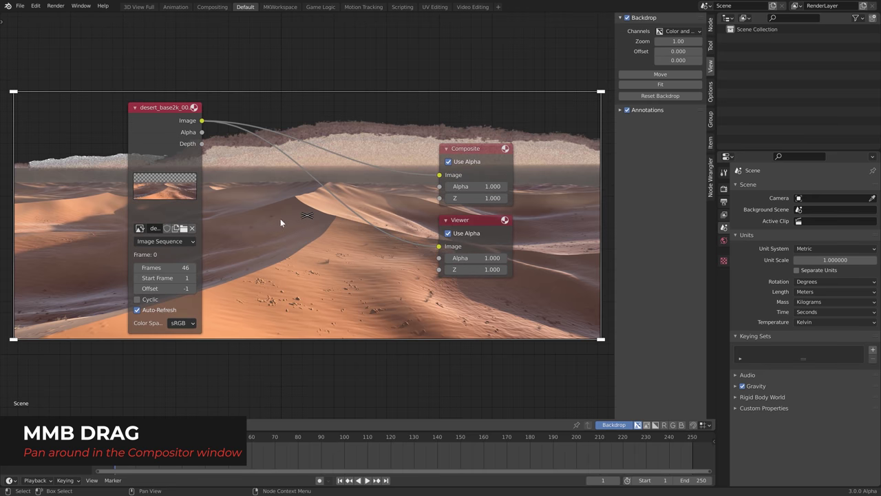
{"action": "middle_click_drag", "start_coordinate": [286, 242], "coordinate": [303, 250]}
{"action": "scroll", "coordinate": [302, 246], "scroll_direction": "down", "scroll_amount": 1}
{"action": "scroll", "coordinate": [302, 246], "scroll_direction": "up", "scroll_amount": 1}
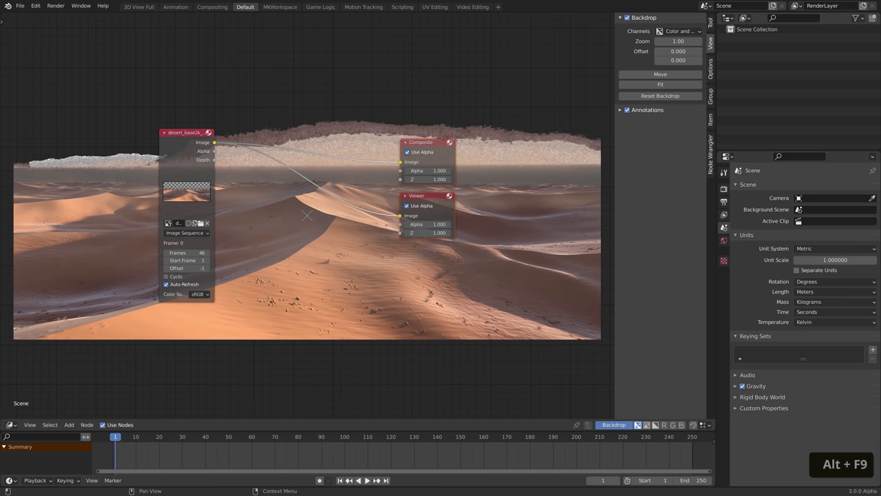
{"action": "key", "text": "space"}
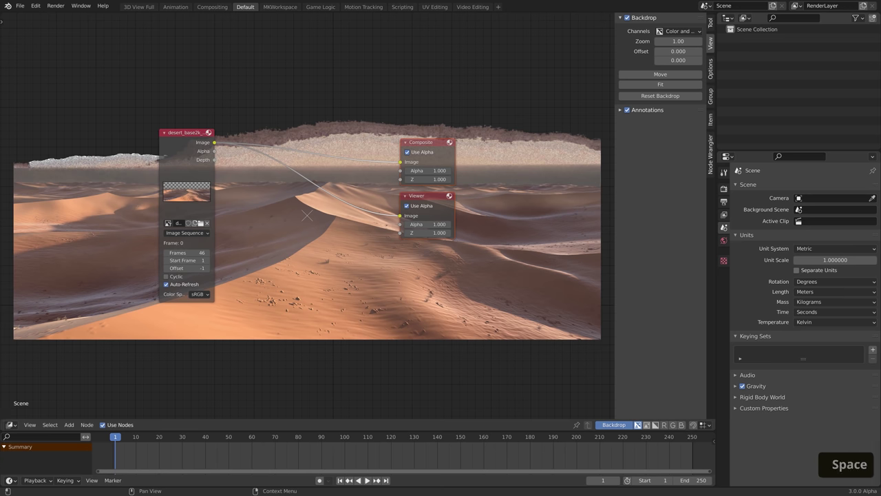
{"action": "left_click", "coordinate": [678, 41]}
{"action": "type", "text": "0.82"}
{"action": "key", "text": "Return"}
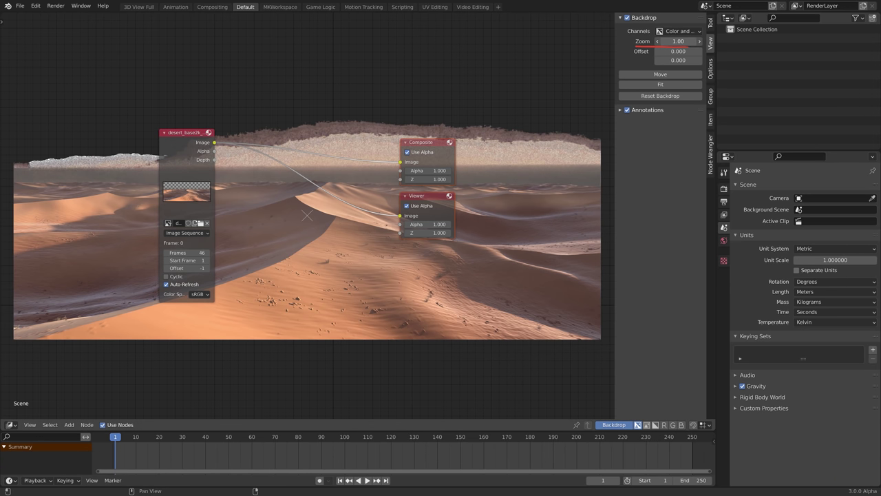
{"action": "left_click_drag", "start_coordinate": [678, 41], "coordinate": [699, 60]}
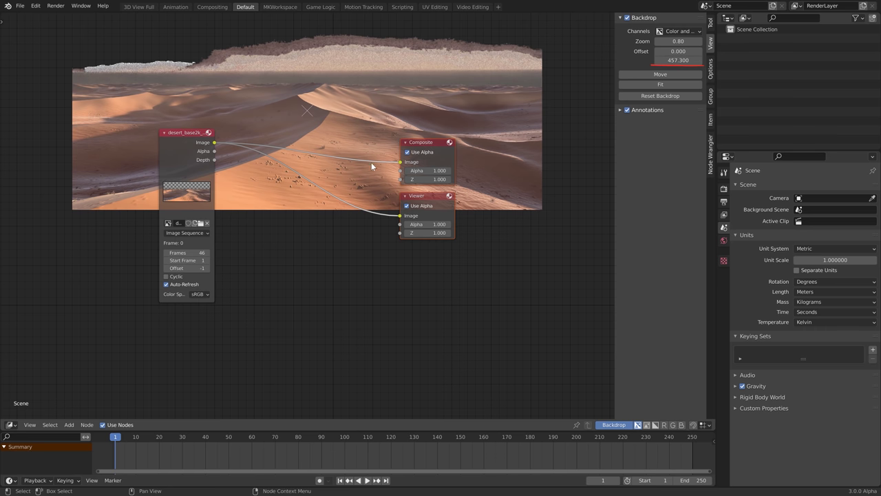
{"action": "middle_click_drag", "start_coordinate": [371, 165], "coordinate": [379, 258]}
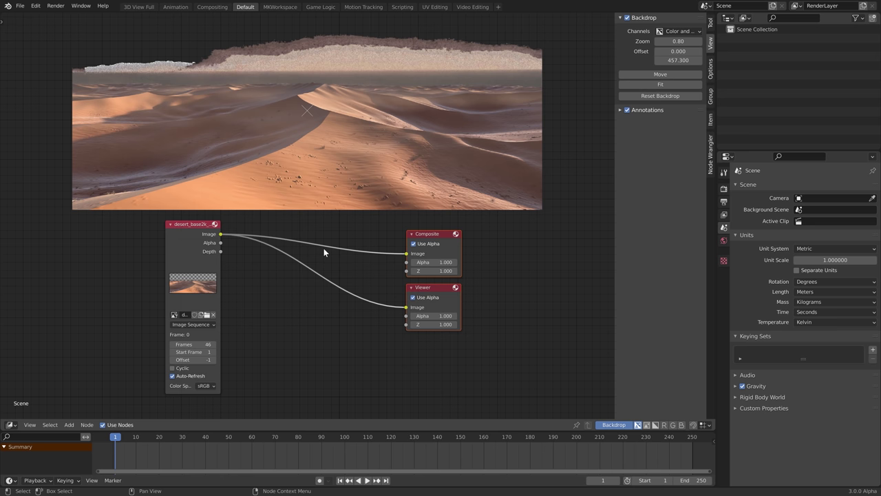
Add an Alpha Over node below the existing links
{"action": "left_click", "coordinate": [337, 234]}
{"action": "key", "text": "shift"}
{"action": "key", "text": "shift+a"}
{"action": "type", "text": "alpha"}
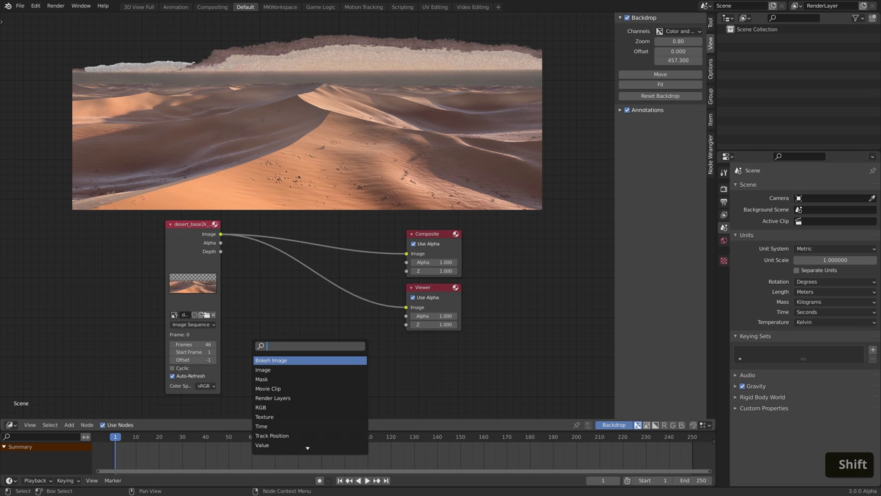
{"action": "key", "text": "Down"}
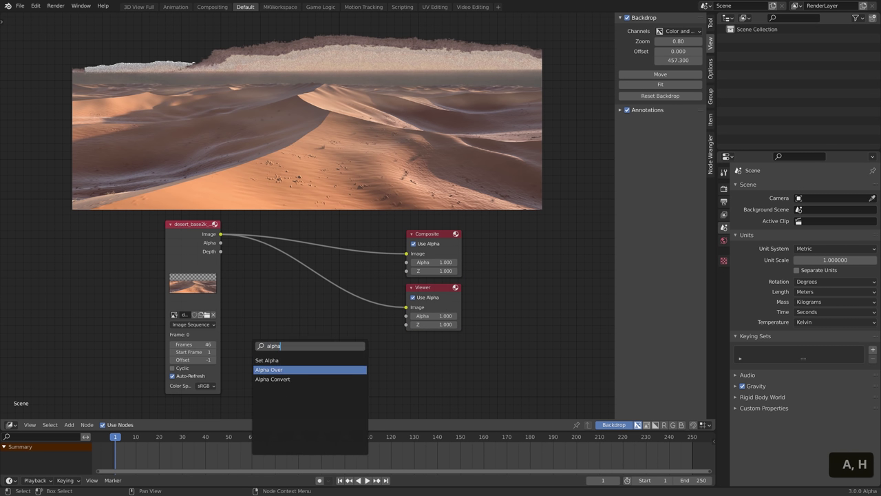
{"action": "key", "text": "Return"}
{"action": "left_click", "coordinate": [255, 304]}
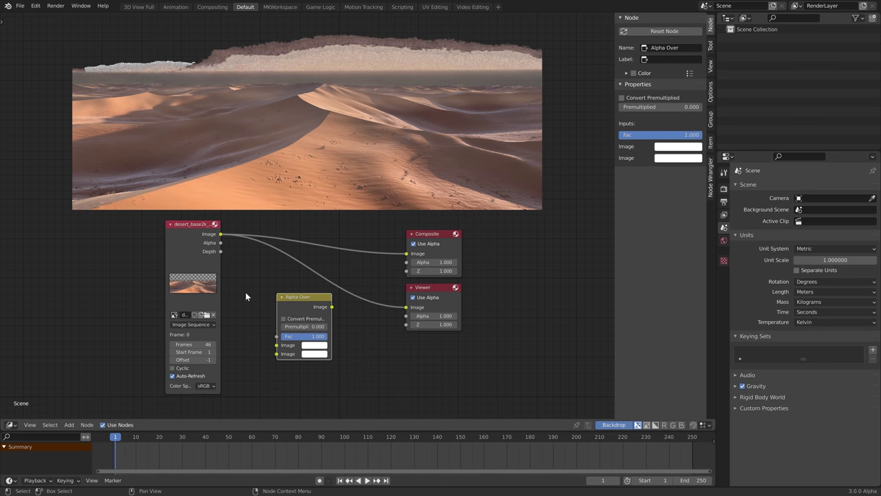
Move the desert image node further left and label it 'Desert Base'
{"action": "left_click", "coordinate": [210, 260]}
{"action": "key", "text": "g"}
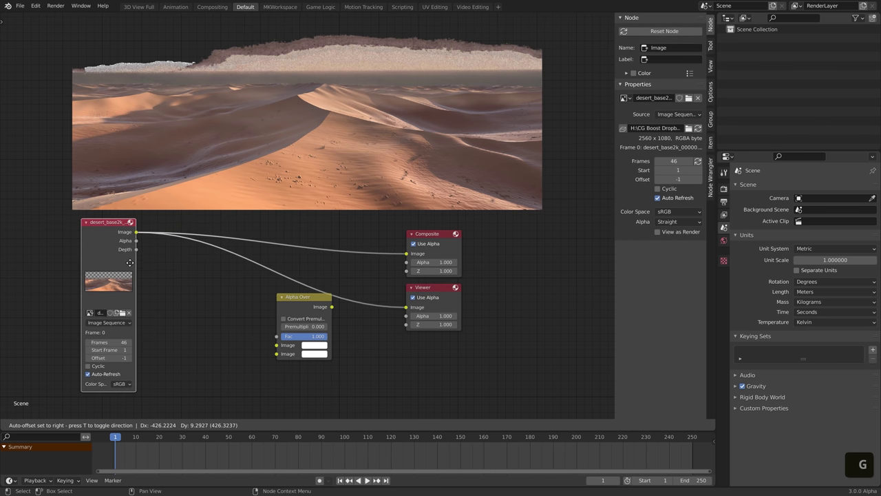
{"action": "left_click", "coordinate": [125, 260]}
{"action": "left_click", "coordinate": [668, 59]}
{"action": "type", "text": "Desert Base"}
{"action": "key", "text": "Return"}
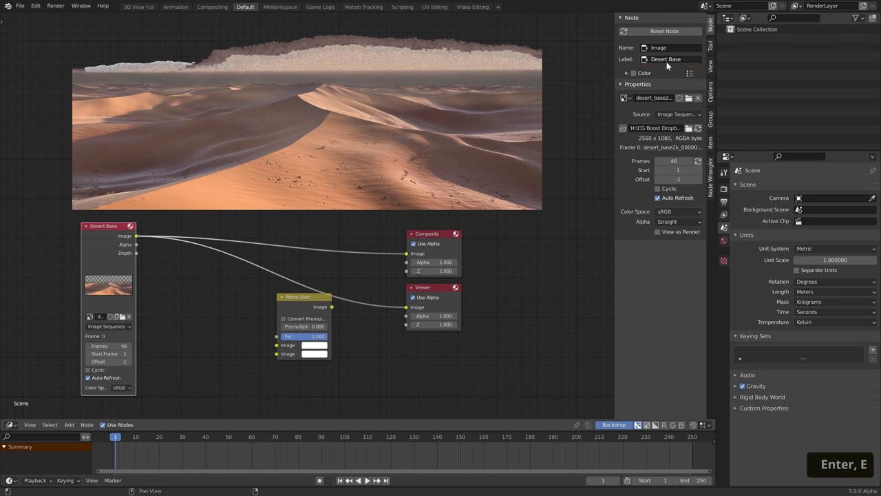
Duplicate Desert Base and load the desert mountains frame sequence into the copy
{"action": "key", "text": "shift+d"}
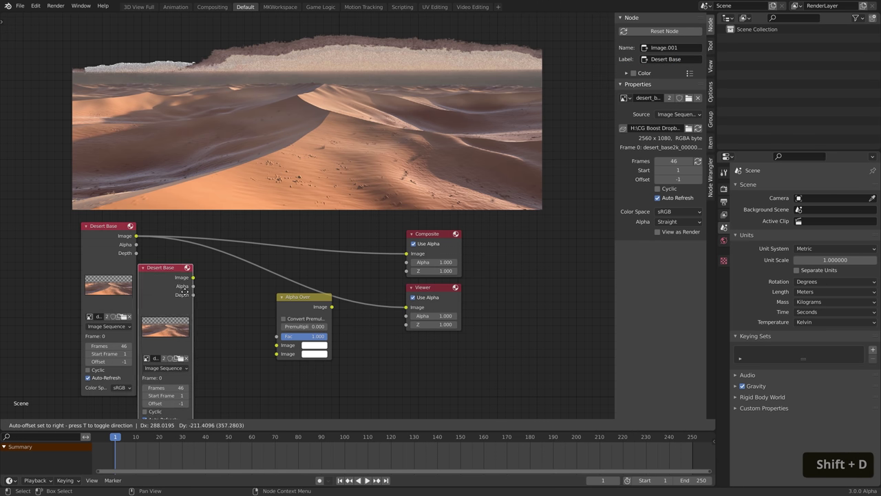
{"action": "left_click", "coordinate": [199, 285]}
{"action": "left_click", "coordinate": [201, 355]}
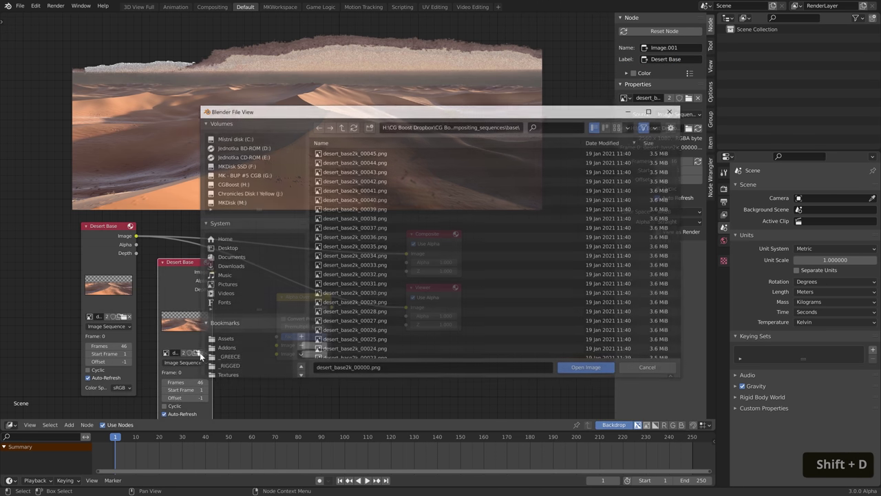
{"action": "left_click", "coordinate": [341, 126]}
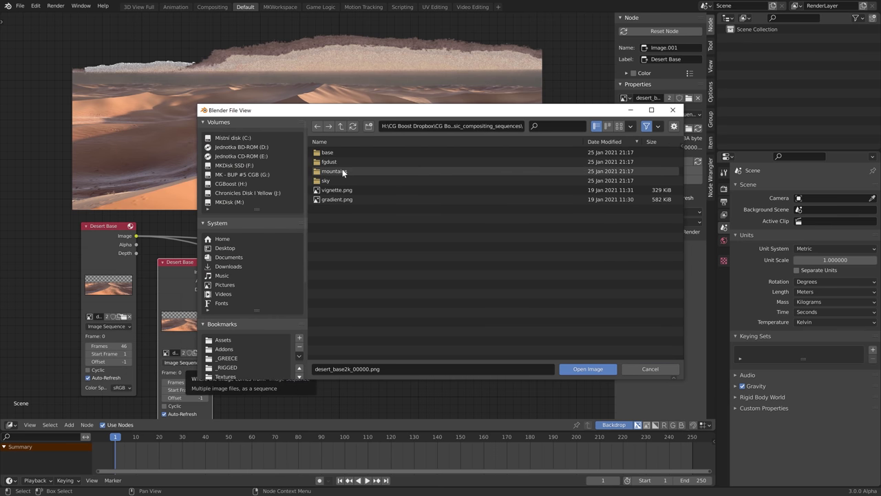
{"action": "double_click", "coordinate": [342, 170]}
{"action": "key", "text": "a"}
{"action": "key", "text": "Return"}
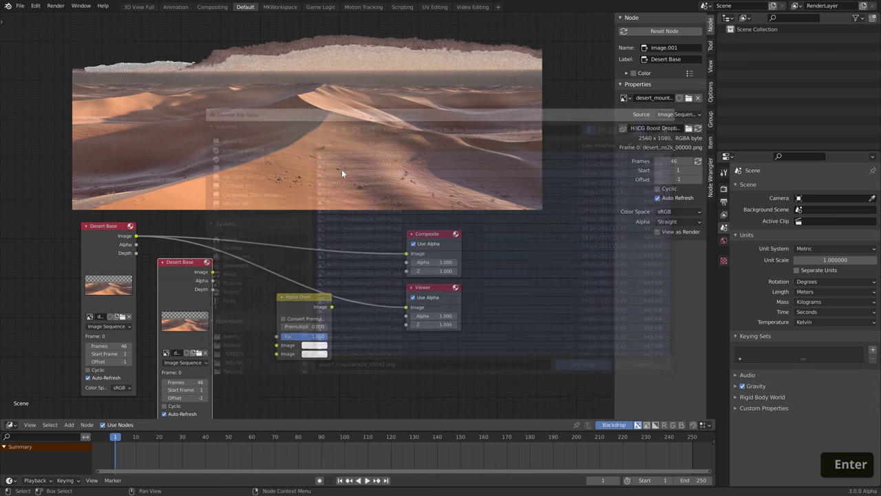
{"action": "scroll", "coordinate": [244, 330], "scroll_direction": "up", "scroll_amount": 3}
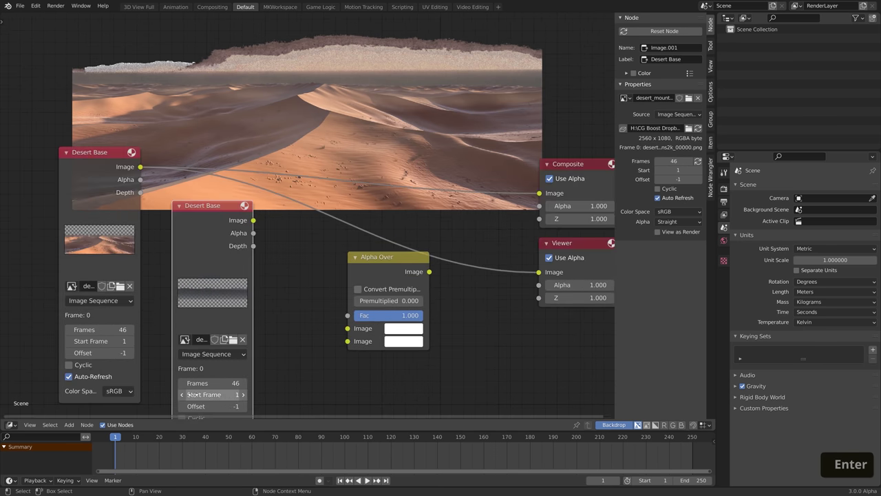
{"action": "scroll", "coordinate": [304, 276], "scroll_direction": "down", "scroll_amount": 2}
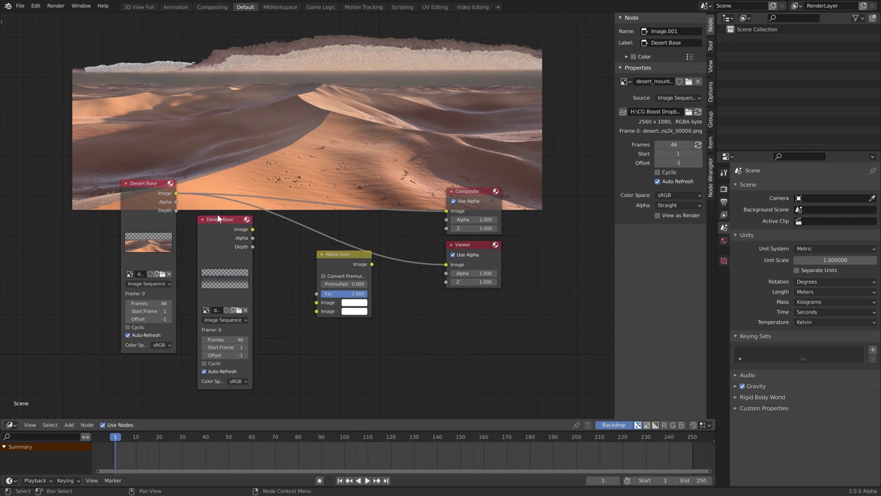
{"action": "left_click_drag", "start_coordinate": [220, 219], "coordinate": [215, 259]}
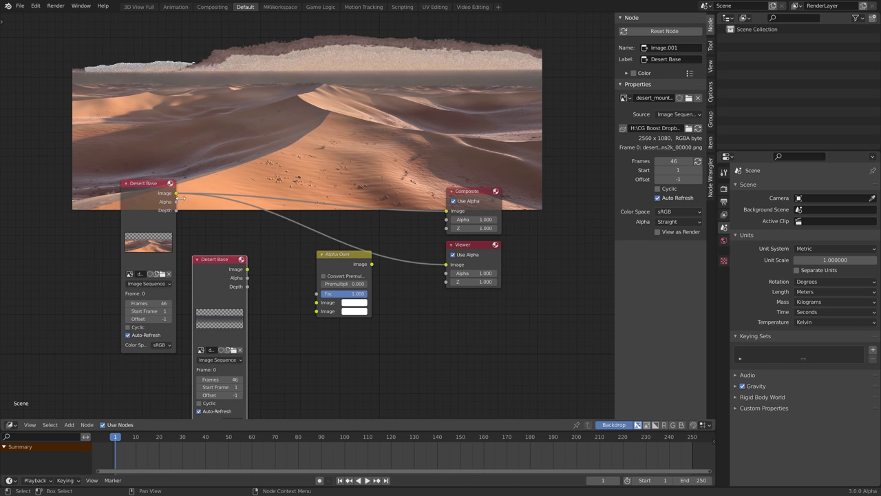
Feed both image nodes into Alpha Over and send its output to Composite
{"action": "left_click_drag", "start_coordinate": [177, 194], "coordinate": [315, 303]}
{"action": "left_click_drag", "start_coordinate": [247, 269], "coordinate": [314, 325]}
{"action": "left_click_drag", "start_coordinate": [371, 263], "coordinate": [446, 265]}
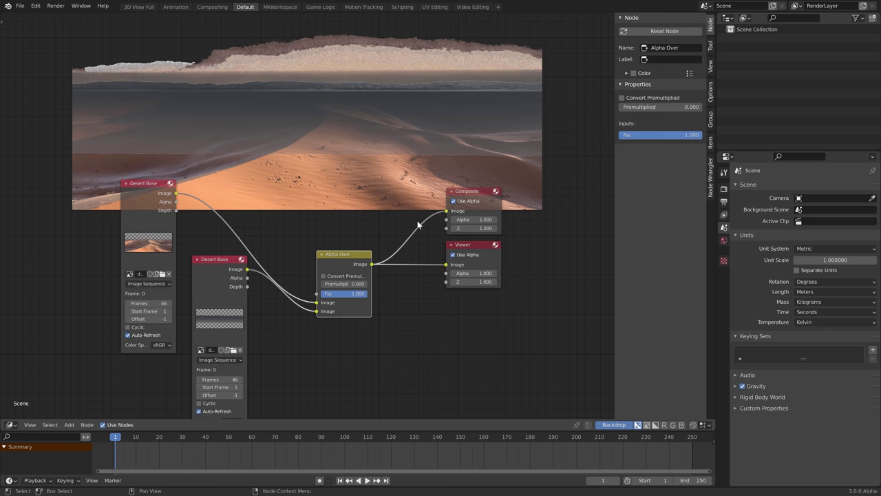
Route the Alpha Over result to the Viewer via a reroute and swap inputs so dunes overlay mountains
{"action": "key", "text": "shift"}
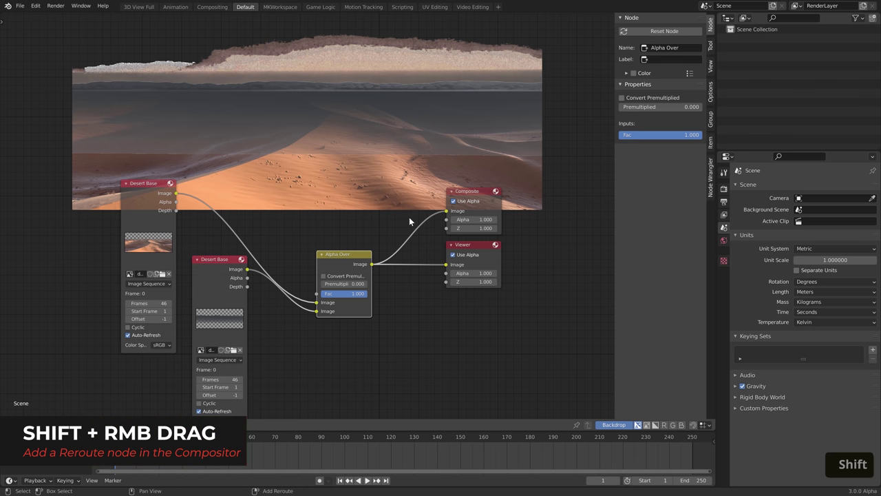
{"action": "right_click_drag", "start_coordinate": [416, 225], "coordinate": [424, 230], "text": "shift"}
{"action": "left_click_drag", "start_coordinate": [441, 265], "coordinate": [445, 264]}
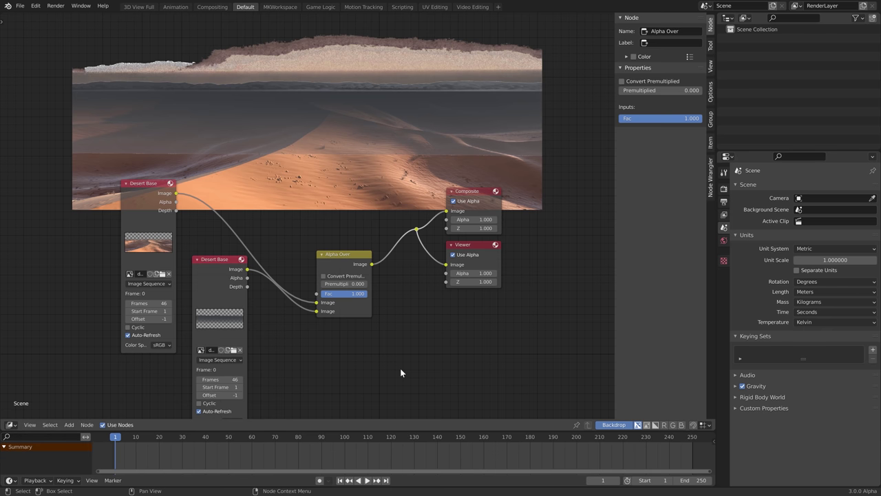
{"action": "left_click", "coordinate": [417, 229]}
{"action": "left_click_drag", "start_coordinate": [221, 279], "coordinate": [218, 307]}
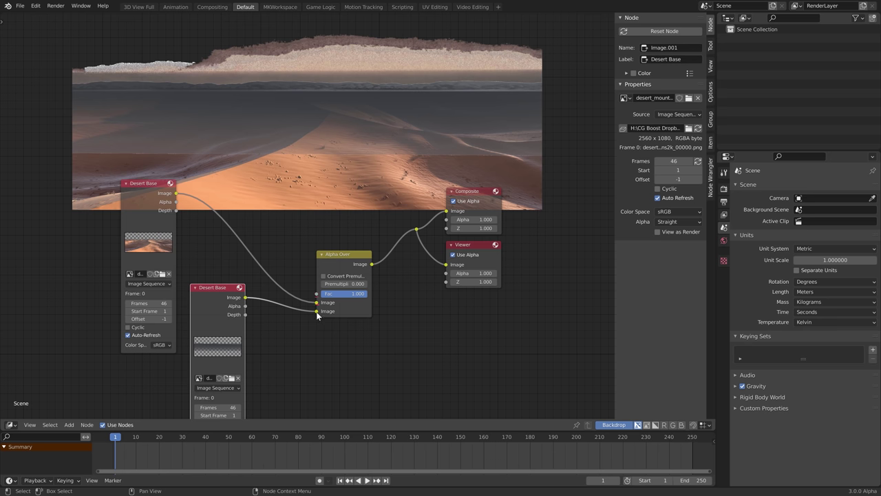
{"action": "left_click_drag", "start_coordinate": [316, 311], "coordinate": [317, 303]}
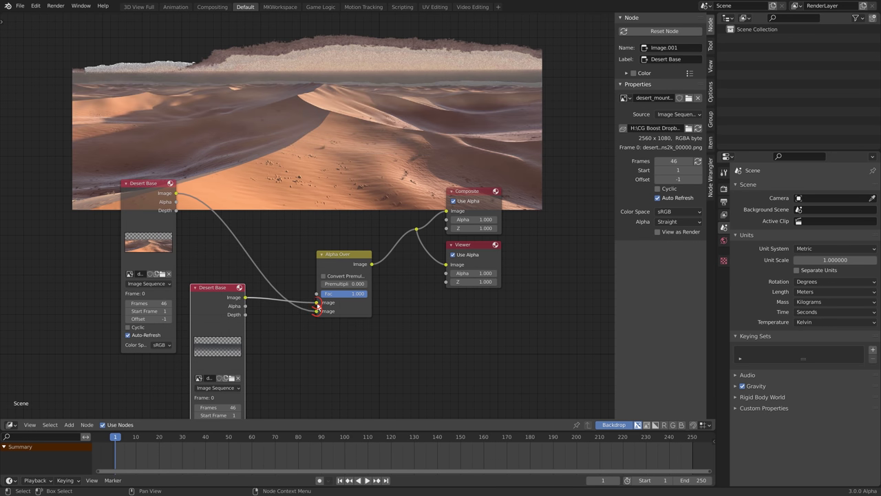
Stack the Desert Base and mountains image nodes vertically
{"action": "left_click_drag", "start_coordinate": [228, 310], "coordinate": [222, 228]}
{"action": "left_click_drag", "start_coordinate": [145, 201], "coordinate": [210, 401]}
{"action": "scroll", "coordinate": [275, 309], "scroll_direction": "down", "scroll_amount": 2}
Spread out the Alpha Over, Composite and Viewer nodes to the right
{"action": "left_click", "coordinate": [324, 241]}
{"action": "key", "text": "g"}
{"action": "left_click", "coordinate": [320, 288]}
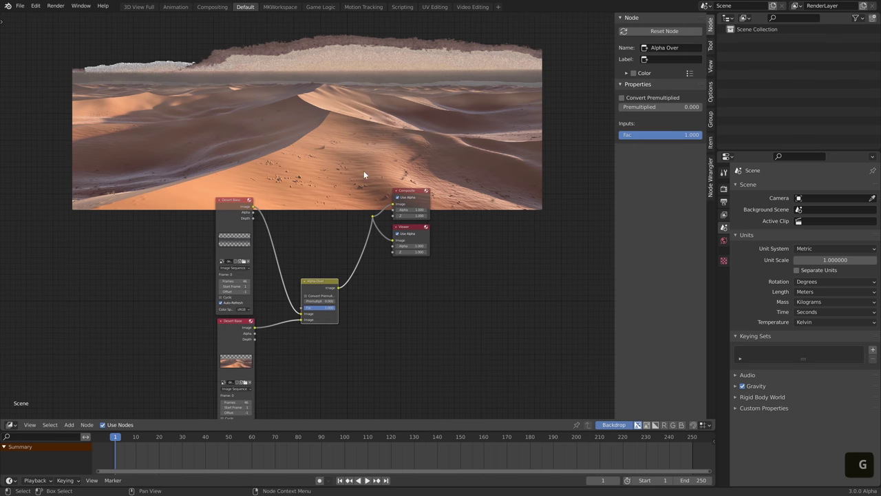
{"action": "left_click_drag", "start_coordinate": [360, 167], "coordinate": [448, 276]}
{"action": "key", "text": "g"}
{"action": "left_click", "coordinate": [464, 351]}
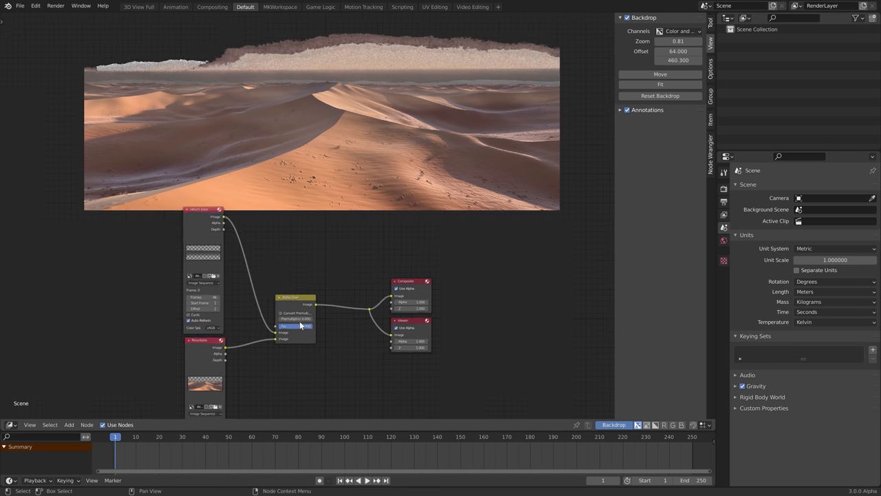
{"action": "scroll", "coordinate": [340, 293], "scroll_direction": "up", "scroll_amount": 3}
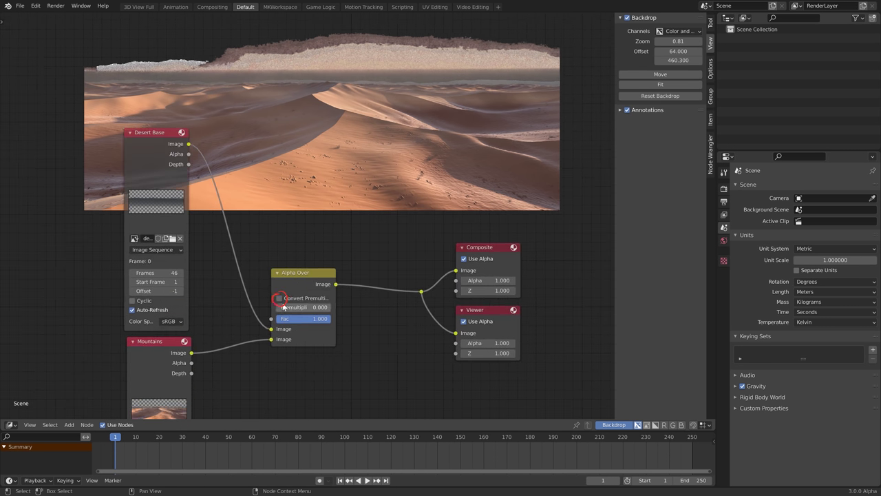
Enable Convert Premultiplied on the Alpha Over node to remove the mountain-top fringe
{"action": "left_click", "coordinate": [280, 298]}
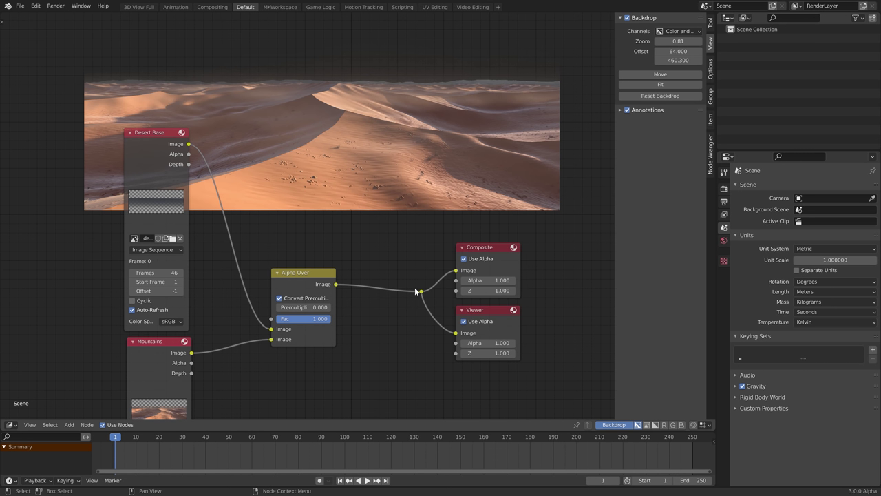
{"action": "scroll", "coordinate": [416, 292], "scroll_direction": "down", "scroll_amount": 3}
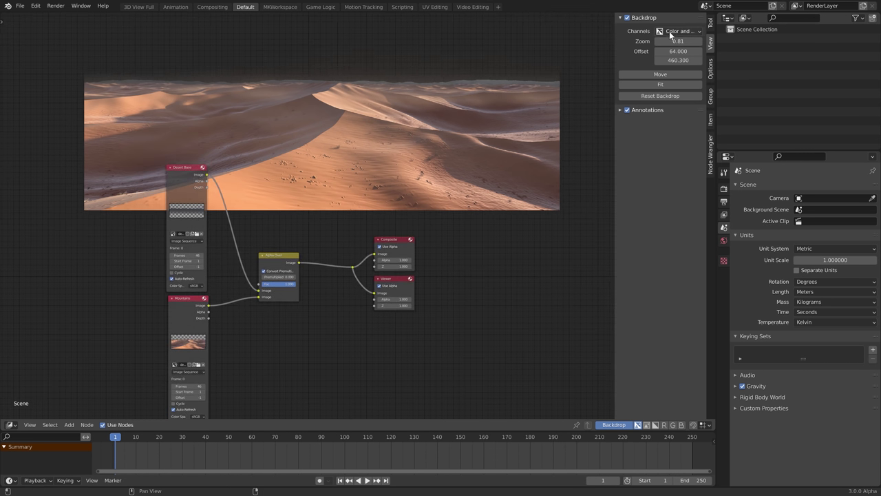
Enlarge the backdrop to 0.98 zoom, reposition it, and duplicate the Desert Base node
{"action": "left_click_drag", "start_coordinate": [676, 42], "coordinate": [697, 41]}
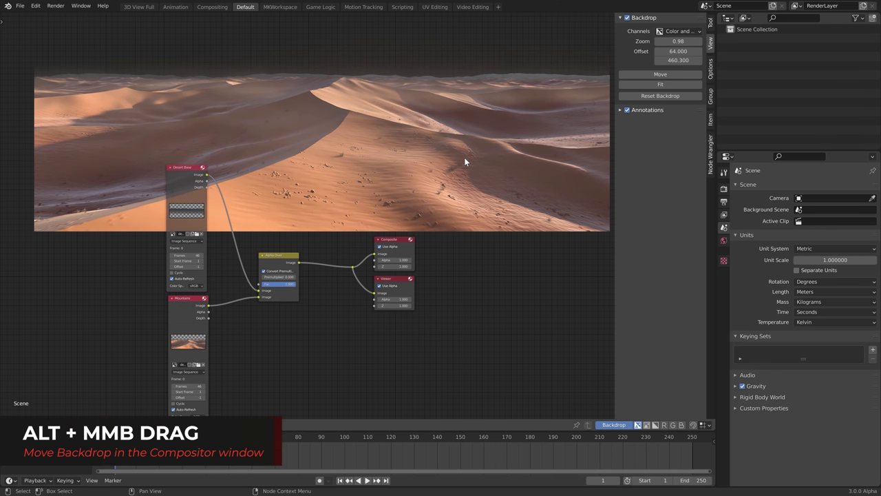
{"action": "middle_click_drag", "start_coordinate": [433, 157], "coordinate": [414, 139], "text": "alt"}
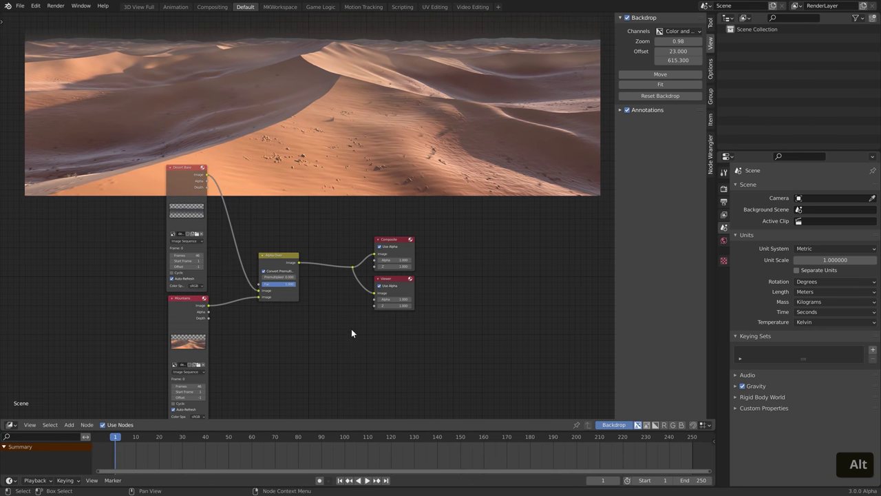
{"action": "middle_click_drag", "start_coordinate": [305, 314], "coordinate": [325, 313]}
{"action": "middle_click_drag", "start_coordinate": [413, 171], "coordinate": [391, 129], "text": "alt"}
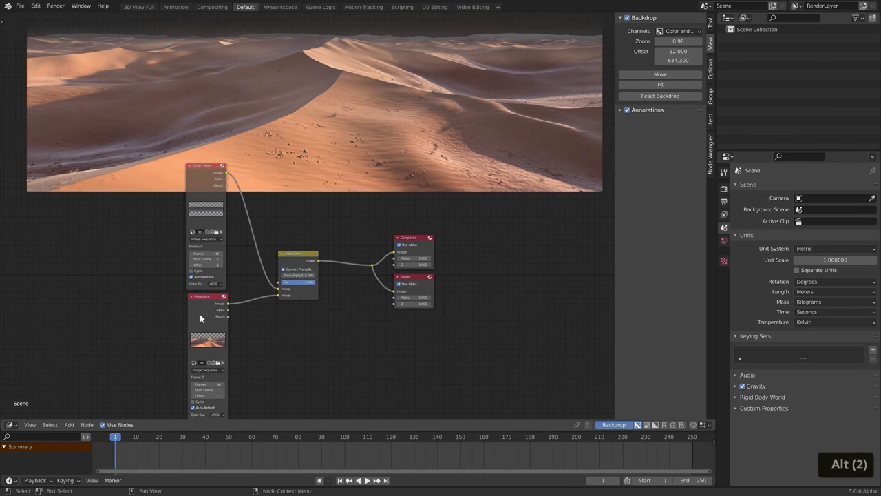
{"action": "key", "text": "shift+d"}
Place the copied node and load the full sky frame sequence into it
{"action": "scroll", "coordinate": [314, 296], "scroll_direction": "up", "scroll_amount": 2}
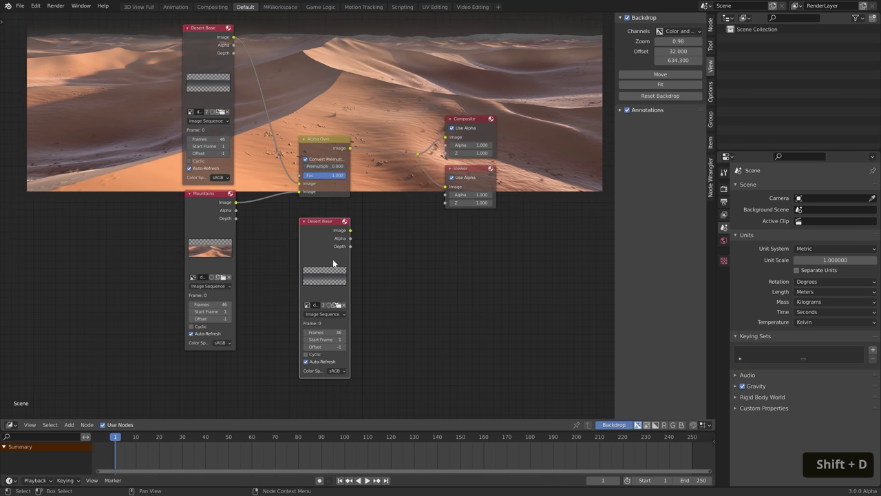
{"action": "scroll", "coordinate": [333, 259], "scroll_direction": "up", "scroll_amount": 1}
{"action": "left_click", "coordinate": [333, 260]}
{"action": "left_click", "coordinate": [346, 328]}
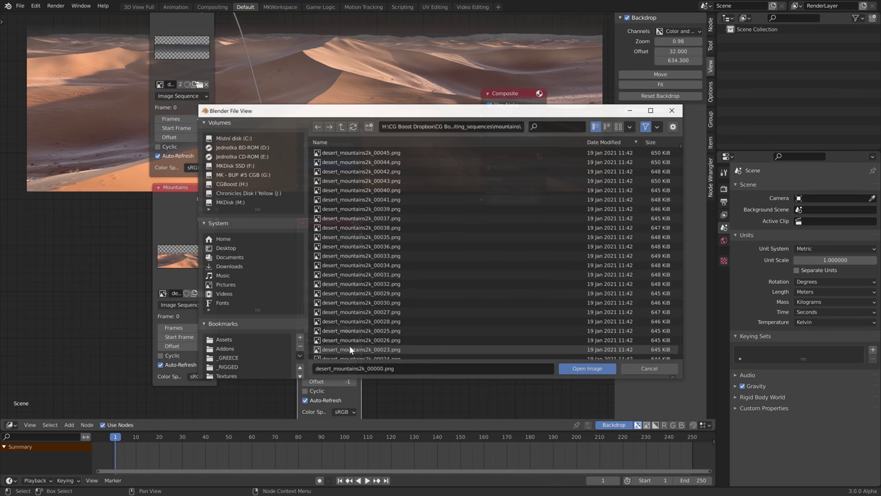
{"action": "left_click", "coordinate": [340, 126]}
{"action": "double_click", "coordinate": [358, 180]}
{"action": "key", "text": "a"}
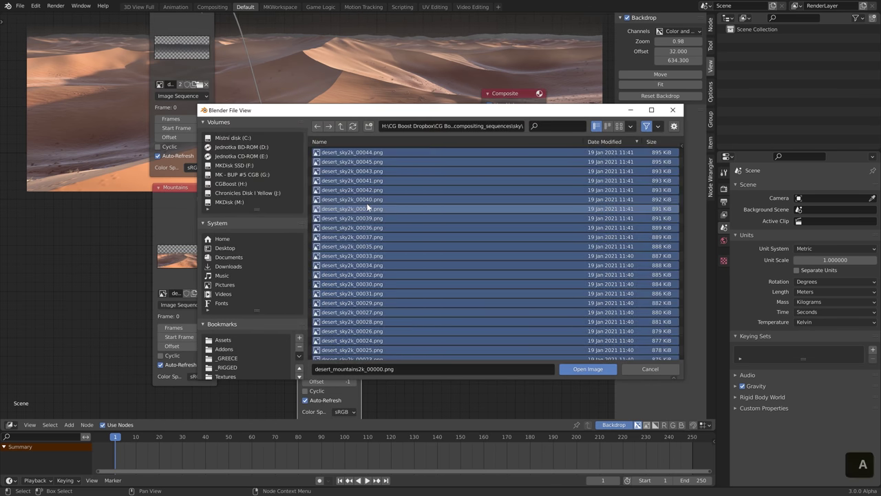
{"action": "left_click", "coordinate": [609, 369]}
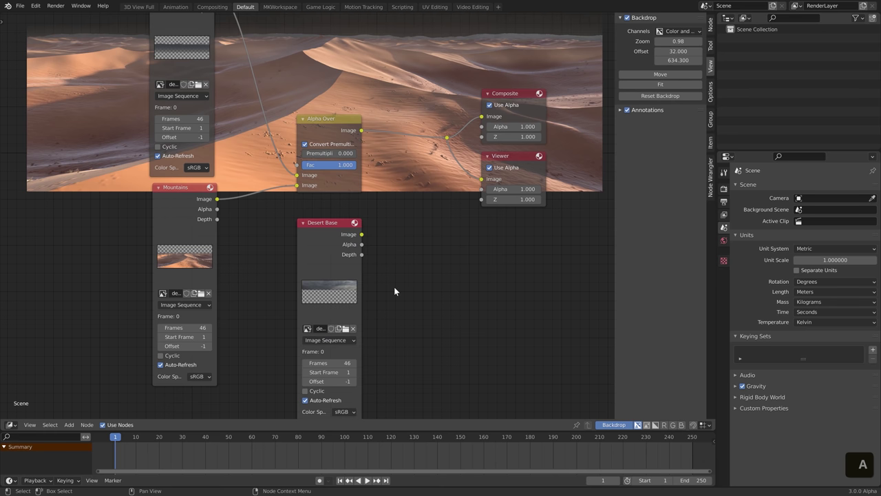
Label the copied image node 'Sky'
{"action": "left_click", "coordinate": [360, 278]}
{"action": "left_click", "coordinate": [710, 26]}
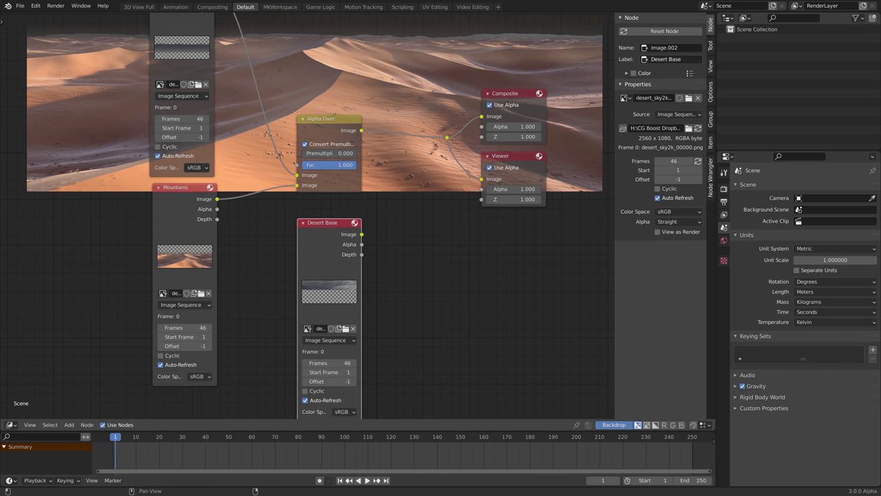
{"action": "type", "text": "Sky"}
{"action": "key", "text": "Return"}
Insert a duplicated Alpha Over before the outputs and connect the Sky image to it
{"action": "left_click", "coordinate": [332, 134]}
{"action": "key", "text": "shift+d"}
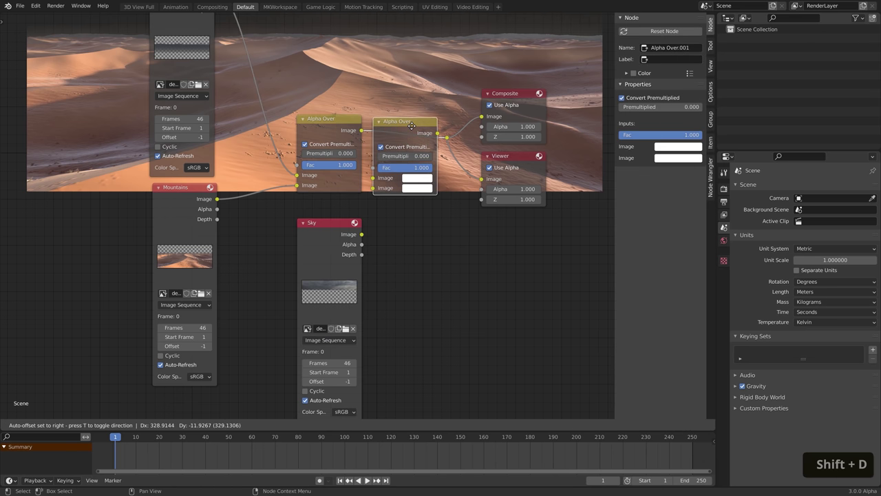
{"action": "left_click", "coordinate": [434, 125]}
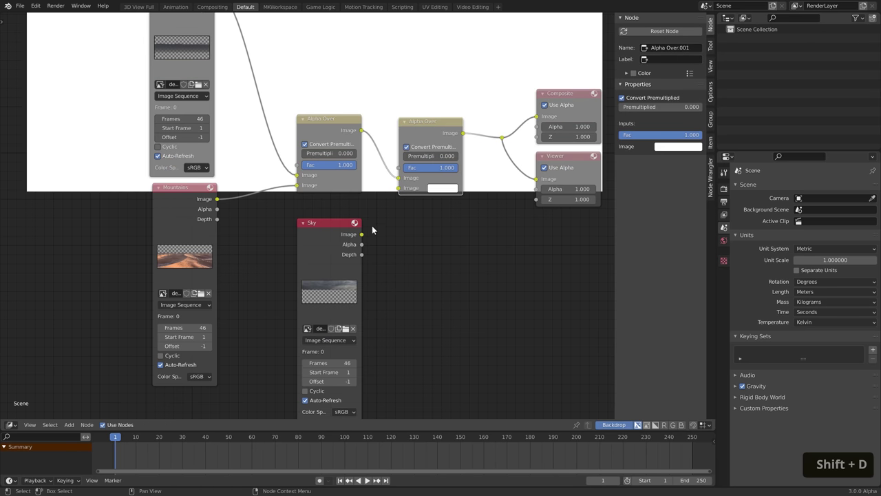
{"action": "left_click_drag", "start_coordinate": [362, 234], "coordinate": [400, 190]}
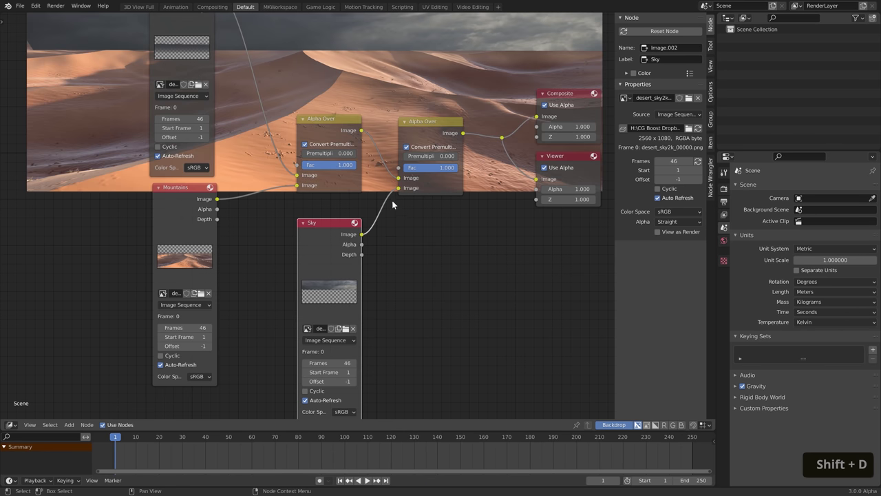
{"action": "scroll", "coordinate": [392, 203], "scroll_direction": "down", "scroll_amount": 3}
{"action": "middle_click_drag", "start_coordinate": [385, 90], "coordinate": [400, 155], "text": "alt"}
{"action": "mouse_move", "coordinate": [348, 221]}
{"action": "left_mouse_down"}
{"action": "mouse_move", "coordinate": [353, 214]}
{"action": "mouse_move", "coordinate": [348, 221]}
{"action": "left_mouse_up"}
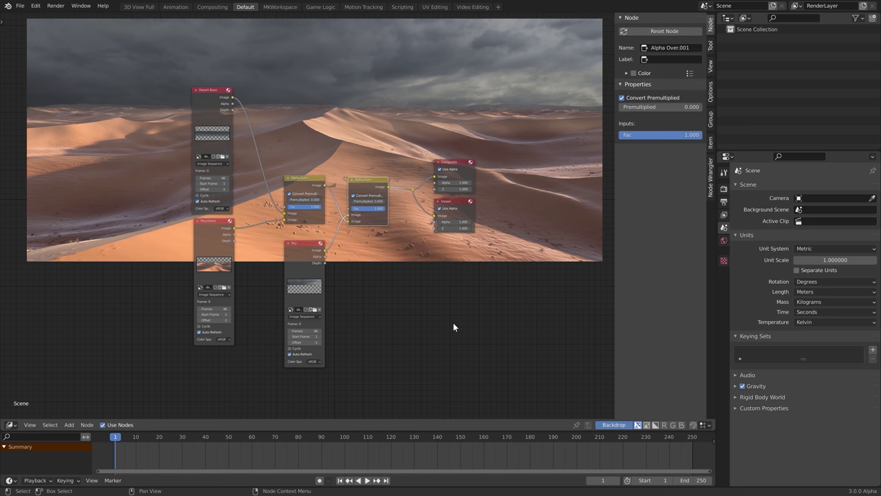
Duplicate the Sky image node and load the full fgdust frame sequence into the copy
{"action": "middle_click_drag", "start_coordinate": [453, 326], "coordinate": [431, 360]}
{"action": "key", "text": "space"}
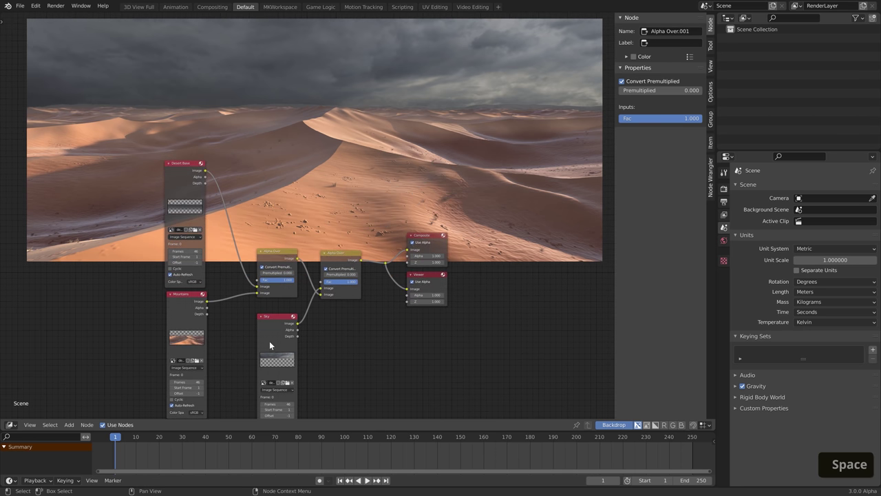
{"action": "left_click", "coordinate": [268, 343]}
{"action": "key", "text": "shift+d"}
{"action": "left_click", "coordinate": [380, 358]}
{"action": "scroll", "coordinate": [379, 358], "scroll_direction": "up", "scroll_amount": 2}
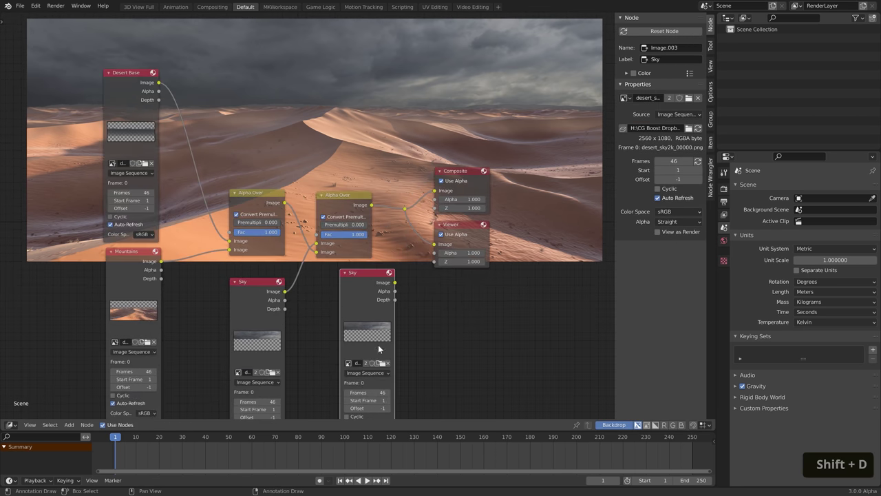
{"action": "left_click", "coordinate": [382, 363]}
{"action": "left_click", "coordinate": [340, 126]}
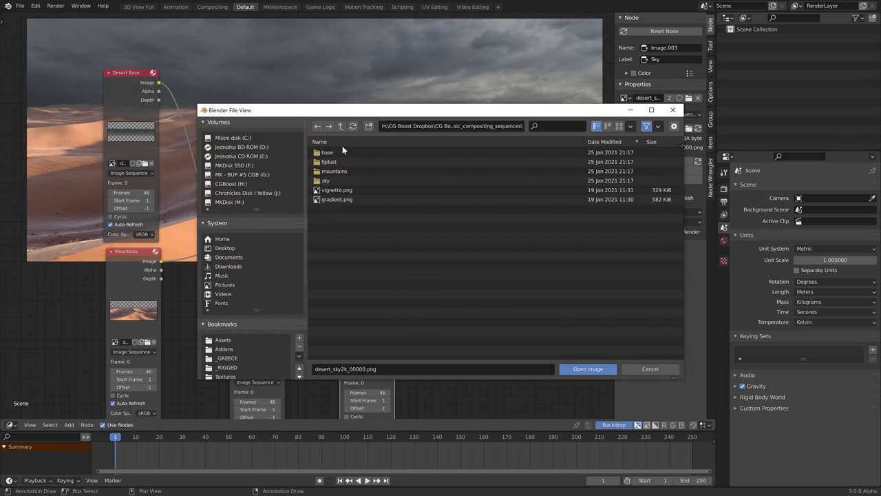
{"action": "double_click", "coordinate": [343, 160]}
{"action": "key", "text": "a"}
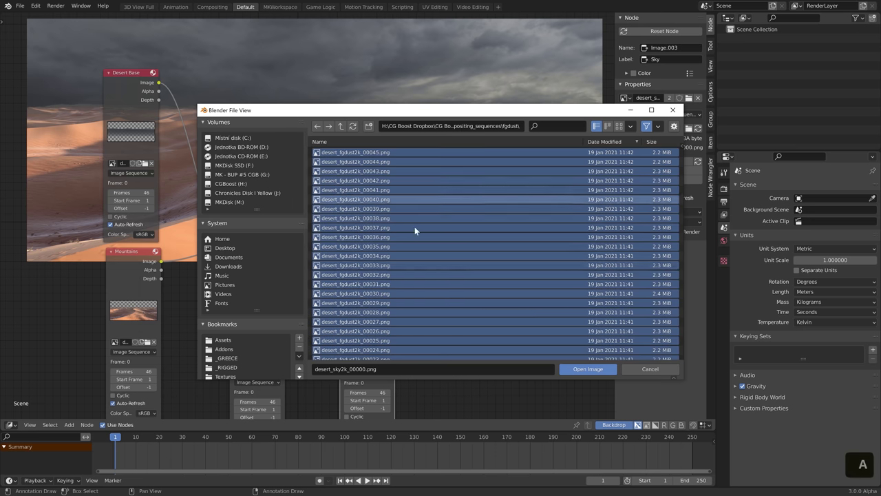
{"action": "left_click", "coordinate": [587, 369]}
Shift the Composite and Viewer nodes right to make room, then place the dust image node
{"action": "left_click_drag", "start_coordinate": [393, 156], "coordinate": [484, 285]}
{"action": "key", "text": "g"}
{"action": "left_click", "coordinate": [569, 274]}
{"action": "left_click", "coordinate": [449, 284]}
{"action": "key", "text": "g"}
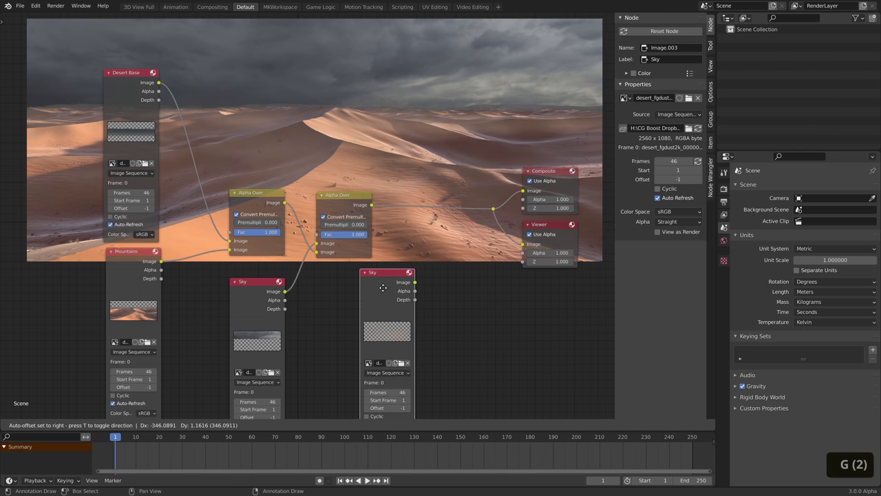
{"action": "left_click", "coordinate": [382, 287]}
Insert a third Alpha Over before the outputs, connect the dust image, and label it 'Dust'
{"action": "left_click", "coordinate": [337, 207]}
{"action": "key", "text": "shift+d"}
{"action": "left_click", "coordinate": [448, 200]}
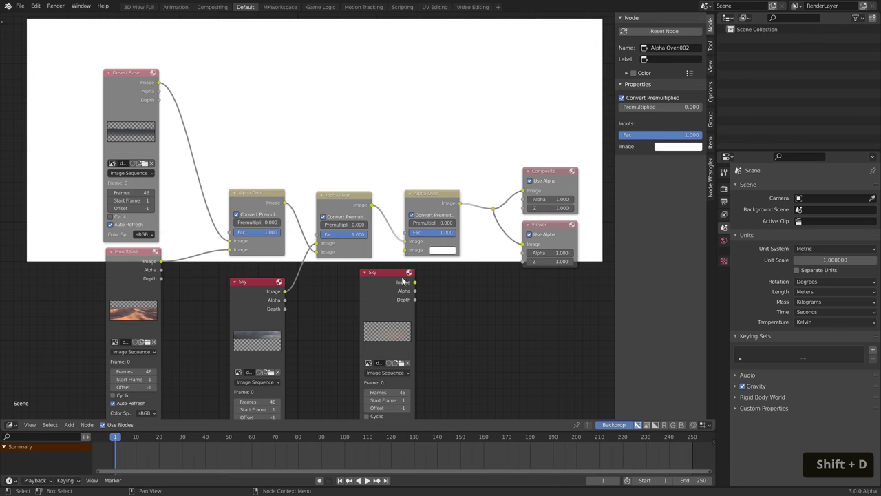
{"action": "left_click_drag", "start_coordinate": [415, 283], "coordinate": [405, 250]}
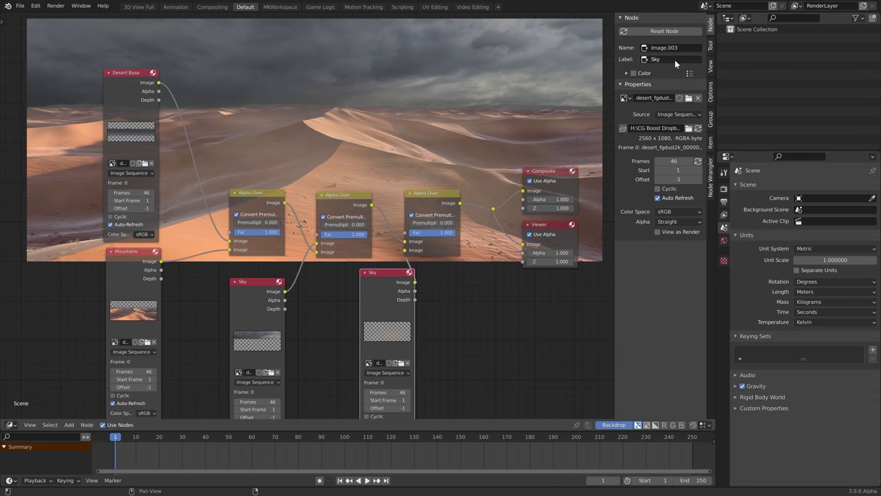
{"action": "left_click", "coordinate": [675, 60]}
{"action": "type", "text": "Dust"}
{"action": "key", "text": "Return"}
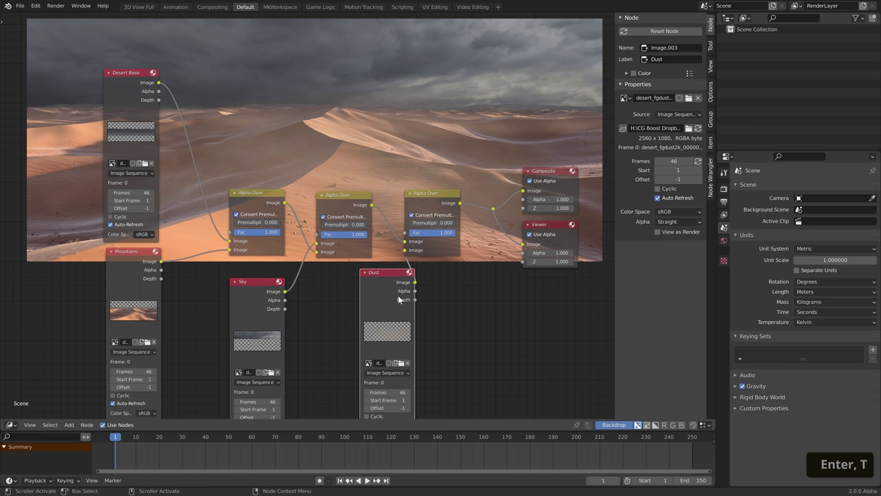
{"action": "left_click_drag", "start_coordinate": [390, 327], "coordinate": [372, 328]}
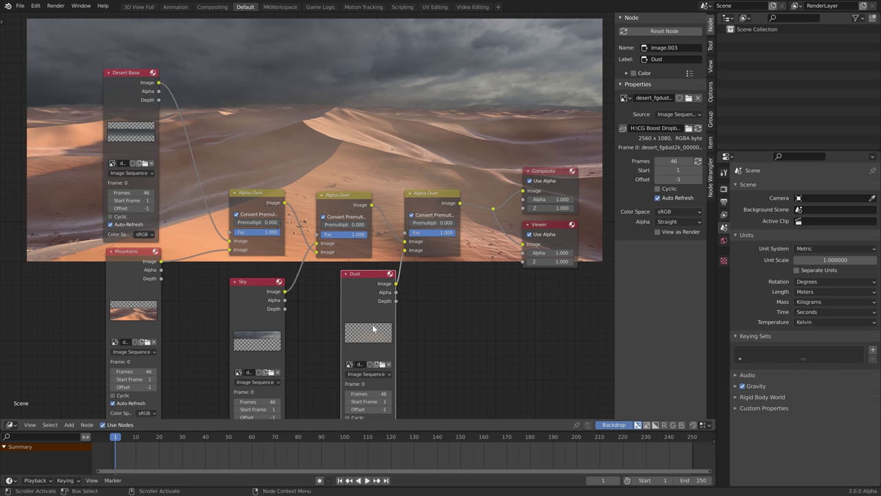
Add a Mix node combining Alpha Over.001 and the Dust image, feeding the outputs with alpha enabled
{"action": "key", "text": "shift+a"}
{"action": "left_click", "coordinate": [406, 314]}
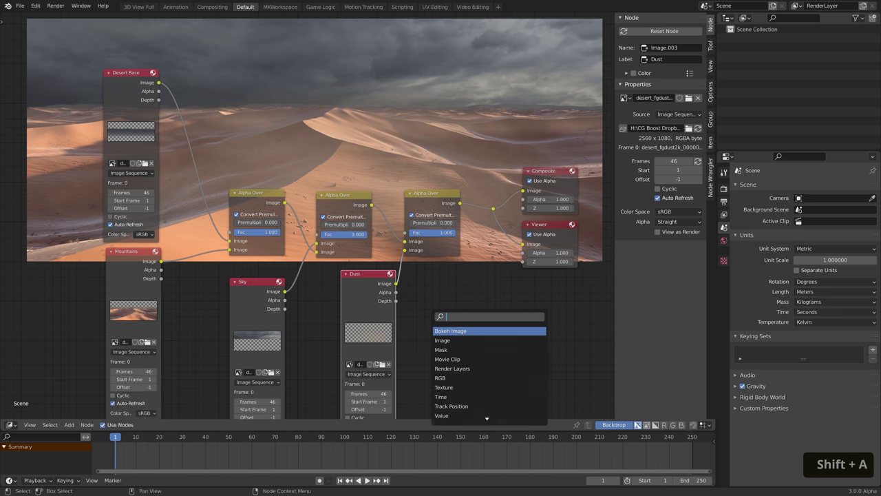
{"action": "type", "text": "mix"}
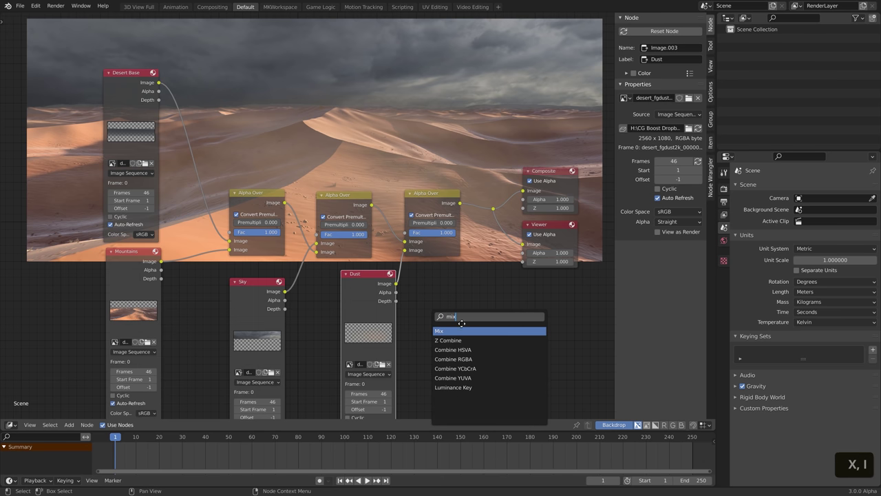
{"action": "key", "text": "Return"}
{"action": "left_click", "coordinate": [435, 289]}
{"action": "left_click", "coordinate": [373, 207]}
{"action": "left_click_drag", "start_coordinate": [372, 207], "coordinate": [424, 316]}
{"action": "left_click_drag", "start_coordinate": [396, 283], "coordinate": [423, 325]}
{"action": "left_click_drag", "start_coordinate": [479, 276], "coordinate": [492, 209]}
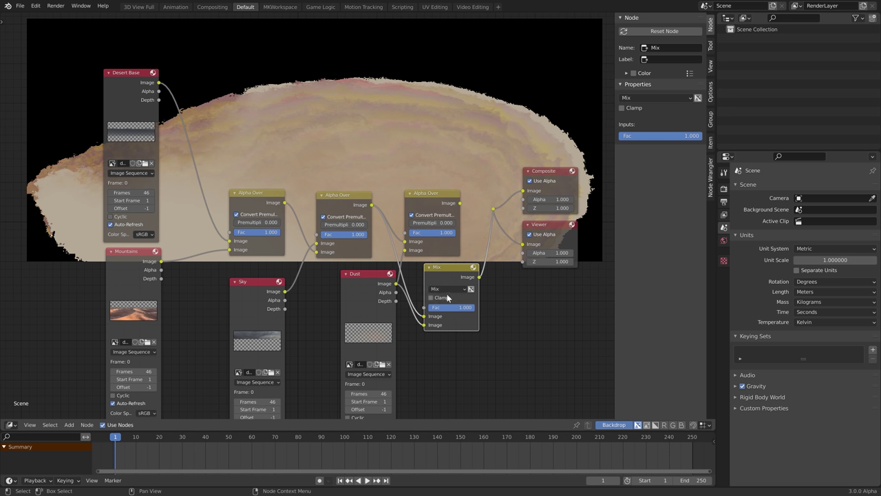
{"action": "left_click", "coordinate": [471, 288]}
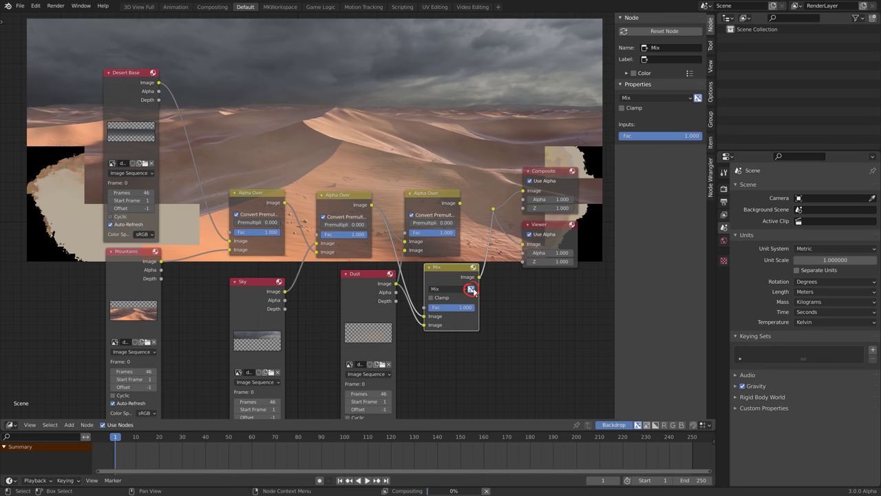
{"action": "left_click_drag", "start_coordinate": [434, 194], "coordinate": [451, 179]}
Keep the Mix factor at 1.000 and switch its blend mode to Add after trying Screen
{"action": "left_click", "coordinate": [444, 269]}
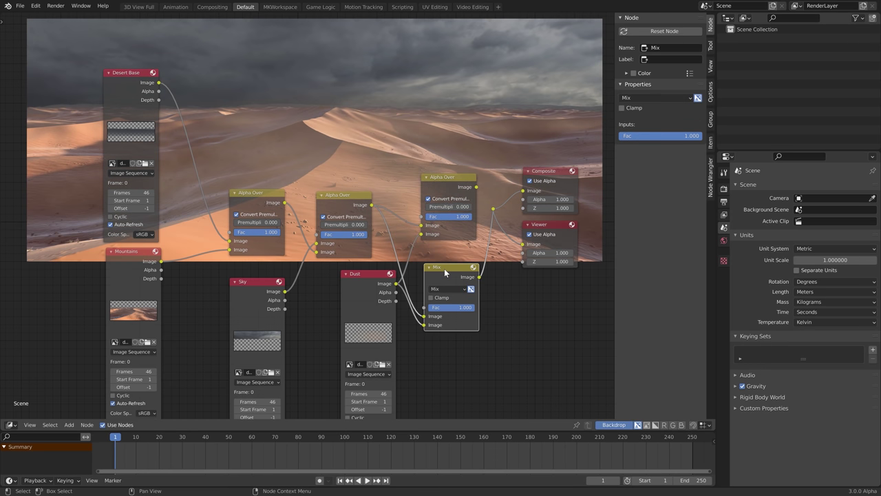
{"action": "mouse_move", "coordinate": [467, 310]}
{"action": "left_mouse_down"}
{"action": "mouse_move", "coordinate": [447, 310]}
{"action": "mouse_move", "coordinate": [480, 310]}
{"action": "left_mouse_up"}
{"action": "left_click", "coordinate": [465, 290]}
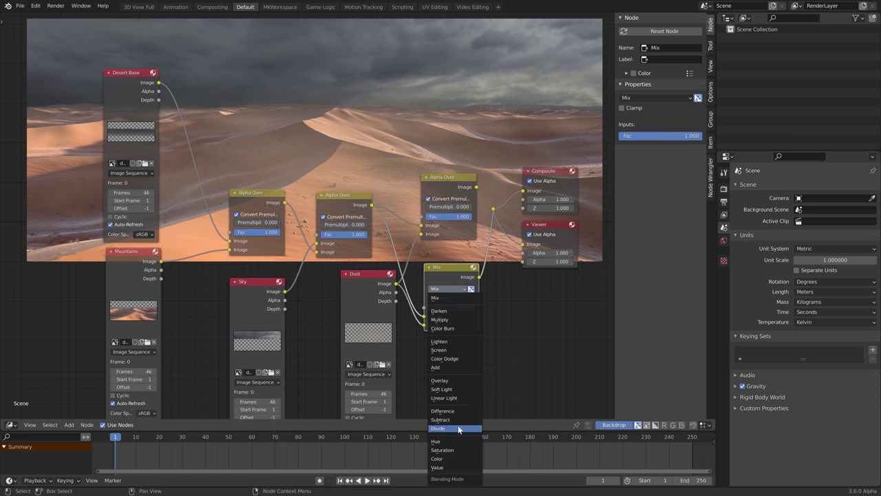
{"action": "left_click", "coordinate": [463, 350]}
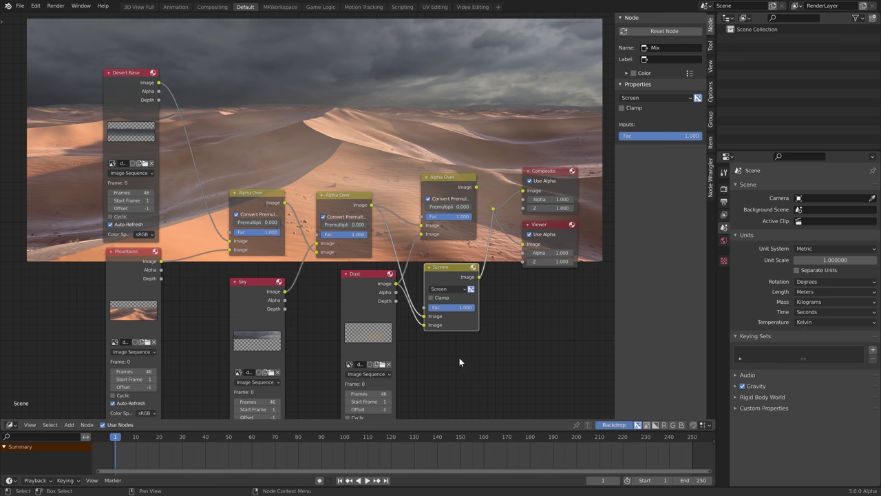
{"action": "left_click", "coordinate": [447, 288]}
{"action": "left_click", "coordinate": [451, 366]}
{"action": "middle_click_drag", "start_coordinate": [358, 155], "coordinate": [299, 271]}
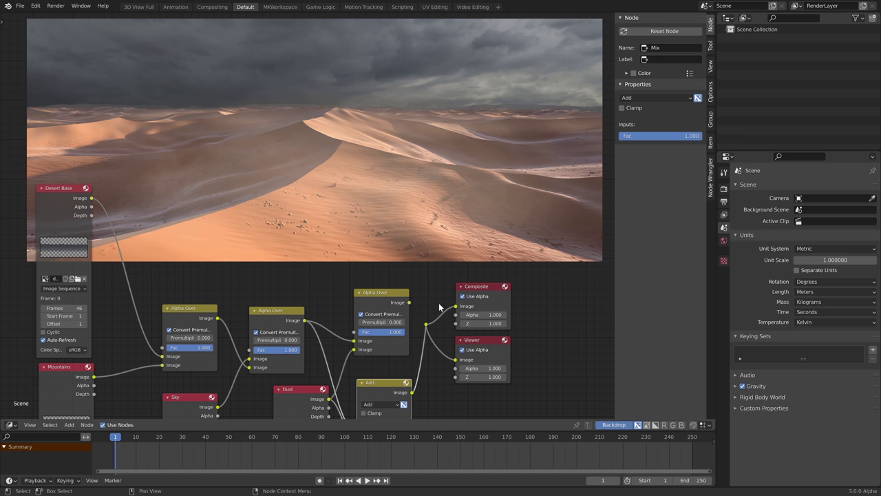
Keep the Dust node on Add blending with factor 0.5, toggling mute to compare the result
{"action": "middle_click_drag", "start_coordinate": [439, 307], "coordinate": [452, 257]}
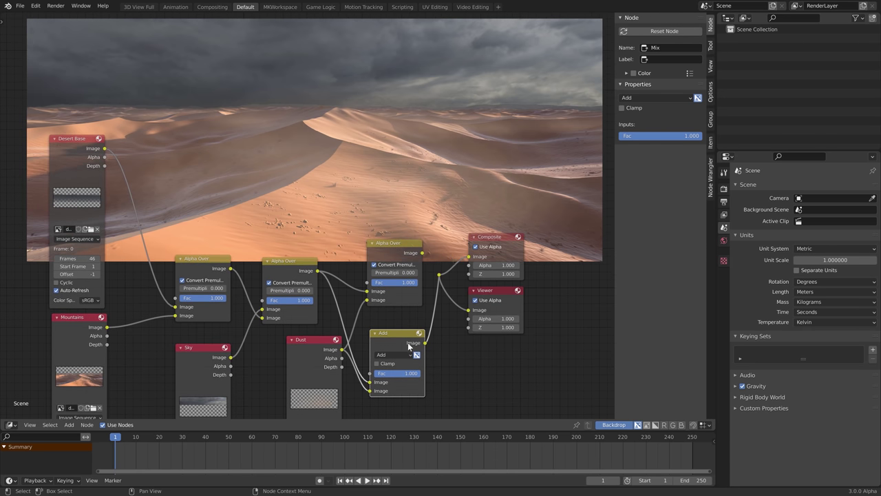
{"action": "left_click", "coordinate": [401, 355]}
{"action": "left_click", "coordinate": [394, 398]}
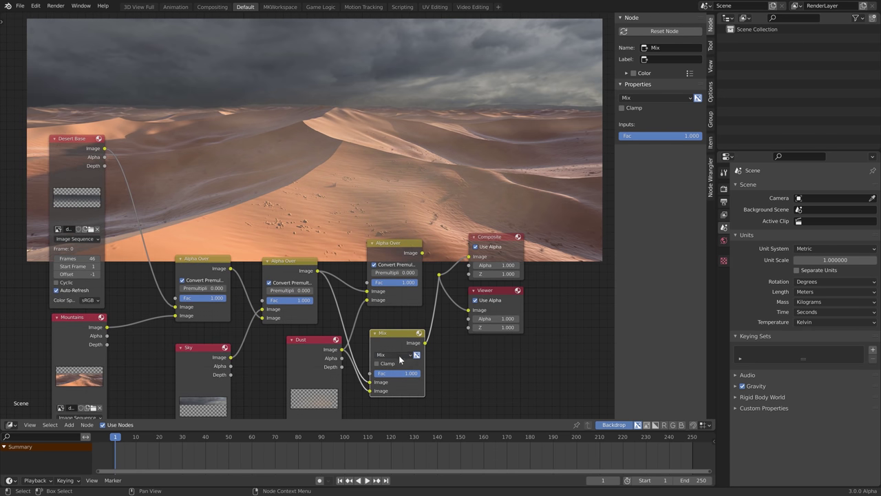
{"action": "left_click", "coordinate": [401, 355]}
{"action": "left_click", "coordinate": [415, 277]}
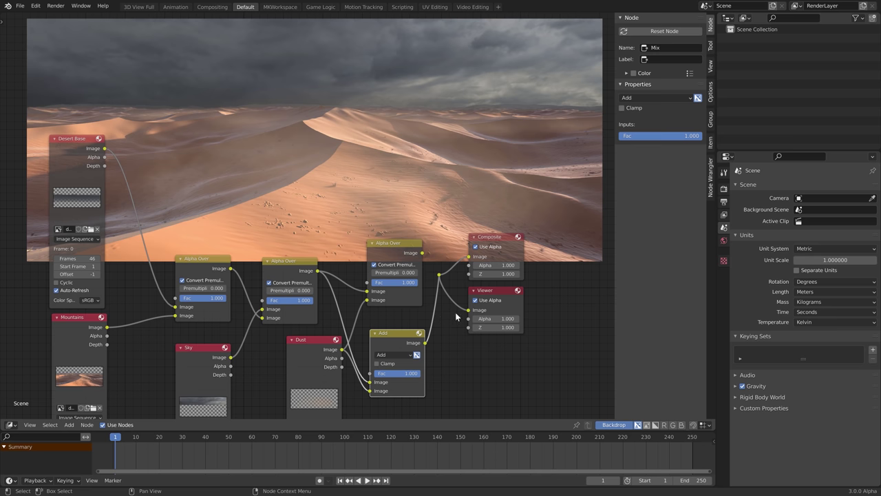
{"action": "left_click", "coordinate": [407, 374]}
{"action": "type", "text": ".5"}
{"action": "key", "text": "Return"}
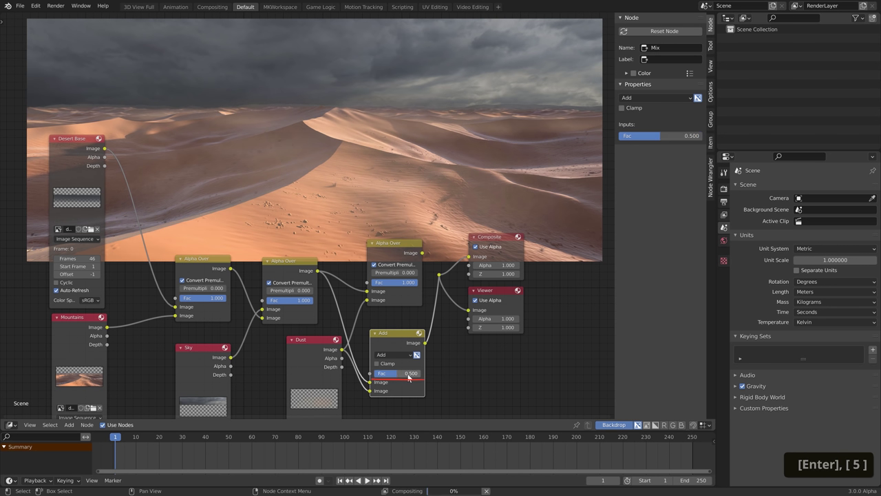
{"action": "key", "text": "m"}
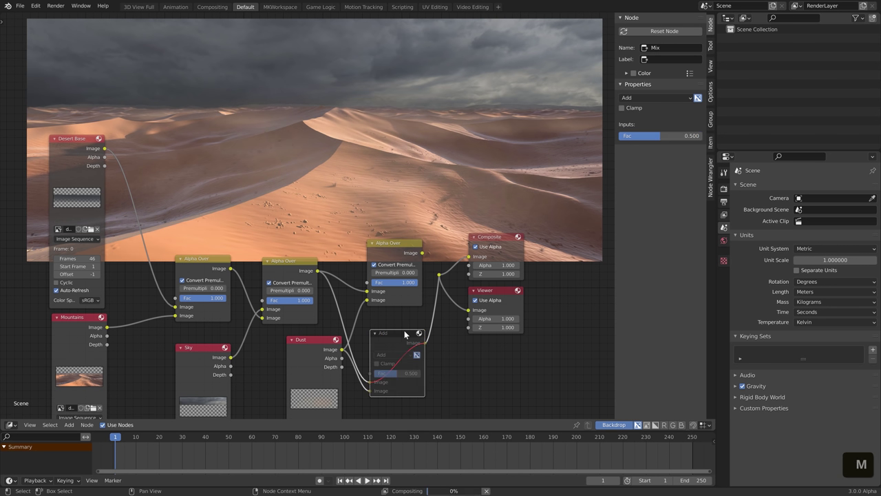
{"action": "key", "text": "m"}
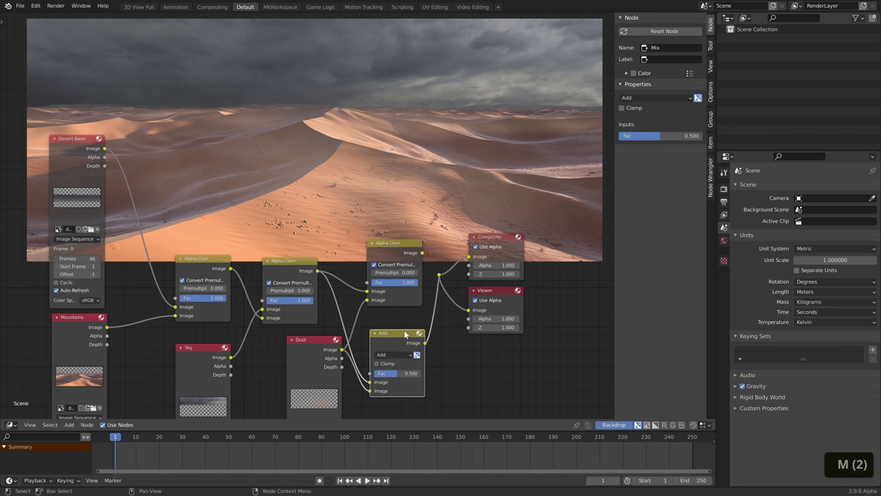
{"action": "key", "text": "m"}
{"action": "key", "text": "m"}
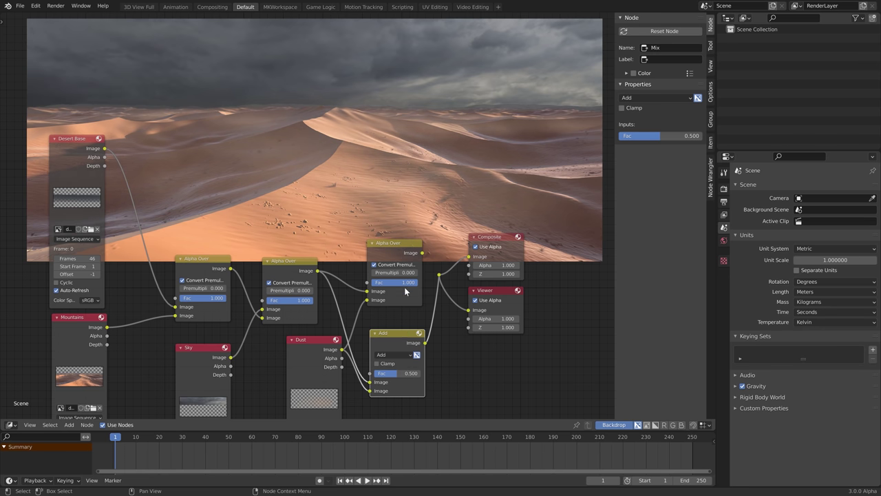
Delete the third Alpha Over node and move the Add node up into its place
{"action": "left_click", "coordinate": [405, 255]}
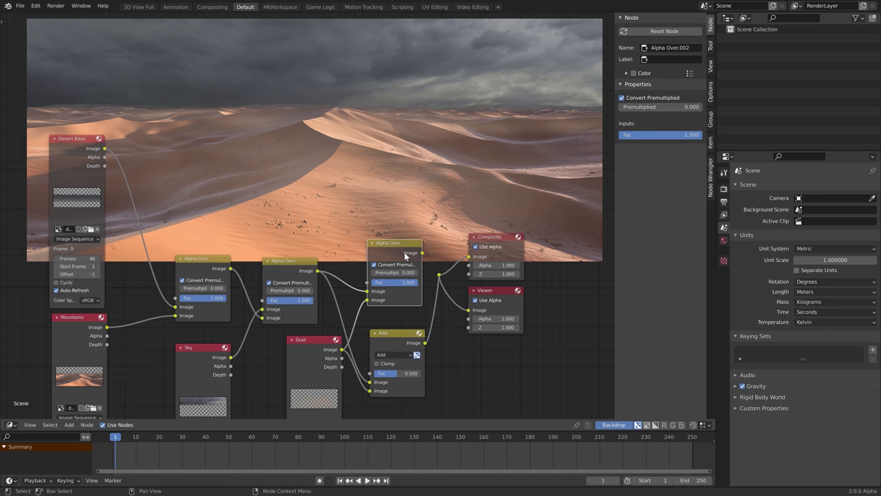
{"action": "key", "text": "Delete"}
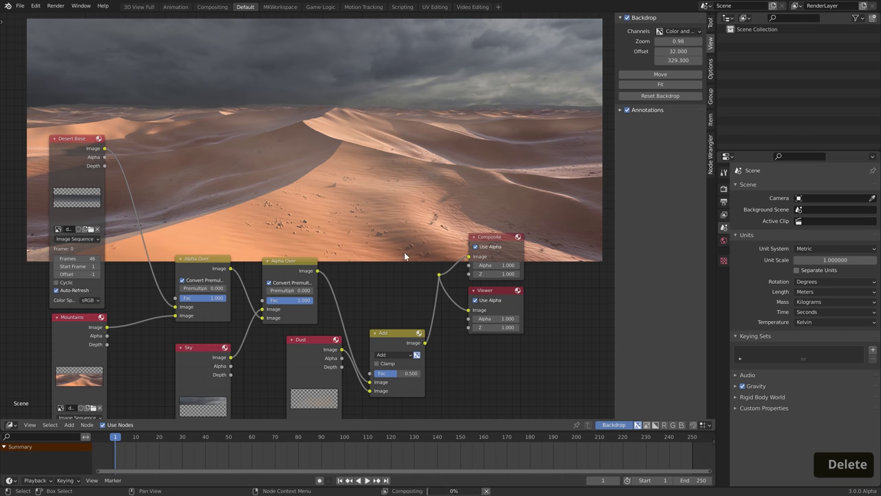
{"action": "left_click_drag", "start_coordinate": [391, 343], "coordinate": [390, 275]}
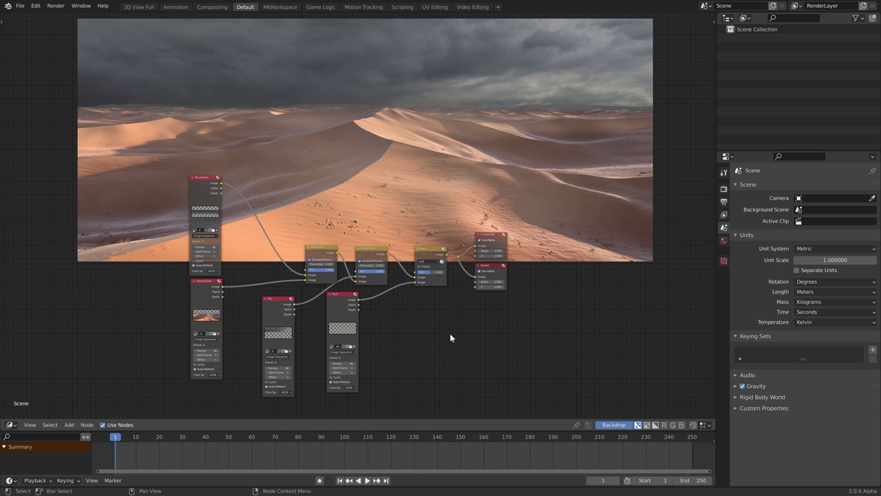
Add an RGB Curves node onto the link between Mountains and the first Alpha Over
{"action": "key", "text": "shift+a"}
{"action": "type", "text": "rgb"}
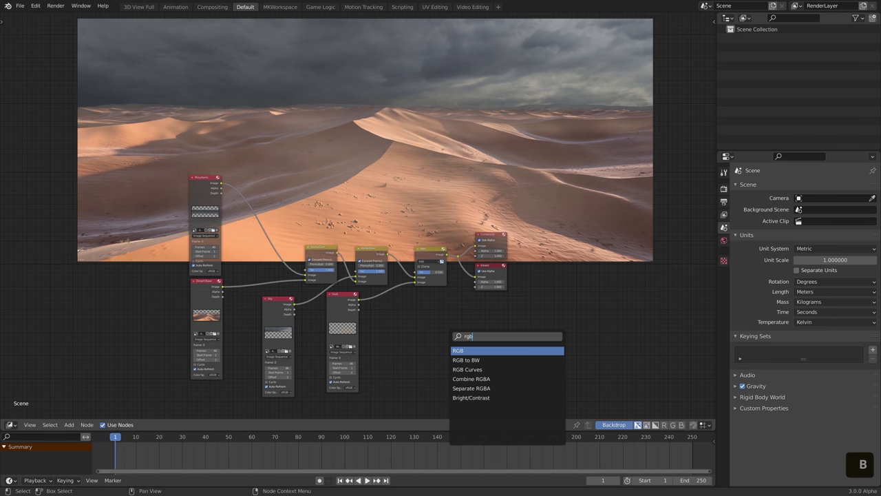
{"action": "type", "text": " c"}
{"action": "left_click", "coordinate": [482, 350]}
{"action": "left_click", "coordinate": [296, 150]}
{"action": "scroll", "coordinate": [328, 208], "scroll_direction": "up", "scroll_amount": 2}
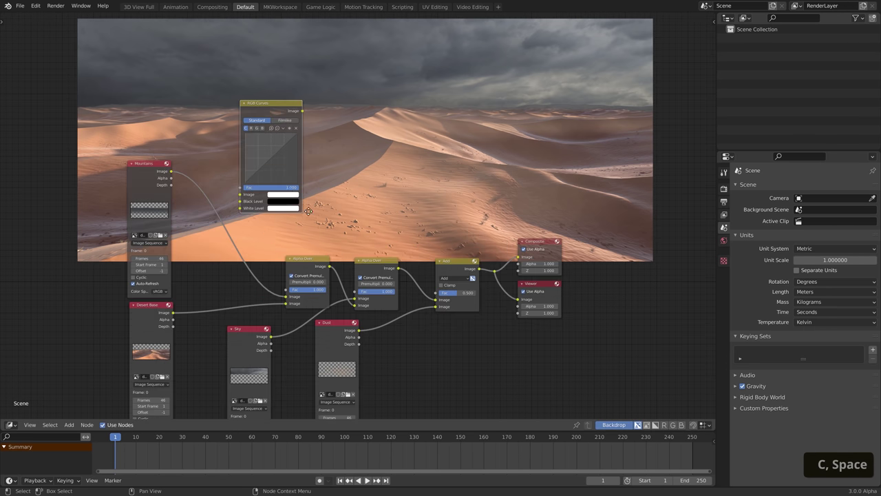
{"action": "scroll", "coordinate": [329, 209], "scroll_direction": "up", "scroll_amount": 2}
{"action": "key", "text": "g"}
{"action": "left_click", "coordinate": [382, 209]}
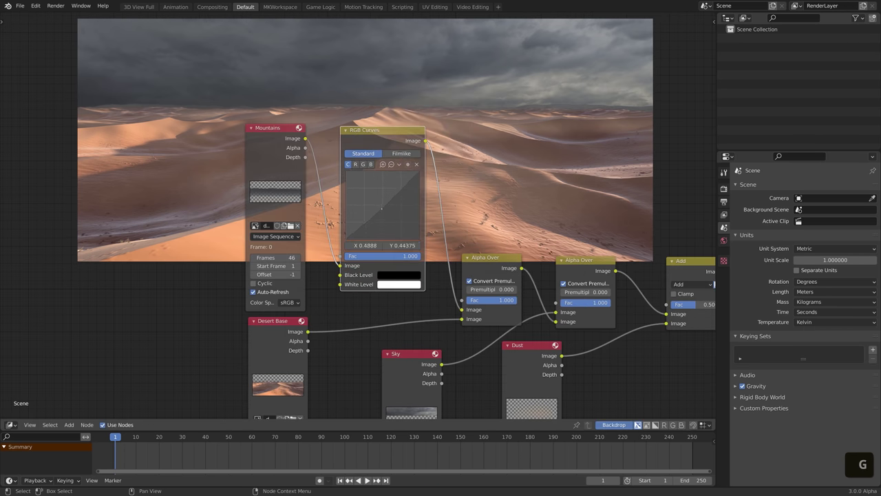
Make small adjustments to the combined, green and blue curves to tint the mountains
{"action": "left_click_drag", "start_coordinate": [383, 209], "coordinate": [384, 213]}
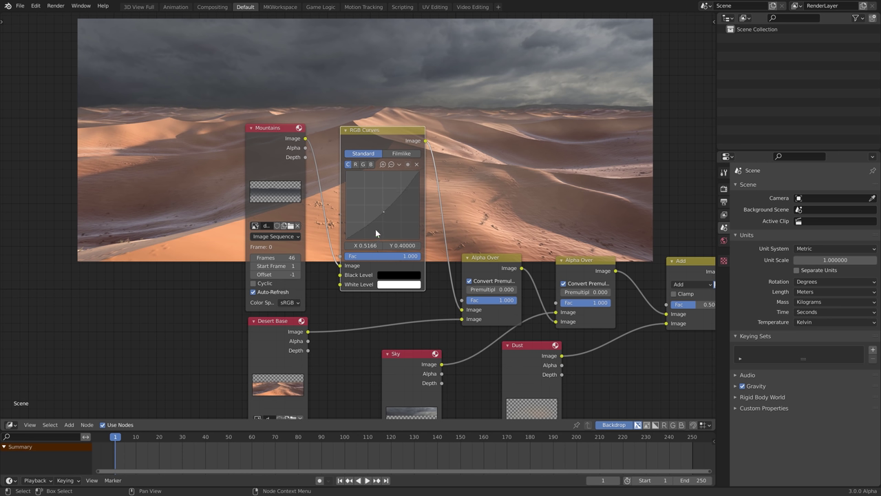
{"action": "left_click_drag", "start_coordinate": [385, 212], "coordinate": [383, 213]}
{"action": "left_click", "coordinate": [363, 164]}
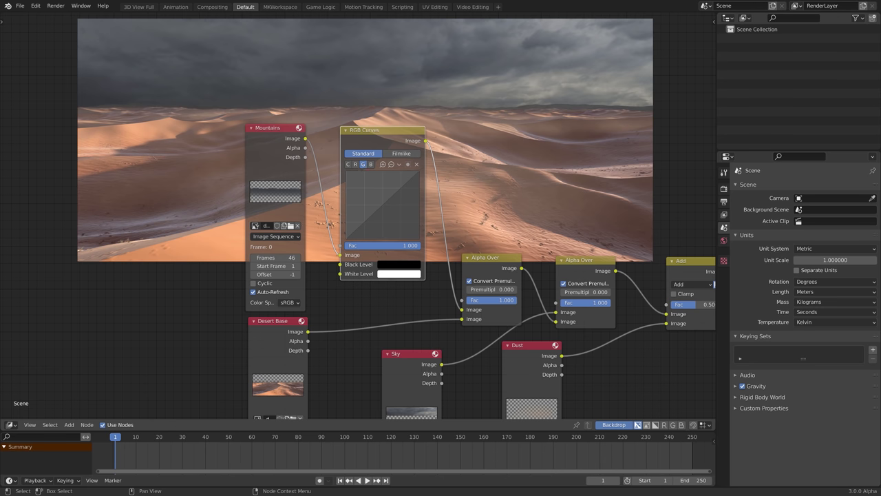
{"action": "left_click", "coordinate": [384, 208]}
{"action": "left_click_drag", "start_coordinate": [383, 208], "coordinate": [378, 197]}
{"action": "left_click", "coordinate": [371, 165]}
{"action": "left_click", "coordinate": [365, 164]}
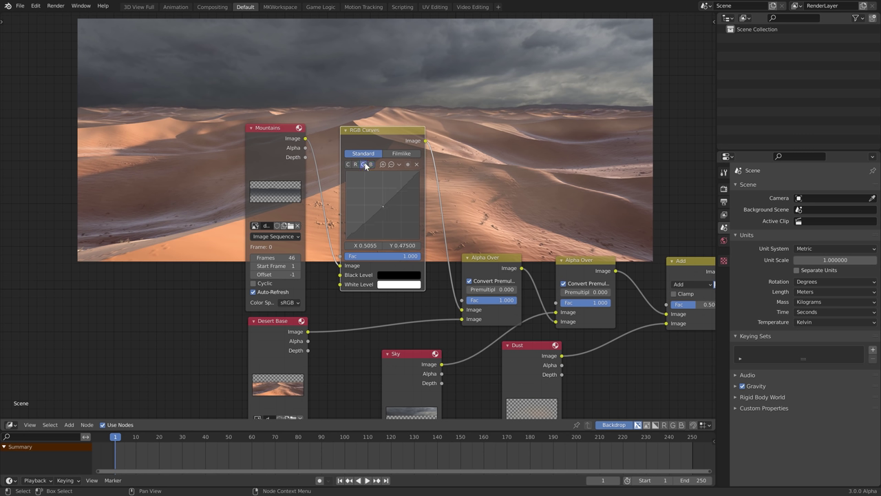
{"action": "left_click", "coordinate": [381, 212]}
{"action": "left_click_drag", "start_coordinate": [381, 211], "coordinate": [381, 205]}
{"action": "key", "text": "g"}
{"action": "left_click", "coordinate": [498, 183]}
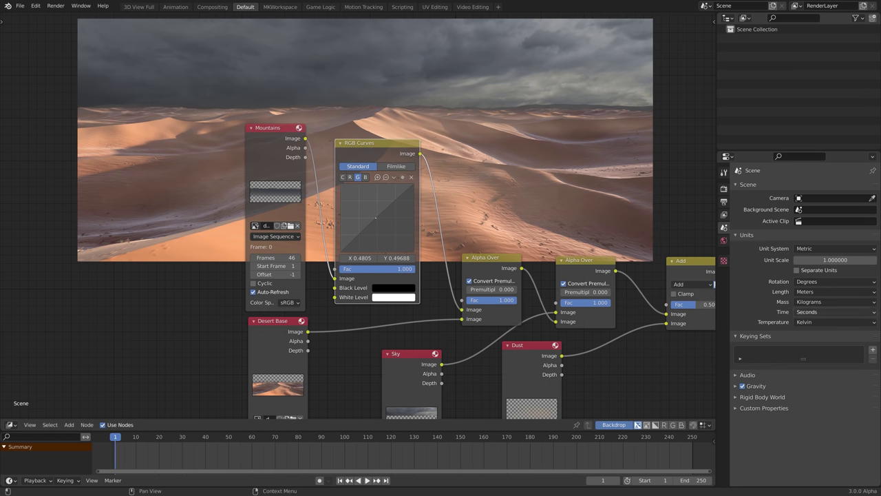
{"action": "left_click", "coordinate": [665, 199]}
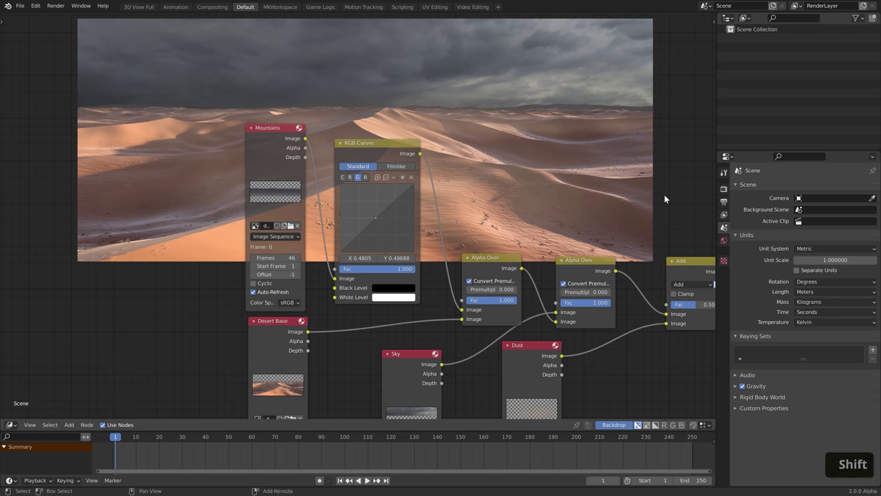
Add a Transform node on the link after RGB Curves
{"action": "key", "text": "shift+a"}
{"action": "type", "text": "ra"}
{"action": "key", "text": "Return"}
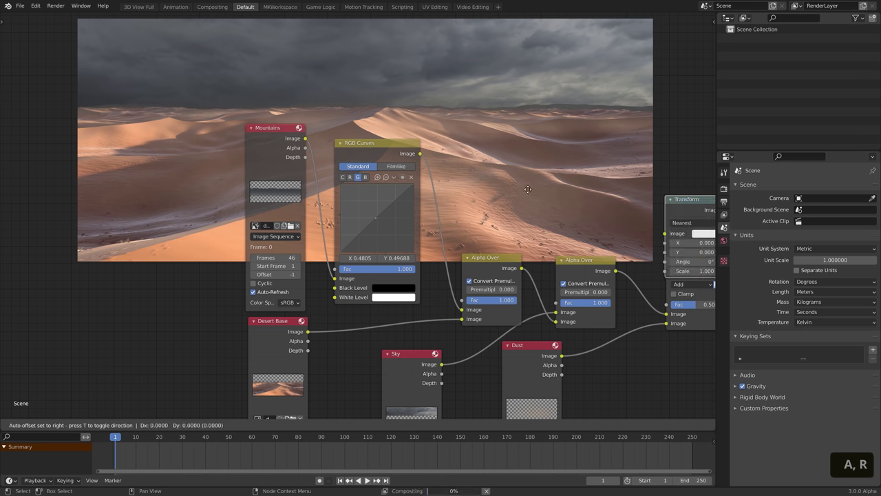
{"action": "left_click", "coordinate": [499, 232]}
Set the Transform's Y offset to 19.9, testing scale 5 and angle 5 before resetting them
{"action": "left_click_drag", "start_coordinate": [499, 231], "coordinate": [530, 231]}
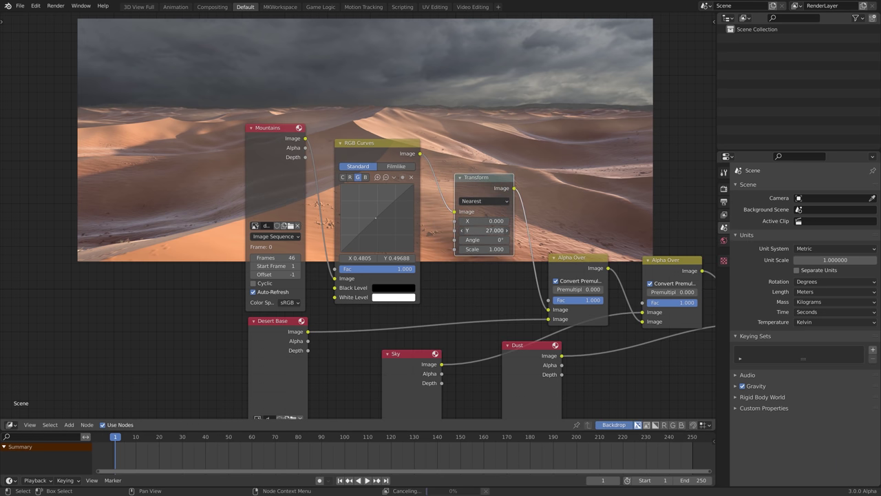
{"action": "key", "text": "Return"}
{"action": "type", "text": "5"}
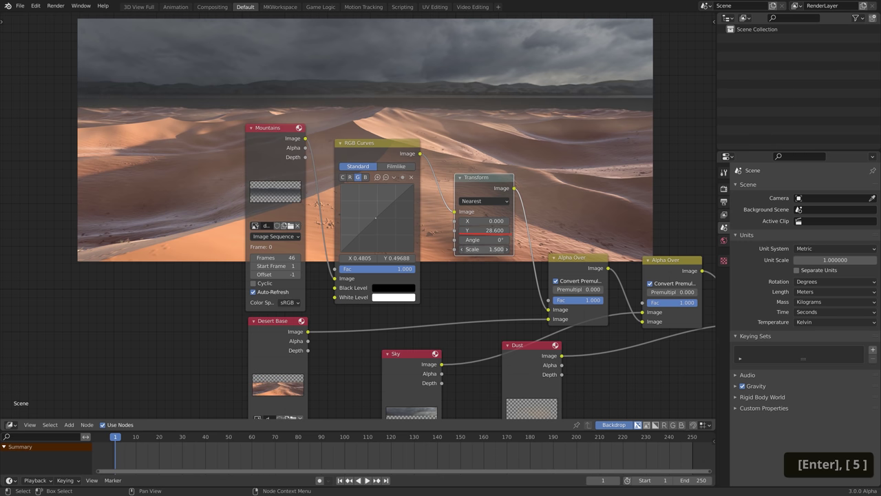
{"action": "key", "text": "Return"}
{"action": "type", "text": "1"}
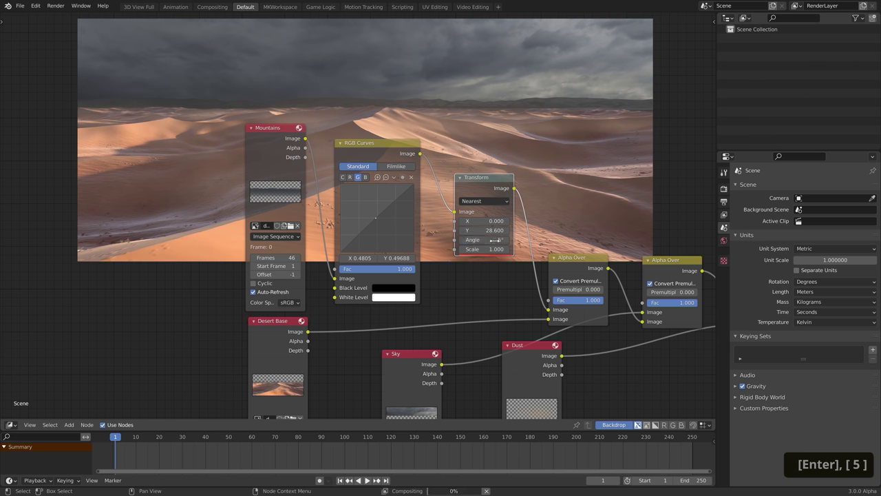
{"action": "key", "text": "Return"}
{"action": "type", "text": "5"}
{"action": "key", "text": "Return"}
{"action": "type", "text": "0"}
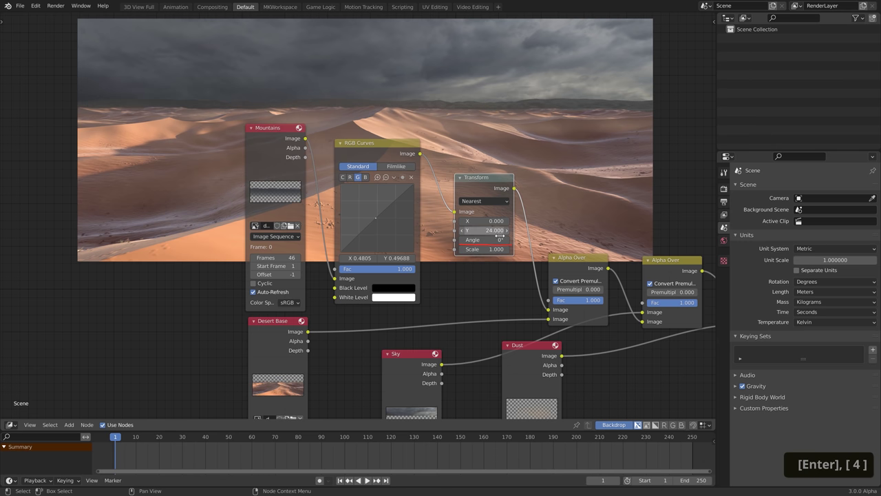
{"action": "mouse_move", "coordinate": [499, 234]}
{"action": "left_mouse_down"}
{"action": "mouse_move", "coordinate": [475, 235]}
{"action": "mouse_move", "coordinate": [497, 235]}
{"action": "left_mouse_up"}
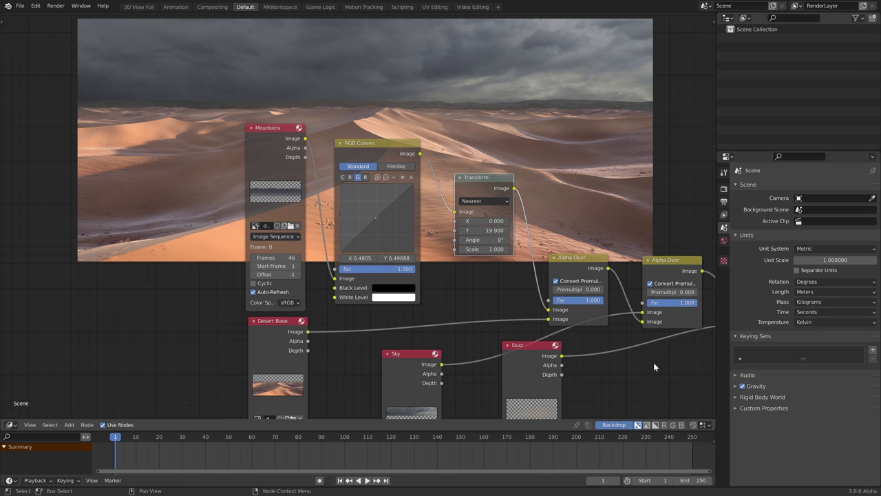
Pull the combined curve's midpoint down to about 0.406, then box-select the image and adjustment nodes
{"action": "left_click", "coordinate": [343, 177]}
{"action": "left_click", "coordinate": [377, 224]}
{"action": "left_click_drag", "start_coordinate": [377, 222], "coordinate": [378, 224]}
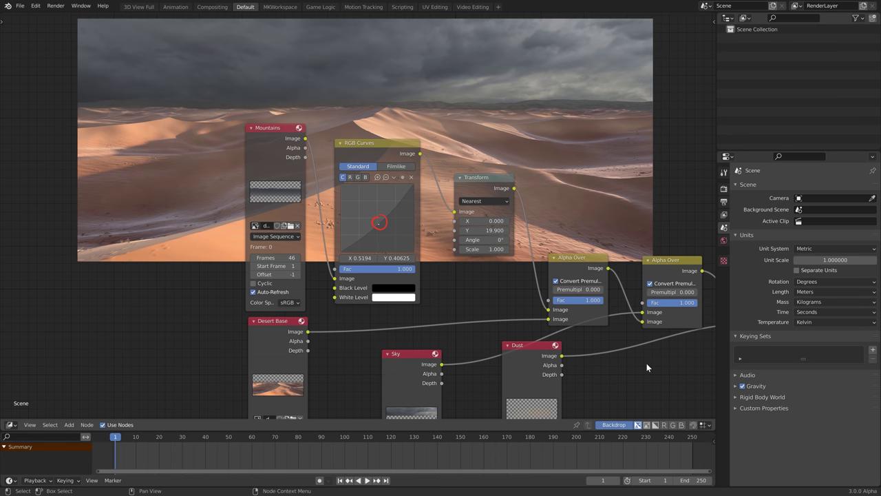
{"action": "scroll", "coordinate": [646, 362], "scroll_direction": "down", "scroll_amount": 5}
{"action": "left_click_drag", "start_coordinate": [221, 138], "coordinate": [499, 353]}
Wrap the selected nodes in a frame and move it down and left
{"action": "key", "text": "ctrl+j"}
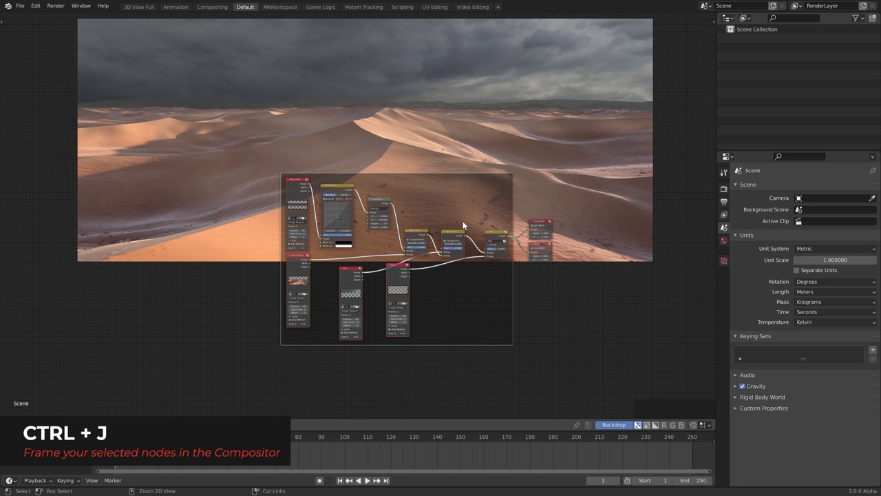
{"action": "left_click_drag", "start_coordinate": [453, 204], "coordinate": [419, 273]}
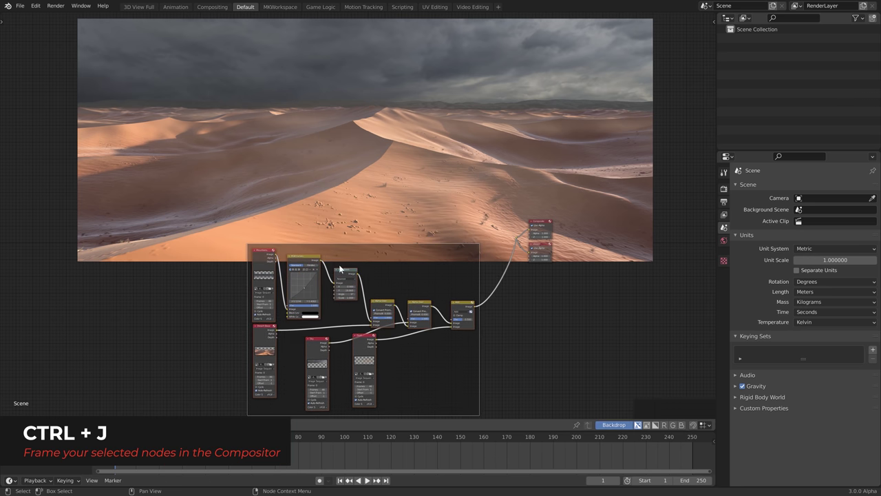
{"action": "scroll", "coordinate": [332, 263], "scroll_direction": "up", "scroll_amount": 5}
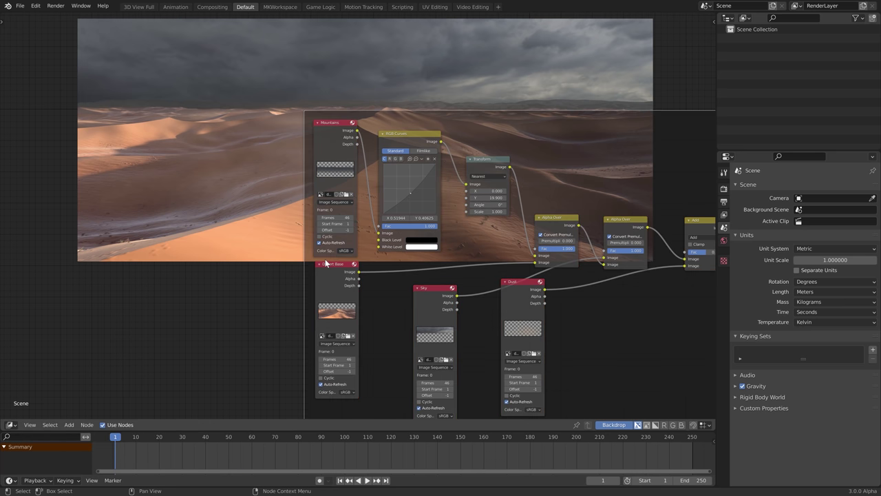
{"action": "middle_click_drag", "start_coordinate": [527, 277], "coordinate": [377, 357]}
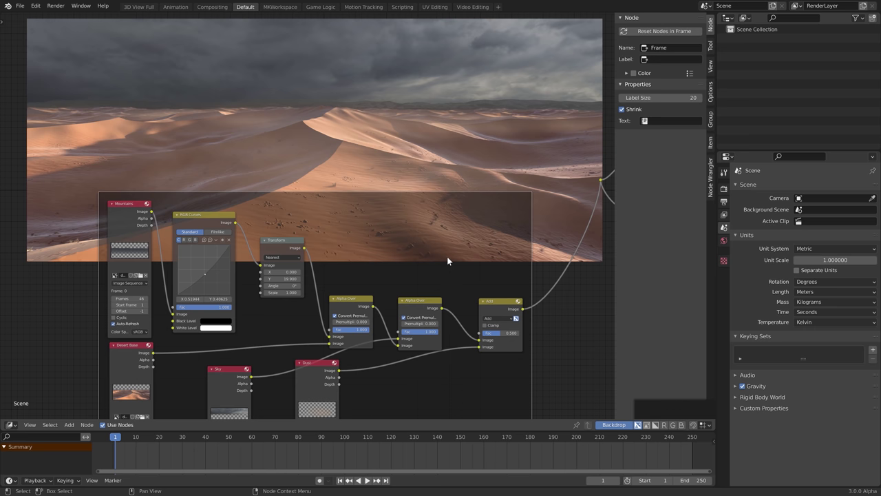
Label the frame BASE at label size 64 and give it a light orange colour
{"action": "key", "text": "n"}
{"action": "left_click", "coordinate": [682, 59]}
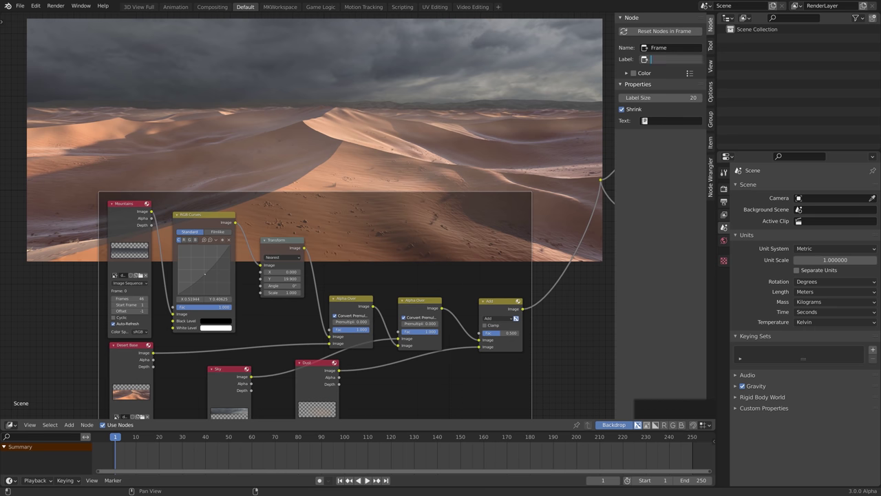
{"action": "key", "text": "Caps_Lock"}
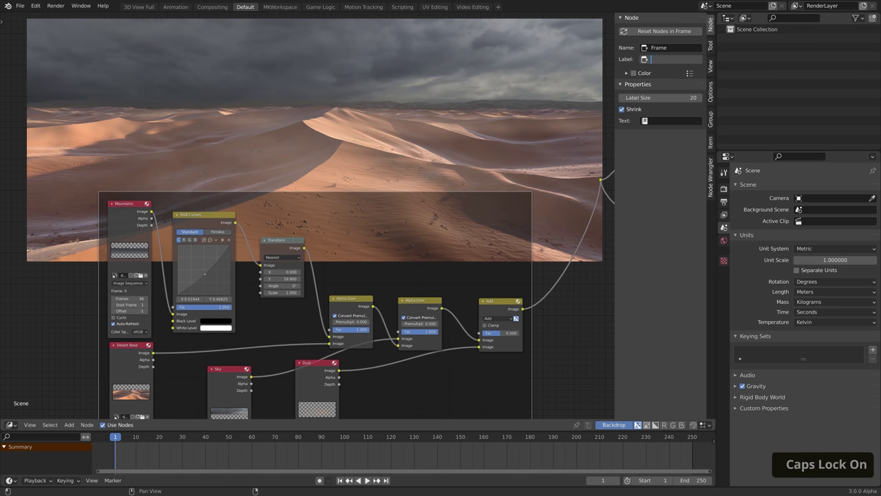
{"action": "type", "text": "BASE"}
{"action": "key", "text": "Return"}
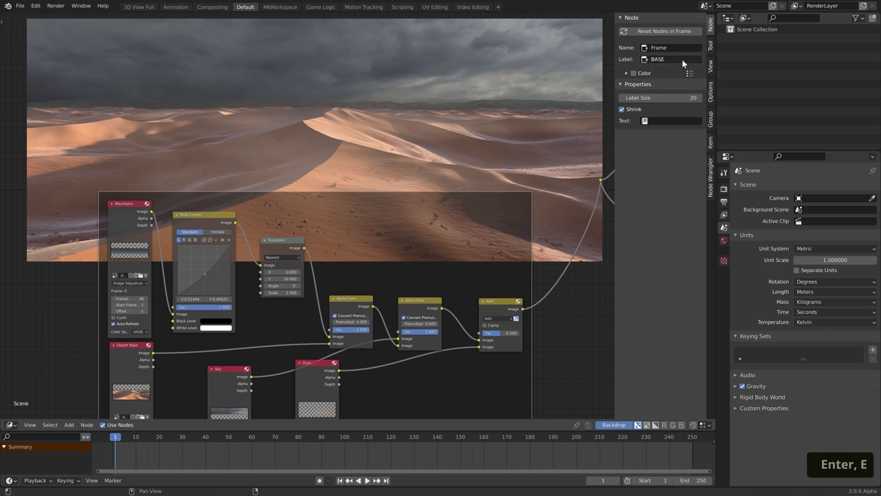
{"action": "double_click", "coordinate": [661, 97]}
{"action": "type", "text": "64"}
{"action": "key", "text": "Return"}
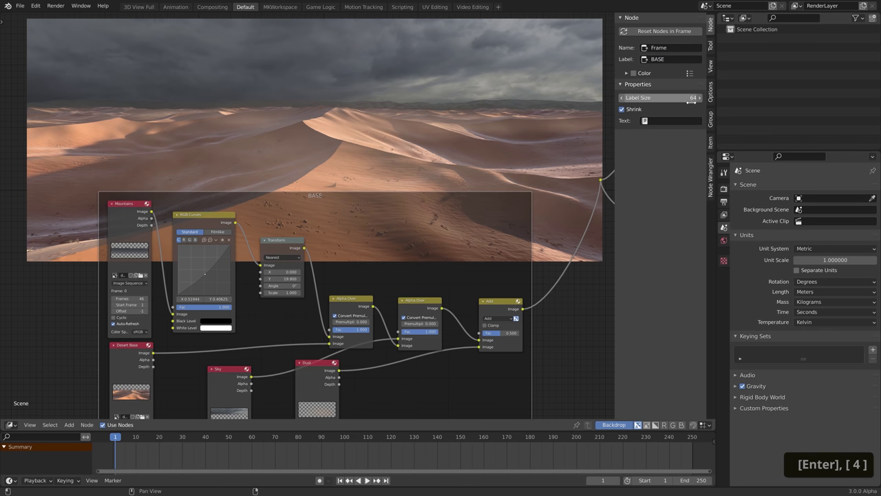
{"action": "left_click", "coordinate": [634, 73]}
{"action": "left_click", "coordinate": [654, 86]}
{"action": "left_click", "coordinate": [665, 128]}
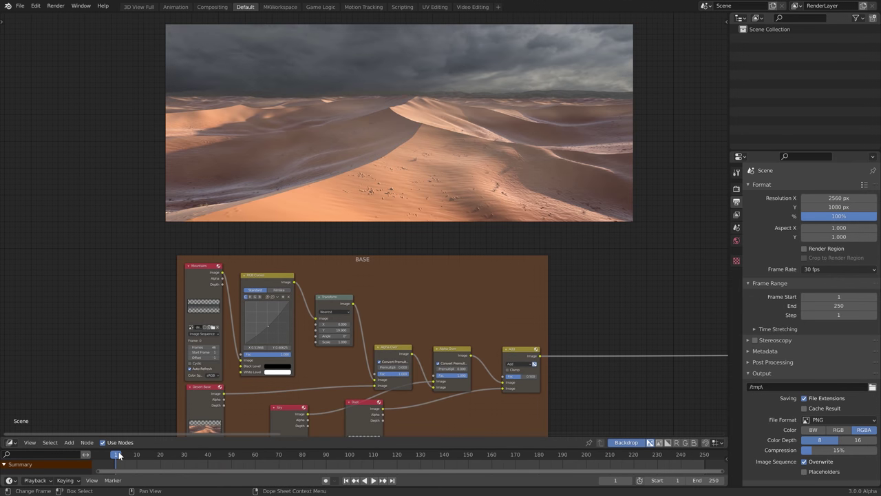
Scrub the timeline from frame 2 through frame 12 to preview the sequence
{"action": "left_click", "coordinate": [119, 456]}
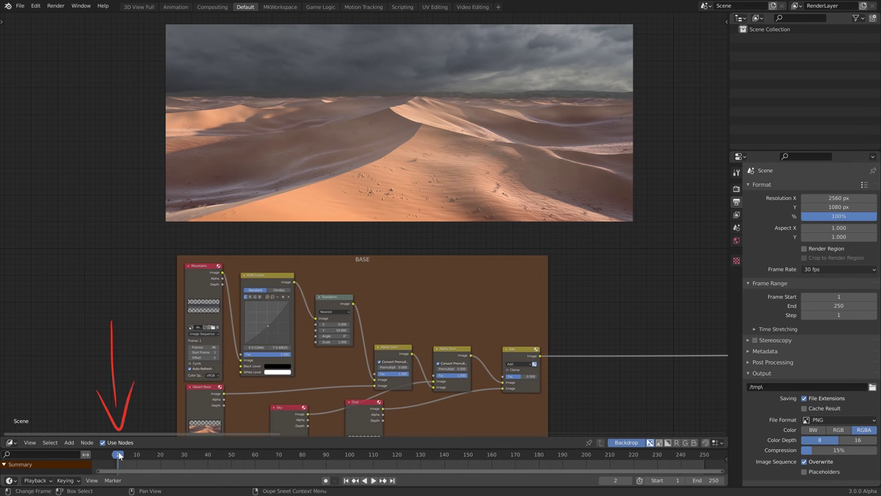
{"action": "mouse_move", "coordinate": [118, 456]}
{"action": "left_mouse_down"}
{"action": "mouse_move", "coordinate": [218, 455]}
{"action": "mouse_move", "coordinate": [134, 456]}
{"action": "left_mouse_up"}
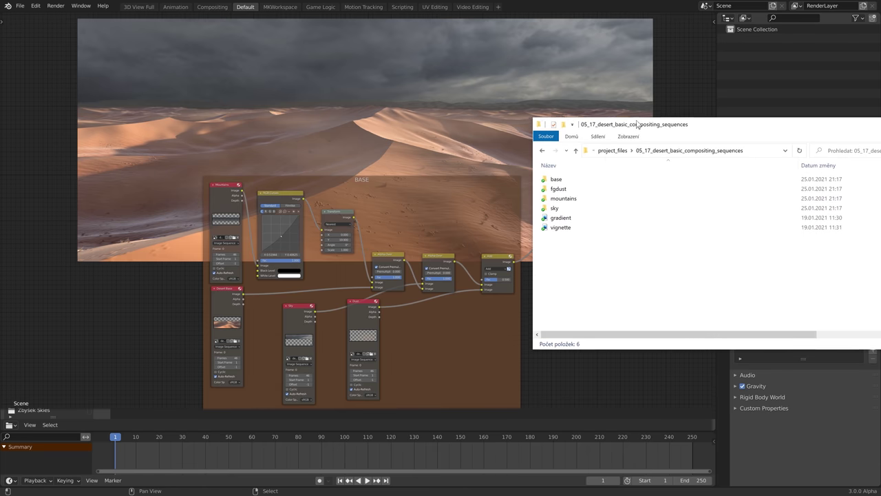
Drop gradient.png from File Explorer into the node editor and position the new image node
{"action": "left_click_drag", "start_coordinate": [562, 211], "coordinate": [559, 386]}
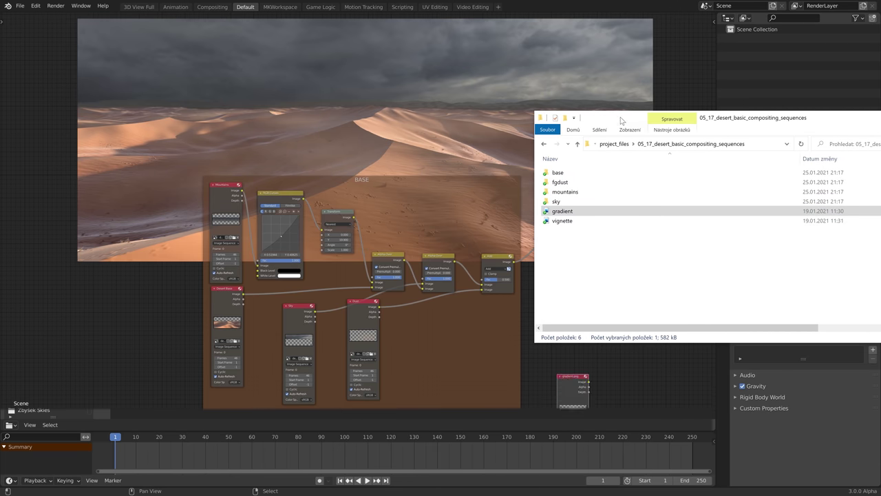
{"action": "middle_click_drag", "start_coordinate": [570, 386], "coordinate": [518, 301]}
{"action": "left_click_drag", "start_coordinate": [518, 301], "coordinate": [516, 224]}
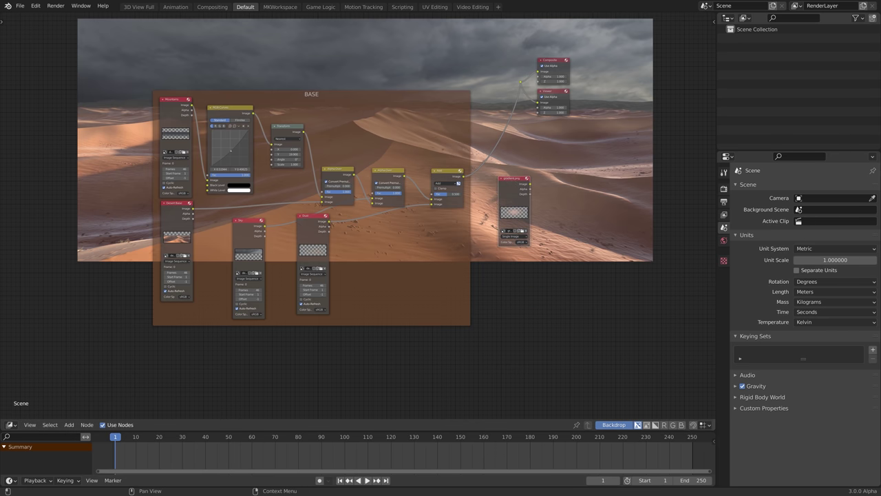
{"action": "middle_click_drag", "start_coordinate": [413, 226], "coordinate": [426, 310]}
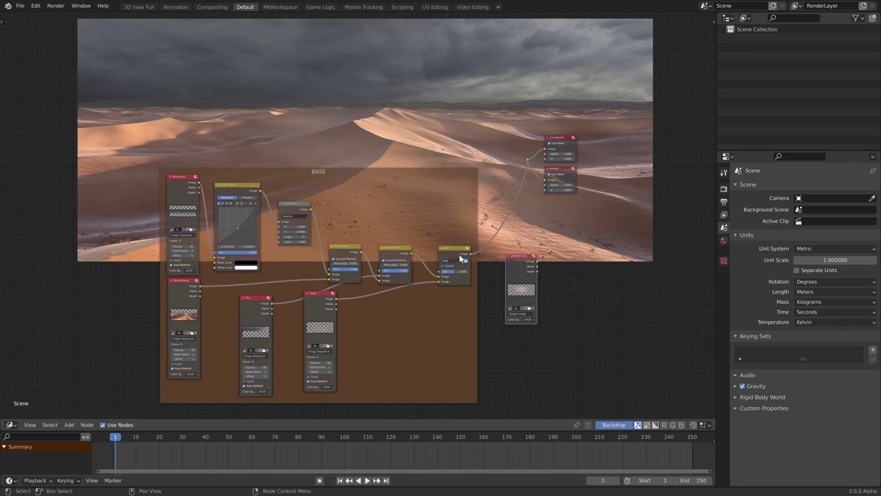
Duplicate the Add node onto the Composite link, remove it from the BASE frame, and place it
{"action": "key", "text": "shift+d"}
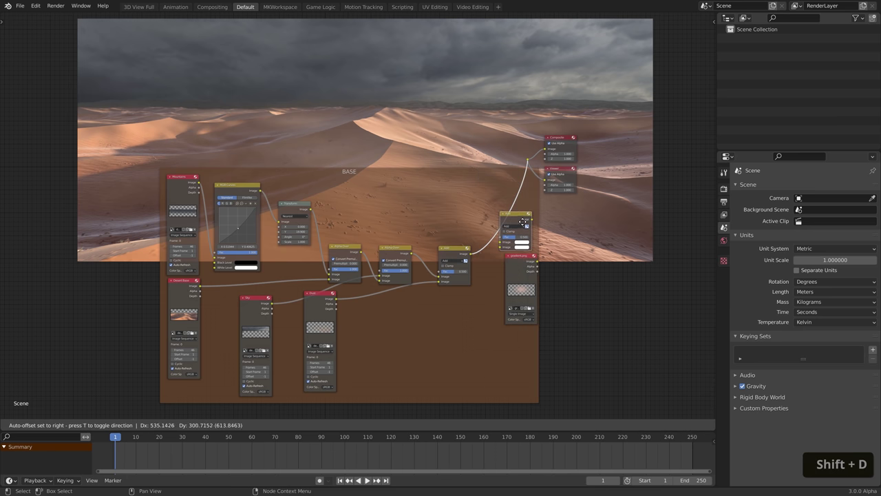
{"action": "left_click", "coordinate": [514, 214]}
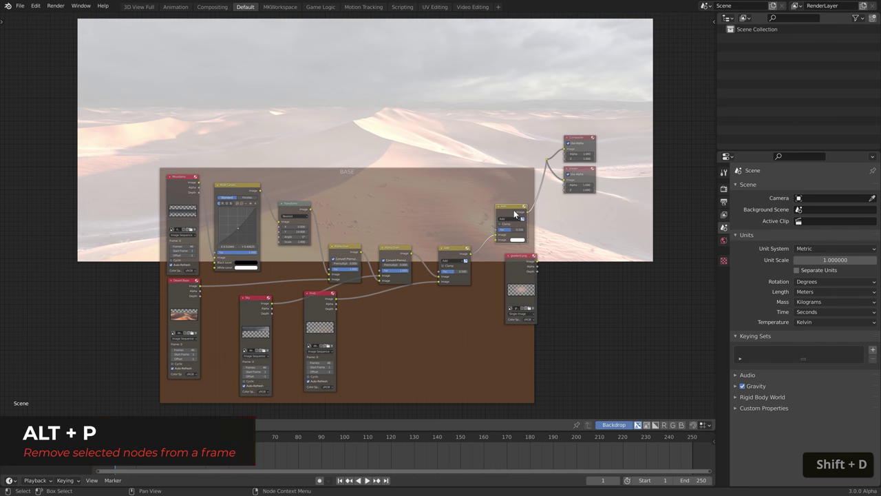
{"action": "key", "text": "alt"}
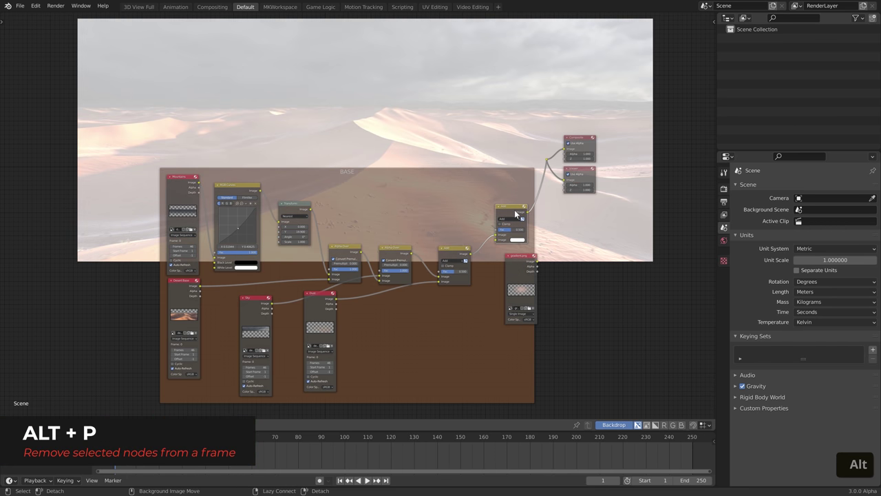
{"action": "key", "text": "alt+p"}
{"action": "scroll", "coordinate": [514, 209], "scroll_direction": "up", "scroll_amount": 2}
{"action": "middle_click_drag", "start_coordinate": [514, 210], "coordinate": [427, 210]}
{"action": "key", "text": "g"}
{"action": "left_click", "coordinate": [507, 178]}
Connect the gradient.png image output into the new Add node
{"action": "left_click", "coordinate": [504, 263]}
{"action": "key", "text": "g"}
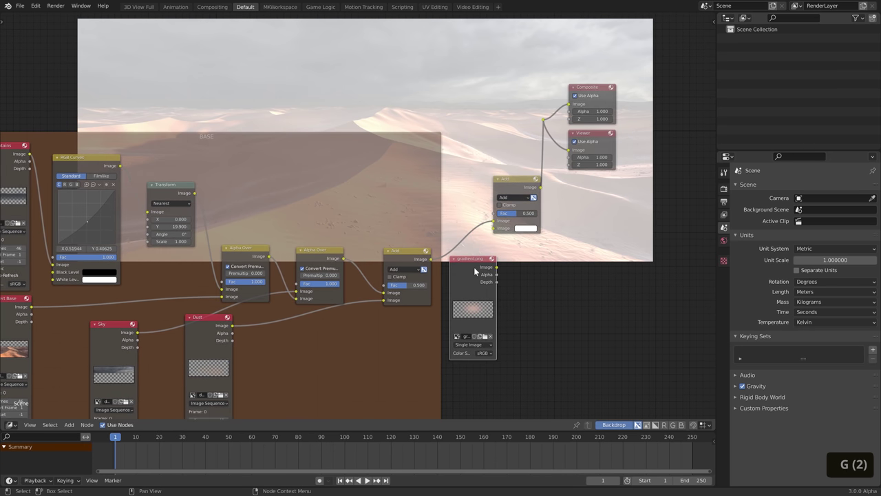
{"action": "key", "text": "space"}
{"action": "key", "text": "g"}
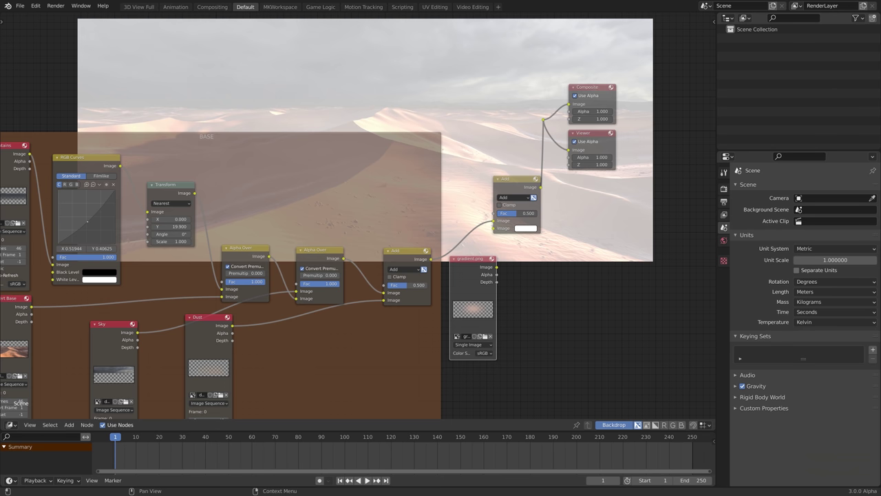
{"action": "left_click_drag", "start_coordinate": [496, 267], "coordinate": [496, 228]}
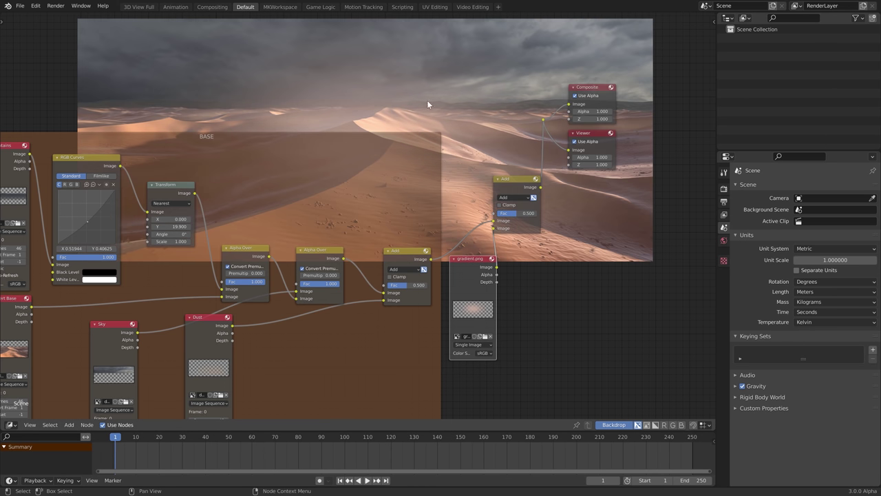
{"action": "middle_click_drag", "start_coordinate": [425, 113], "coordinate": [429, 165]}
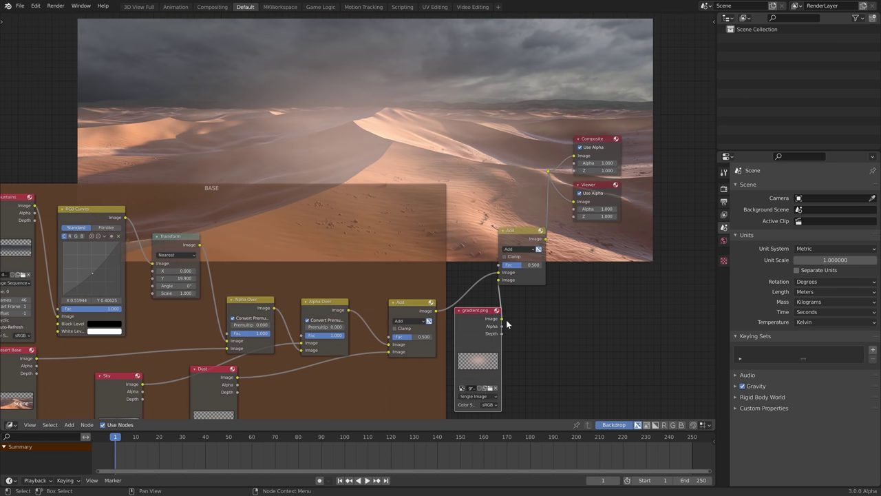
Move gradient.png left and insert a Translate node before Add, offset X 1000, Y 200
{"action": "key", "text": "g"}
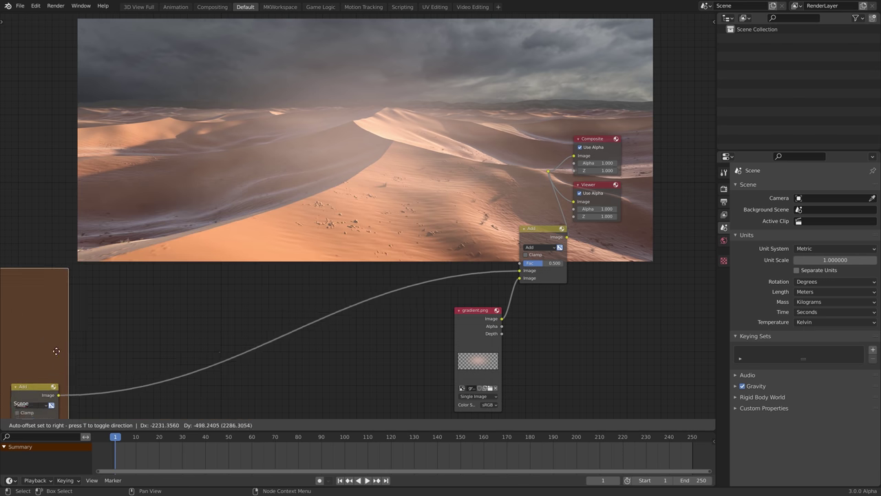
{"action": "left_click", "coordinate": [272, 346]}
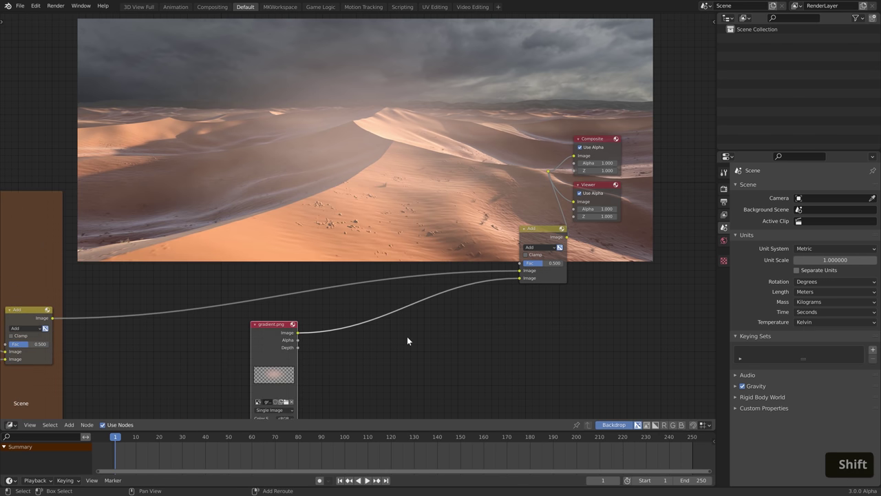
{"action": "key", "text": "shift+a"}
{"action": "type", "text": "tra"}
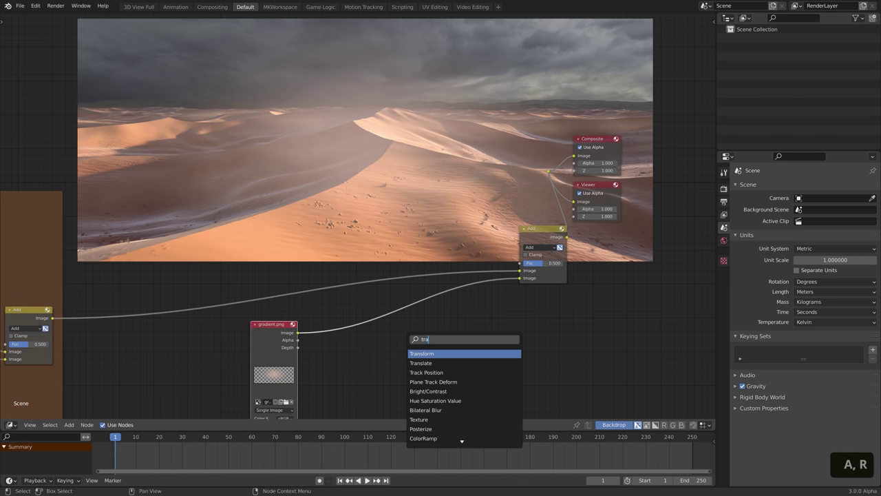
{"action": "left_click", "coordinate": [420, 363]}
{"action": "left_click", "coordinate": [402, 335]}
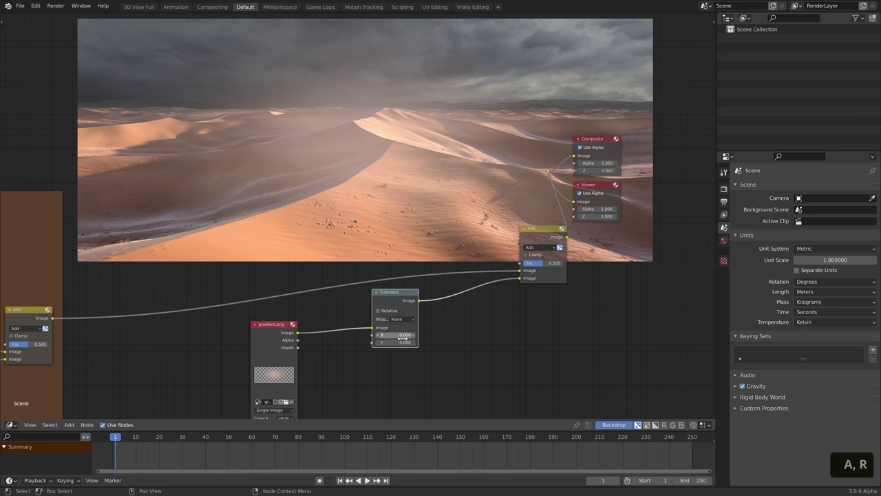
{"action": "type", "text": "0.0"}
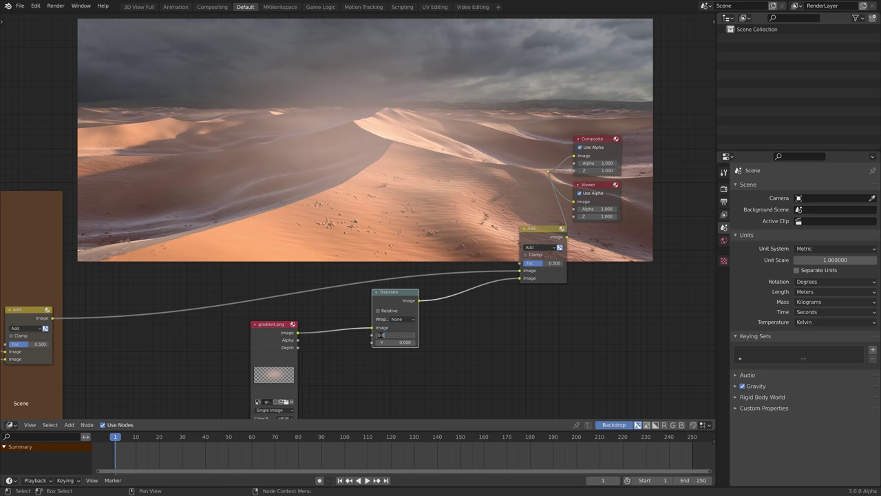
{"action": "type", "text": "0"}
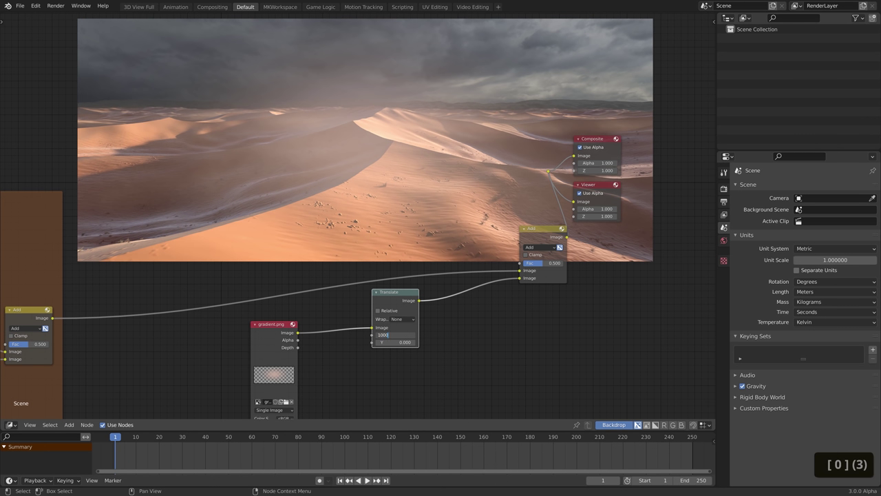
{"action": "key", "text": "Return"}
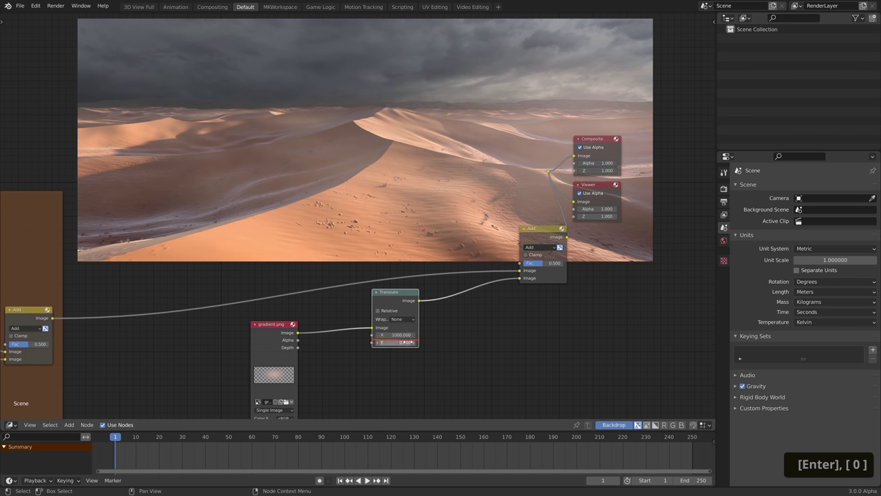
{"action": "left_click", "coordinate": [407, 342]}
{"action": "type", "text": "20"}
{"action": "key", "text": "Return"}
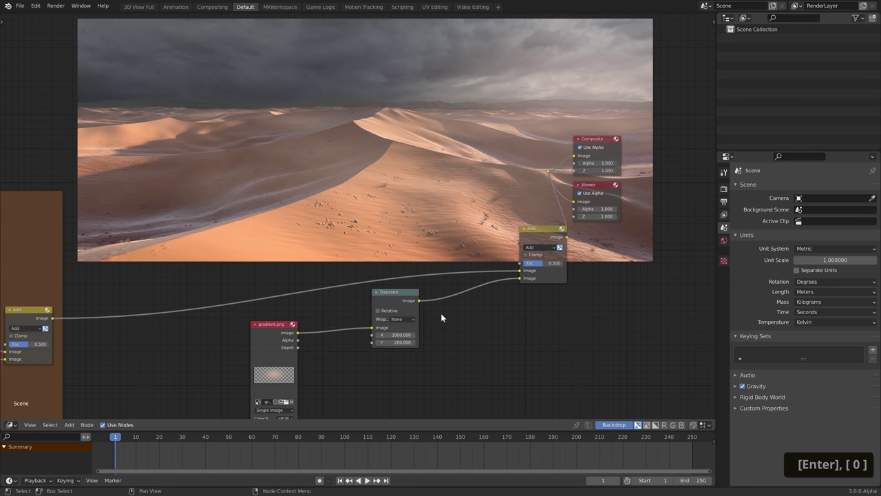
Insert a Scale node between gradient.png and Translate with a Y scale of 1.2
{"action": "key", "text": "shift+a"}
{"action": "type", "text": "sca"}
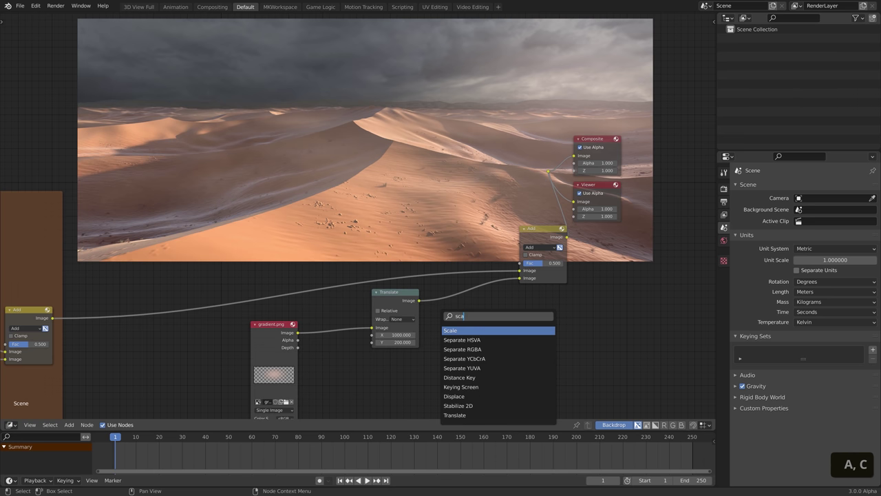
{"action": "key", "text": "Return"}
{"action": "left_click", "coordinate": [340, 315]}
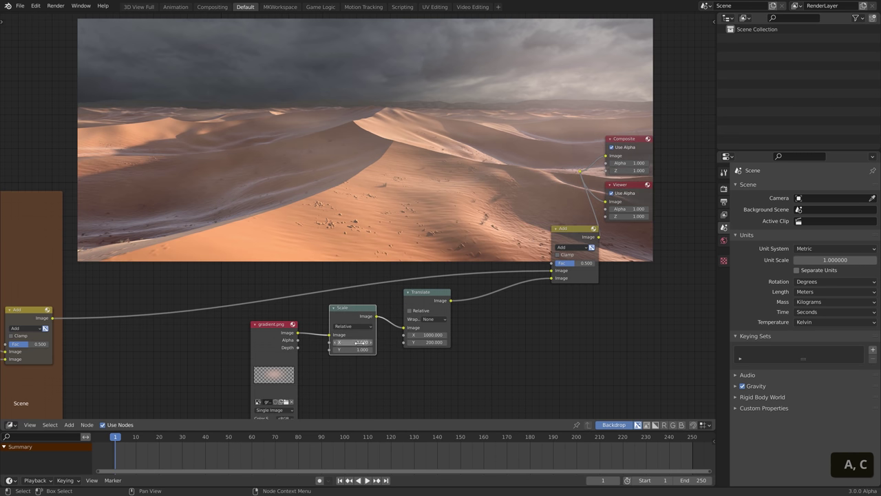
{"action": "left_click", "coordinate": [351, 349]}
{"action": "type", "text": "1.02"}
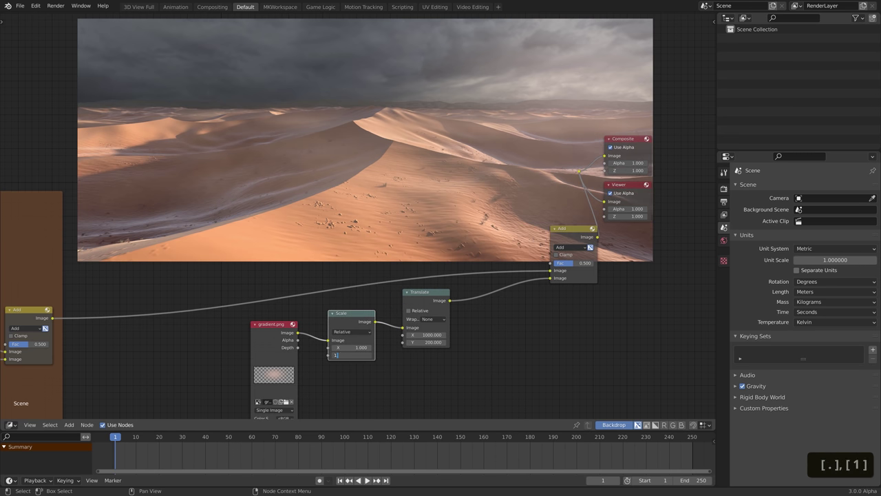
{"action": "key", "text": "Return"}
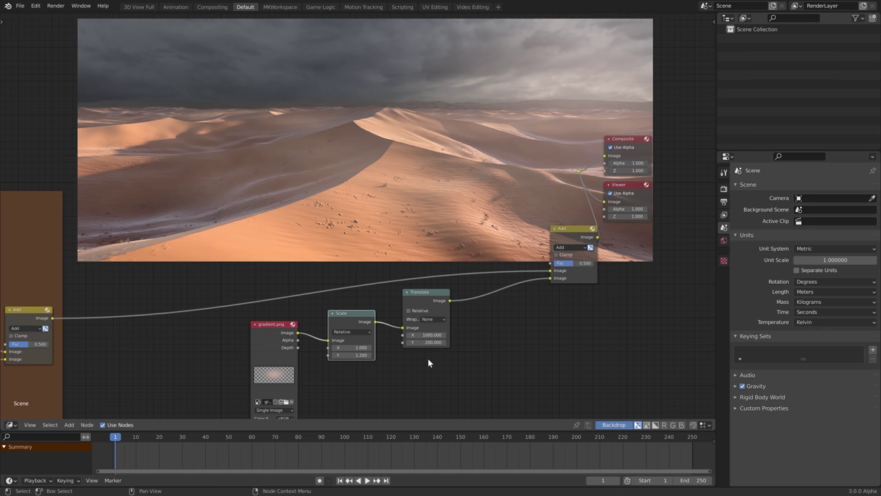
{"action": "key", "text": "shift+a"}
Insert a Hue Saturation Value node between Translate and Add, and shift Composite, Viewer and Add right
{"action": "type", "text": "hue"}
{"action": "key", "text": "Down"}
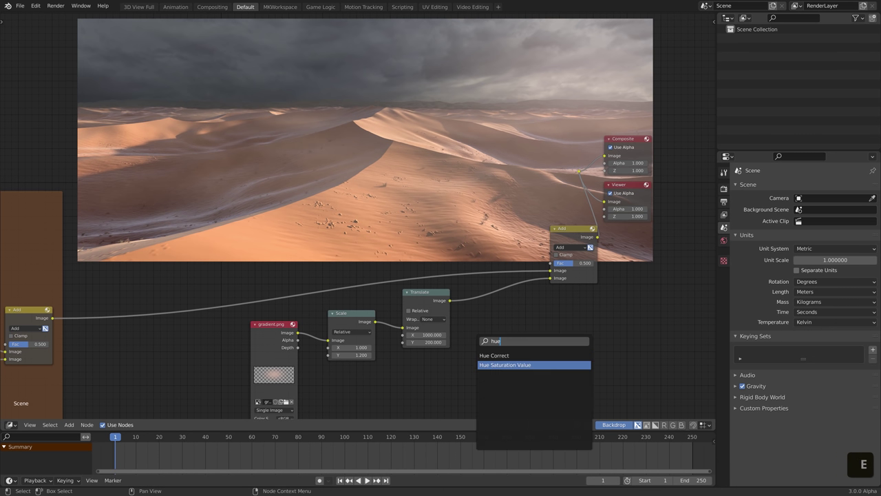
{"action": "key", "text": "Return"}
{"action": "left_click", "coordinate": [502, 319]}
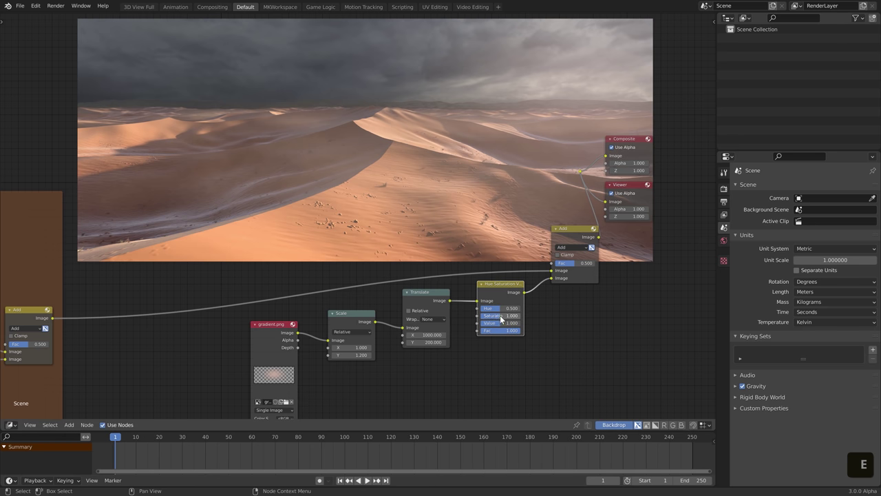
{"action": "key", "text": "Return"}
{"action": "type", "text": "1.2"}
{"action": "key", "text": "Return"}
{"action": "left_click_drag", "start_coordinate": [556, 122], "coordinate": [666, 209]}
{"action": "key", "text": "g"}
{"action": "key", "text": "g"}
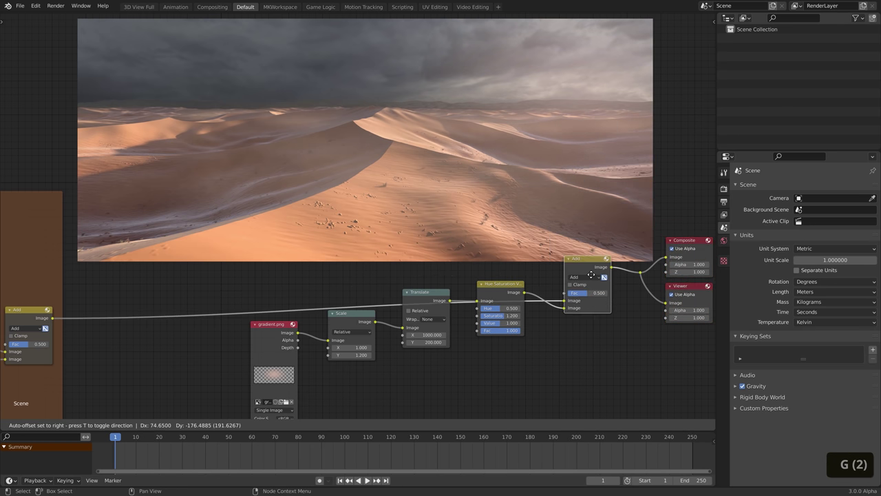
{"action": "left_click", "coordinate": [577, 239]}
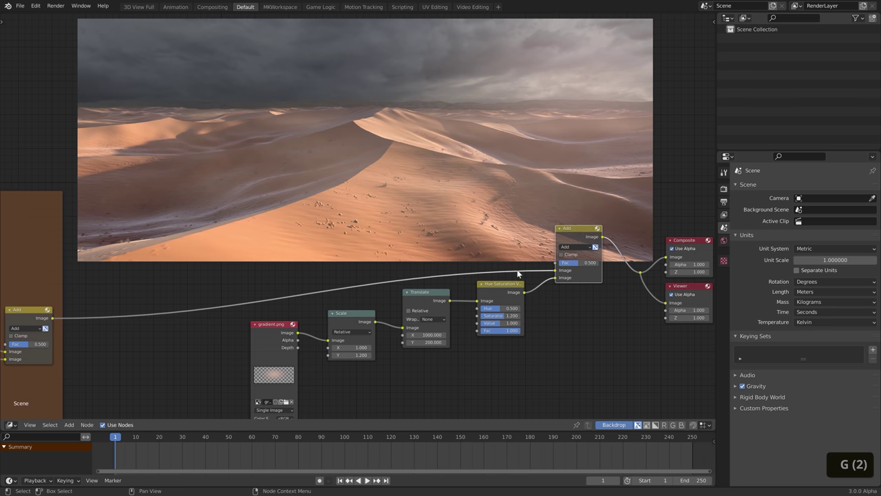
Set Saturation 1.7 and Hue 0.51, and change the Translate Y offset to 250
{"action": "left_click", "coordinate": [500, 292]}
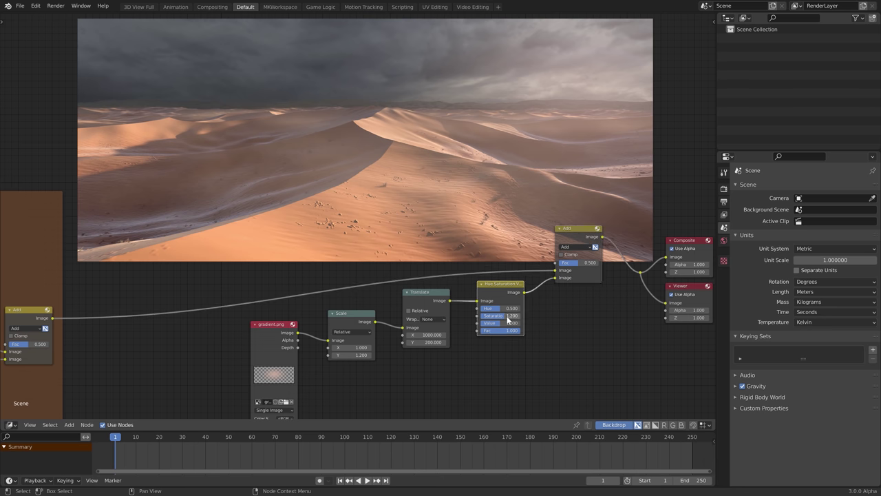
{"action": "left_click", "coordinate": [508, 318]}
{"action": "type", "text": "1.7"}
{"action": "key", "text": "Return"}
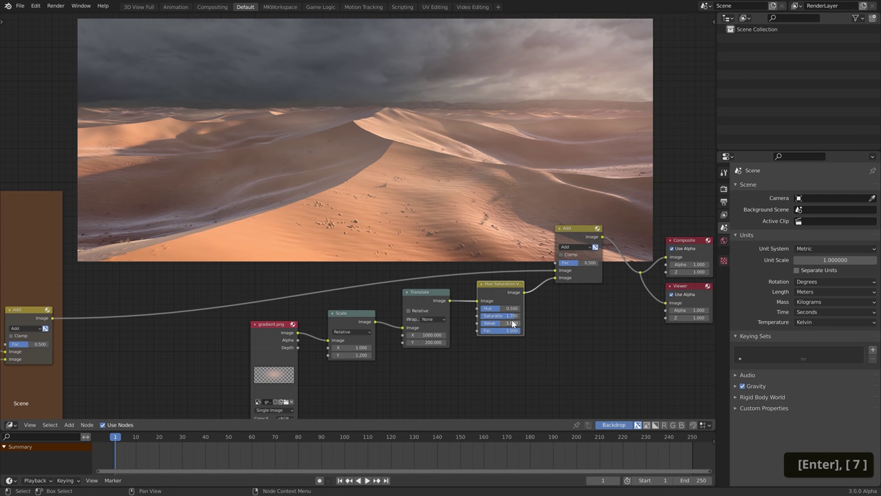
{"action": "left_click", "coordinate": [501, 308]}
{"action": "type", "text": "."}
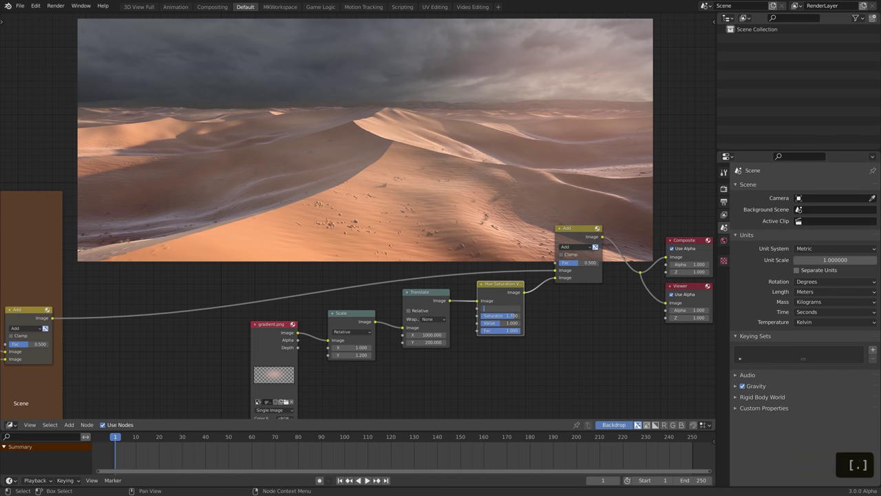
{"action": "type", "text": "51"}
{"action": "key", "text": "Return"}
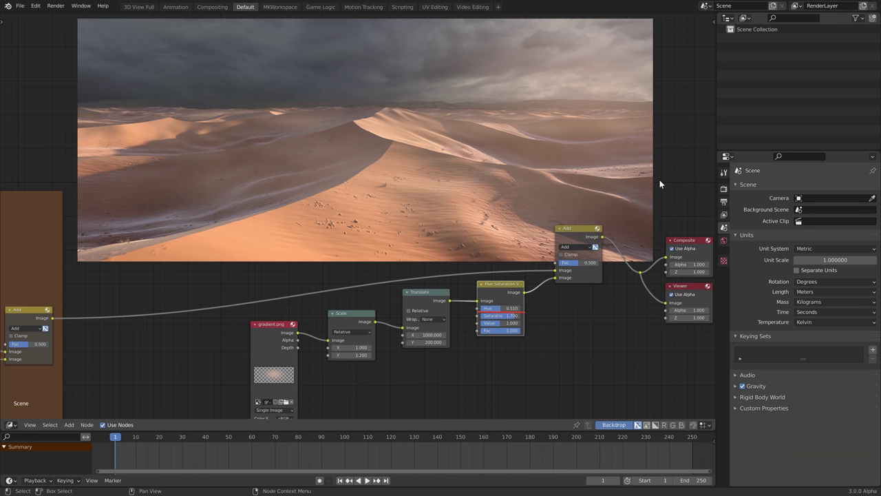
{"action": "left_click", "coordinate": [426, 343]}
{"action": "type", "text": "250"}
{"action": "key", "text": "Return"}
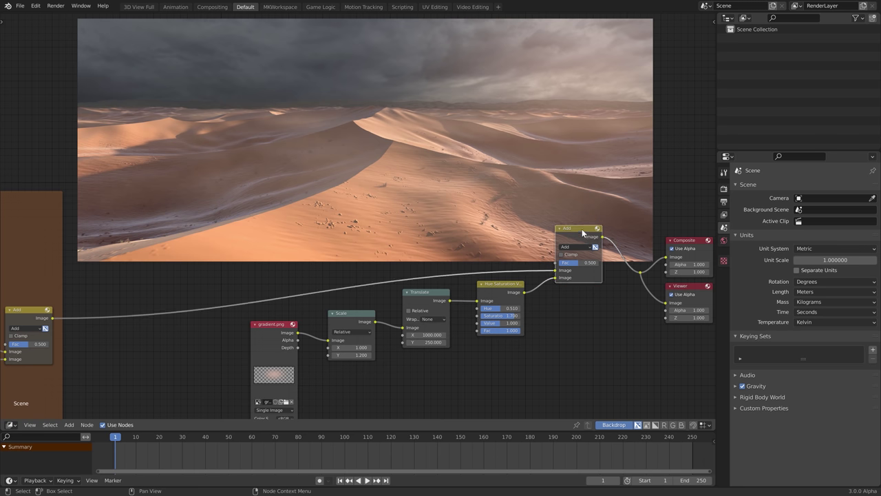
Lower the gradient Add node's Fac to about 0.4 and frame the gradient nodes as GRADIENT
{"action": "key", "text": "n"}
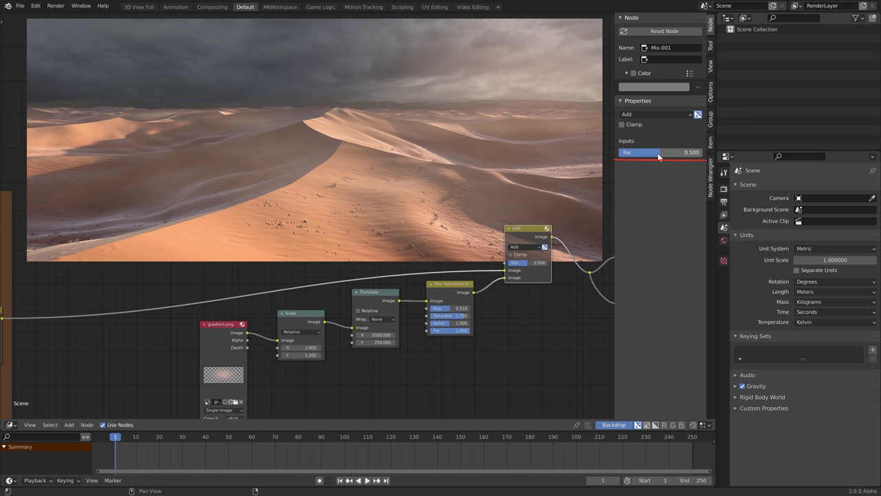
{"action": "left_click_drag", "start_coordinate": [660, 152], "coordinate": [648, 152]}
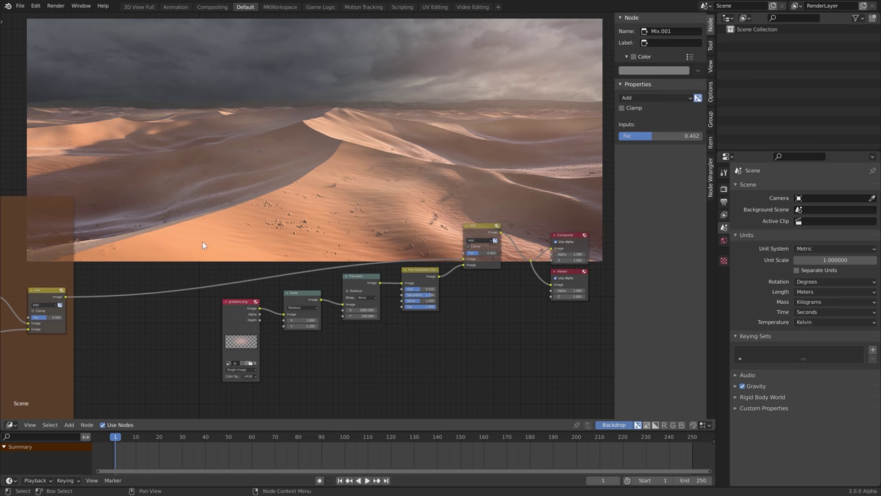
{"action": "left_click_drag", "start_coordinate": [202, 242], "coordinate": [525, 367]}
{"action": "key", "text": "ctrl+j"}
{"action": "left_click", "coordinate": [655, 44]}
{"action": "type", "text": "GRAD"}
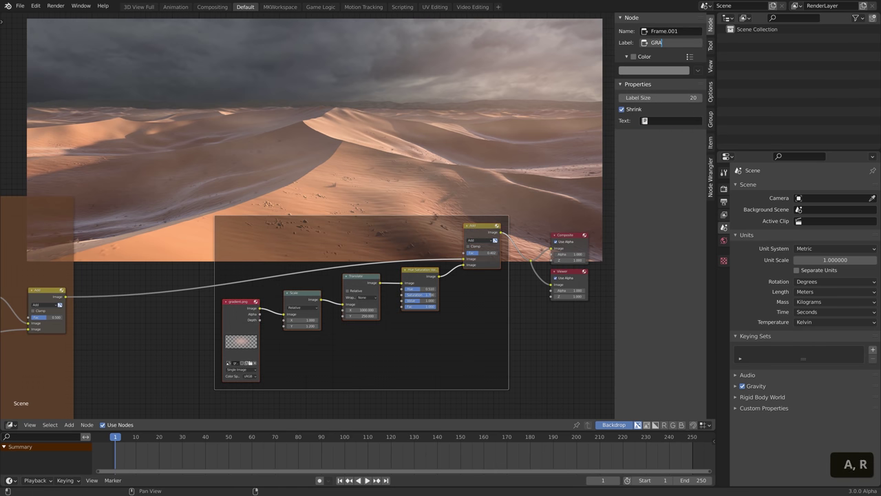
{"action": "type", "text": "IENT"}
{"action": "left_click", "coordinate": [644, 57]}
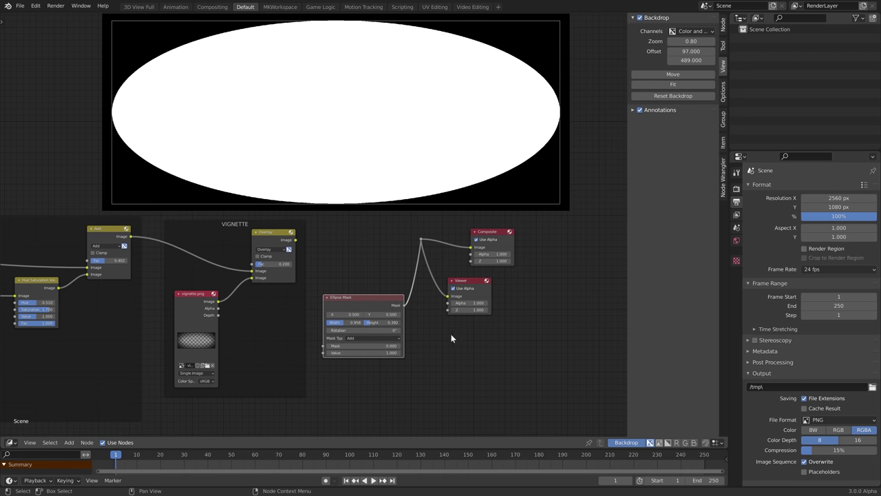
Add a Blur node on the mask link with X 200 and Y 100
{"action": "key", "text": "shift+a"}
{"action": "type", "text": "blur"}
{"action": "key", "text": "Return"}
{"action": "left_click", "coordinate": [444, 314]}
{"action": "type", "text": "200"}
{"action": "key", "text": "Tab"}
{"action": "type", "text": "100"}
{"action": "key", "text": "Return"}
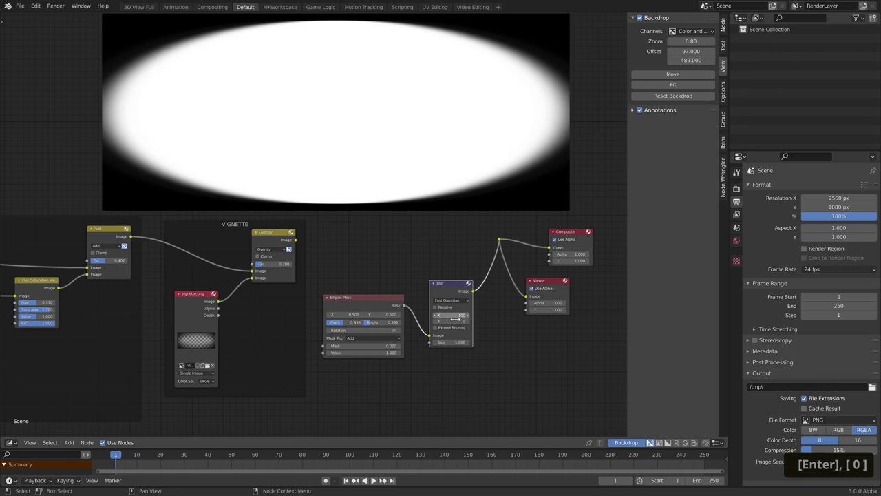
Duplicate the Overlay node, feed the first Overlay into the copy, and mute the first
{"action": "left_click", "coordinate": [272, 232]}
{"action": "key", "text": "shift+d"}
{"action": "left_click", "coordinate": [505, 239]}
{"action": "left_click_drag", "start_coordinate": [493, 272], "coordinate": [295, 239]}
{"action": "left_click", "coordinate": [281, 239]}
{"action": "key", "text": "m"}
{"action": "middle_click_drag", "start_coordinate": [504, 246], "coordinate": [423, 260]}
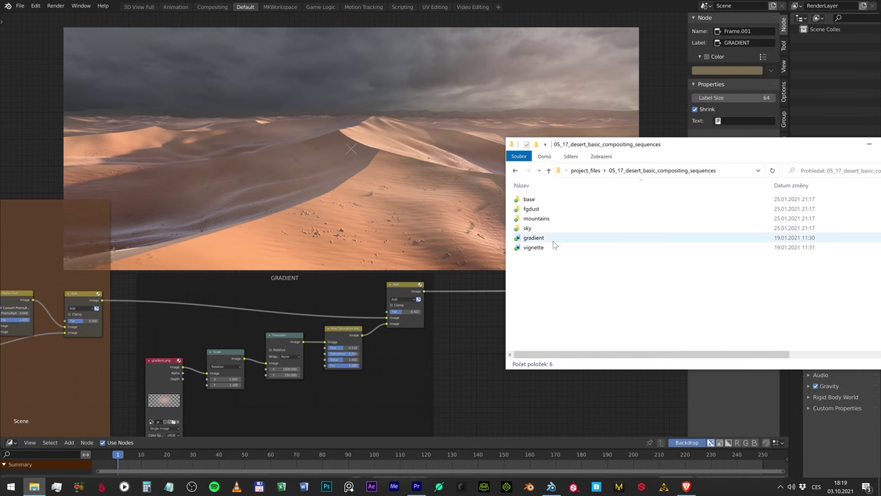
Bring vignette.png into the node tree and duplicate the GRADIENT Add node outside the frame
{"action": "left_click_drag", "start_coordinate": [544, 247], "coordinate": [483, 354]}
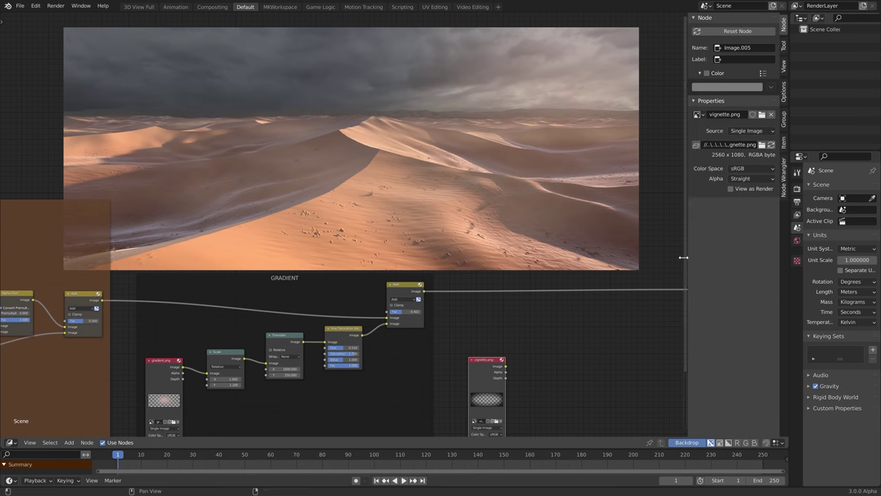
{"action": "left_click", "coordinate": [483, 354]}
{"action": "scroll", "coordinate": [483, 354], "scroll_direction": "up", "scroll_amount": 1}
{"action": "middle_click_drag", "start_coordinate": [482, 354], "coordinate": [310, 316]}
{"action": "left_click", "coordinate": [208, 251]}
{"action": "key", "text": "shift+d"}
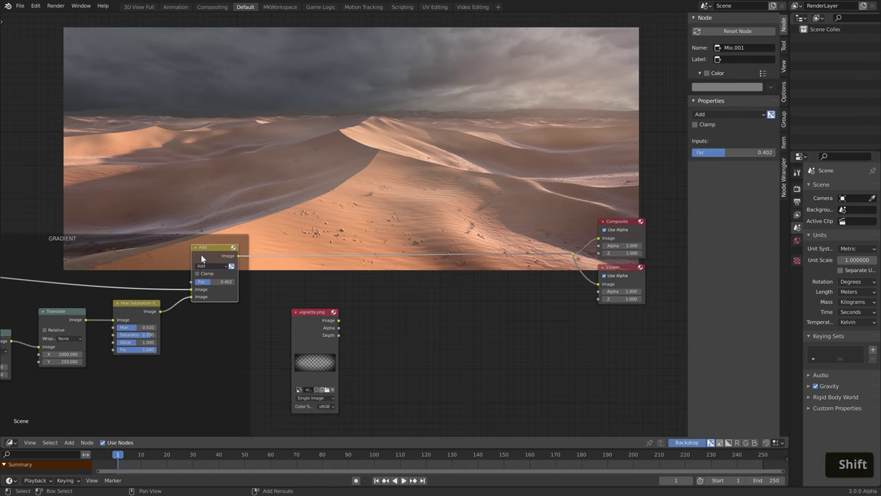
{"action": "left_click", "coordinate": [385, 256]}
{"action": "key", "text": "alt+p"}
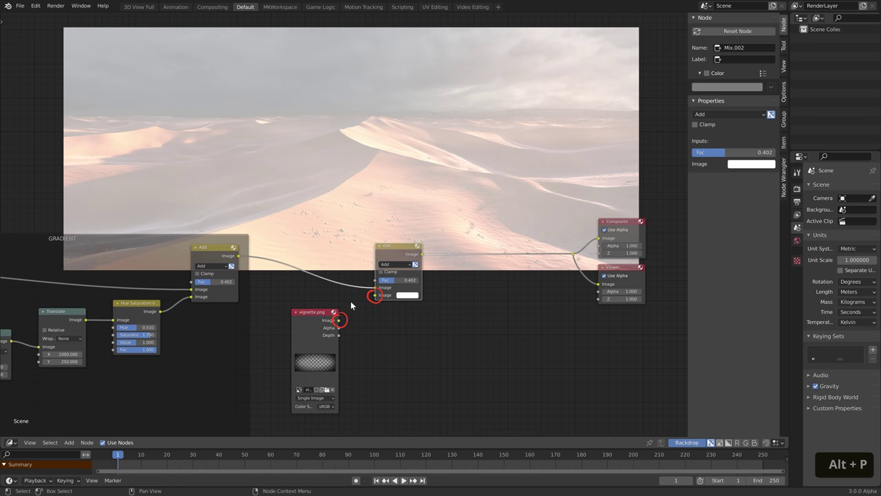
Feed vignette.png into the new mix node, set it to Overlay with Fac 0.2
{"action": "left_click_drag", "start_coordinate": [339, 321], "coordinate": [376, 295]}
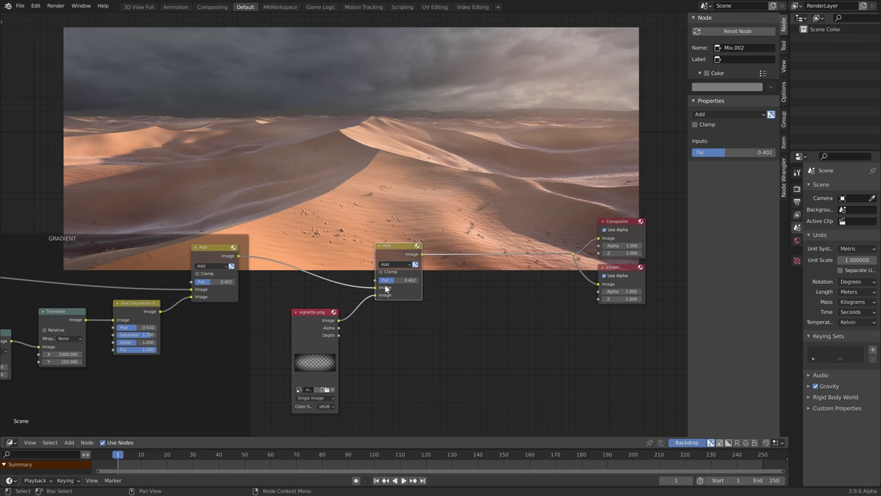
{"action": "left_click", "coordinate": [397, 265]}
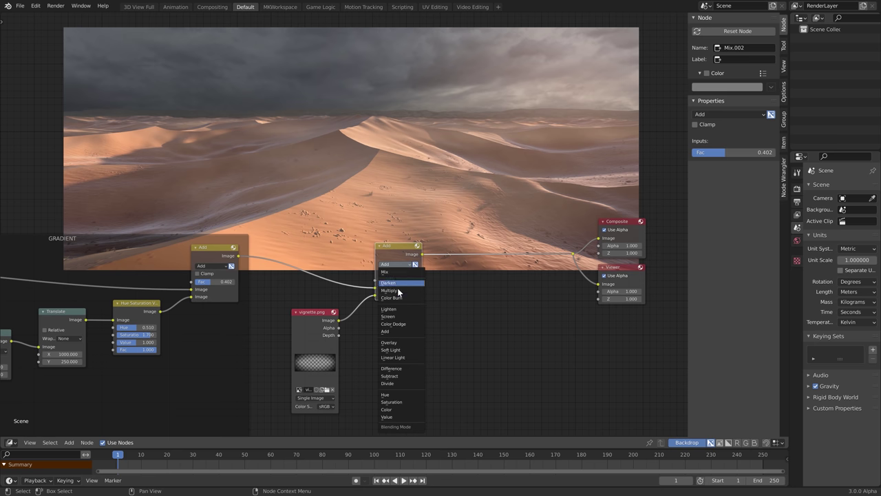
{"action": "left_click", "coordinate": [398, 343]}
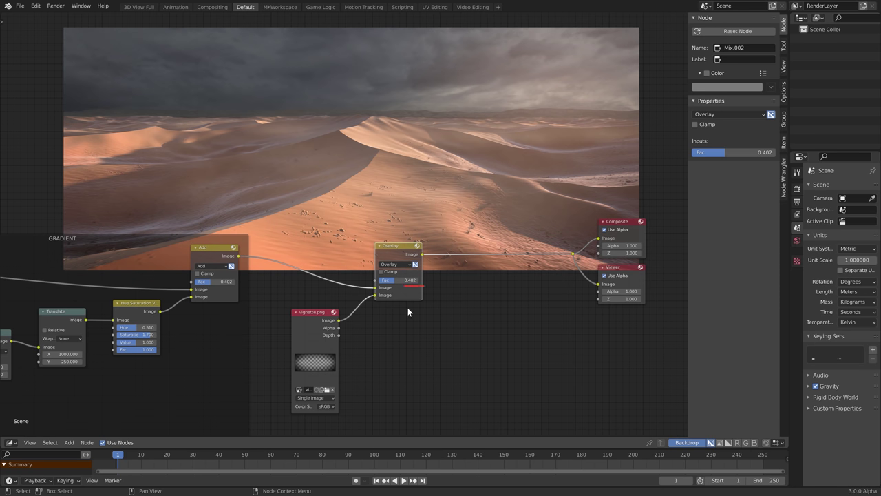
{"action": "left_click", "coordinate": [403, 281]}
{"action": "type", "text": ".2"}
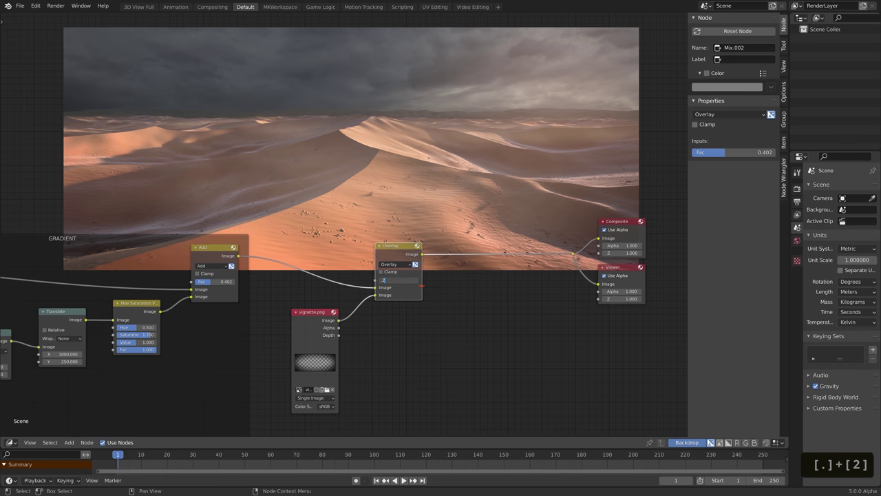
{"action": "key", "text": "Return"}
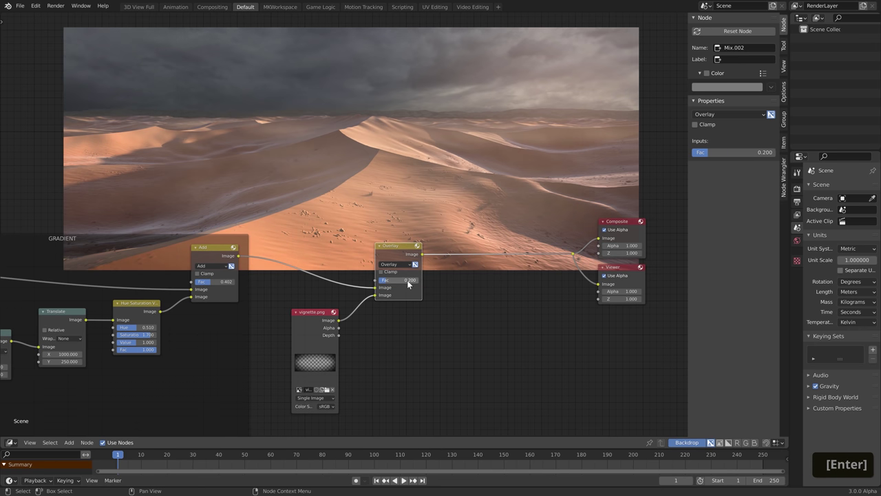
{"action": "left_click", "coordinate": [407, 281]}
{"action": "type", "text": ".3"}
{"action": "key", "text": "Return"}
{"action": "left_click", "coordinate": [407, 281]}
{"action": "type", "text": ".2"}
{"action": "key", "text": "Return"}
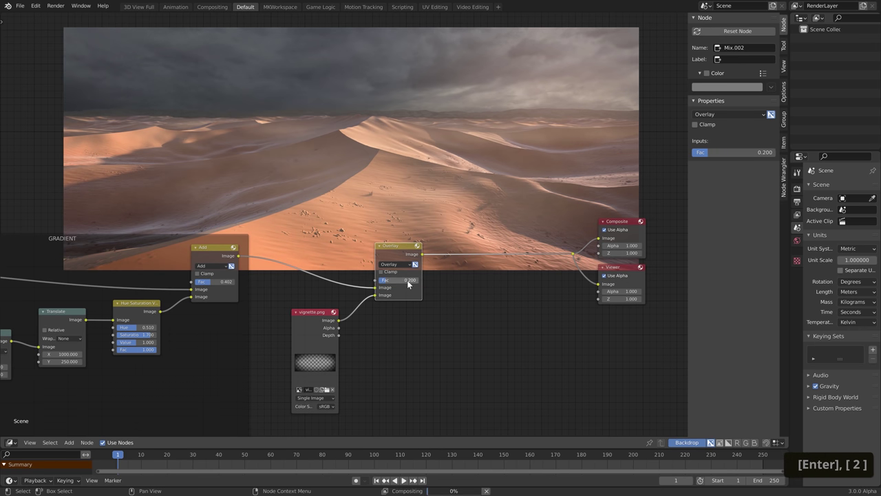
{"action": "key", "text": "m"}
{"action": "key", "text": "m"}
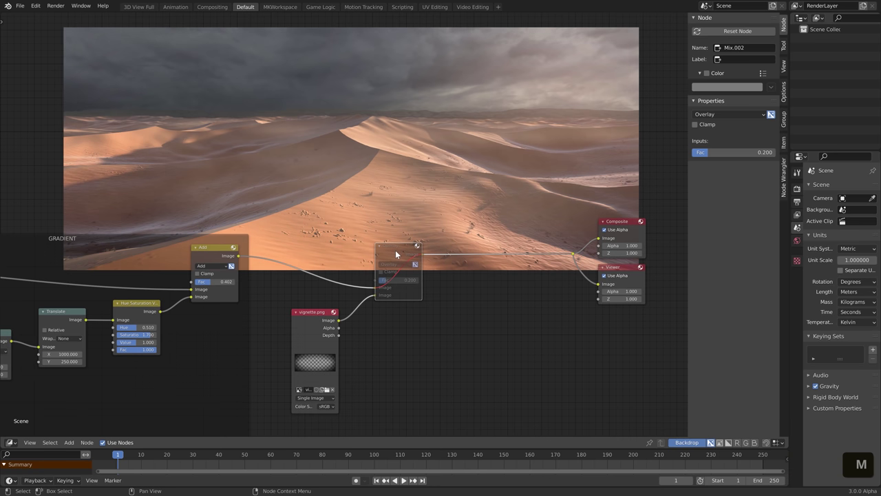
Frame the Overlay and vignette nodes as VIGNETTE with label size 64
{"action": "left_click_drag", "start_coordinate": [267, 236], "coordinate": [451, 429]}
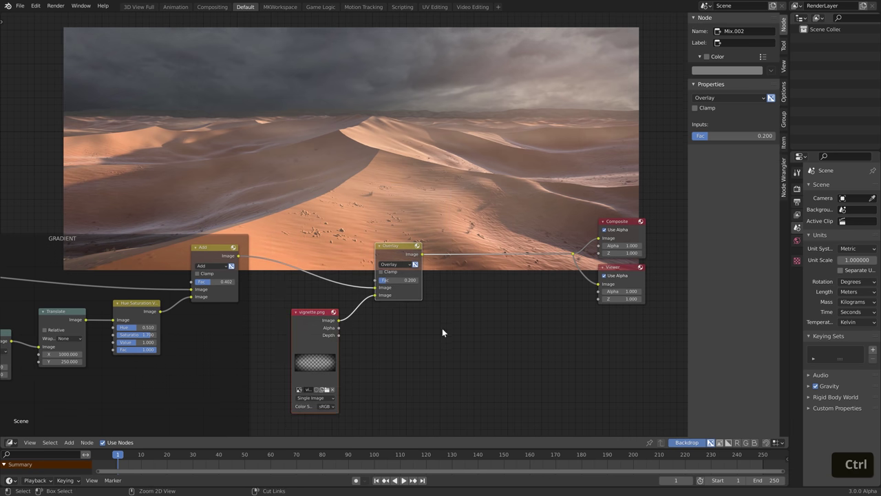
{"action": "key", "text": "ctrl+j"}
{"action": "left_click", "coordinate": [744, 42]}
{"action": "type", "text": "VIGNETTE"}
{"action": "key", "text": "Return"}
{"action": "double_click", "coordinate": [733, 97]}
{"action": "type", "text": "64"}
{"action": "key", "text": "Return"}
Set render Resolution X to 2560 px and the resolution scale to 100%
{"action": "left_click", "coordinate": [398, 322]}
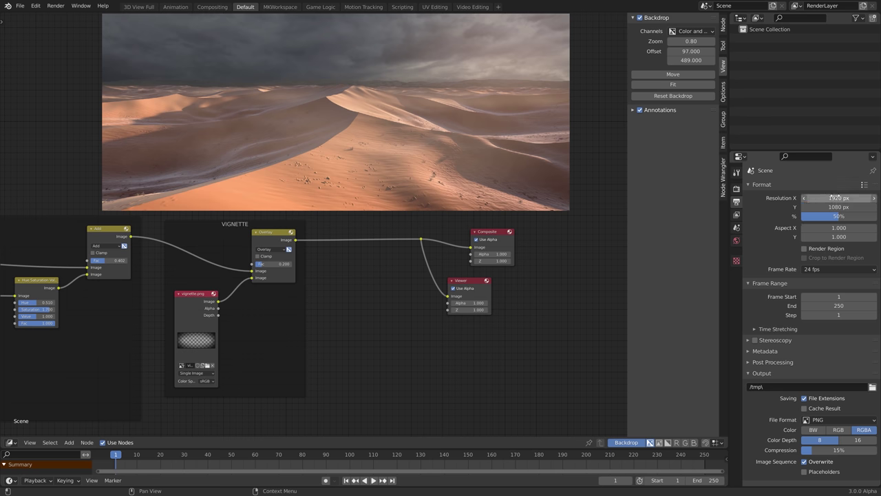
{"action": "key", "text": "Return"}
{"action": "type", "text": "2560"}
{"action": "key", "text": "Return"}
{"action": "left_click", "coordinate": [831, 219]}
{"action": "type", "text": "100"}
{"action": "key", "text": "Return"}
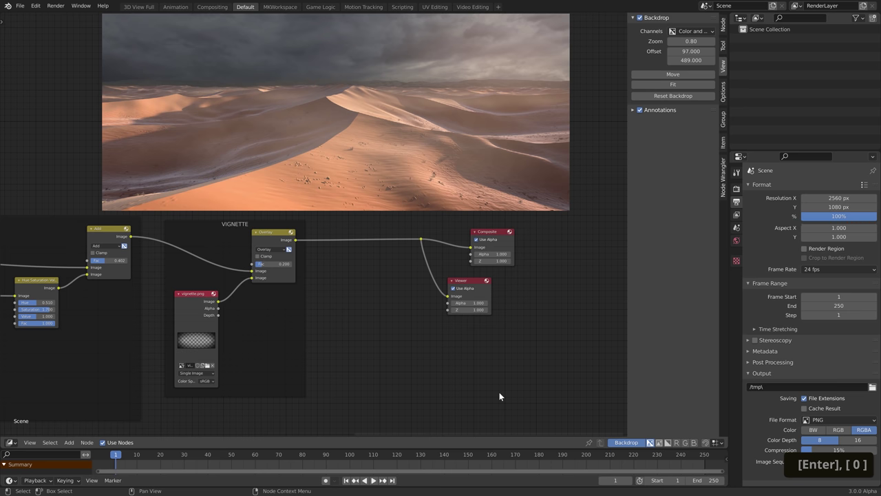
Add an Ellipse Mask node wired to the output, with width around 1.0
{"action": "key", "text": "shift+a"}
{"action": "type", "text": "e"}
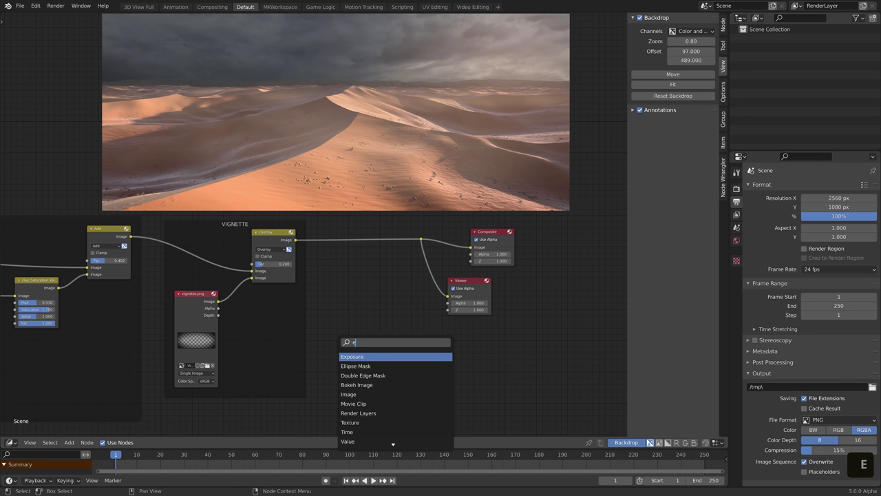
{"action": "key", "text": "Return"}
{"action": "left_click", "coordinate": [403, 312]}
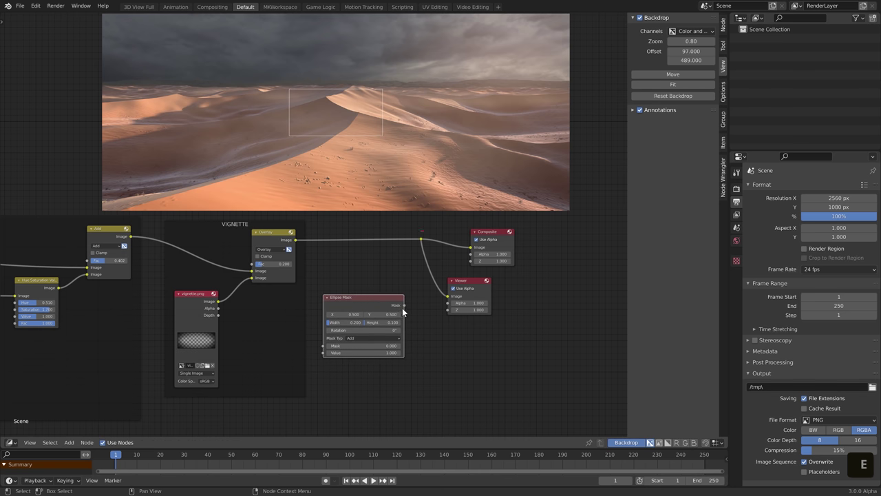
{"action": "left_click_drag", "start_coordinate": [404, 305], "coordinate": [421, 239]}
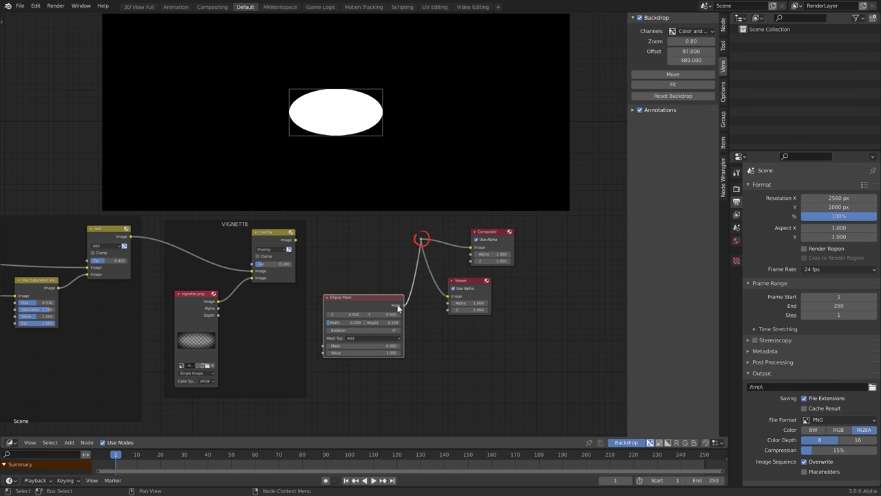
{"action": "left_click", "coordinate": [352, 323]}
{"action": "type", "text": "1.05"}
{"action": "key", "text": "Return"}
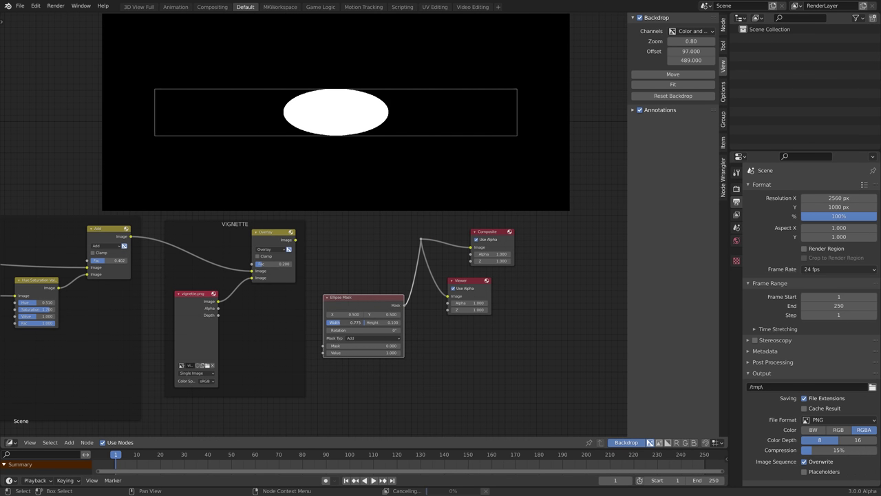
{"action": "left_click_drag", "start_coordinate": [352, 322], "coordinate": [408, 322]}
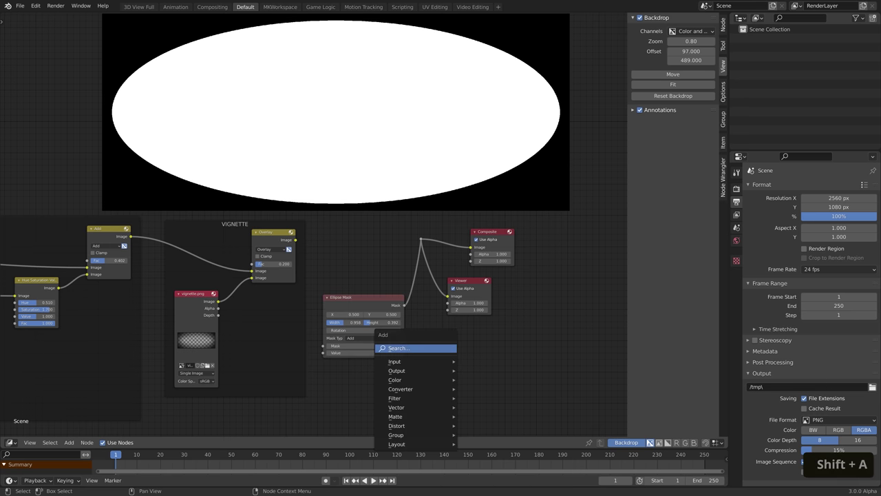
Insert a Fast Gaussian Blur after the mask, X 200, Y 100, relative at about 12.5%
{"action": "key", "text": "shift+a"}
{"action": "type", "text": "blu"}
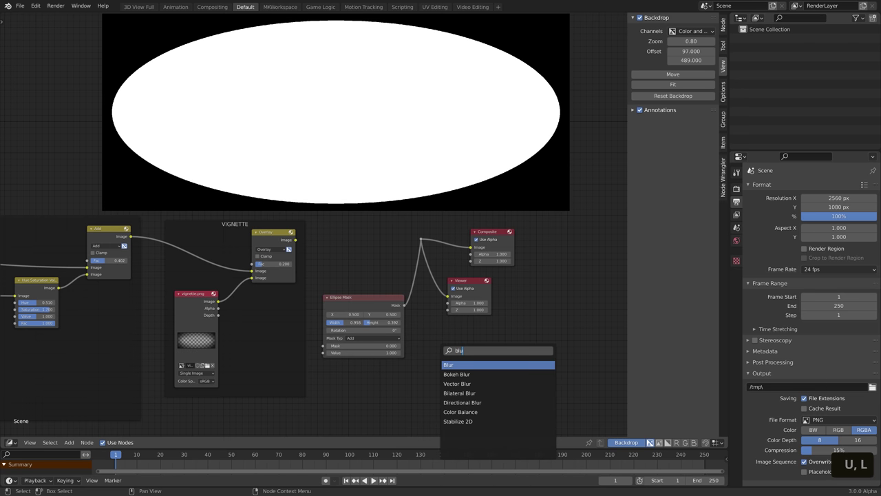
{"action": "key", "text": "Return"}
{"action": "left_click", "coordinate": [410, 287]}
{"action": "left_click", "coordinate": [441, 302]}
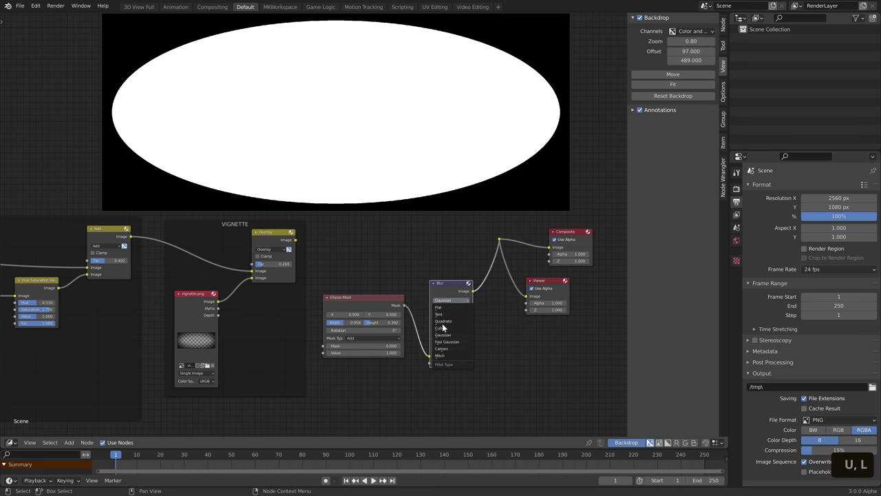
{"action": "left_click", "coordinate": [434, 341]}
{"action": "left_click", "coordinate": [444, 317]}
{"action": "type", "text": "200"}
{"action": "key", "text": "Tab"}
{"action": "type", "text": "100"}
{"action": "key", "text": "Return"}
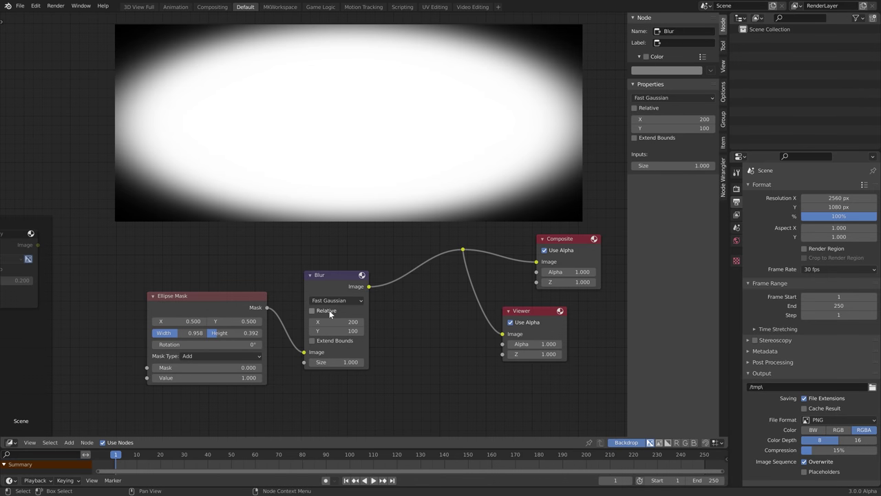
{"action": "left_click", "coordinate": [330, 310]}
{"action": "left_click_drag", "start_coordinate": [325, 345], "coordinate": [316, 351]}
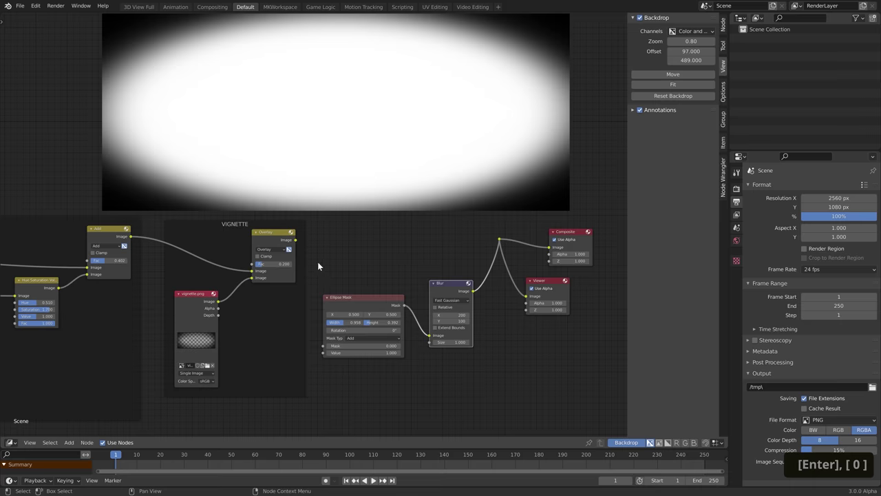
Duplicate the Overlay node, chain it after the original, and mute the original Overlay
{"action": "key", "text": "shift+d"}
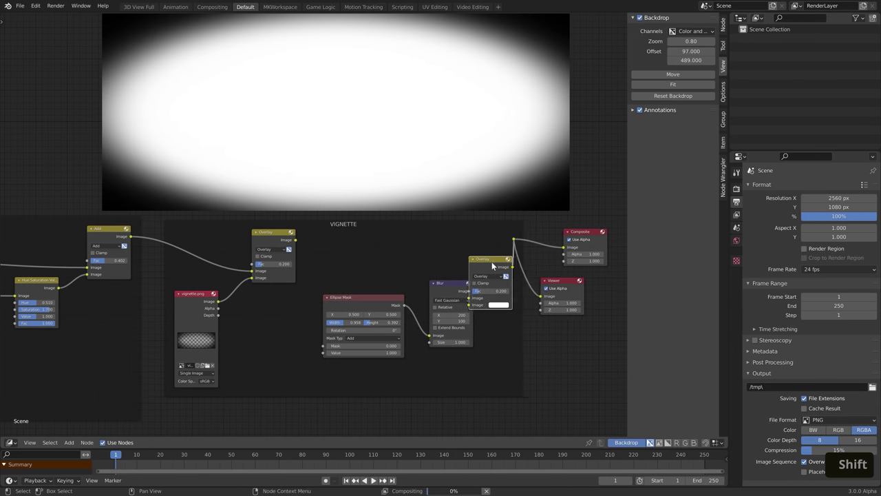
{"action": "left_click", "coordinate": [508, 241]}
{"action": "left_click_drag", "start_coordinate": [295, 240], "coordinate": [493, 273]}
{"action": "left_click", "coordinate": [279, 242]}
{"action": "key", "text": "m"}
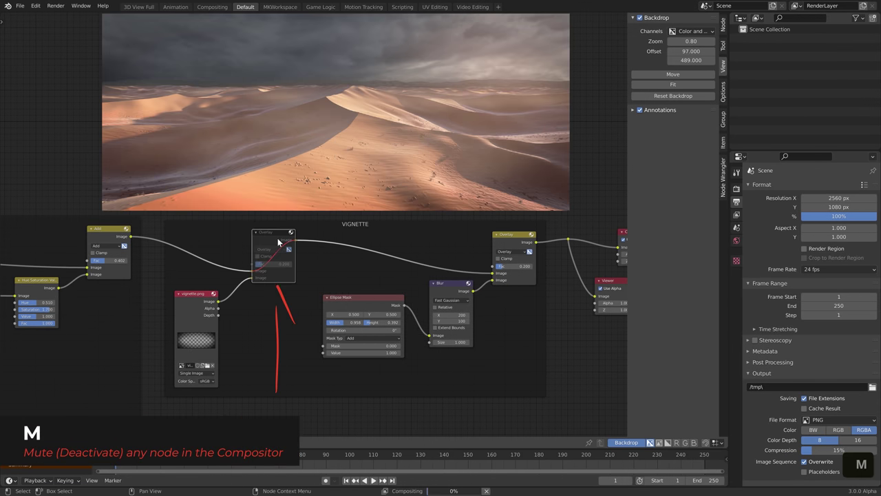
{"action": "left_click", "coordinate": [504, 241]}
{"action": "middle_click_drag", "start_coordinate": [504, 241], "coordinate": [423, 259]}
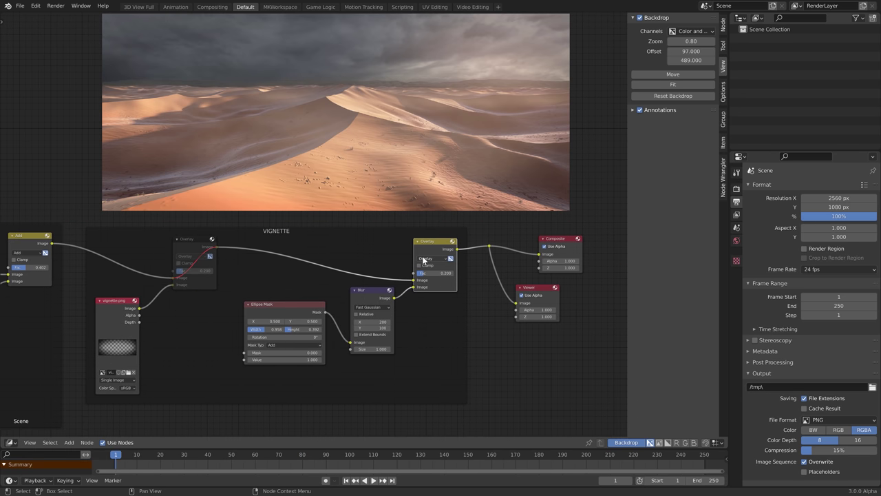
Shift the output nodes right and insert an RGB Curves node after the Overlay
{"action": "key", "text": "n"}
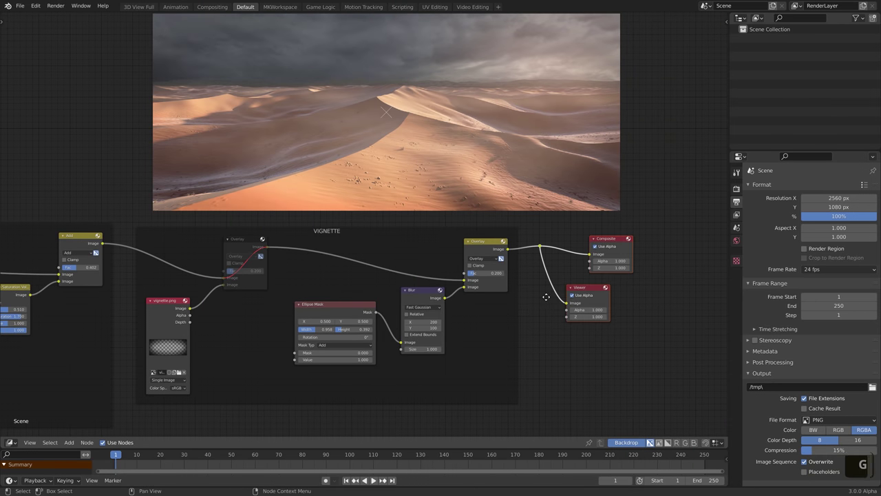
{"action": "key", "text": "g"}
{"action": "left_click", "coordinate": [609, 243]}
{"action": "key", "text": "shift+a"}
{"action": "type", "text": "curv"}
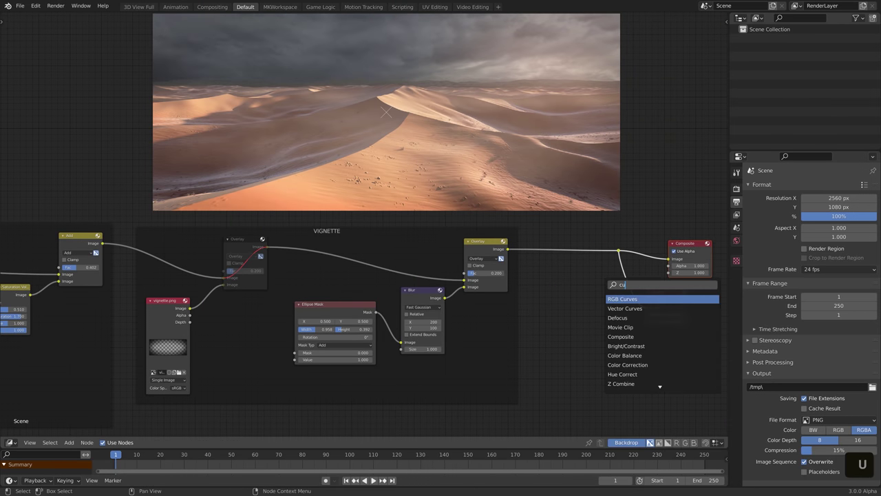
{"action": "key", "text": "Return"}
{"action": "left_click", "coordinate": [542, 276]}
Nudge the curve's top-right point, inspect the red and blue channels, and reposition the node
{"action": "left_click_drag", "start_coordinate": [534, 274], "coordinate": [534, 278]}
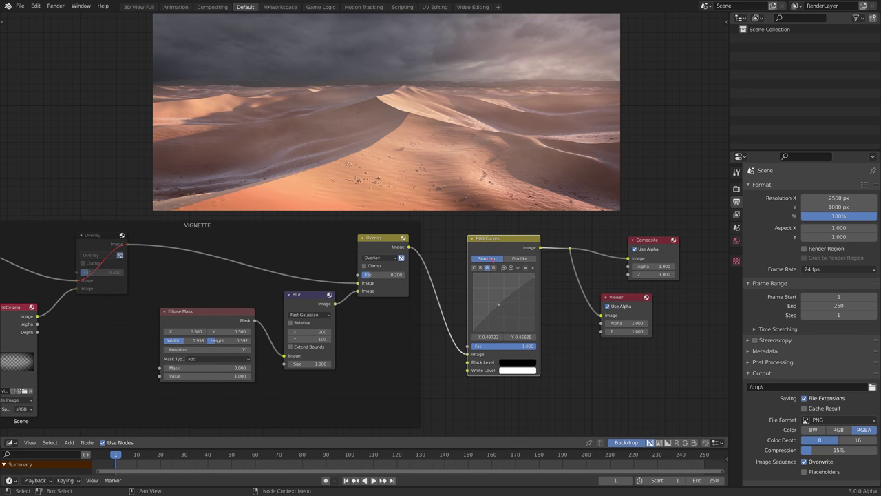
{"action": "left_click", "coordinate": [535, 277]}
{"action": "left_click", "coordinate": [479, 268]}
{"action": "left_click", "coordinate": [479, 269]}
{"action": "left_click", "coordinate": [493, 267]}
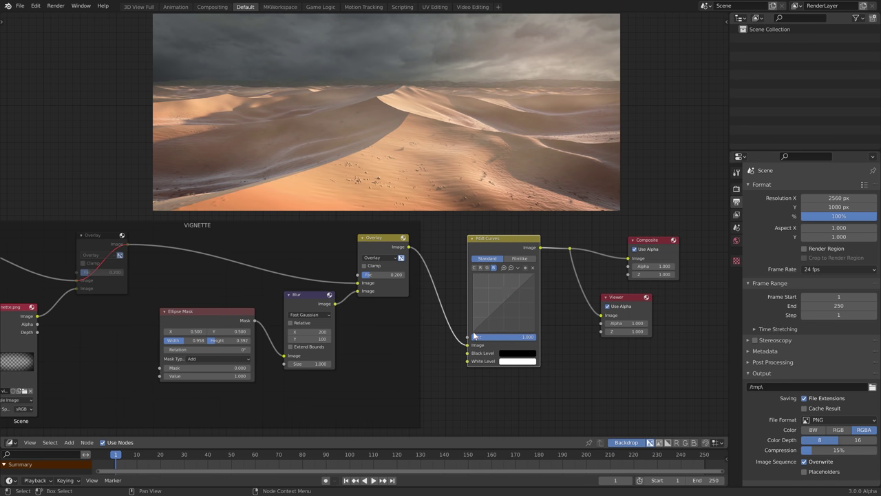
{"action": "key", "text": "g"}
{"action": "left_click", "coordinate": [476, 334]}
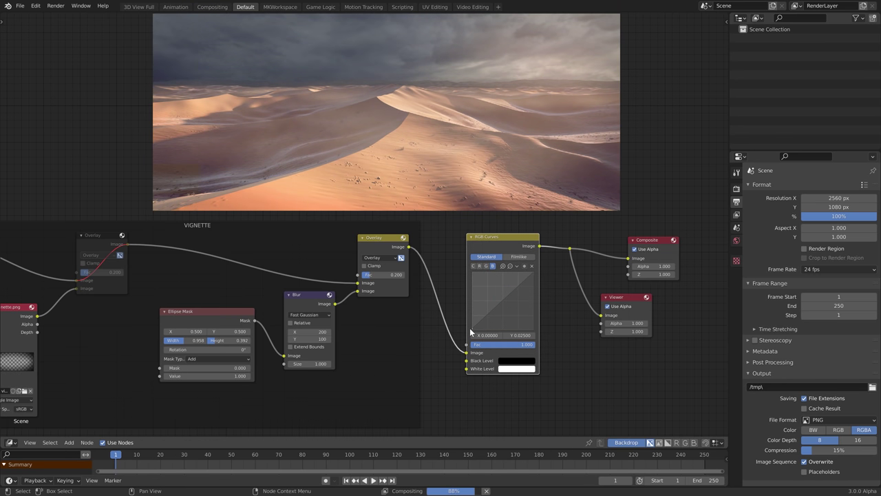
Add shadow and highlight points for an S-curve, then raise the blue channel's bottom point
{"action": "left_click", "coordinate": [473, 266]}
{"action": "left_click", "coordinate": [519, 287]}
{"action": "left_click", "coordinate": [493, 312]}
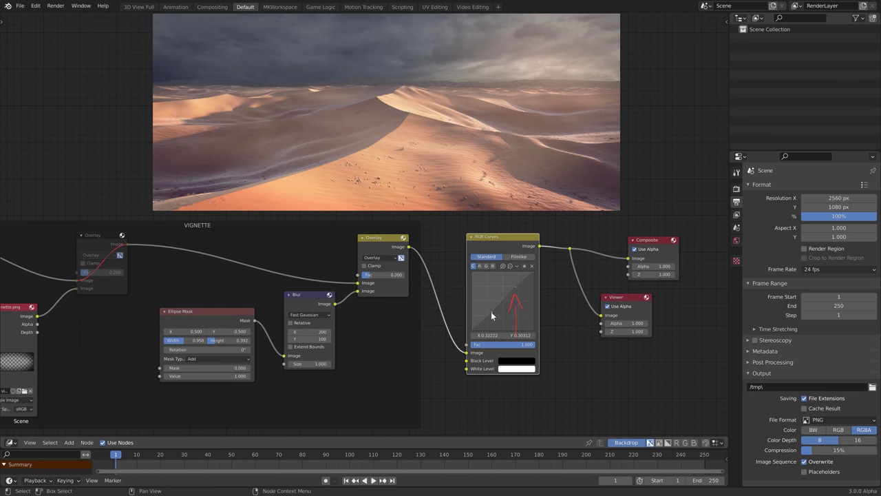
{"action": "left_click", "coordinate": [492, 265]}
{"action": "left_click_drag", "start_coordinate": [473, 327], "coordinate": [471, 332]}
Compare the grade on and off, then lower the combined curve's shadow point to 0.27187
{"action": "left_click", "coordinate": [471, 331]}
{"action": "left_click", "coordinate": [471, 331]}
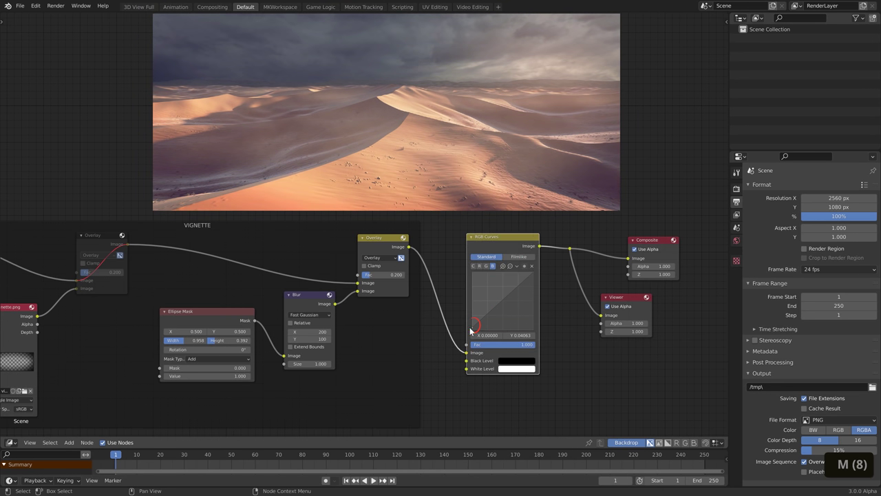
{"action": "left_click", "coordinate": [473, 266]}
{"action": "left_click", "coordinate": [491, 311]}
{"action": "left_click_drag", "start_coordinate": [491, 313], "coordinate": [491, 313]}
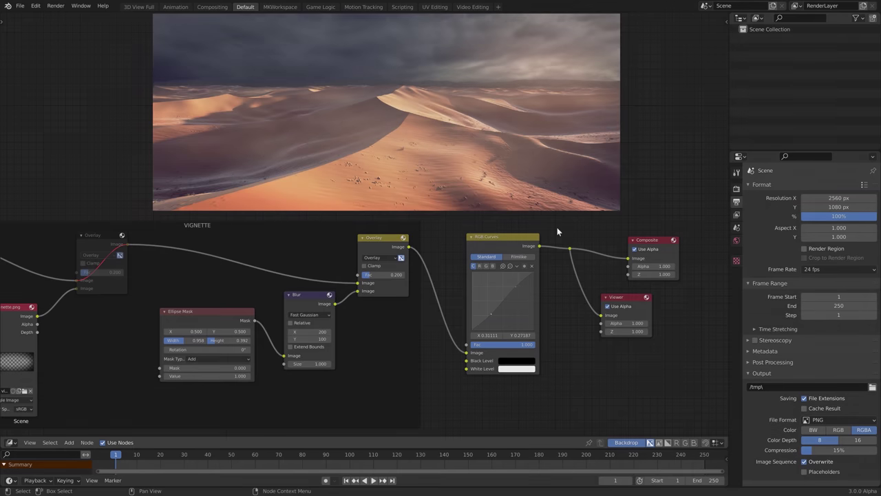
Make room and insert a Glare node between RGB Curves and Composite
{"action": "left_click_drag", "start_coordinate": [557, 227], "coordinate": [675, 347]}
{"action": "key", "text": "g"}
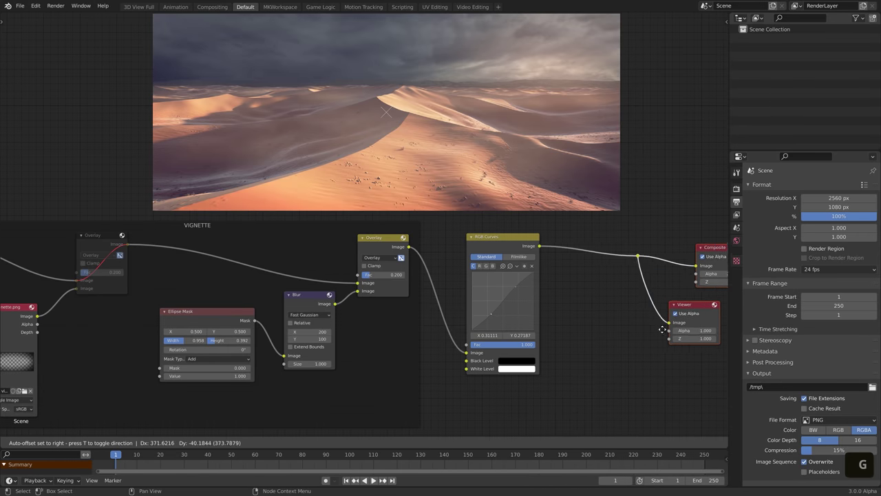
{"action": "left_click", "coordinate": [678, 318]}
{"action": "middle_click_drag", "start_coordinate": [630, 303], "coordinate": [496, 301]}
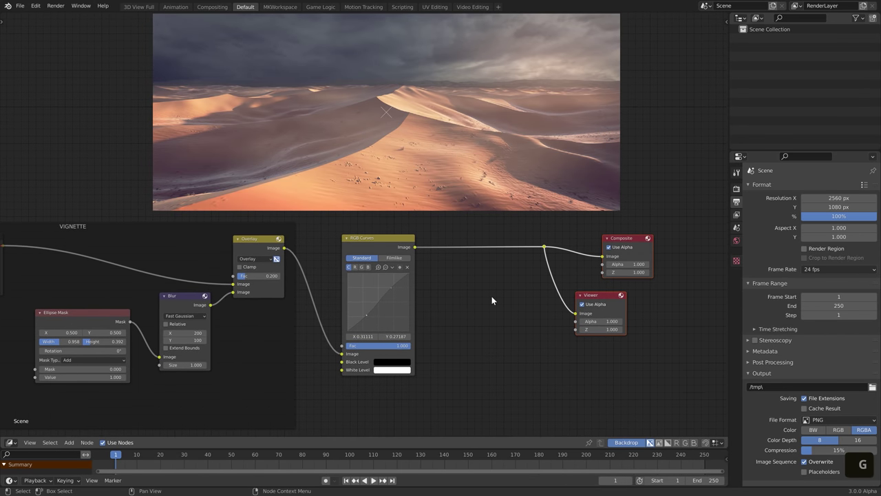
{"action": "key", "text": "shift+a"}
{"action": "type", "text": "g"}
{"action": "key", "text": "Down"}
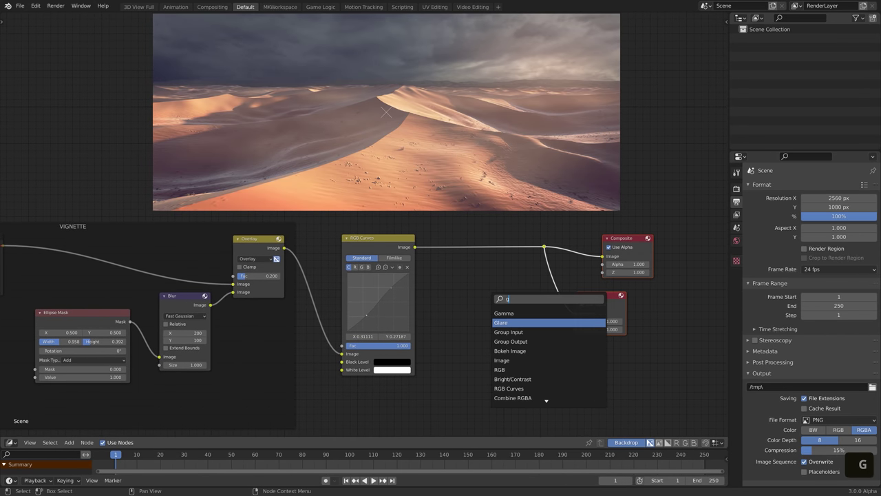
{"action": "key", "text": "Return"}
{"action": "left_click", "coordinate": [474, 258]}
Set the Glare to Fog Glow, Low quality, threshold 0.500 and size 9
{"action": "left_click", "coordinate": [475, 252]}
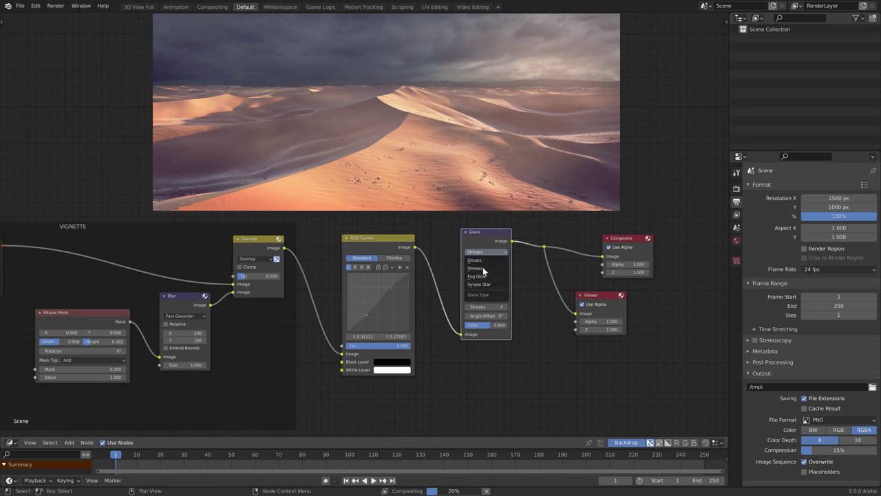
{"action": "left_click", "coordinate": [487, 276]}
{"action": "left_click", "coordinate": [486, 261]}
{"action": "left_click", "coordinate": [496, 284]}
{"action": "left_click", "coordinate": [497, 280]}
{"action": "type", "text": "0.5"}
{"action": "key", "text": "Return"}
{"action": "left_click", "coordinate": [486, 289]}
{"action": "type", "text": "69"}
{"action": "key", "text": "Return"}
{"action": "key", "text": "Return"}
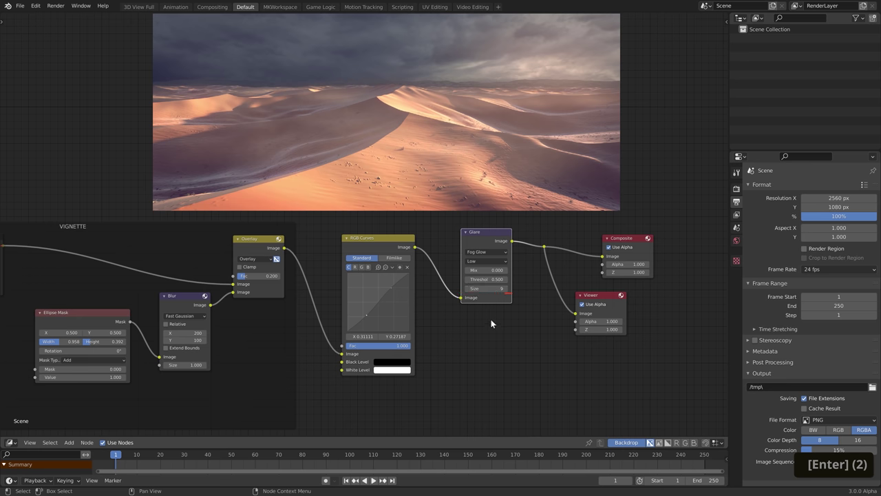
Mute the Glare to compare, then move the Composite and Viewer nodes further right
{"action": "key", "text": "m"}
{"action": "key", "text": "m"}
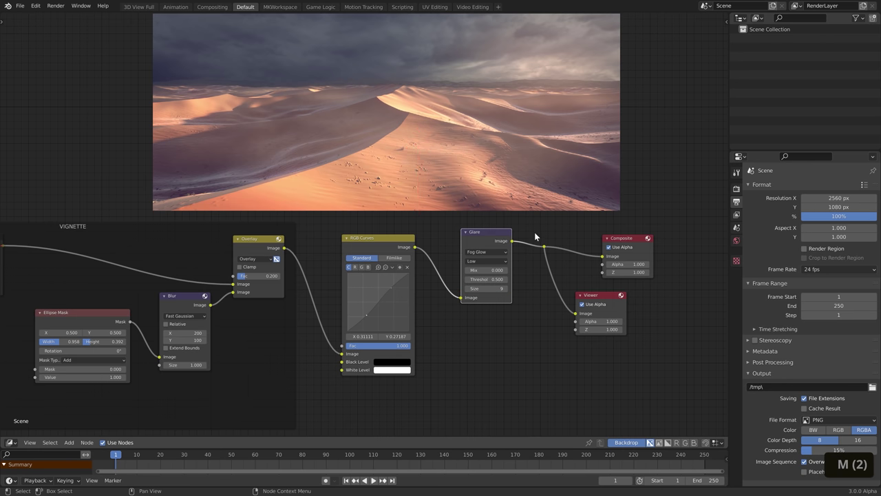
{"action": "left_click_drag", "start_coordinate": [534, 231], "coordinate": [682, 318]}
{"action": "key", "text": "g"}
{"action": "left_click", "coordinate": [602, 212]}
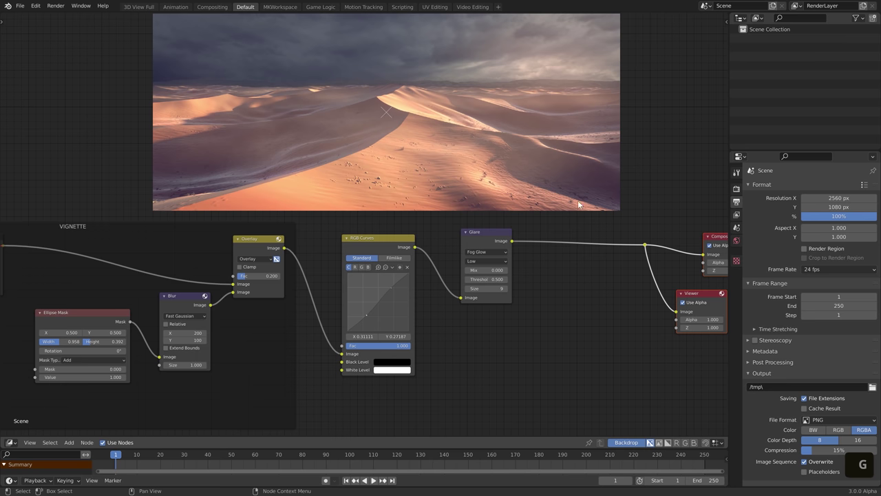
Insert a Directional Blur after the Glare, trying 8 iterations and zoom 0.100
{"action": "key", "text": "shift+a"}
{"action": "type", "text": "d"}
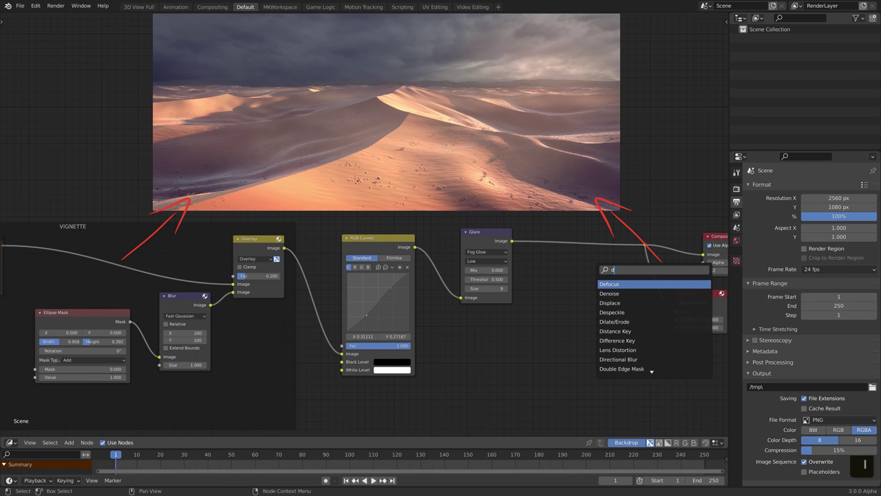
{"action": "type", "text": "irec"}
{"action": "key", "text": "Return"}
{"action": "left_click", "coordinate": [562, 250]}
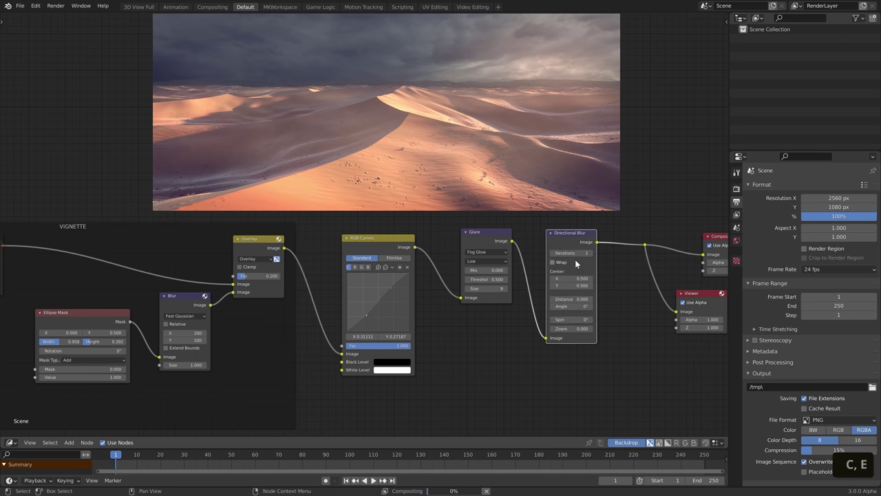
{"action": "double_click", "coordinate": [563, 253]}
{"action": "type", "text": "8"}
{"action": "key", "text": "Return"}
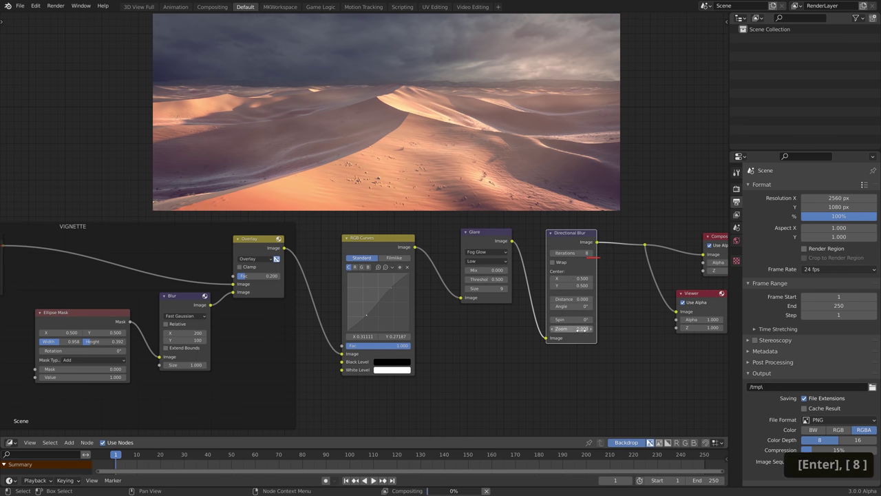
{"action": "double_click", "coordinate": [582, 329]}
{"action": "type", "text": ".1"}
{"action": "key", "text": "Return"}
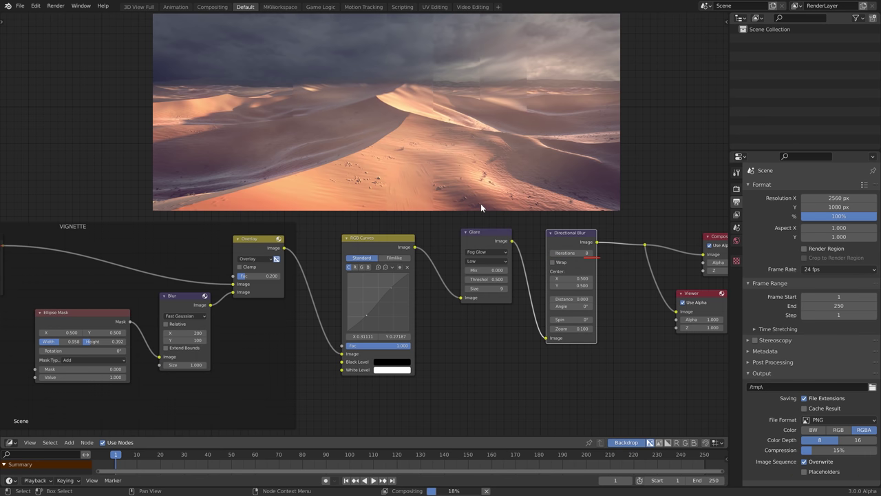
Settle the Directional Blur on zoom 0.005, Wrap on and 1 iteration
{"action": "double_click", "coordinate": [582, 329]}
{"action": "type", "text": ".005"}
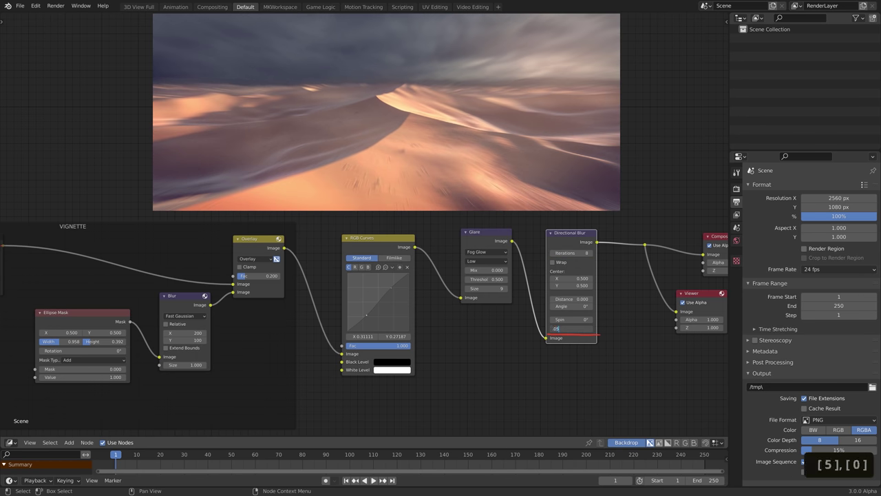
{"action": "key", "text": "Return"}
{"action": "left_click", "coordinate": [552, 261]}
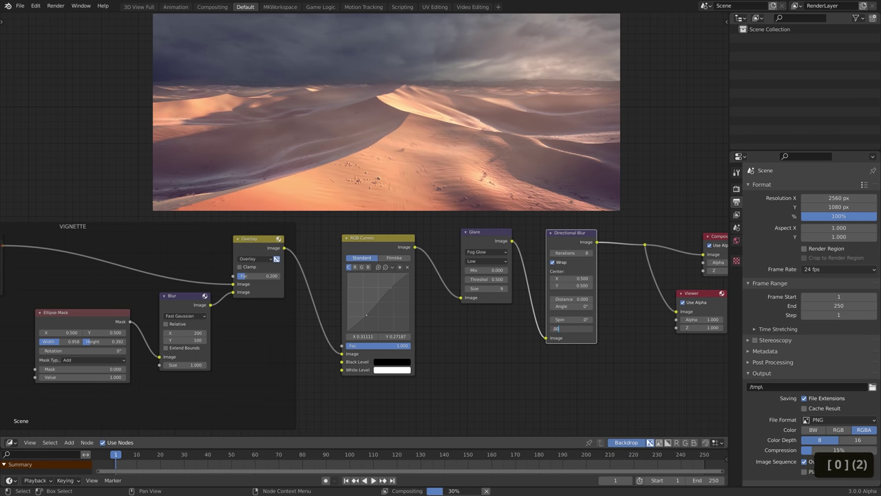
{"action": "double_click", "coordinate": [590, 253]}
{"action": "type", "text": "1"}
{"action": "key", "text": "Return"}
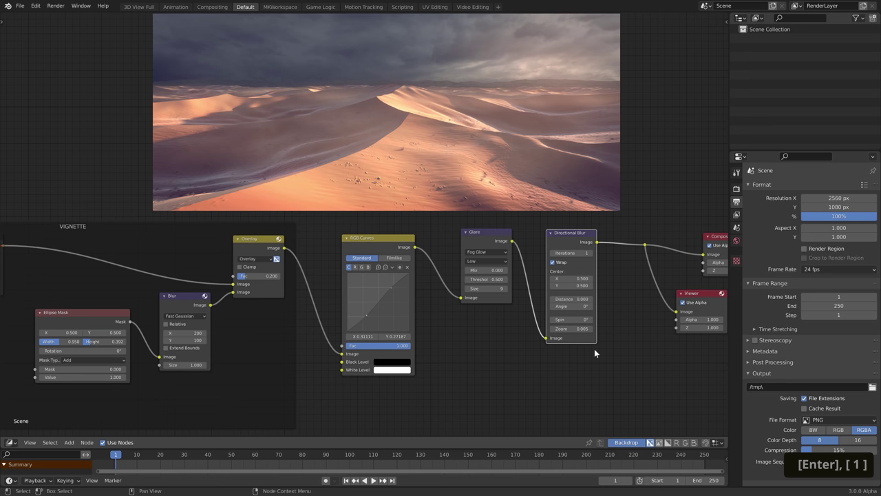
Toggle the blur off and on to compare, then move the output nodes right
{"action": "key", "text": "m"}
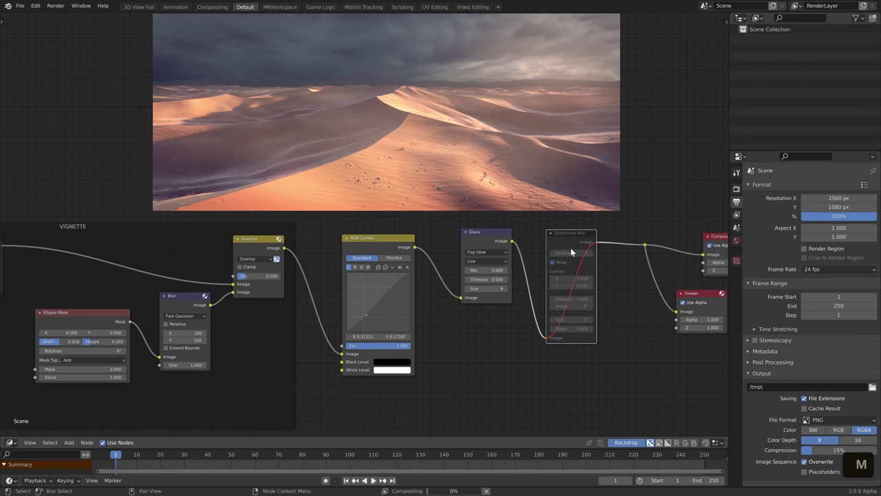
{"action": "key", "text": "m"}
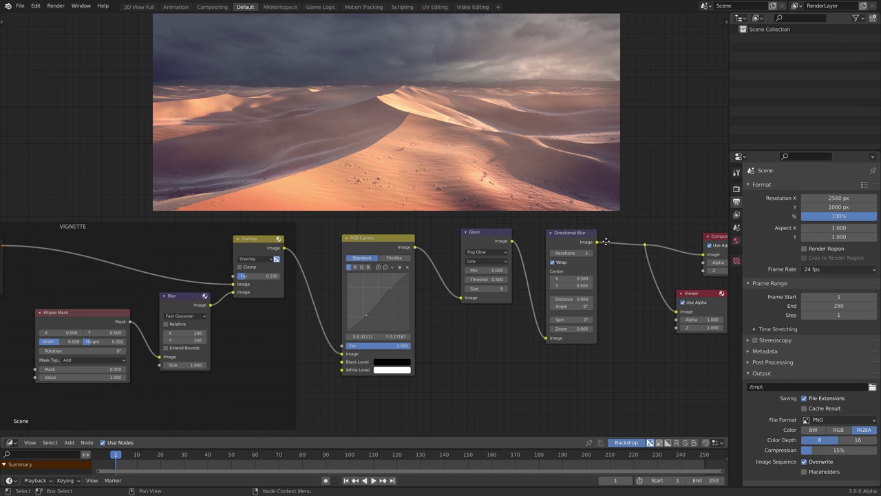
{"action": "middle_click_drag", "start_coordinate": [608, 235], "coordinate": [478, 232]}
{"action": "left_click_drag", "start_coordinate": [477, 232], "coordinate": [585, 333]}
{"action": "key", "text": "g"}
{"action": "left_click", "coordinate": [600, 326]}
{"action": "left_click", "coordinate": [516, 274]}
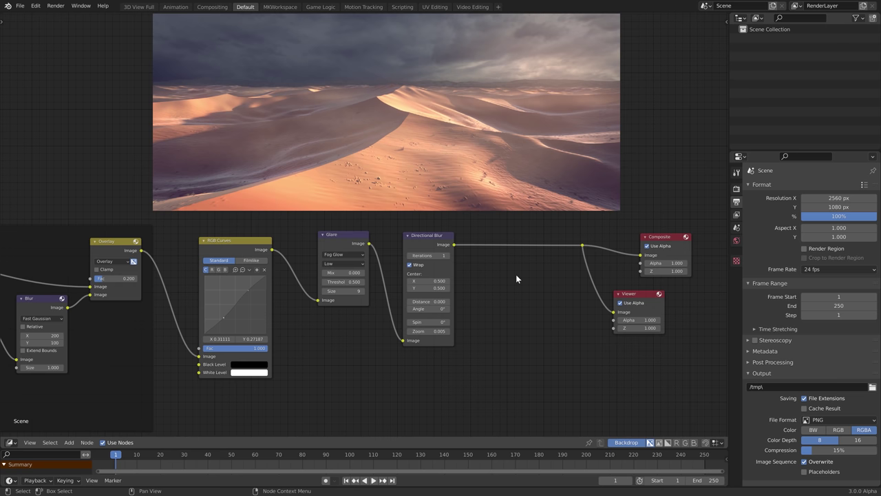
Add a Lens Distortion node before Composite with dispersion 0.020
{"action": "key", "text": "shift+a"}
{"action": "type", "text": "disto"}
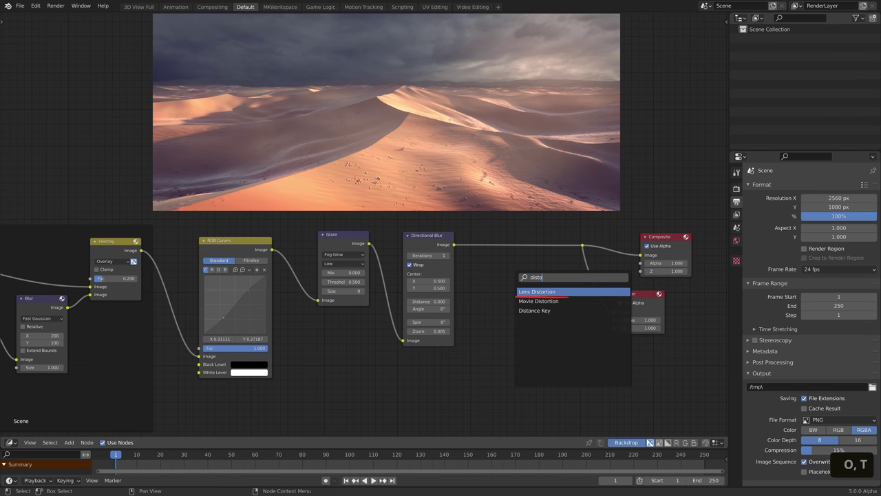
{"action": "key", "text": "Return"}
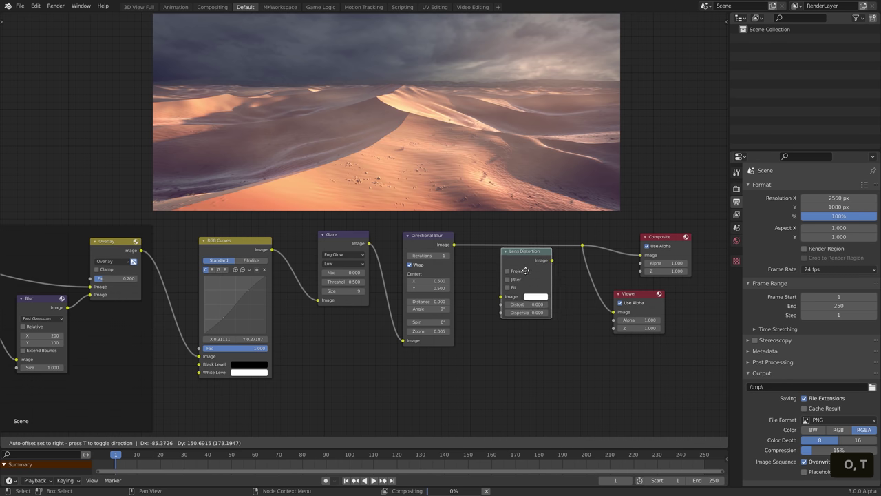
{"action": "left_click", "coordinate": [513, 283]}
{"action": "left_click", "coordinate": [520, 303]}
{"action": "type", "text": "0.02"}
{"action": "key", "text": "Return"}
Enlarge the backdrop, enable Fit, and mute/unmute Lens Distortion to compare the desert image
{"action": "key", "text": "v"}
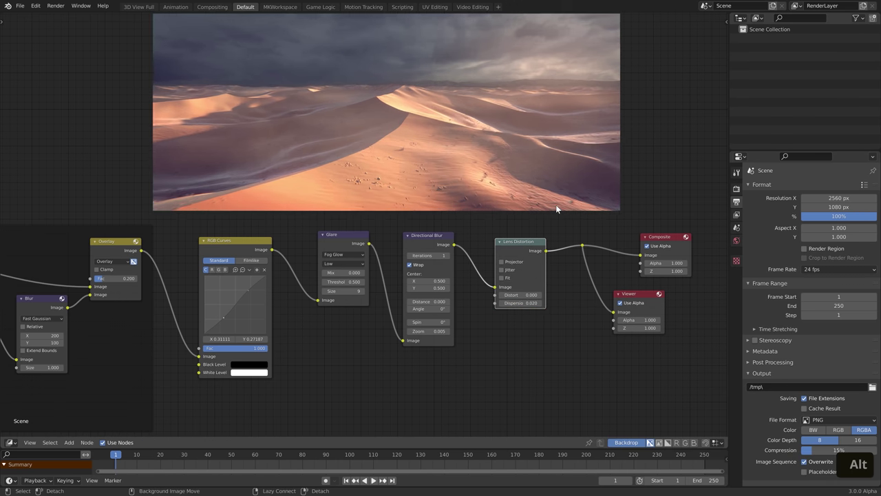
{"action": "key", "text": "alt+v"}
{"action": "key", "text": "alt+v"}
{"action": "key", "text": "alt+v"}
{"action": "key", "text": "alt+v"}
{"action": "key", "text": "alt+v"}
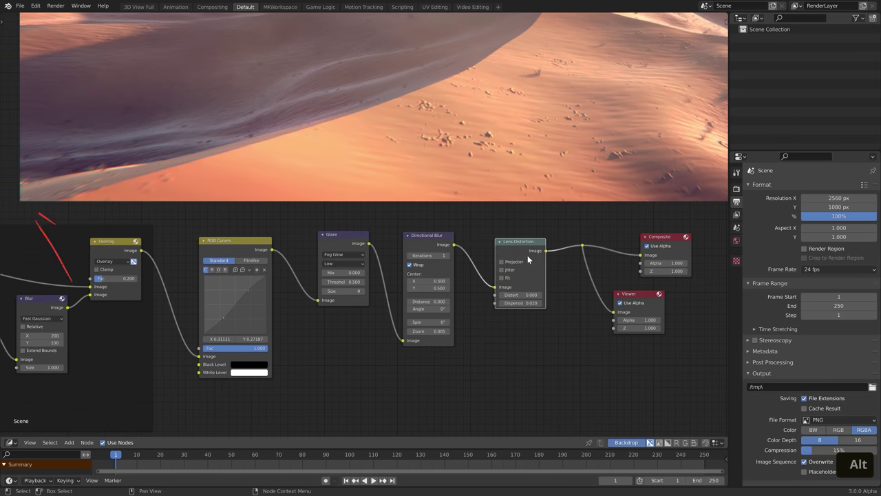
{"action": "key", "text": "m"}
{"action": "key", "text": "m"}
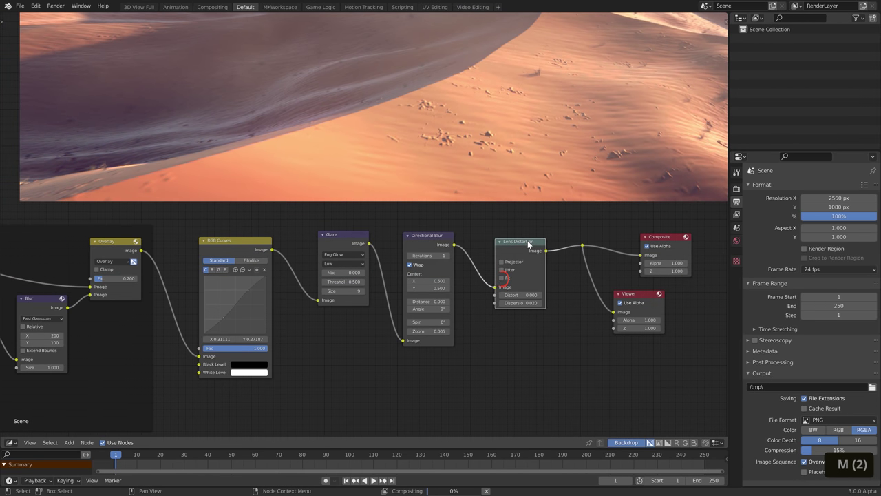
{"action": "left_click", "coordinate": [502, 278]}
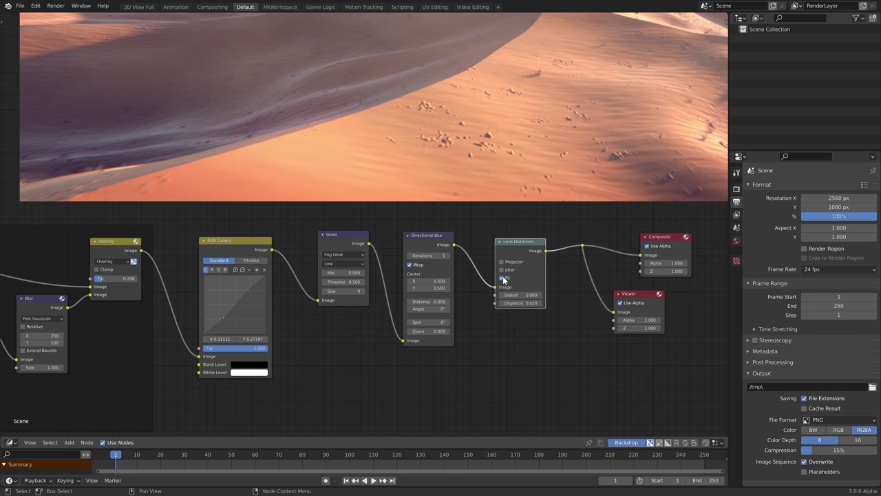
{"action": "key", "text": "m"}
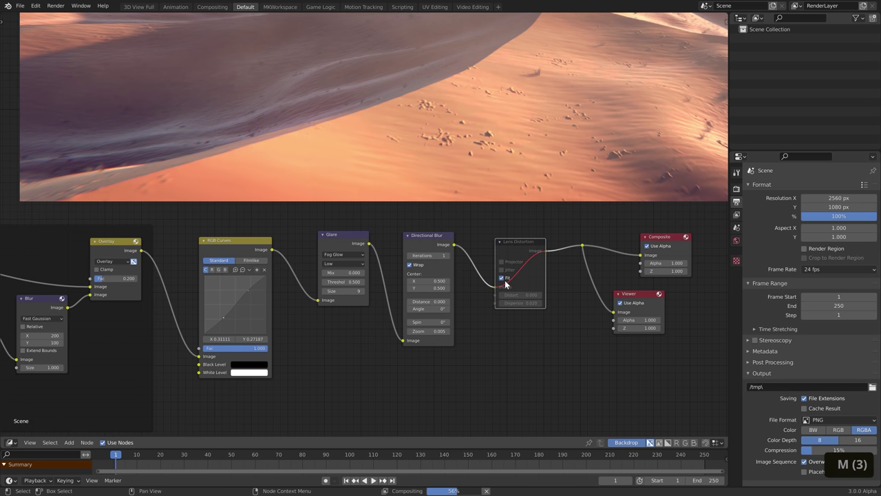
{"action": "key", "text": "m"}
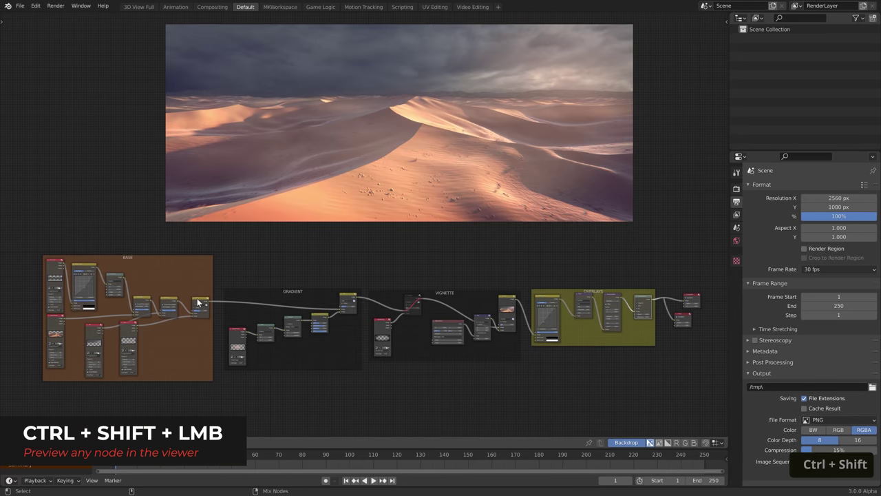
Preview the first node and the final OVERLAYS result in the Viewer, then mute all nodes
{"action": "left_click", "coordinate": [198, 303], "text": "ctrl+shift"}
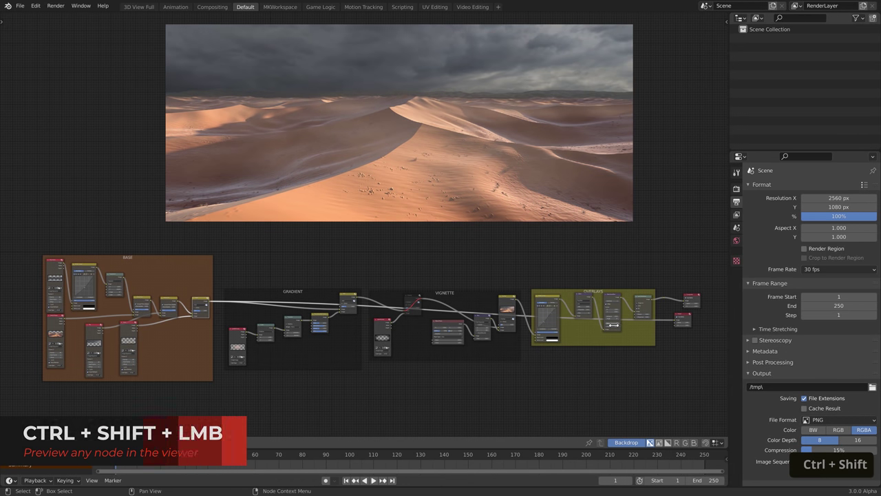
{"action": "left_click", "coordinate": [645, 301], "text": "ctrl+shift"}
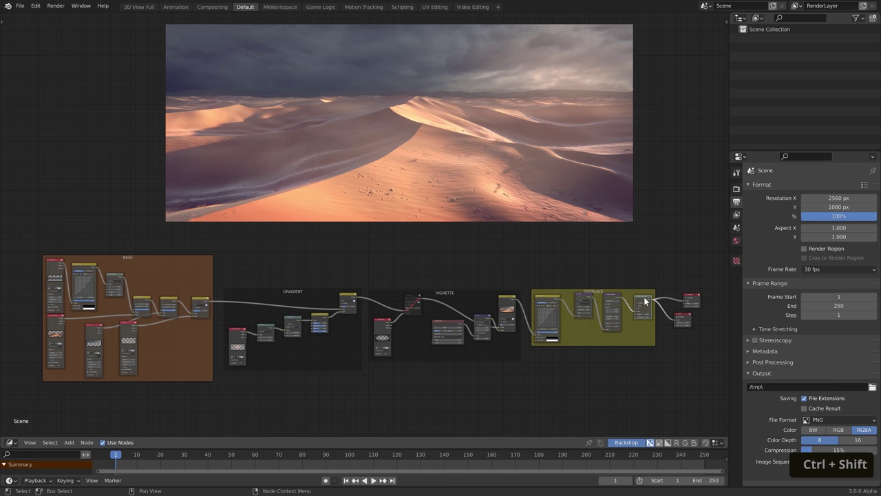
{"action": "key", "text": "alt+F9"}
{"action": "key", "text": "m"}
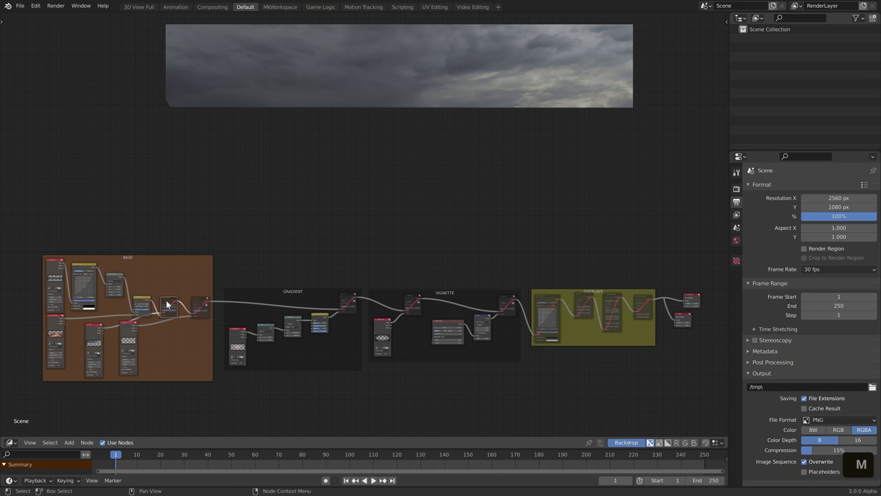
Unmute each node in chain order, ending with all OVERLAYS effects restored on the desert image
{"action": "left_click", "coordinate": [197, 301]}
{"action": "key", "text": "m"}
{"action": "left_click", "coordinate": [354, 299]}
{"action": "key", "text": "m"}
{"action": "left_click", "coordinate": [513, 301]}
{"action": "key", "text": "m"}
{"action": "left_click", "coordinate": [548, 299]}
{"action": "key", "text": "m"}
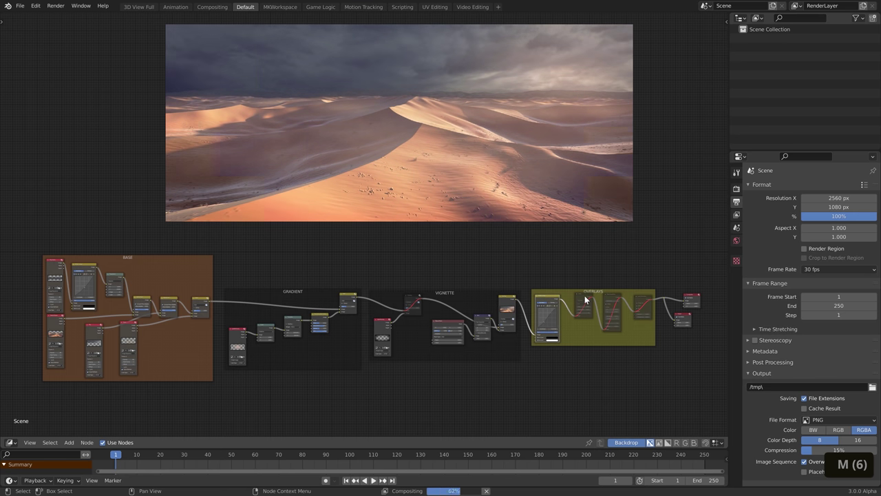
{"action": "left_click", "coordinate": [584, 298]}
{"action": "key", "text": "m"}
{"action": "left_click", "coordinate": [613, 298]}
{"action": "key", "text": "m"}
{"action": "left_click", "coordinate": [644, 298]}
{"action": "key", "text": "m"}
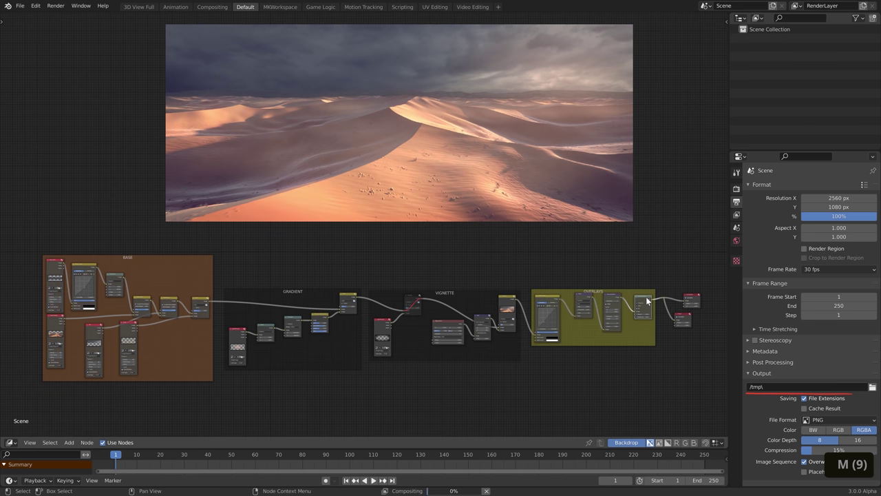
{"action": "left_click", "coordinate": [839, 269]}
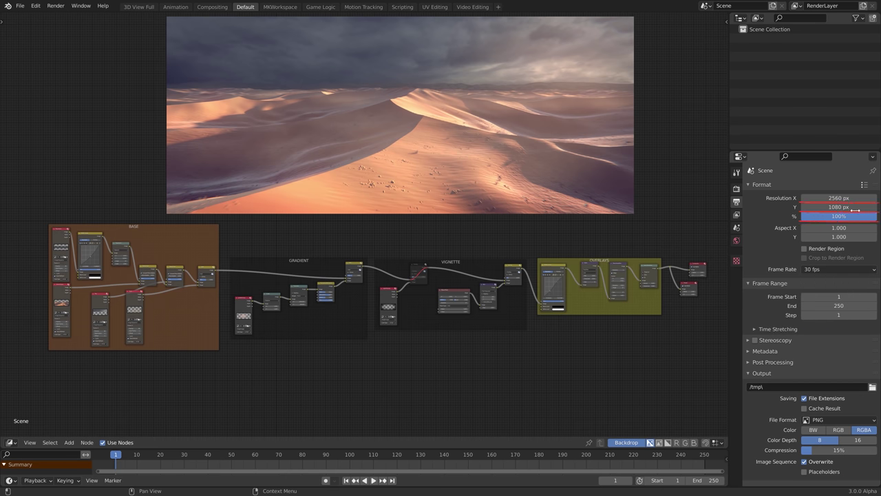
Unmute the first six muted nodes, including the nodes in the Overlays frame
{"action": "left_click", "coordinate": [55, 6]}
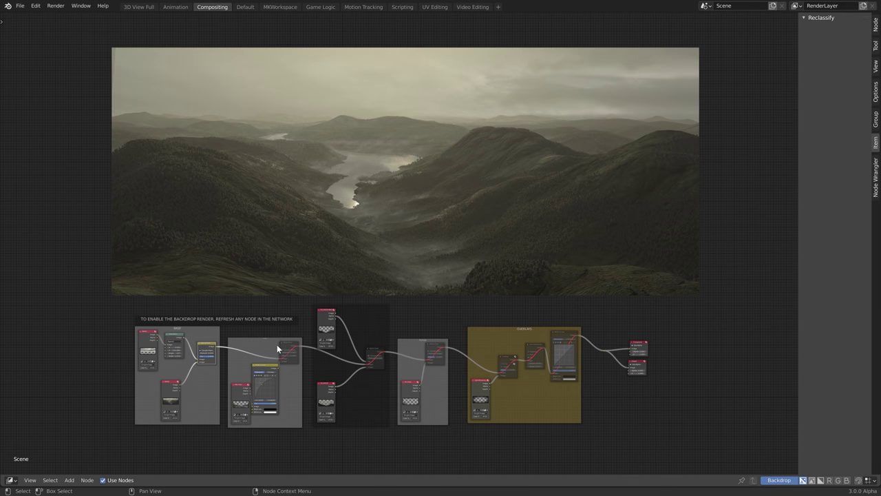
{"action": "left_click", "coordinate": [289, 348]}
{"action": "key", "text": "m"}
{"action": "left_click", "coordinate": [373, 355]}
{"action": "key", "text": "m"}
{"action": "left_click", "coordinate": [434, 348]}
{"action": "key", "text": "m"}
{"action": "left_click", "coordinate": [507, 361]}
{"action": "key", "text": "m"}
{"action": "left_click", "coordinate": [530, 352]}
{"action": "key", "text": "m"}
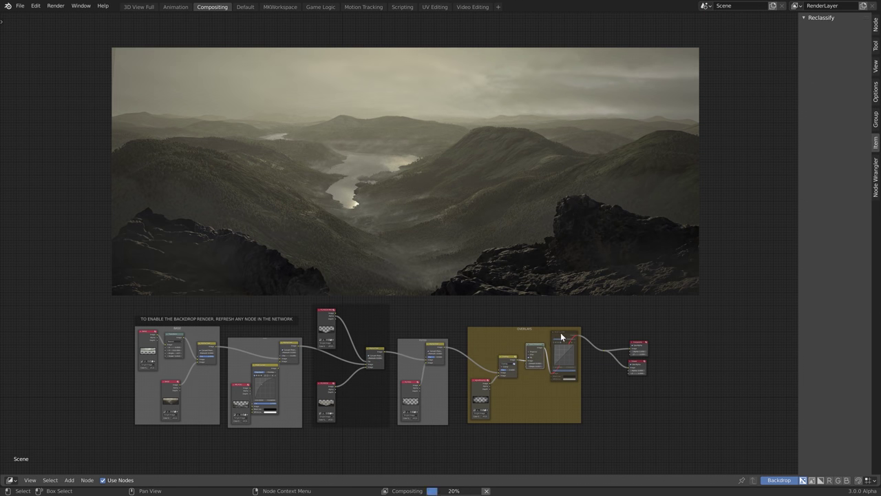
{"action": "left_click", "coordinate": [562, 337]}
{"action": "key", "text": "m"}
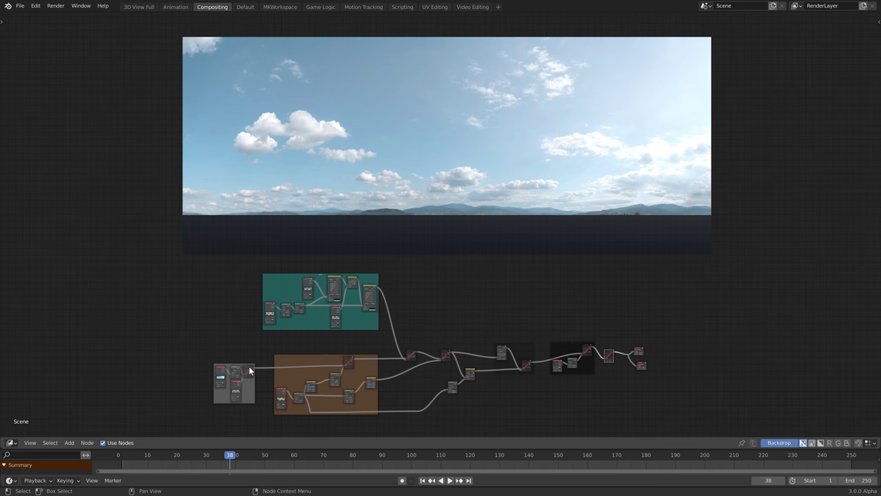
Unmute the remaining seven muted nodes along the chain to restore the full composite
{"action": "left_click", "coordinate": [234, 382]}
{"action": "key", "text": "m"}
{"action": "left_click", "coordinate": [349, 360]}
{"action": "key", "text": "m"}
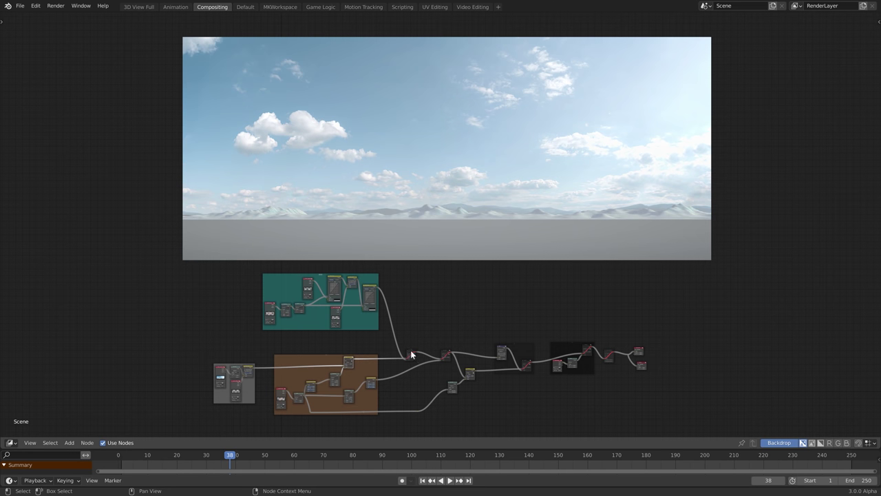
{"action": "left_click", "coordinate": [411, 355]}
{"action": "key", "text": "m"}
{"action": "left_click", "coordinate": [446, 353]}
{"action": "key", "text": "m"}
{"action": "left_click", "coordinate": [526, 364]}
{"action": "key", "text": "m"}
{"action": "left_click", "coordinate": [587, 349]}
{"action": "key", "text": "m"}
{"action": "left_click", "coordinate": [609, 355]}
{"action": "key", "text": "m"}
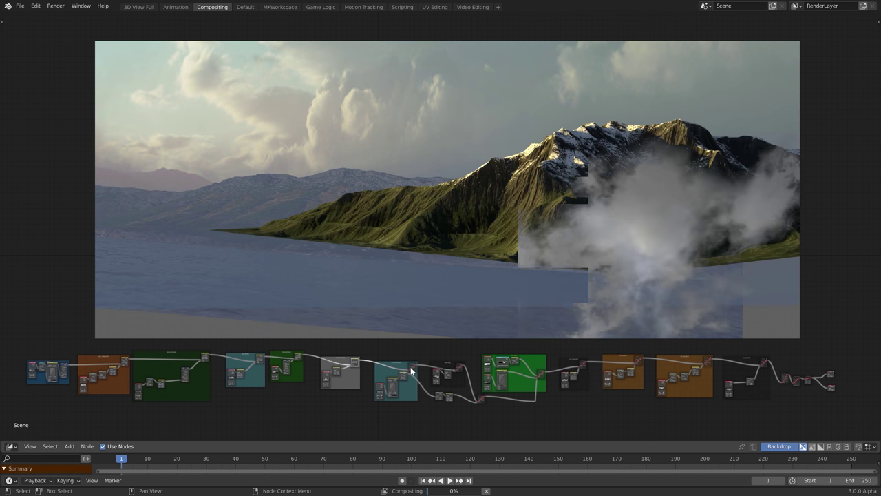
Connect the fog layer into the mix and select a group of nodes
{"action": "left_click_drag", "start_coordinate": [584, 360], "coordinate": [584, 360]}
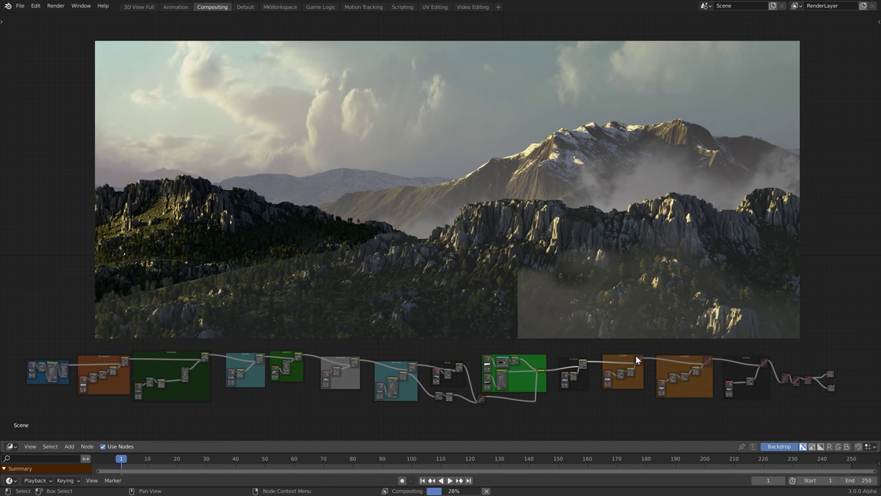
{"action": "left_click_drag", "start_coordinate": [783, 363], "coordinate": [794, 392]}
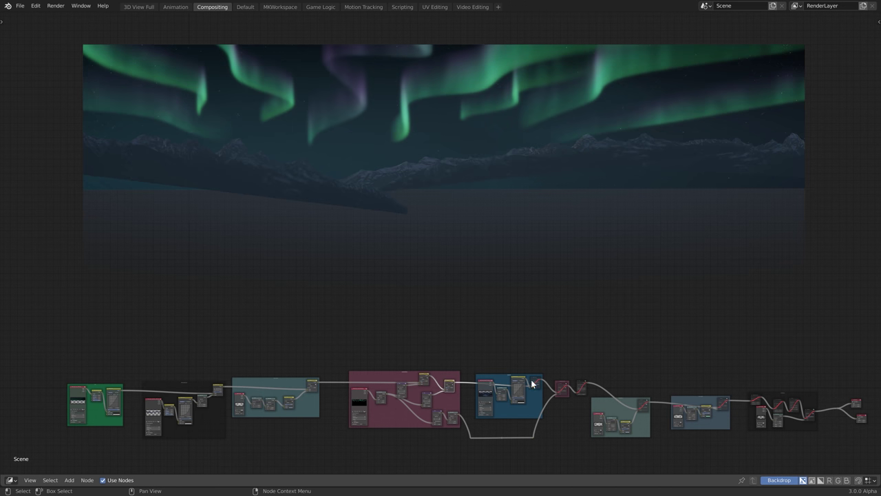
{"action": "left_click", "coordinate": [758, 398]}
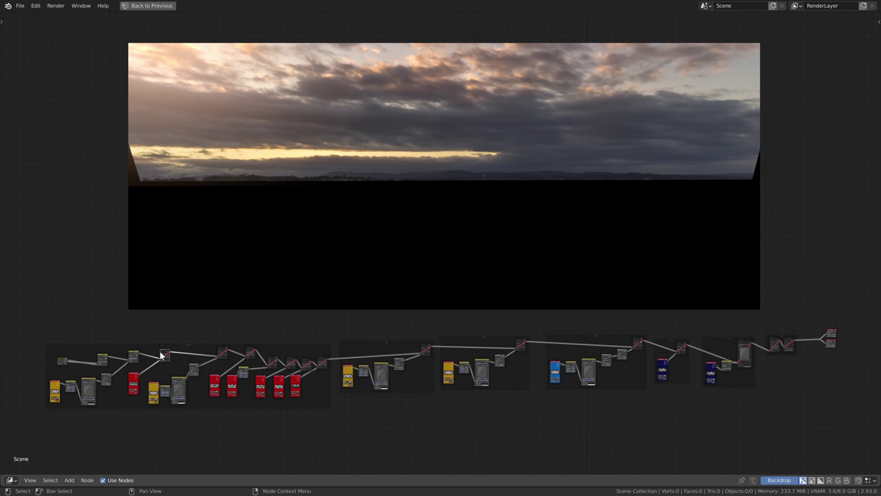
Preview each node's output in the Viewer, ending on the finished mountain-lake composite
{"action": "left_click", "coordinate": [222, 353], "text": "ctrl+shift"}
{"action": "left_click", "coordinate": [251, 352], "text": "ctrl+shift"}
{"action": "left_click", "coordinate": [273, 362], "text": "ctrl+shift"}
{"action": "left_click", "coordinate": [291, 363], "text": "ctrl+shift"}
{"action": "left_click", "coordinate": [308, 364], "text": "ctrl+shift"}
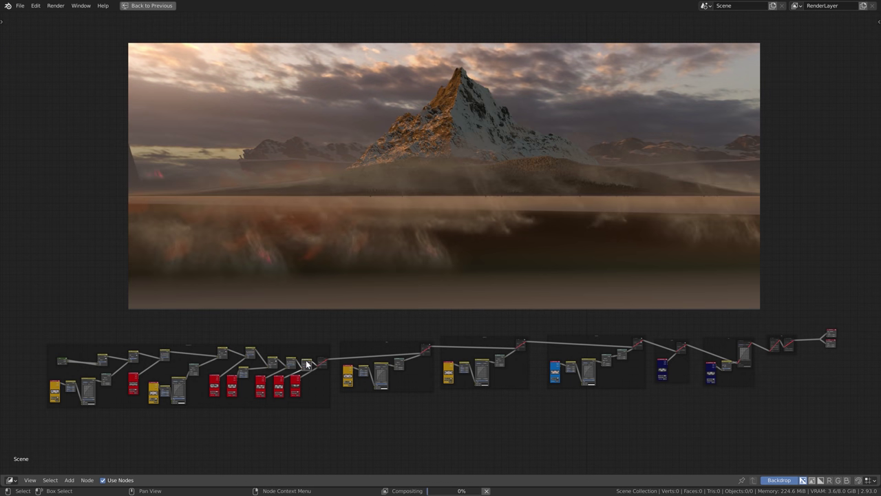
{"action": "left_click", "coordinate": [320, 362], "text": "ctrl+shift"}
{"action": "left_click", "coordinate": [426, 350], "text": "ctrl+shift"}
{"action": "left_click", "coordinate": [522, 345], "text": "ctrl+shift"}
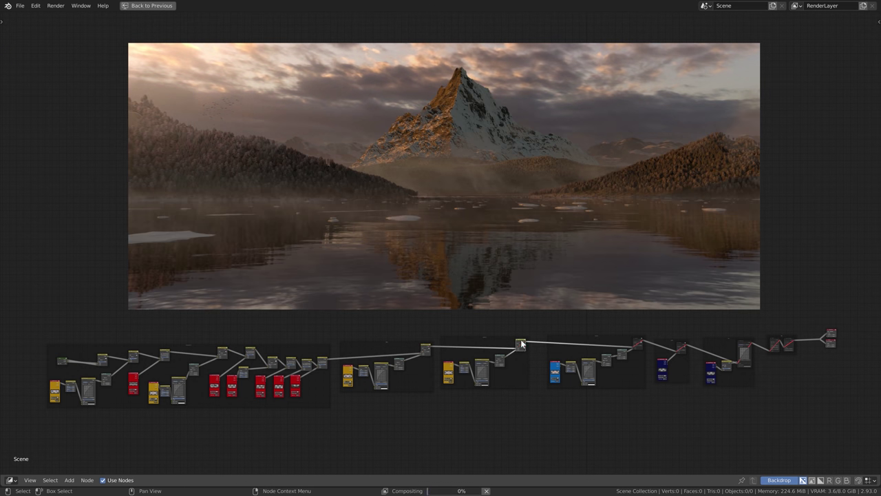
{"action": "left_click", "coordinate": [637, 342], "text": "ctrl+shift"}
{"action": "left_click", "coordinate": [681, 346], "text": "ctrl+shift"}
{"action": "left_click", "coordinate": [745, 349], "text": "ctrl+shift"}
{"action": "left_click", "coordinate": [776, 343], "text": "ctrl+shift"}
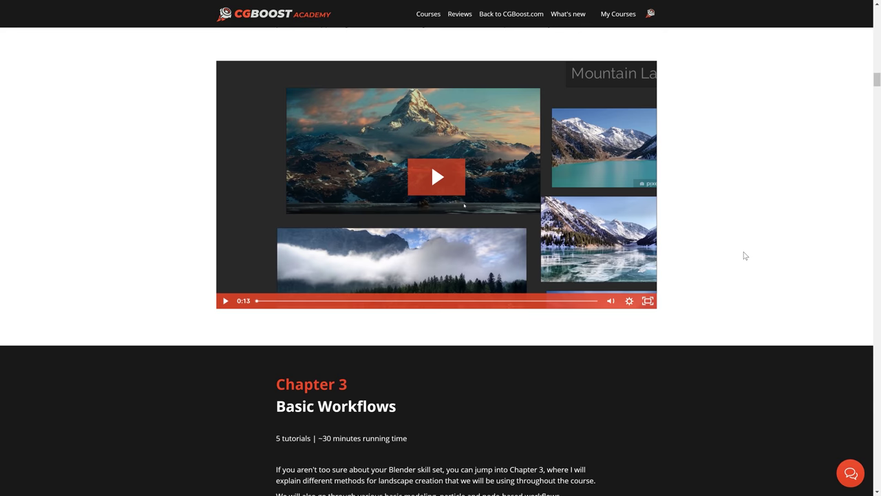
Scroll the course page down to Chapter 11 'Water Types' with its 12 tutorials
{"action": "scroll", "coordinate": [743, 252], "scroll_direction": "down", "scroll_amount": 12}
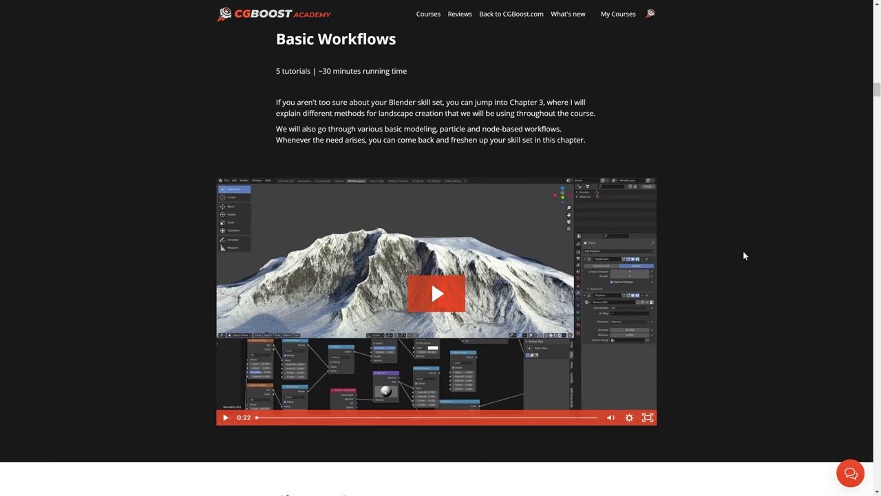
{"action": "scroll", "coordinate": [744, 256], "scroll_direction": "down", "scroll_amount": 15}
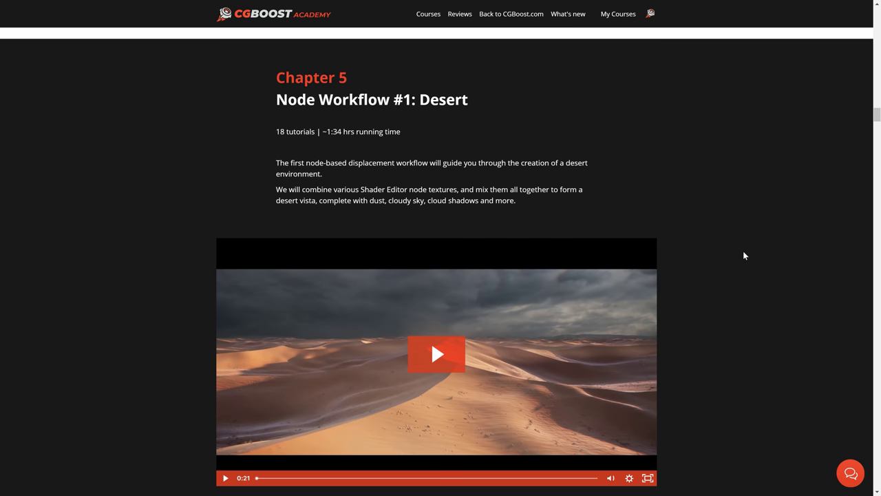
{"action": "scroll", "coordinate": [744, 255], "scroll_direction": "down", "scroll_amount": 12}
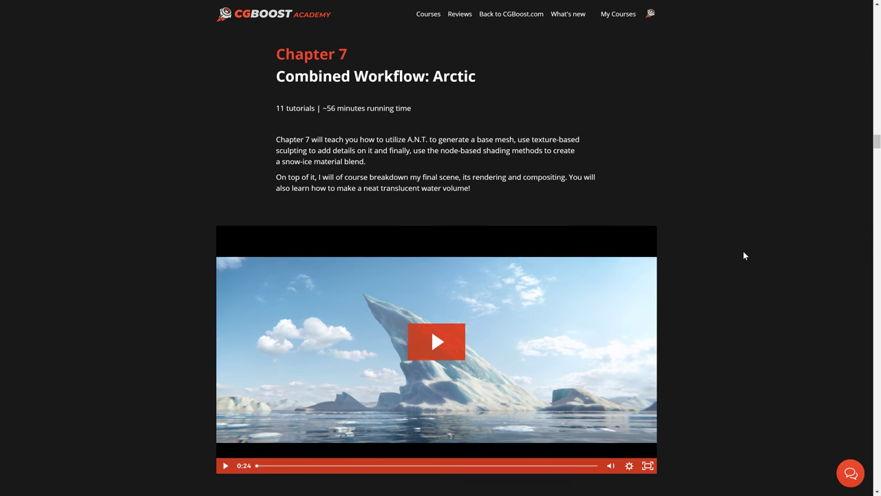
{"action": "scroll", "coordinate": [744, 255], "scroll_direction": "down", "scroll_amount": 6}
{"action": "scroll", "coordinate": [744, 256], "scroll_direction": "down", "scroll_amount": 8}
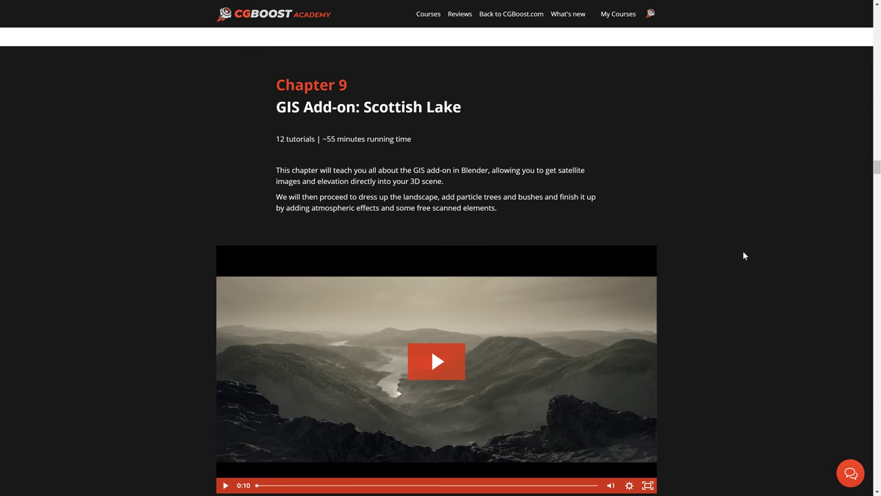
{"action": "scroll", "coordinate": [744, 256], "scroll_direction": "down", "scroll_amount": 8}
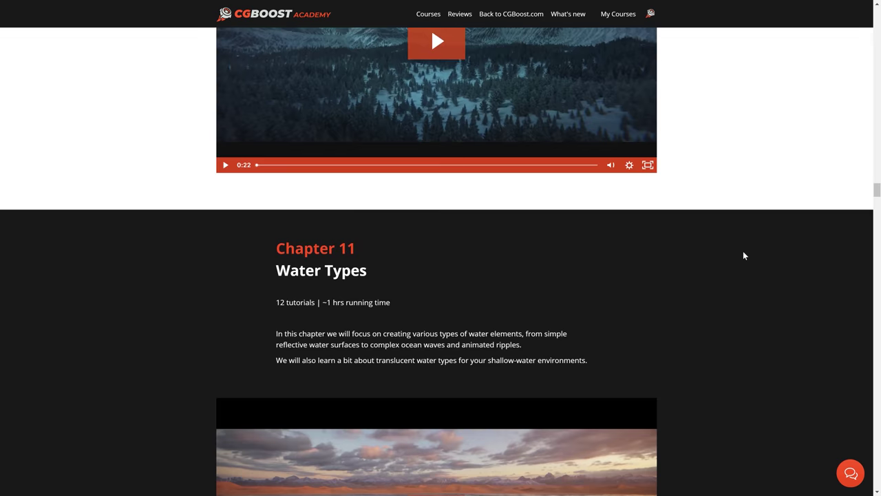